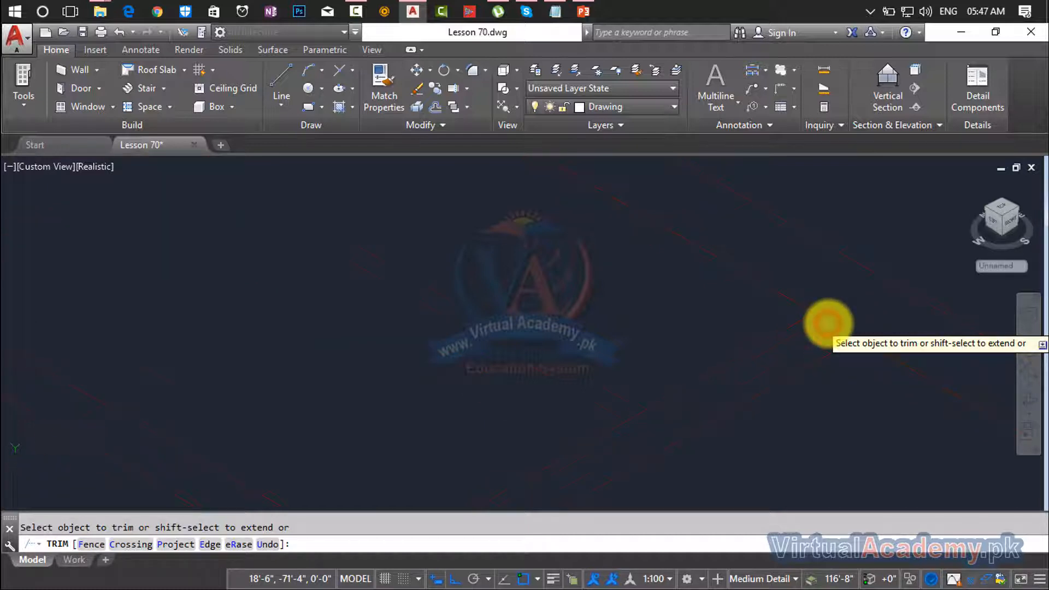
Trim the crossing line ends at the lower and side corners of the double-line panel frame.
middle_click_drag(828, 323, 734, 247)
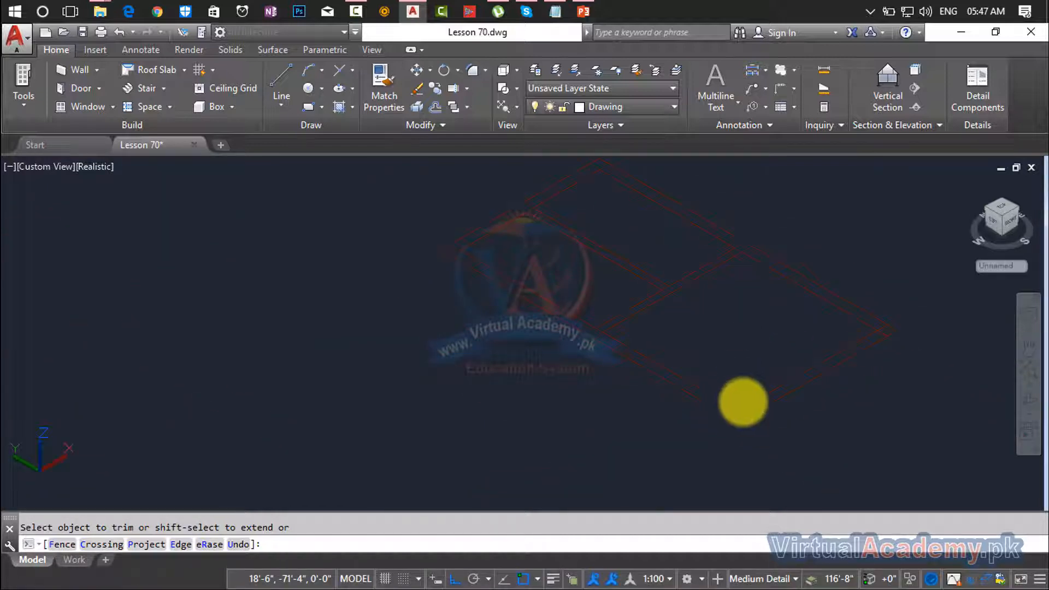
left_click(738, 408)
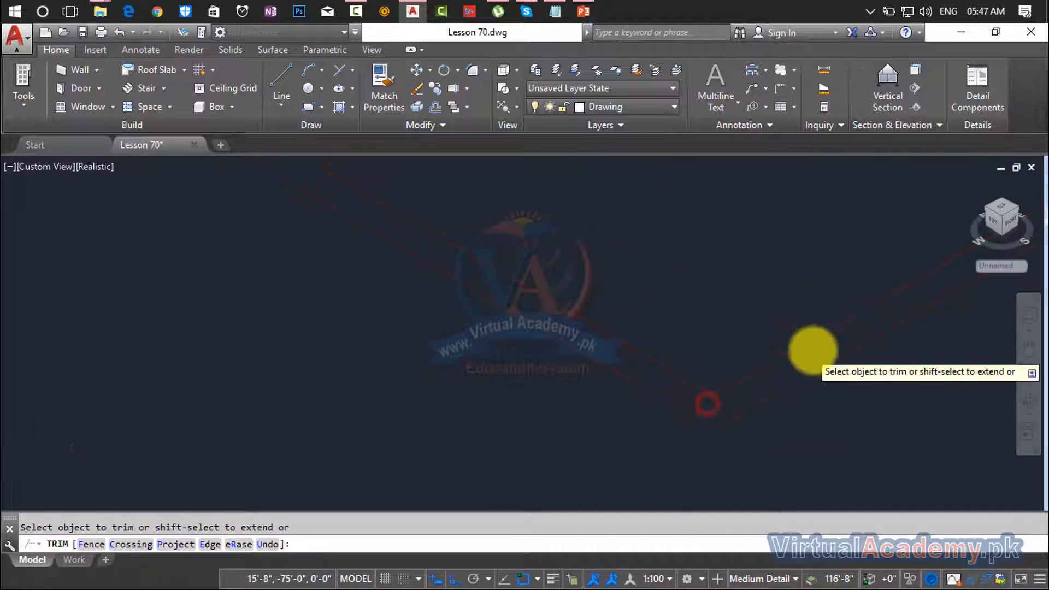
middle_click_drag(810, 351, 606, 448)
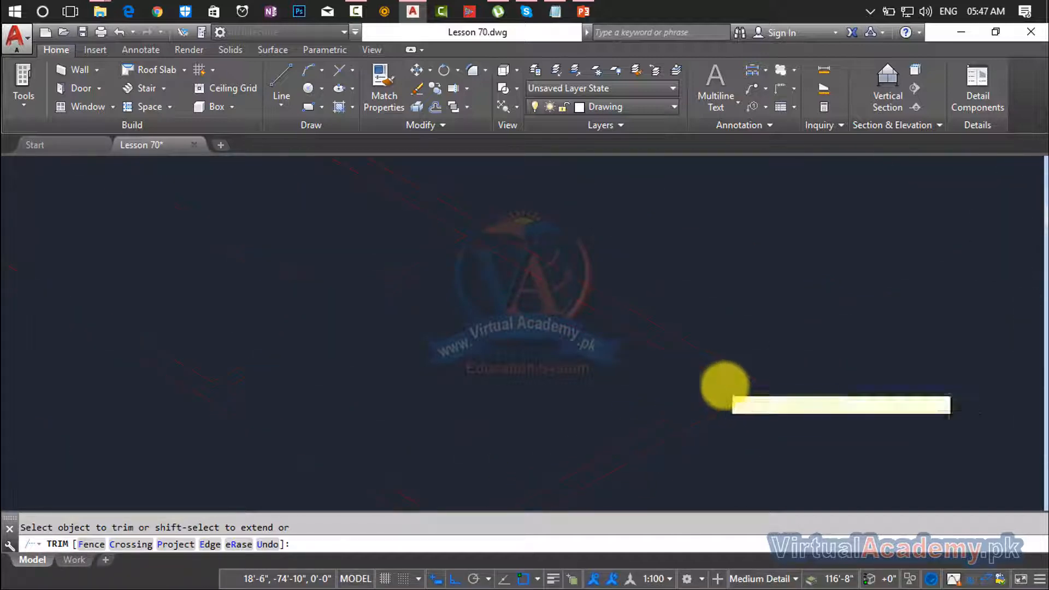
left_click(761, 400)
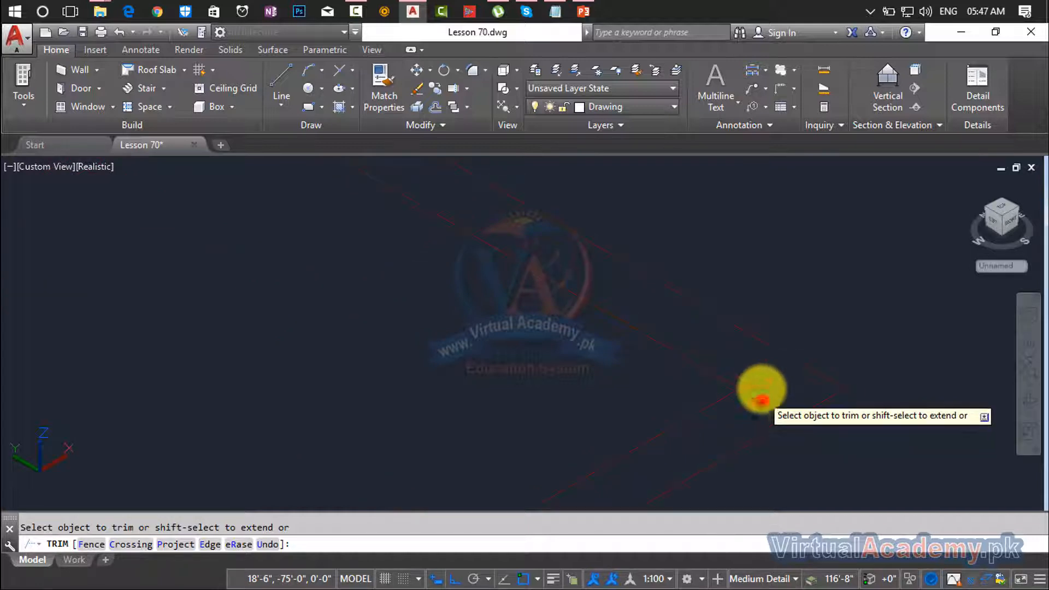
left_click(765, 372)
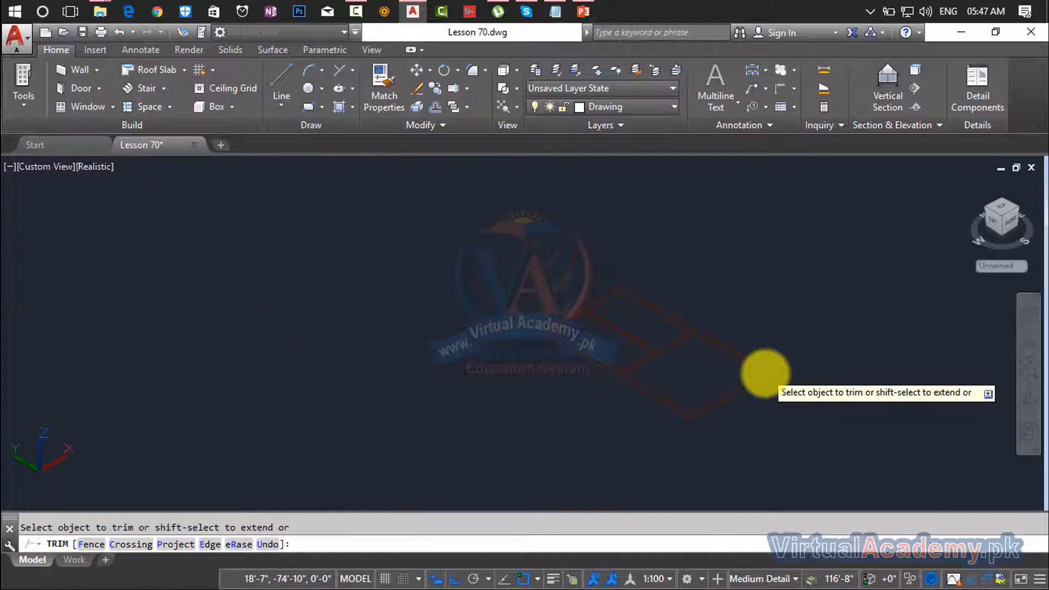
middle_click_drag(765, 373, 771, 382)
key("Escape")
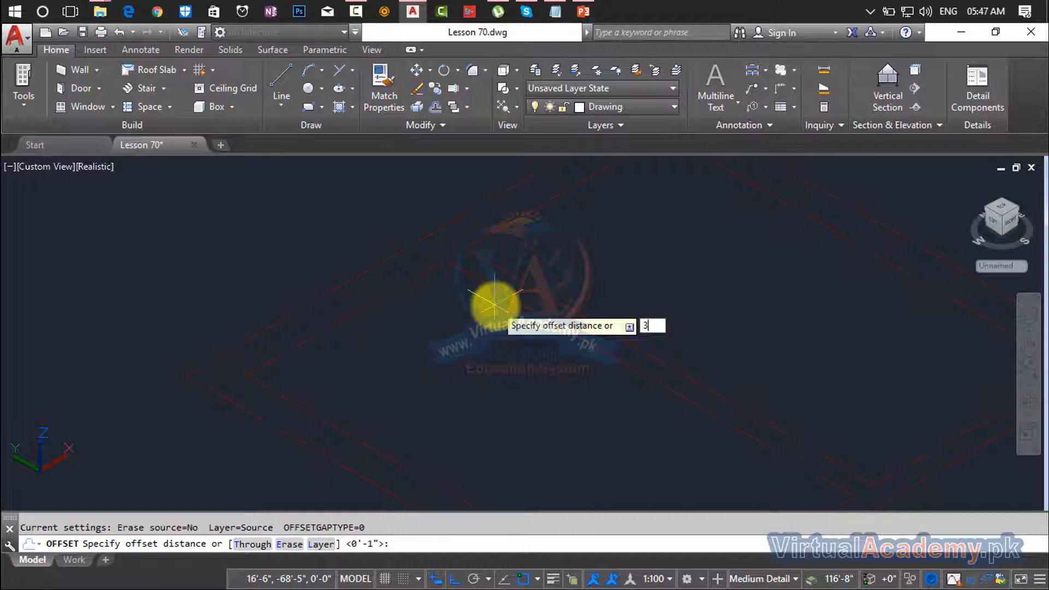
Offset the upper inner edge of both adjoining panels 3 inches toward the panel interior.
left_click(414, 279)
left_click(505, 360)
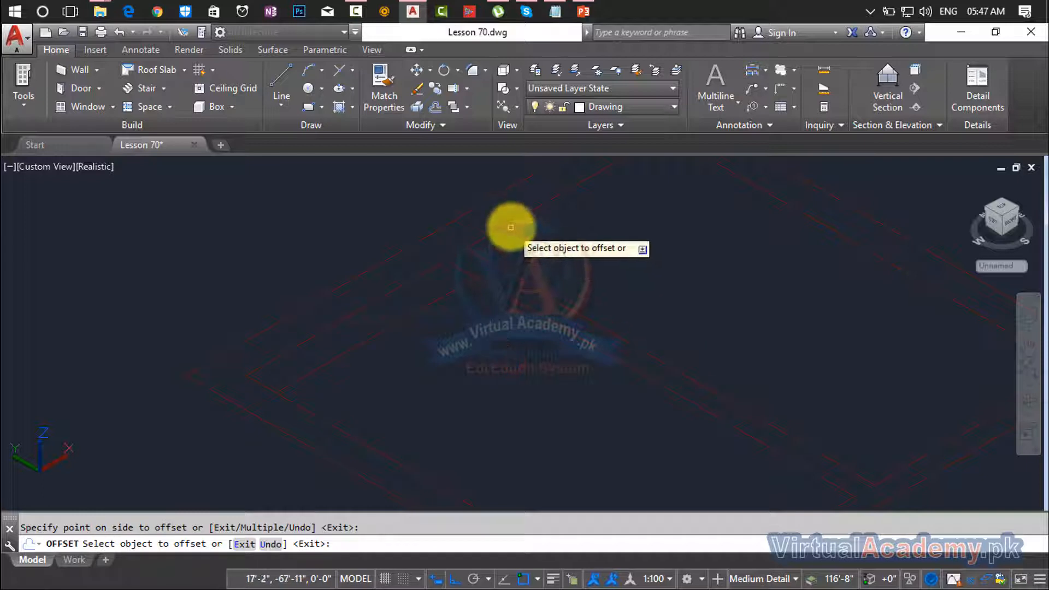
left_click(513, 230)
left_click(584, 271)
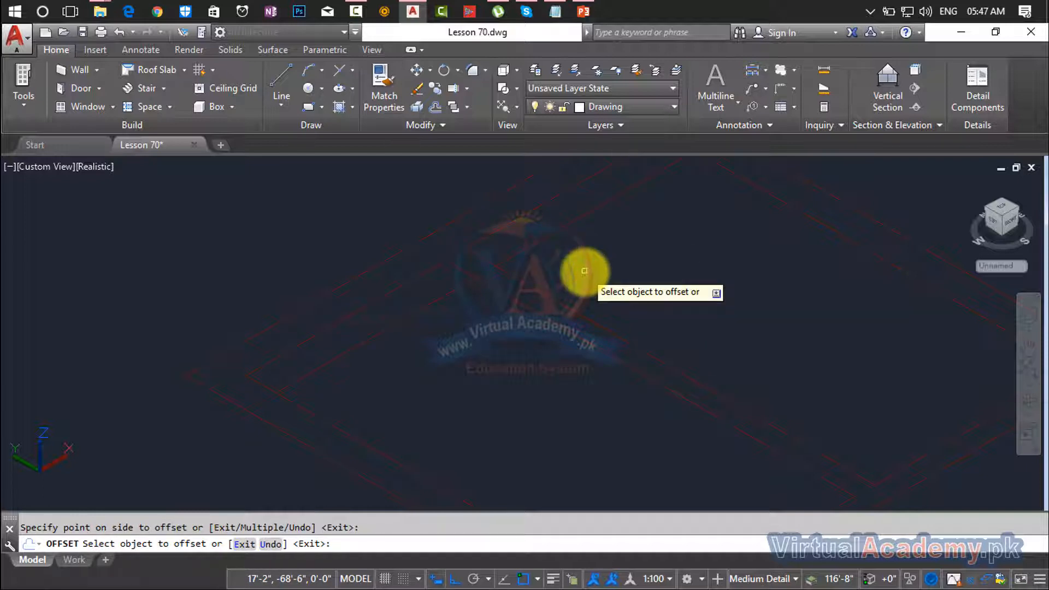
Erase the 3-inch offset lines from the two panels.
left_click(459, 288)
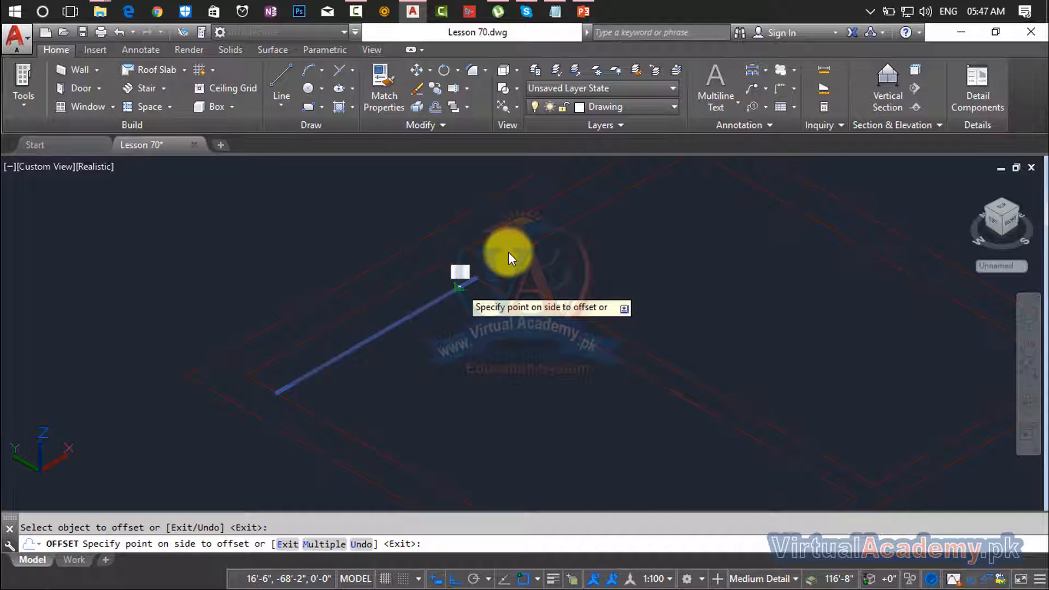
key("Escape")
left_click(459, 288)
key("Delete")
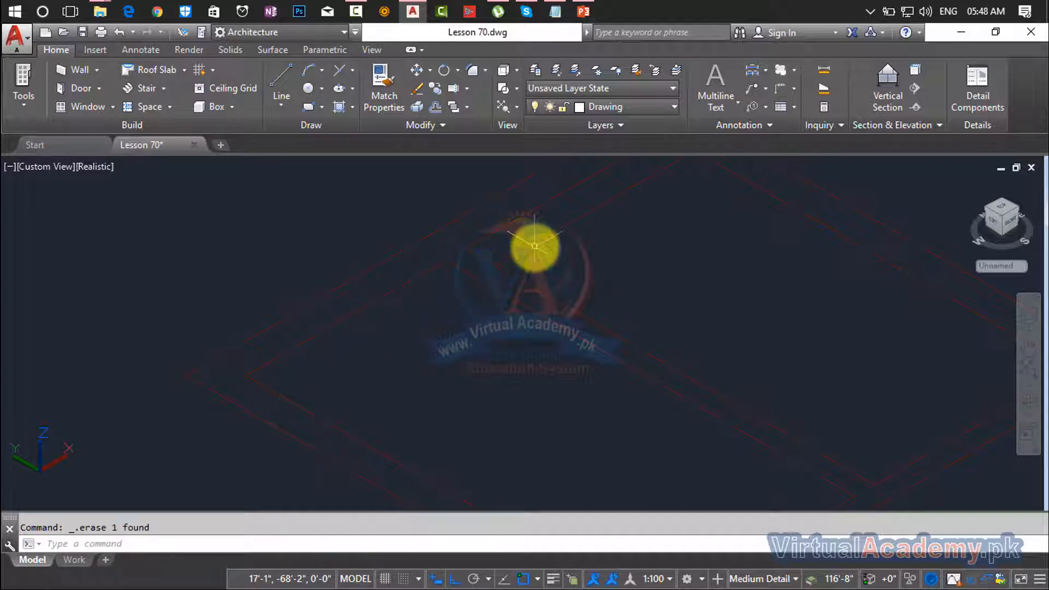
Offset the upper inner edge of both adjoining panels 5 inches toward the panel interior.
middle_click_drag(499, 318, 517, 302)
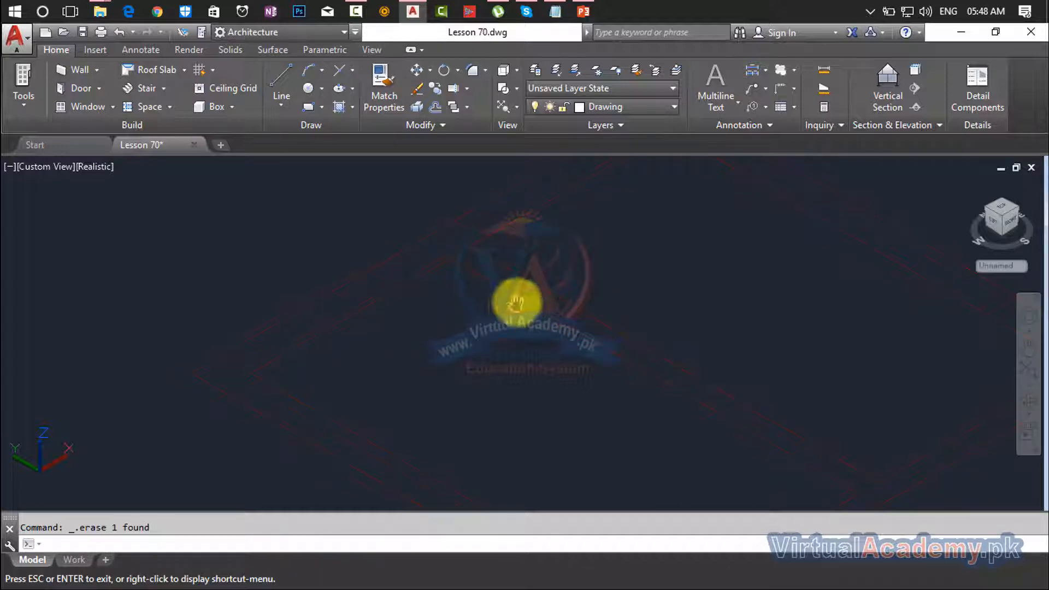
key("Escape")
key("Return")
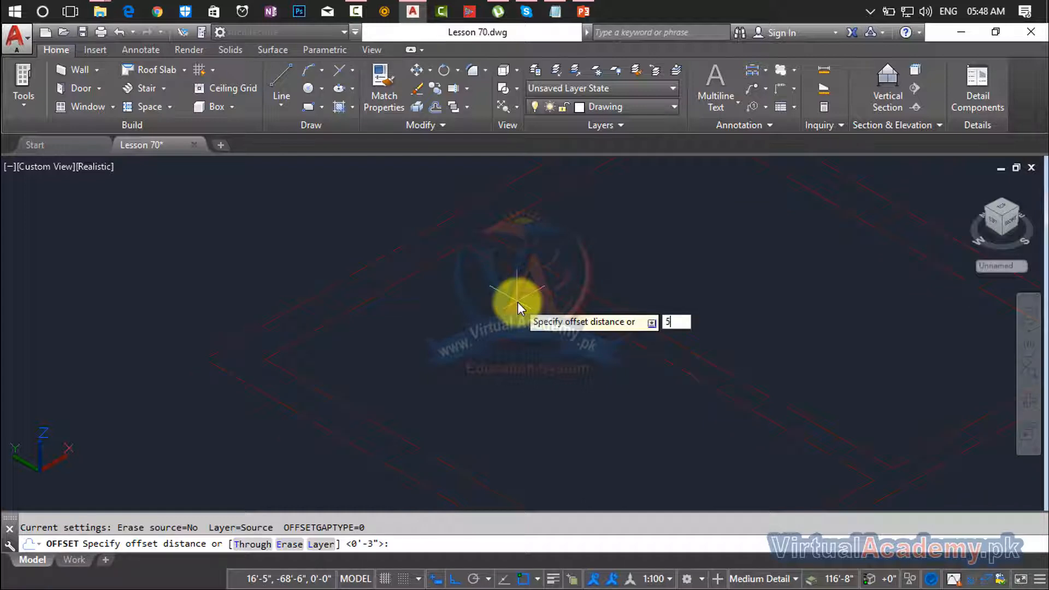
key("Return")
left_click(430, 266)
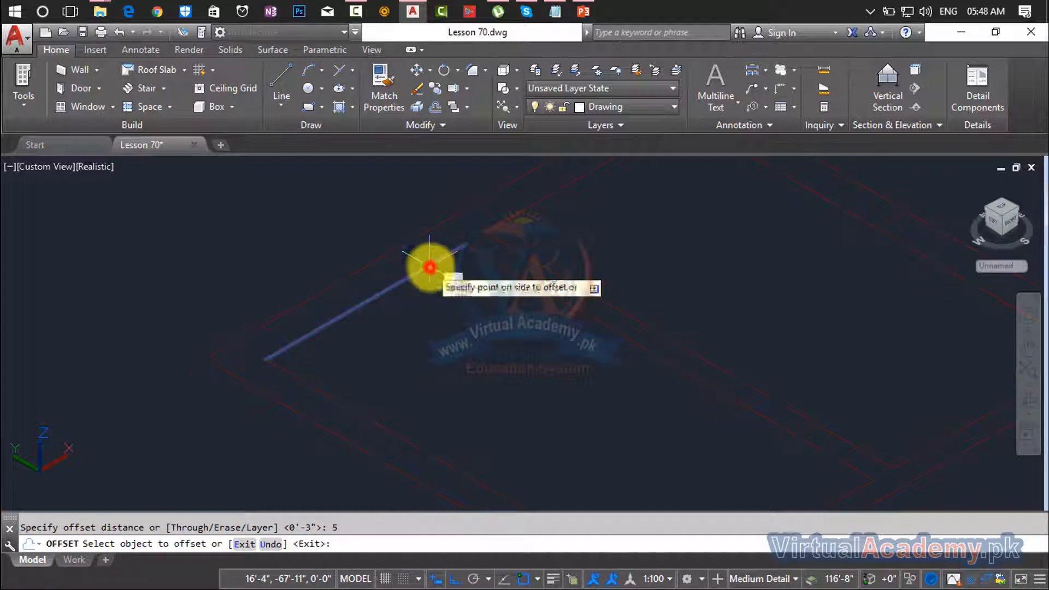
left_click(500, 347)
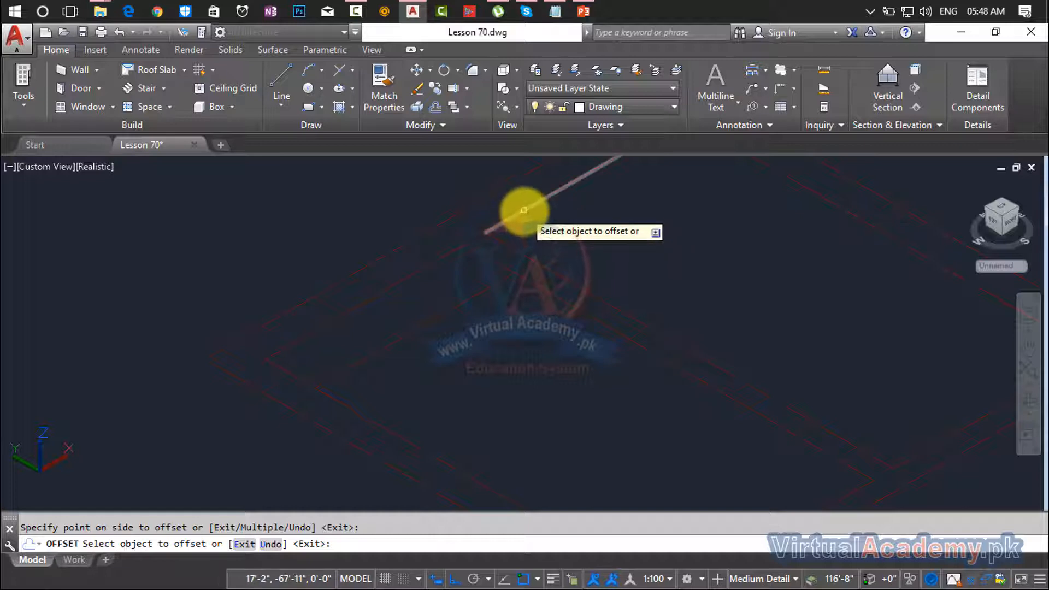
left_click(521, 215)
left_click(615, 272)
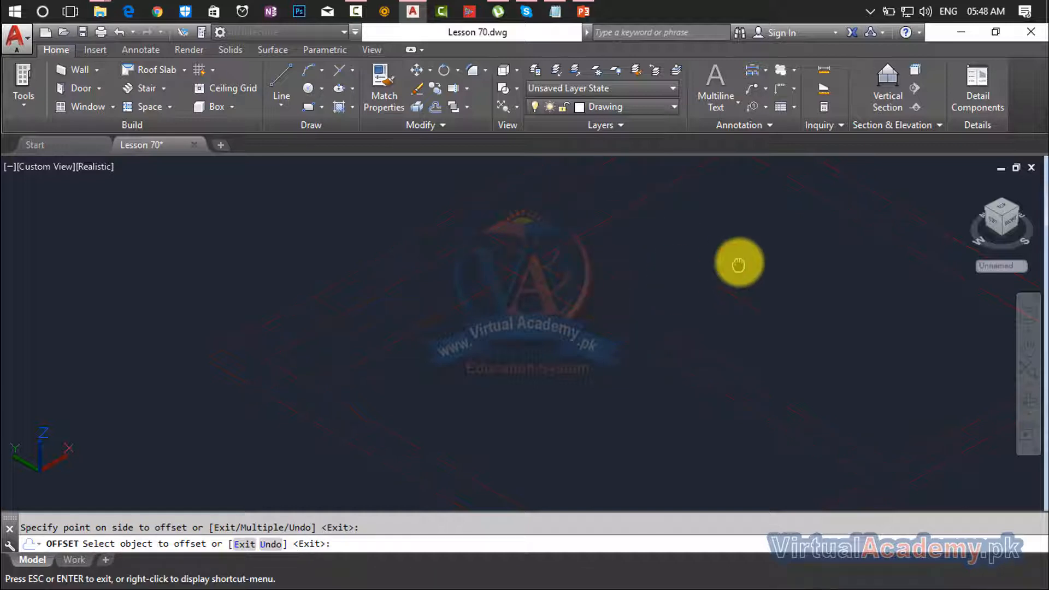
scroll(597, 327, "up", 2)
key("Escape")
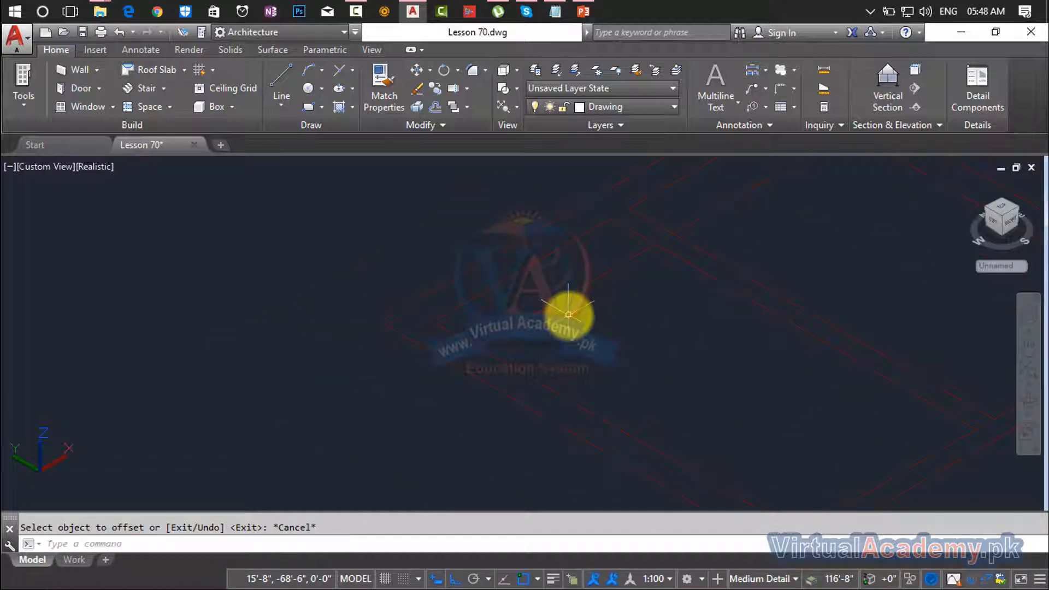
Draw a three-point arc in the first panel between the offset line's ends, passing through the midpoint of the upper inner edge.
type("a")
key("Return")
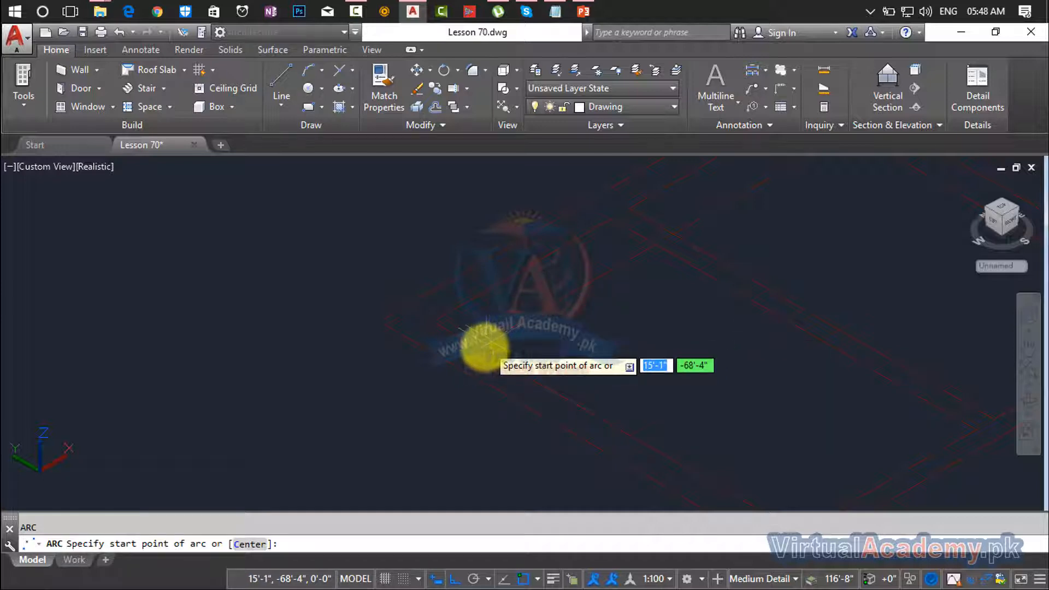
left_click(475, 347)
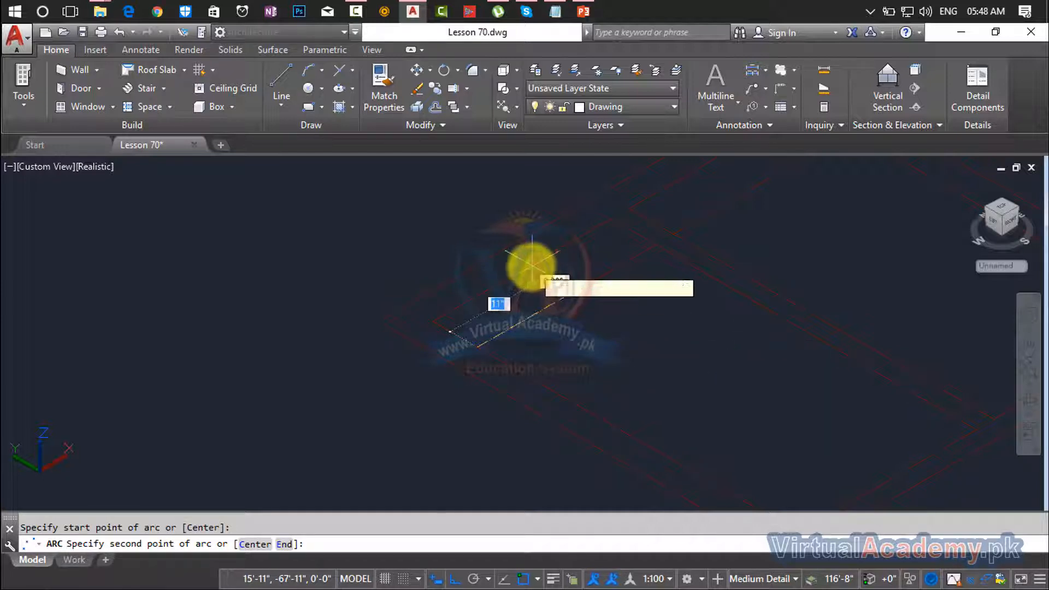
left_click(522, 270)
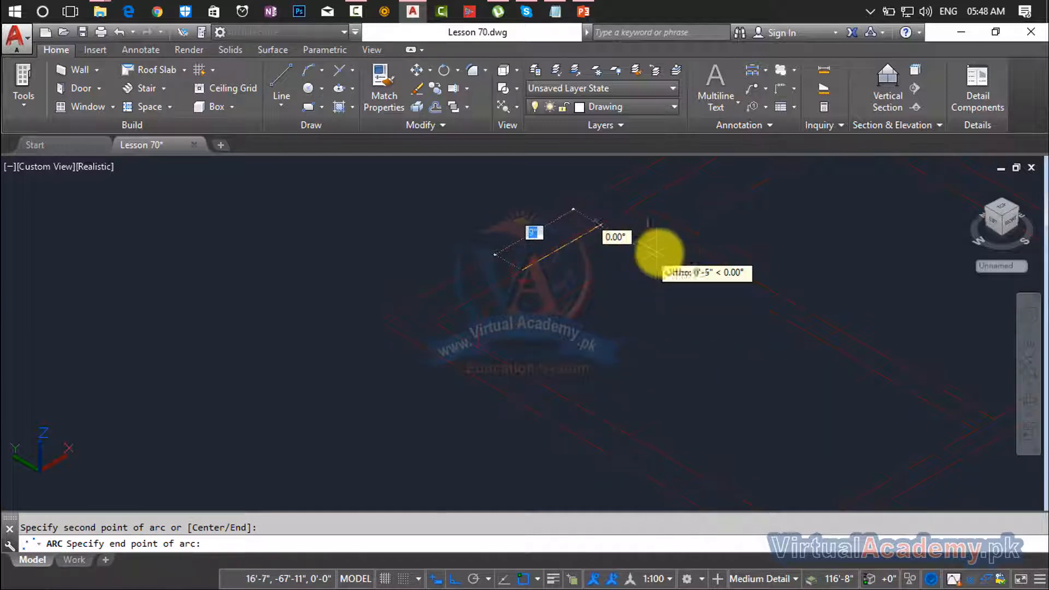
left_click(661, 249)
key("Return")
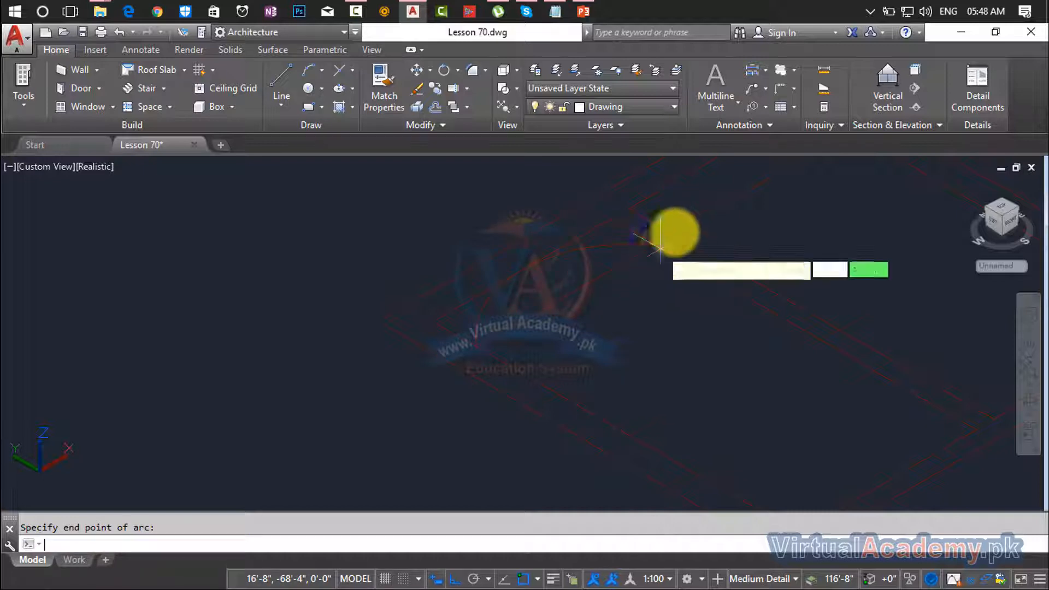
key("Return")
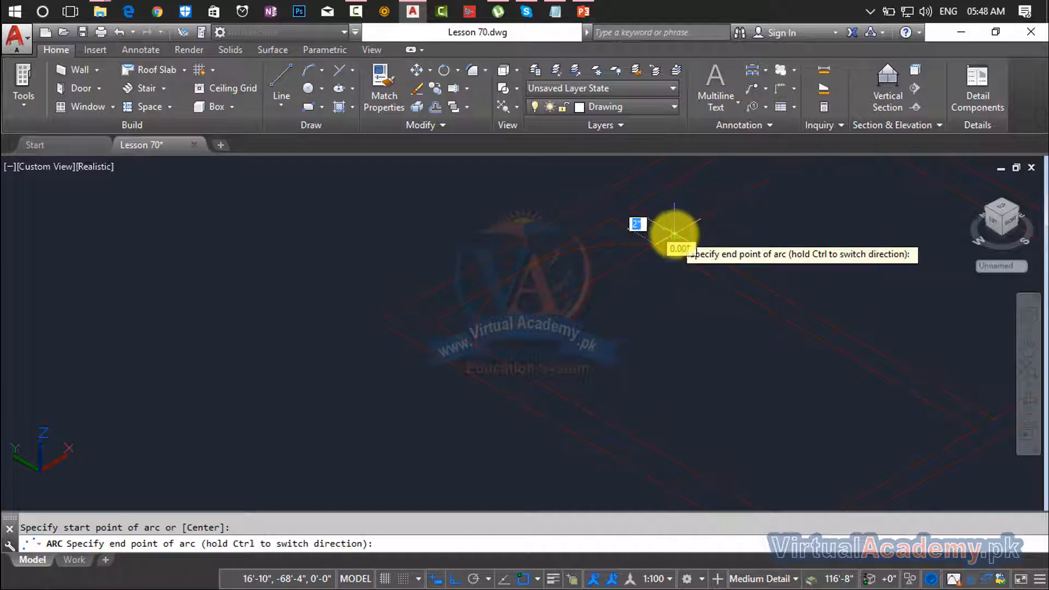
middle_click_drag(674, 233, 673, 238)
key("Escape")
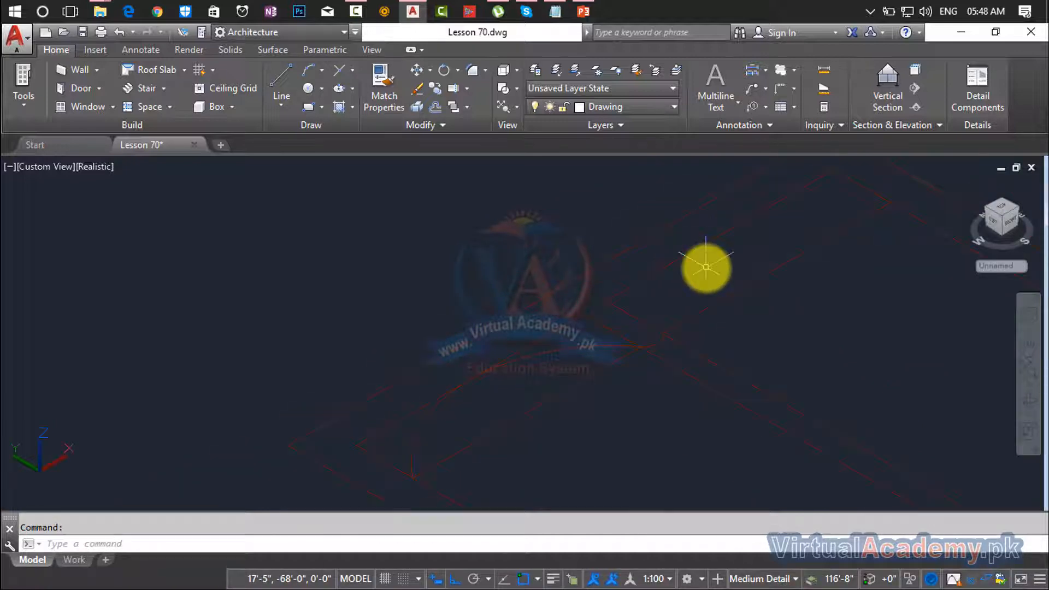
key("Escape")
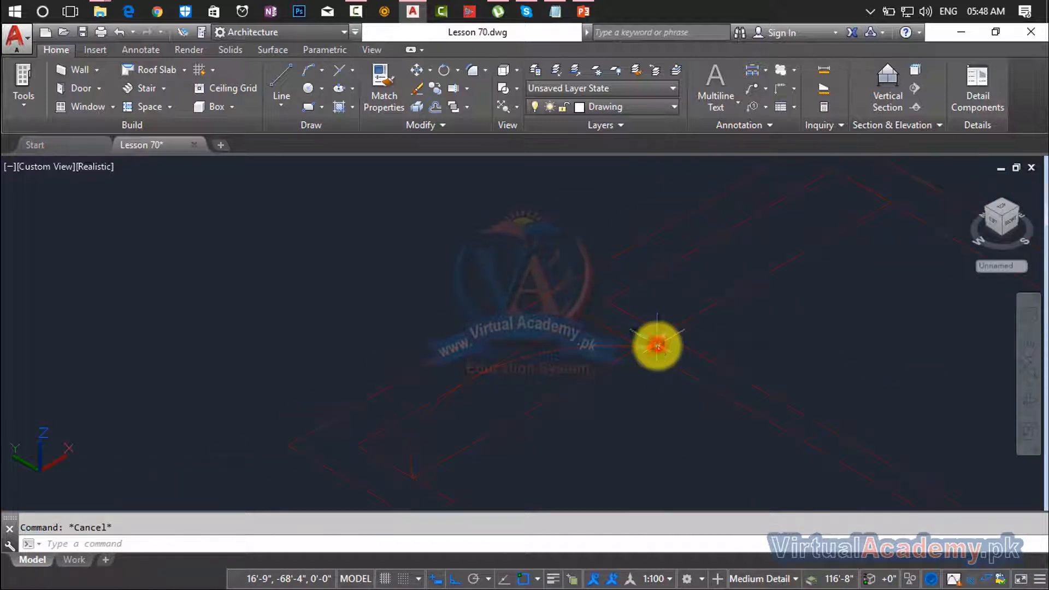
right_click(657, 345)
left_click(658, 343)
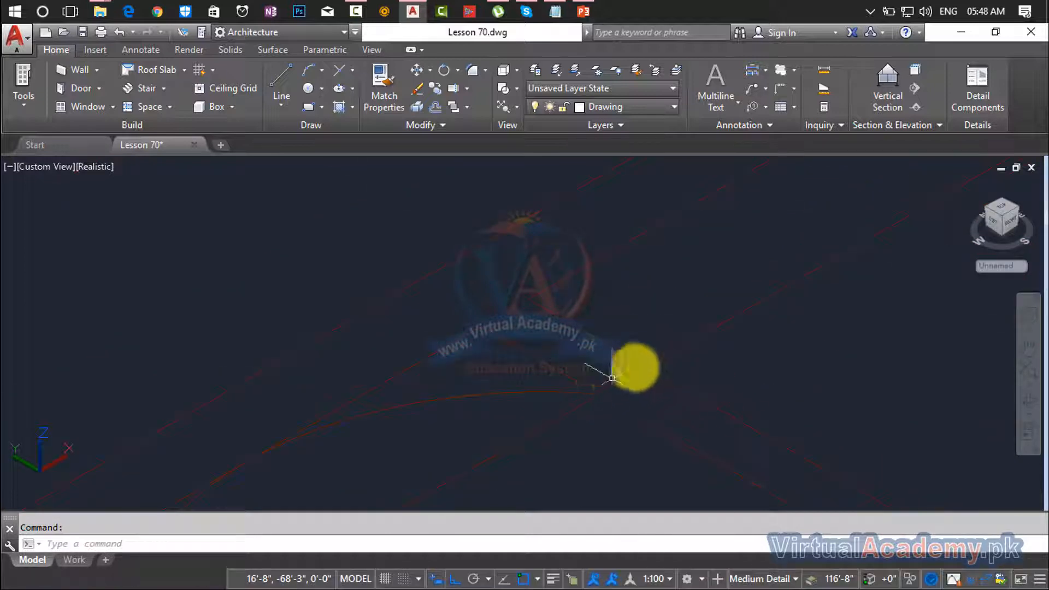
key("Return")
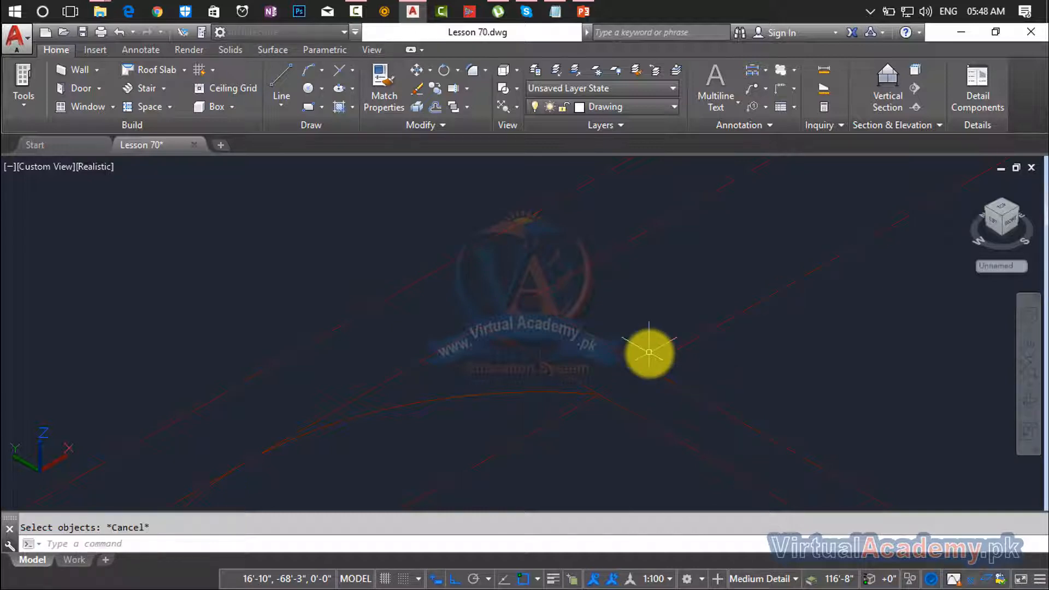
Draw a matching three-point arc in the second panel between its offset line's ends, through the upper inner edge's midpoint.
type("a")
key("Return")
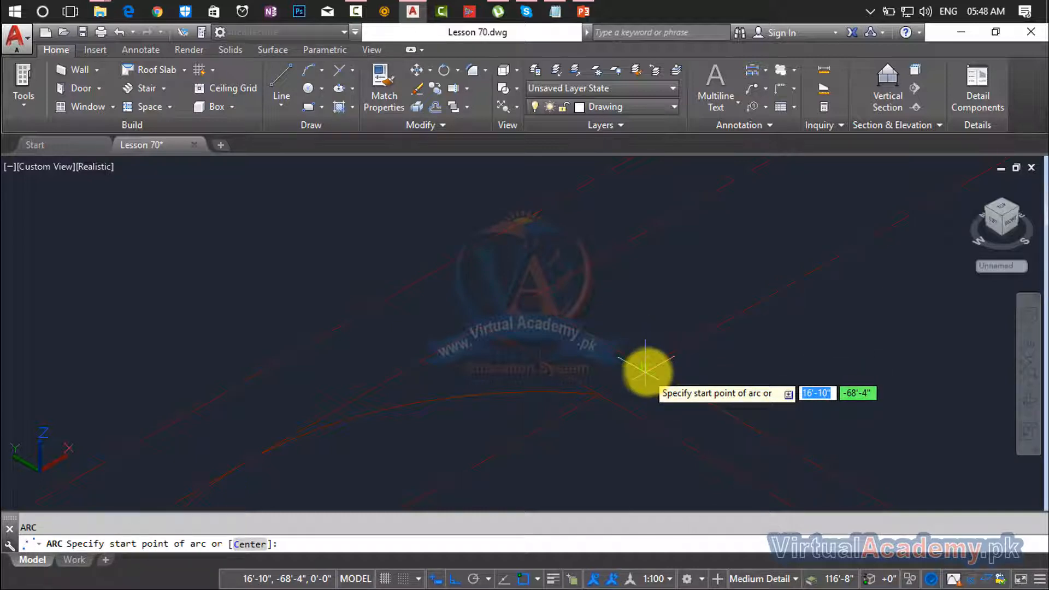
left_click(648, 370)
middle_click_drag(649, 370, 586, 439)
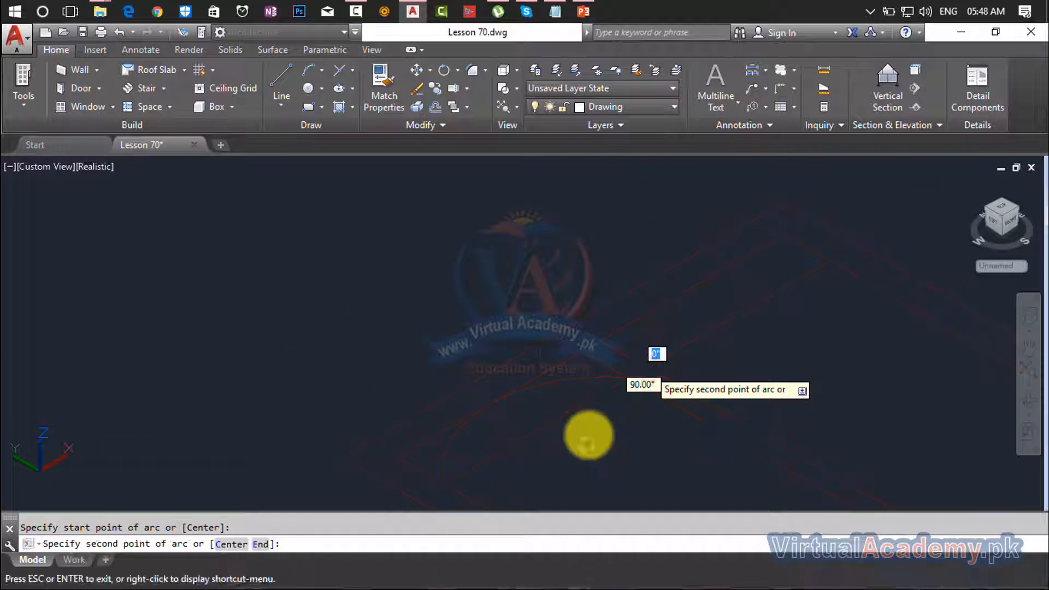
scroll(586, 439, "down", 4)
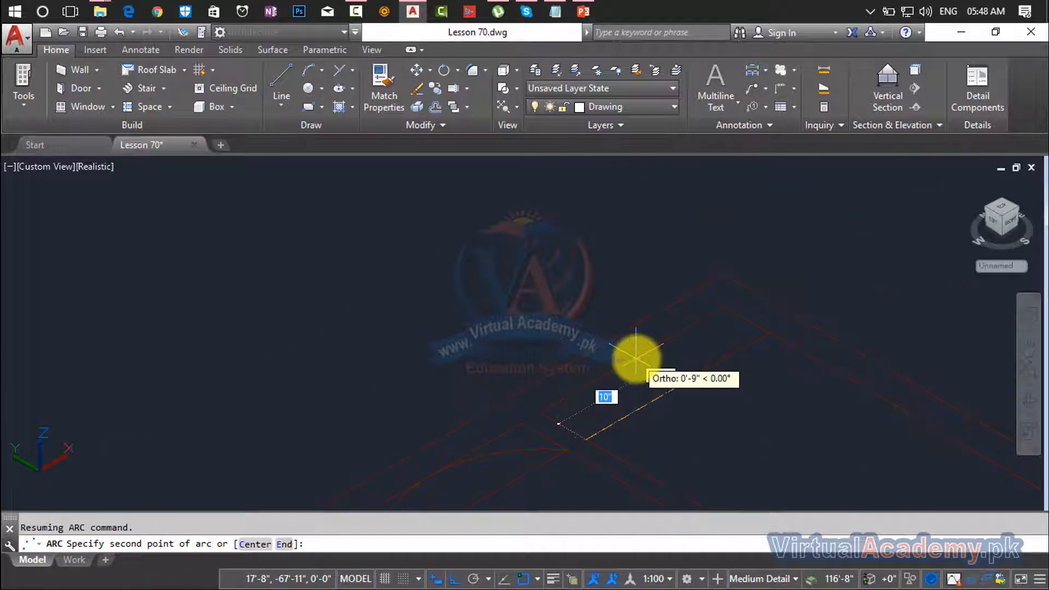
left_click(631, 359)
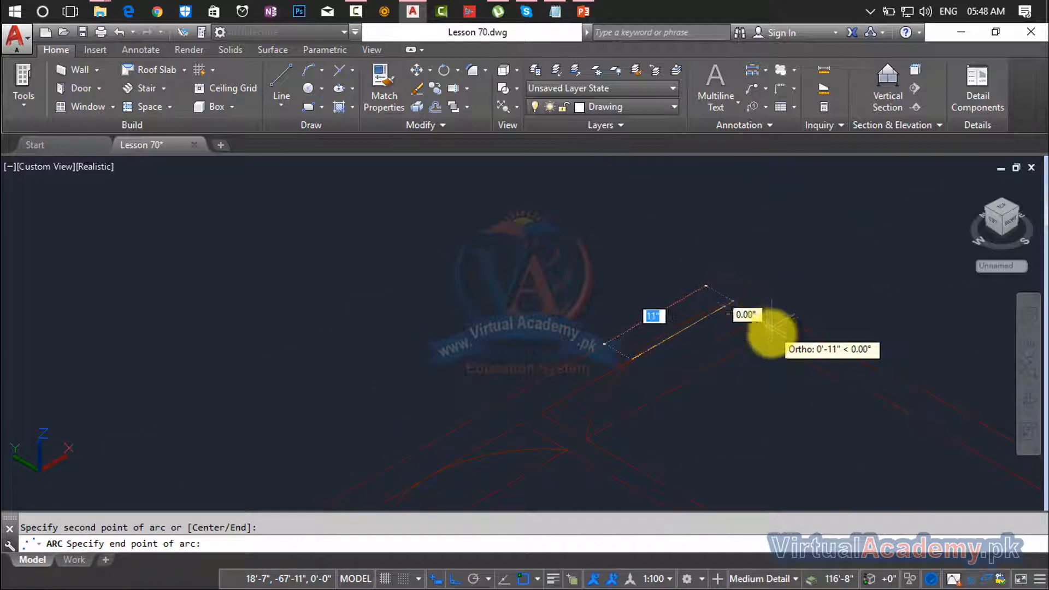
left_click(768, 336)
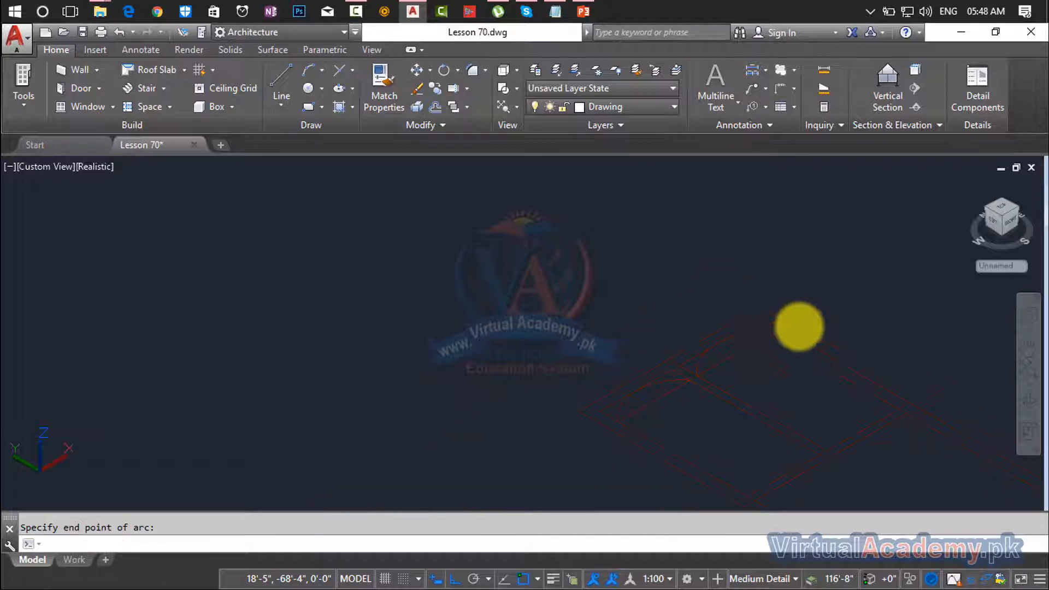
Erase the two straight upper inner edges that touch the tops of the arcs.
key("Escape")
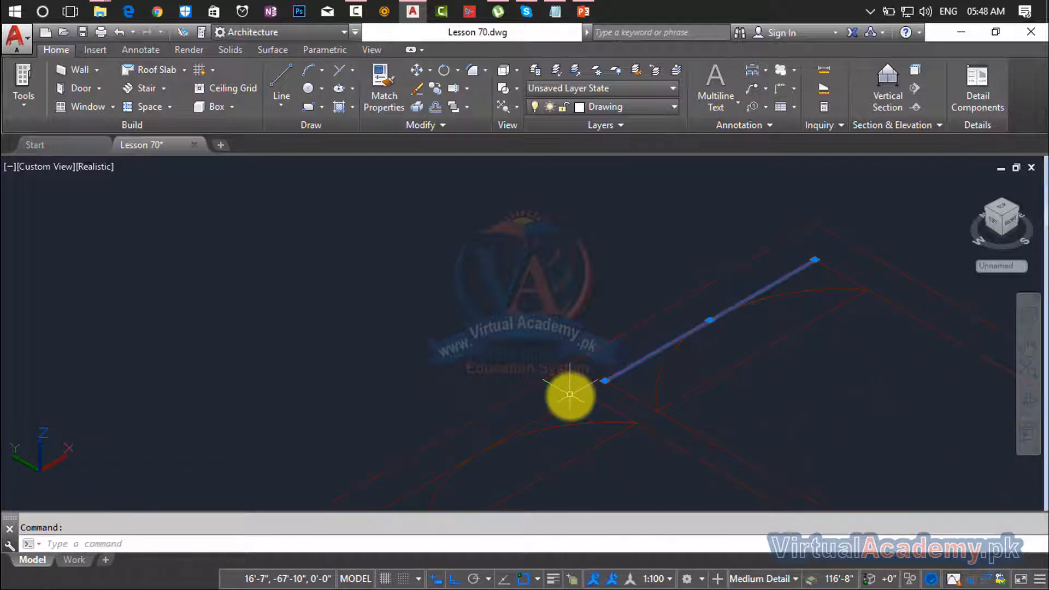
key("Delete")
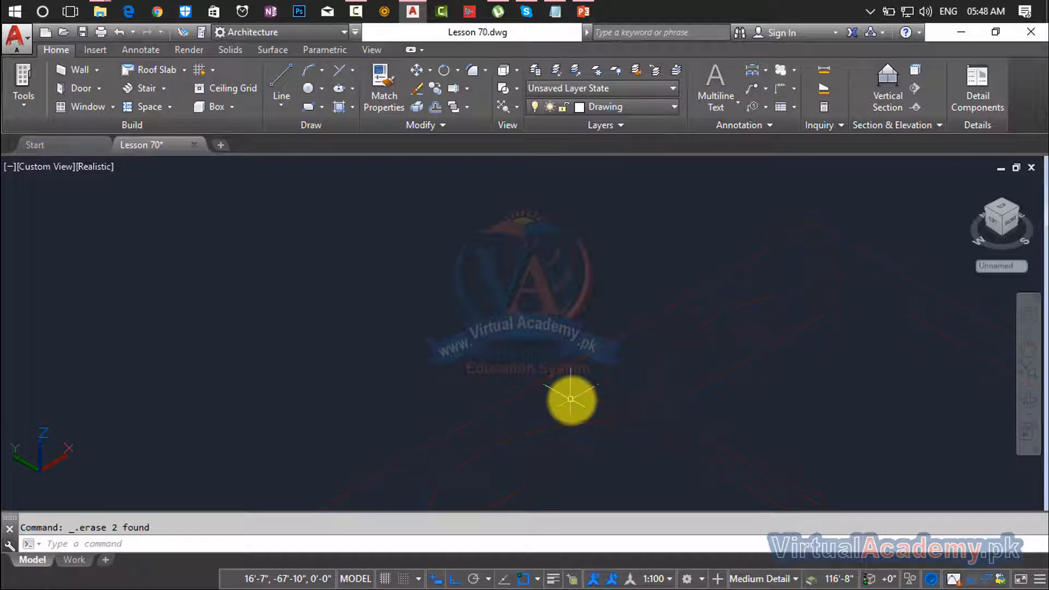
Trim the leftover line ends that project past the arcs where the two arched panels meet.
mouse_move(566, 398)
middle_mouse_down()
mouse_move(709, 304)
mouse_move(629, 371)
middle_mouse_up()
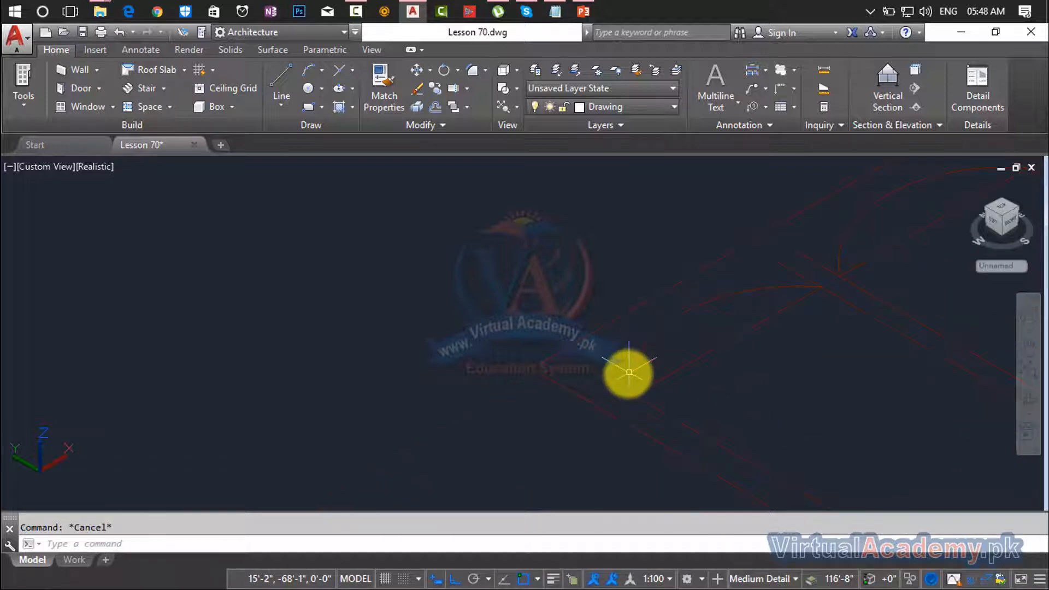
type("tr")
key("Return")
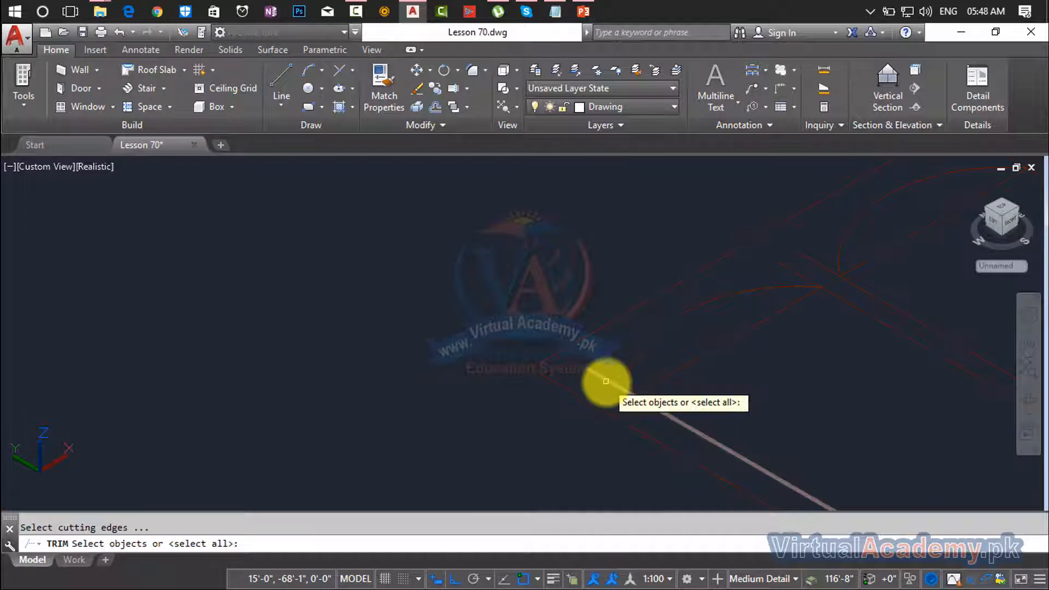
key("Return")
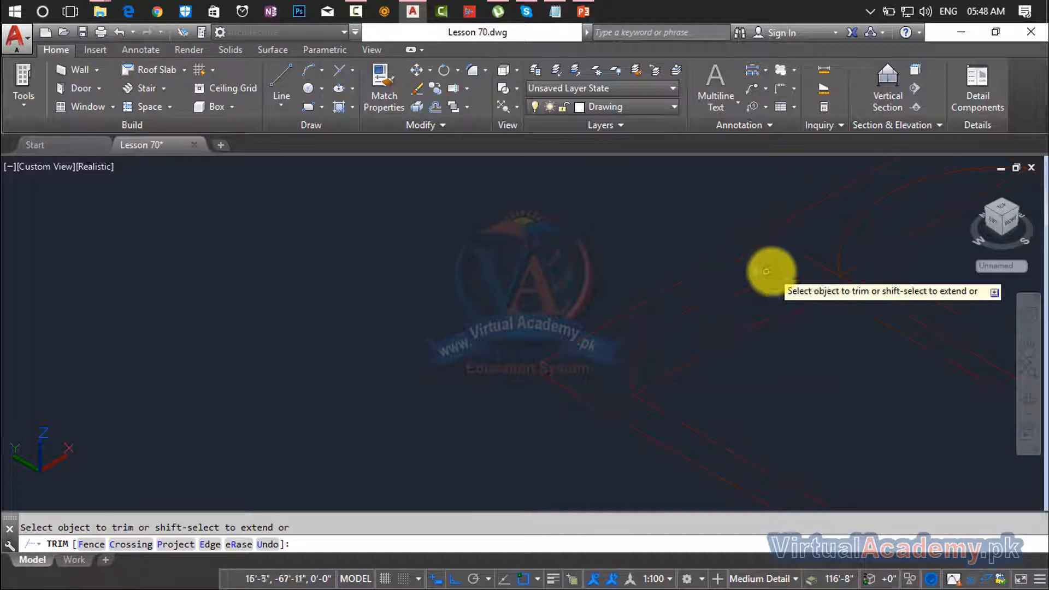
left_click(797, 274)
middle_click_drag(819, 262, 665, 410)
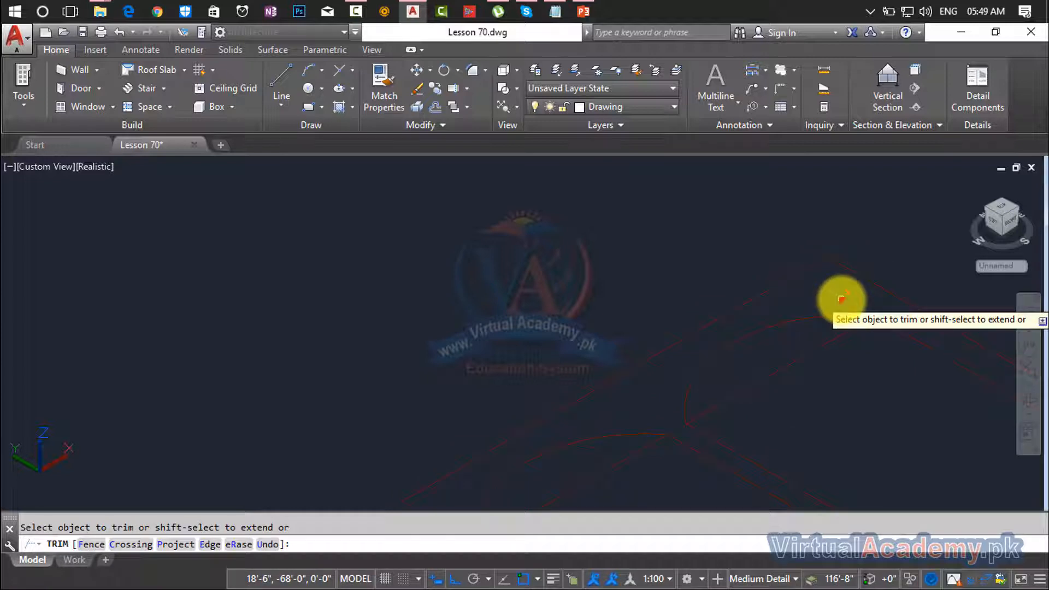
key("Escape")
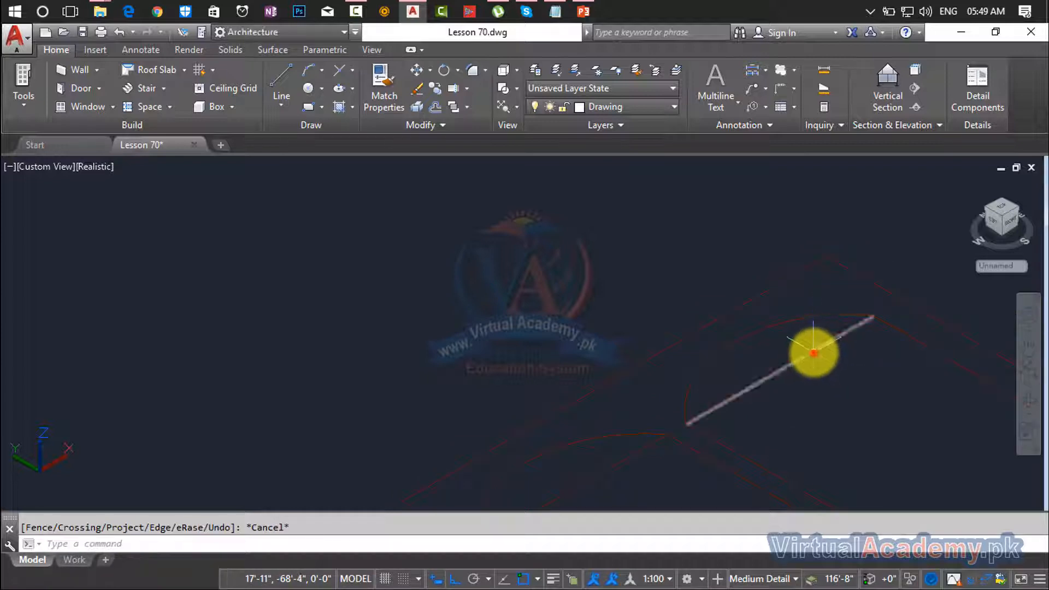
Erase the straight offset lines that span beneath the arcs.
mouse_move(812, 352)
middle_mouse_down()
mouse_move(825, 306)
mouse_move(767, 348)
middle_mouse_up()
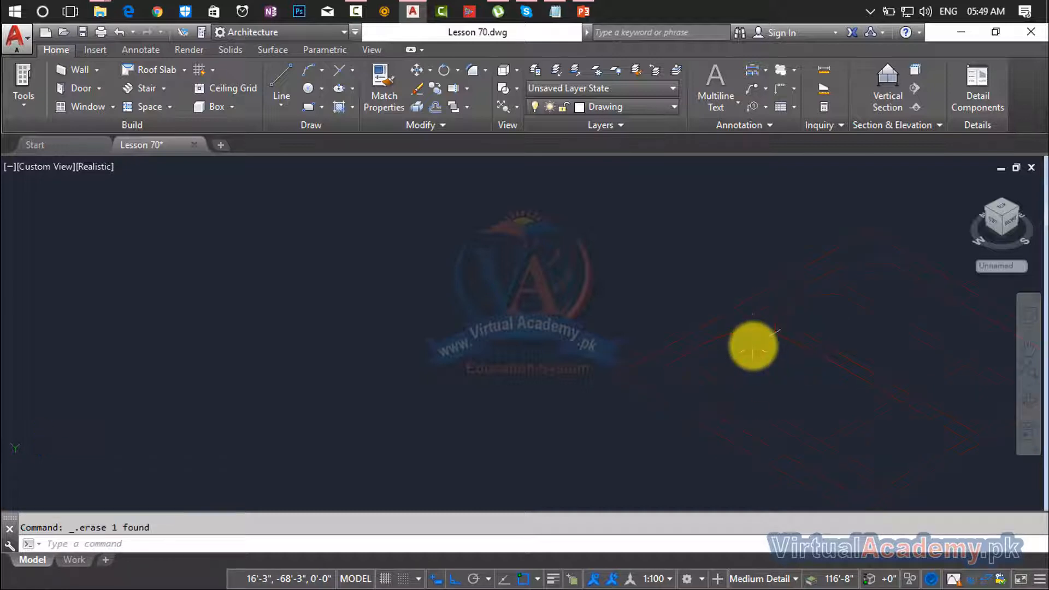
middle_click_drag(663, 295, 581, 241)
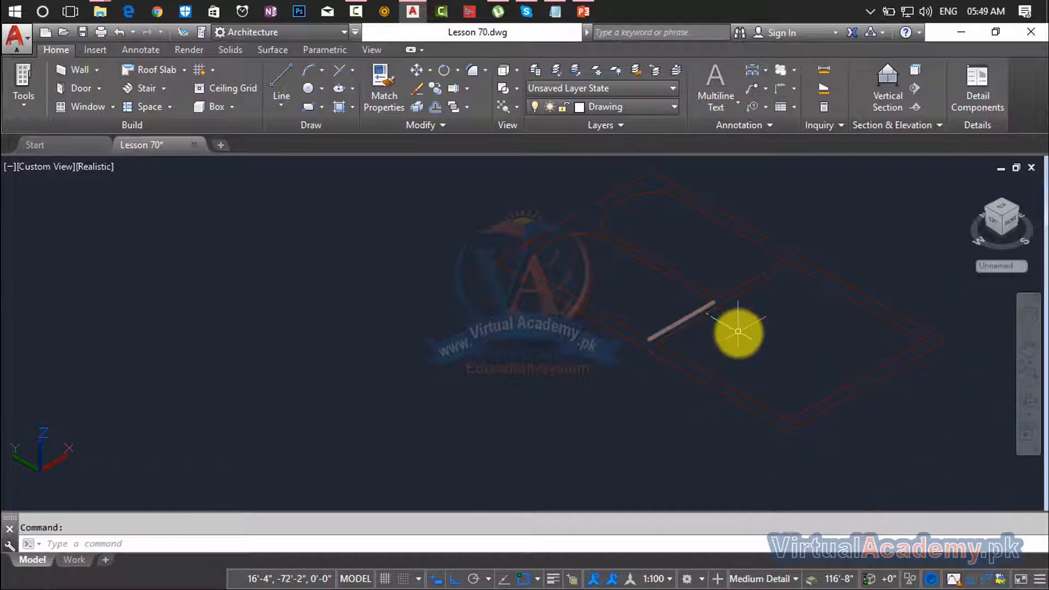
middle_click_drag(691, 300, 744, 400)
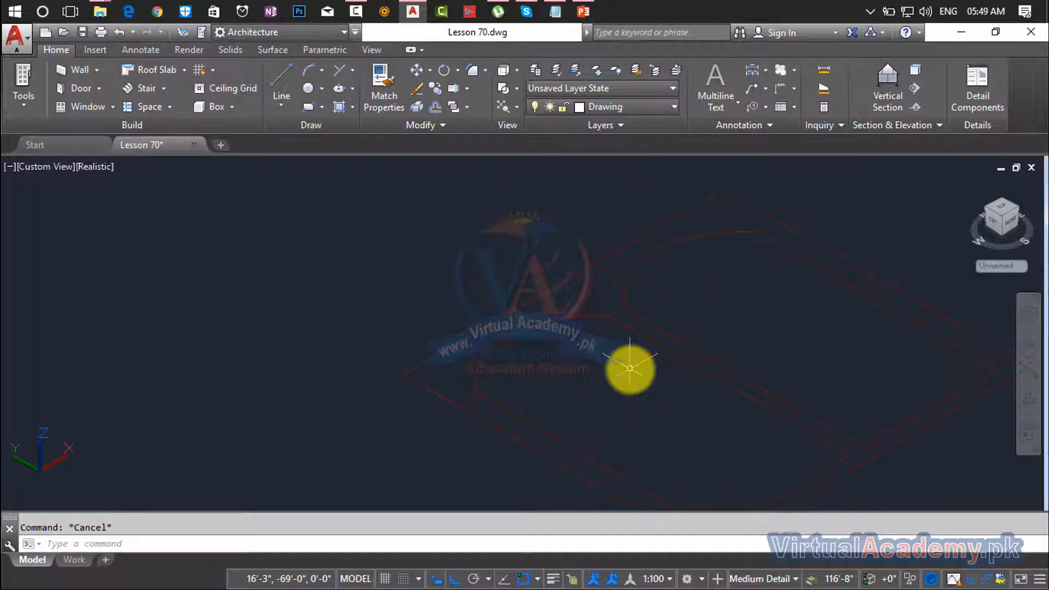
Try offsetting the first arched panel's outer side edge and arc 2 inches toward the panel interior.
type("O")
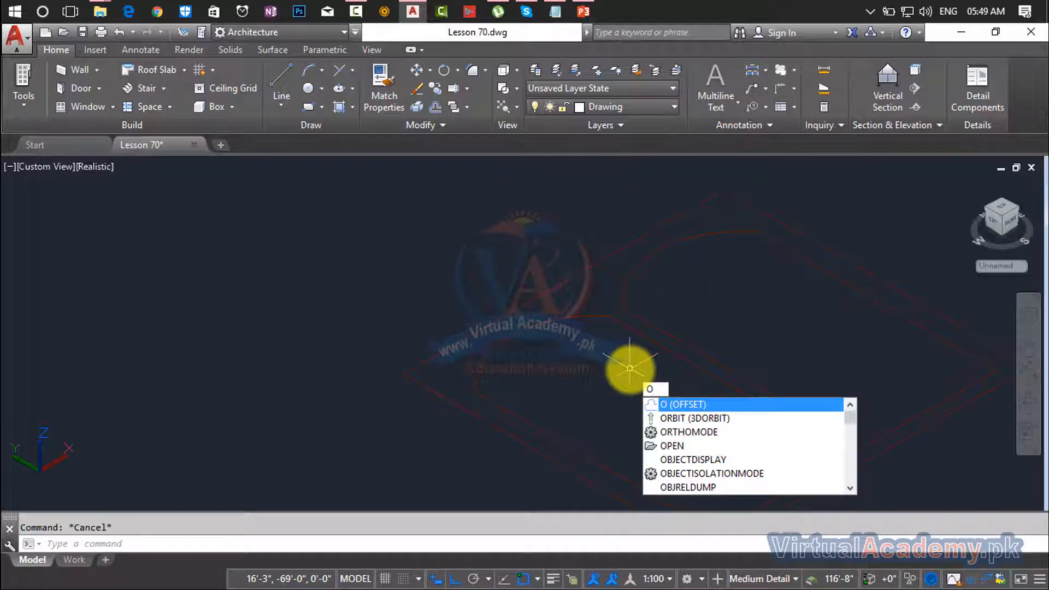
key("Return")
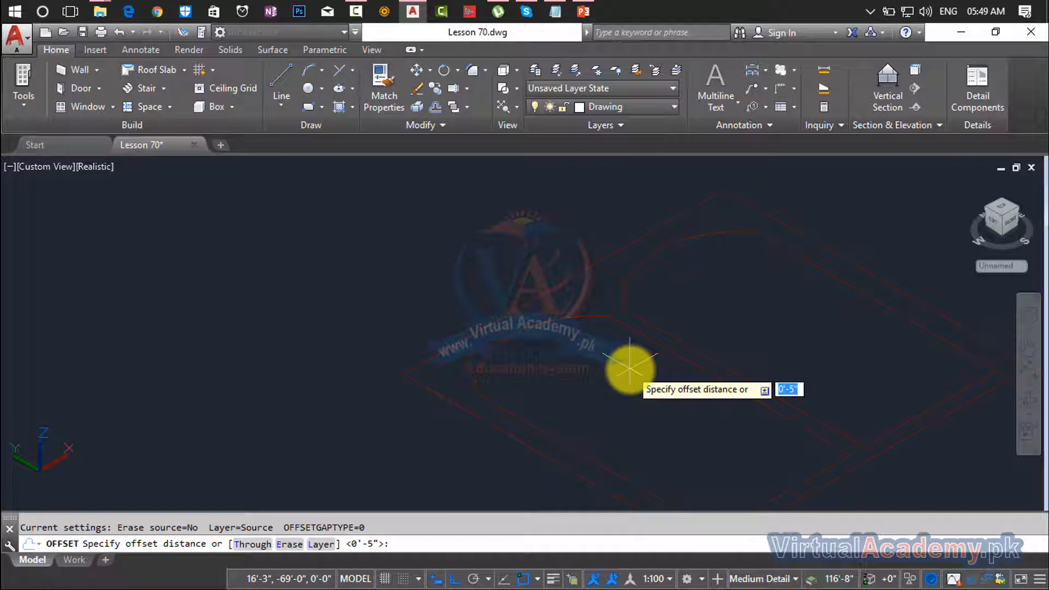
type("3")
key("Return")
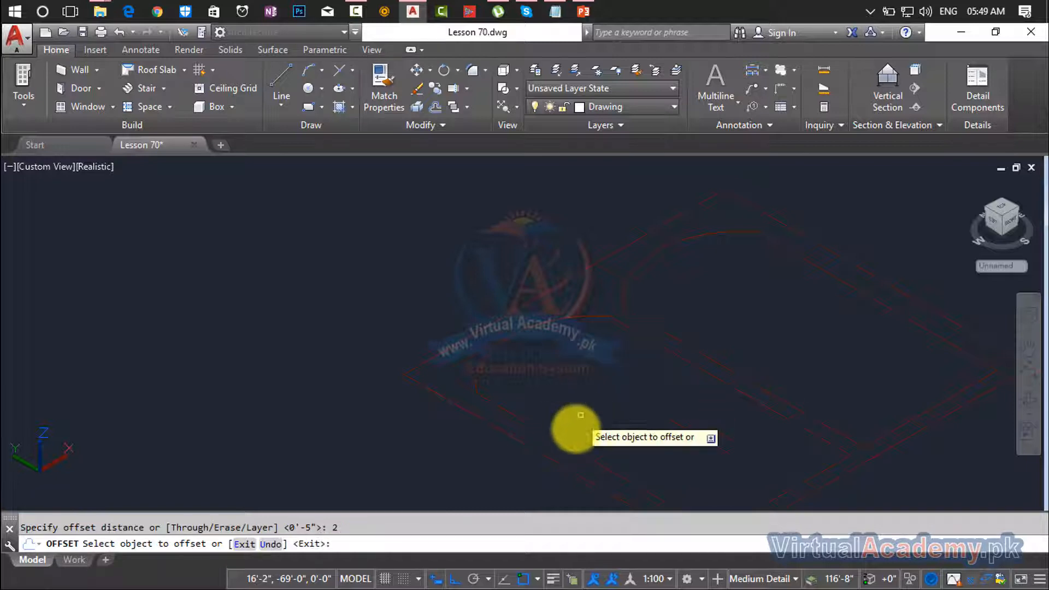
left_click(569, 445)
left_click(572, 434)
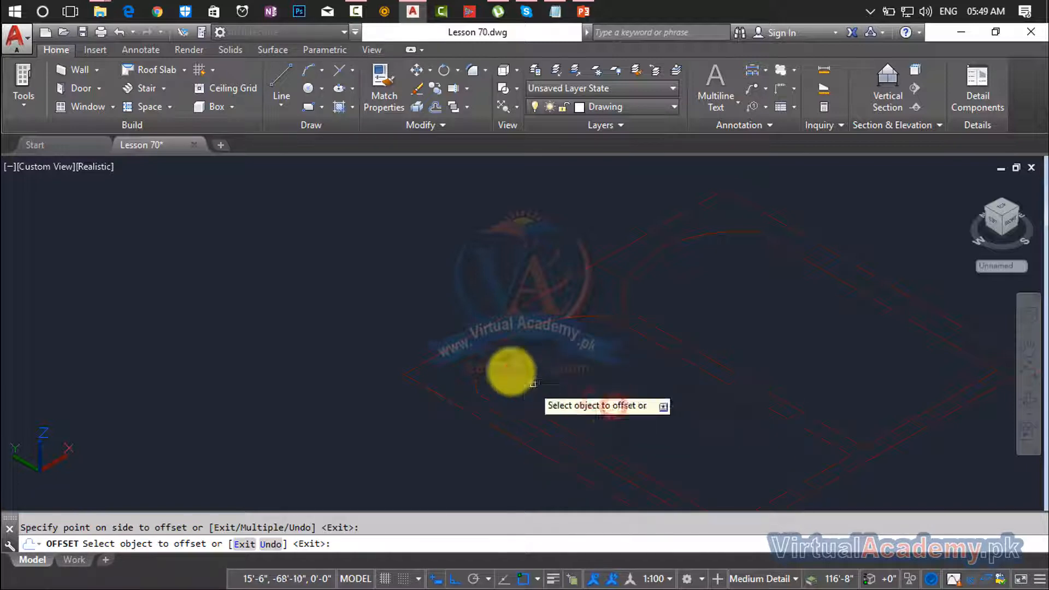
left_click(492, 350)
left_click(572, 403)
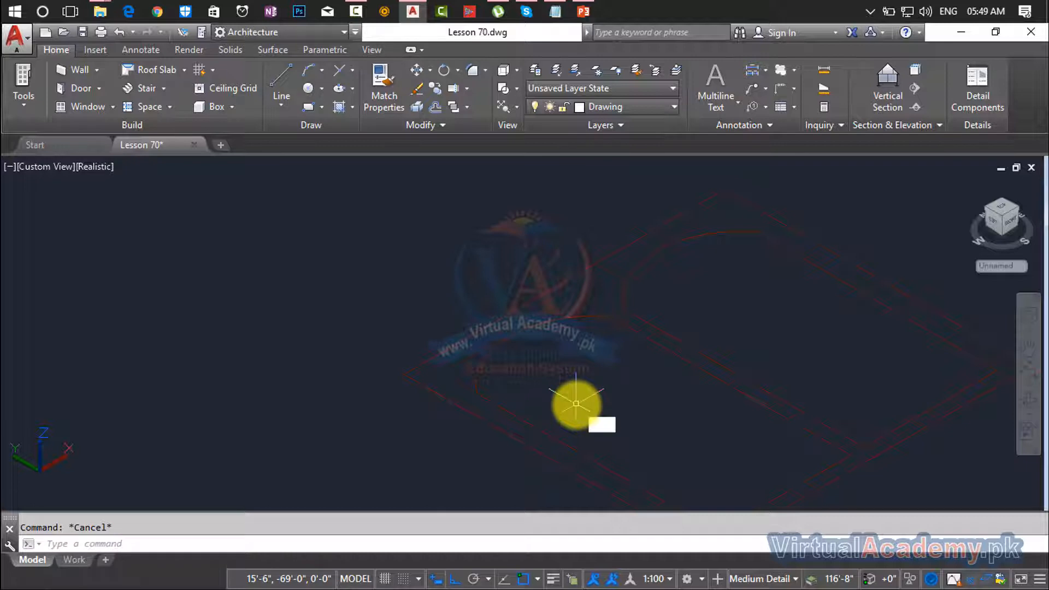
Offset the first arched panel's two side edges, arc and lower edge 1 inch toward the panel interior.
key("Return")
type("1")
key("Return")
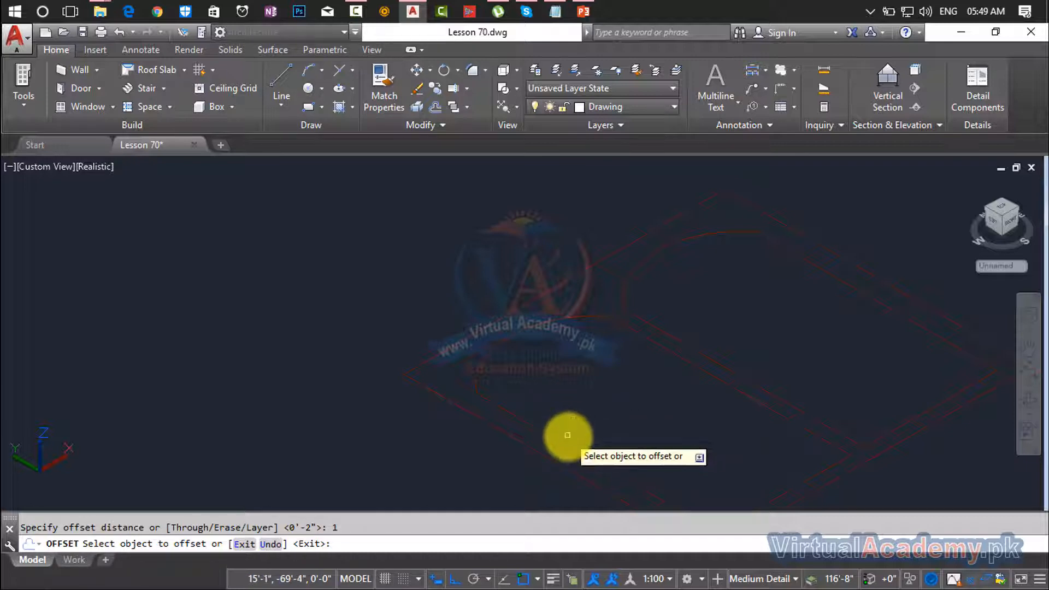
left_click(567, 442)
left_click(601, 409)
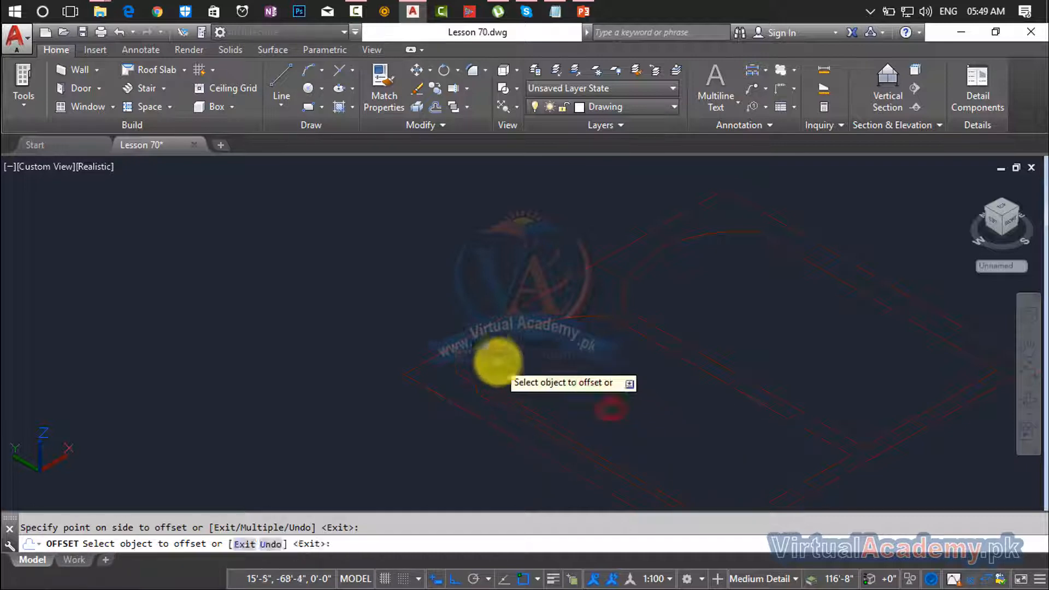
left_click(492, 351)
left_click(626, 382)
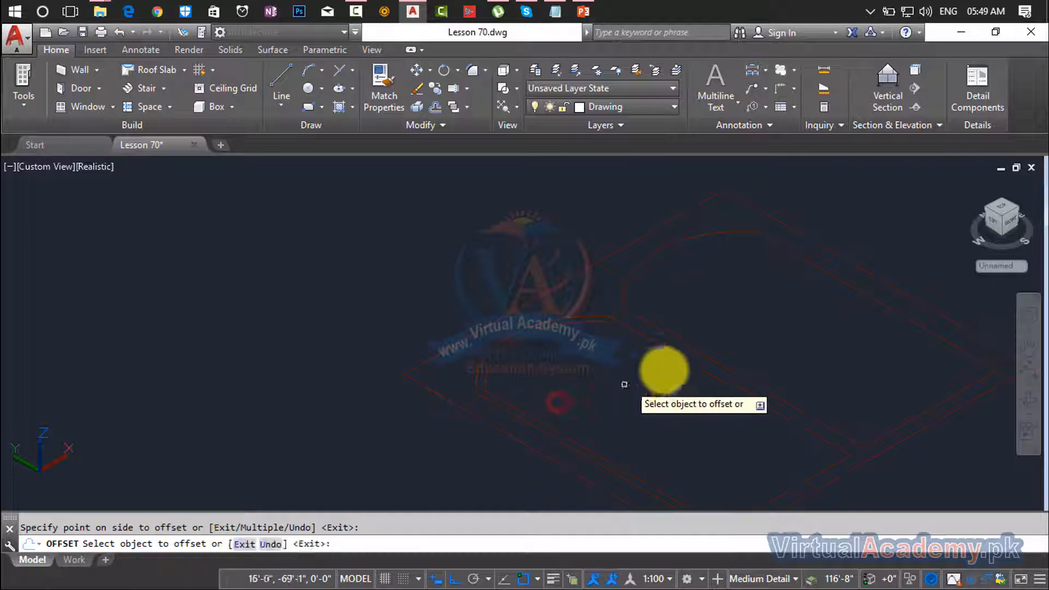
left_click(686, 362)
left_click(699, 452)
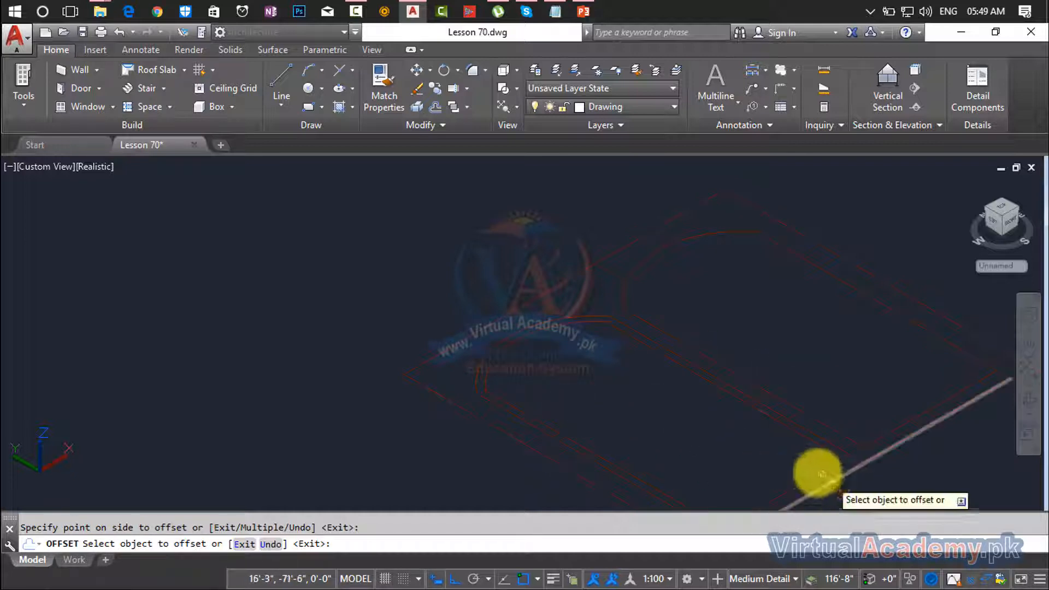
left_click(818, 475)
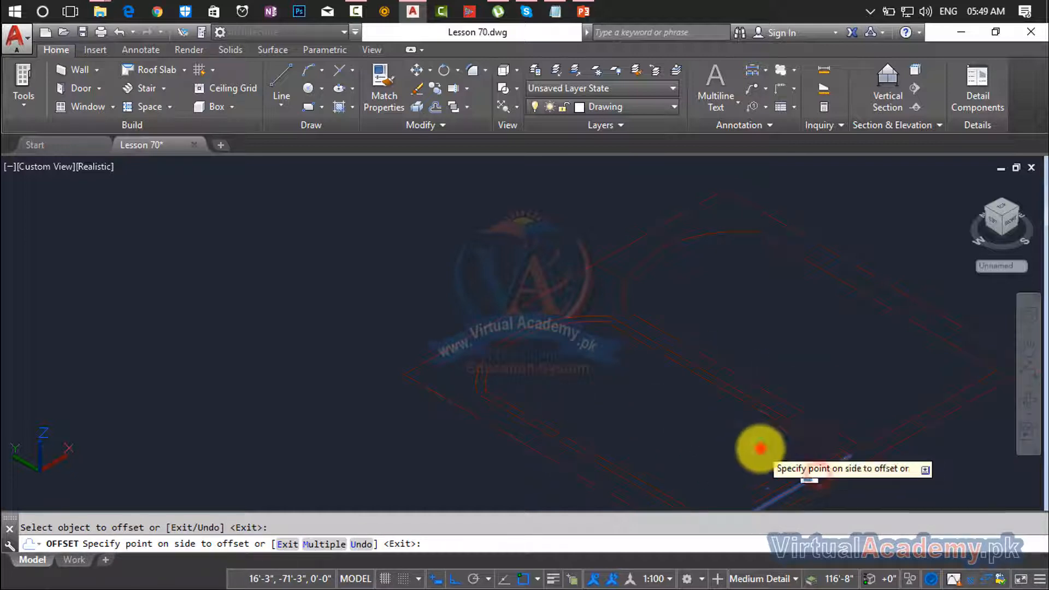
left_click(759, 446)
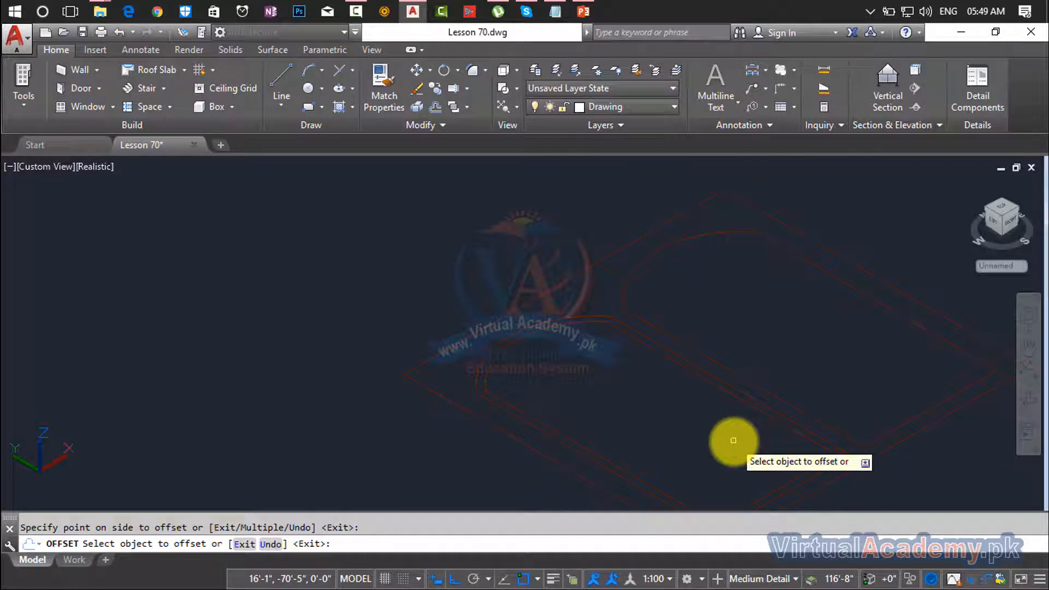
Offset the second arched panel's two side edges, arc and lower edge 1 inch toward the panel interior.
left_click(698, 350)
left_click(755, 317)
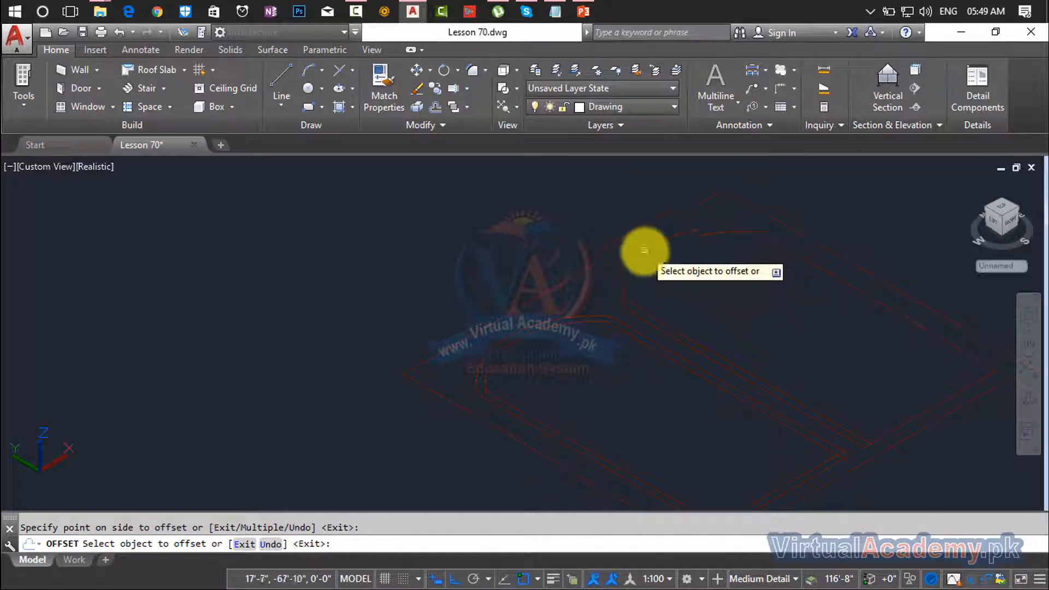
left_click(651, 256)
left_click(754, 314)
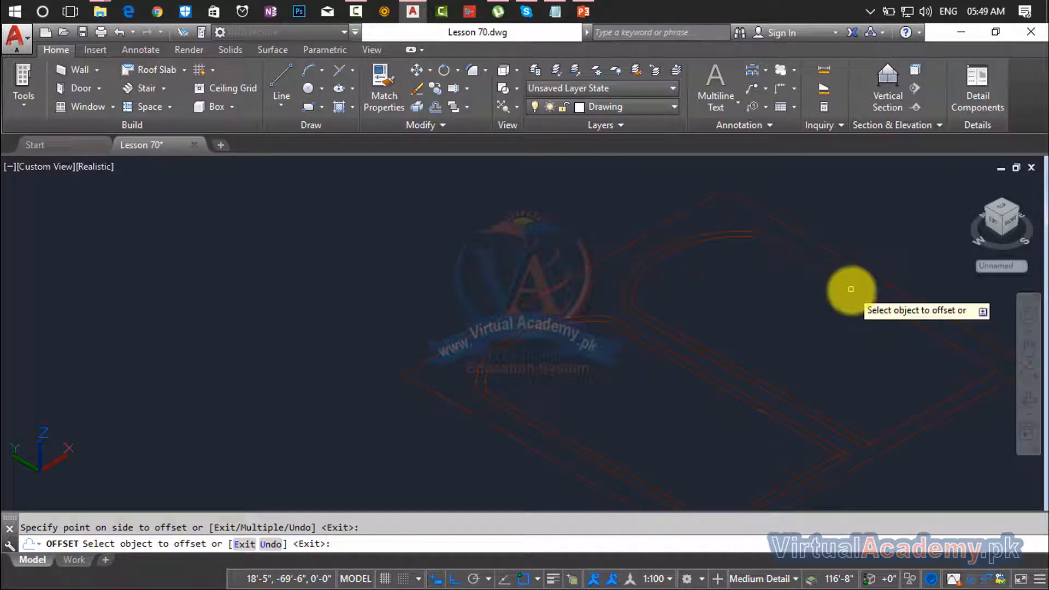
left_click(852, 287)
left_click(803, 342)
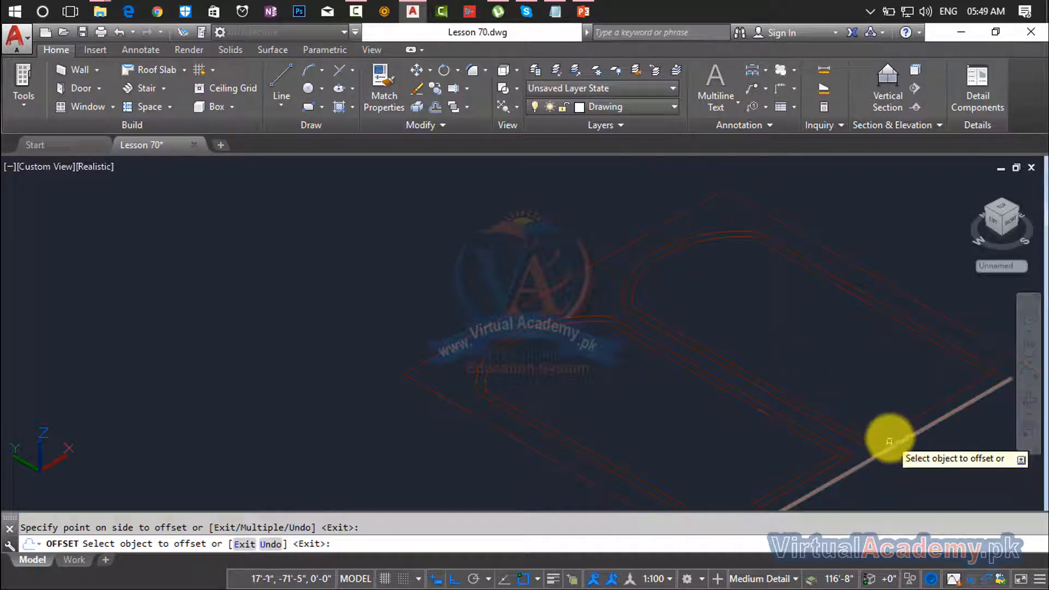
left_click(889, 434)
left_click(828, 374)
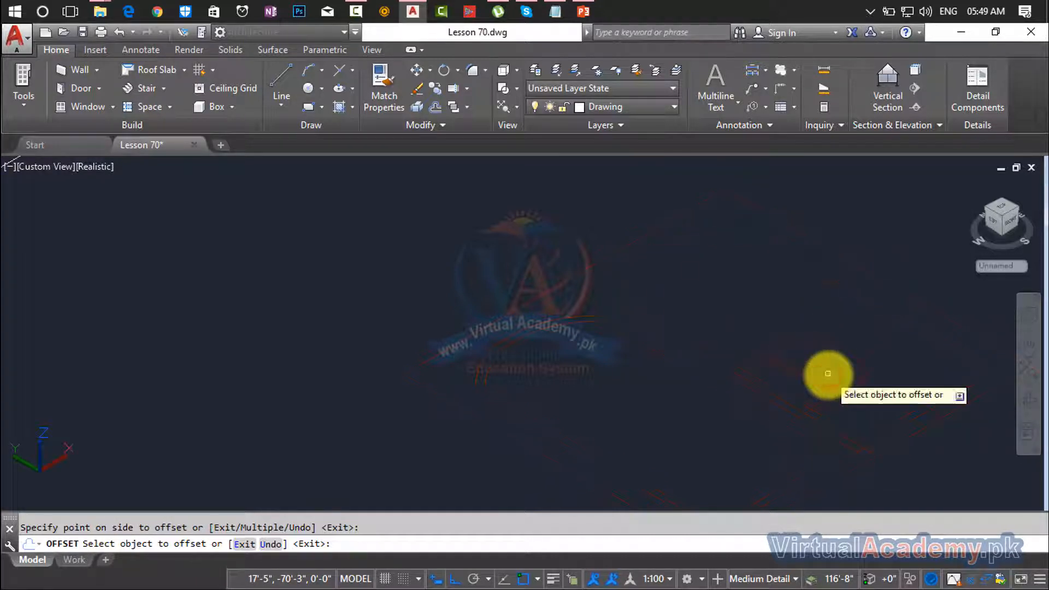
middle_click_drag(828, 374, 740, 320)
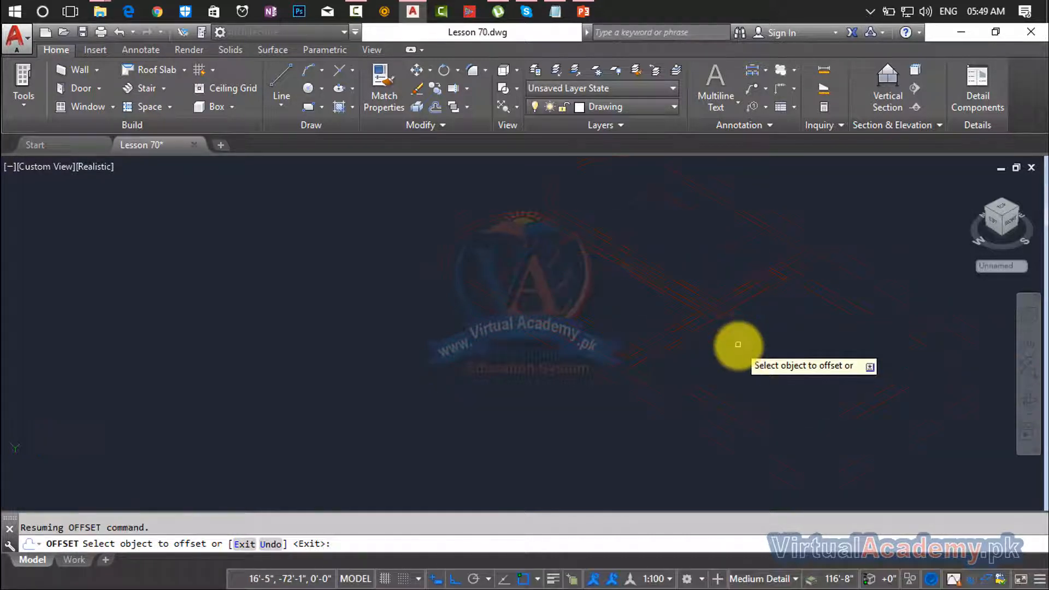
key("Escape")
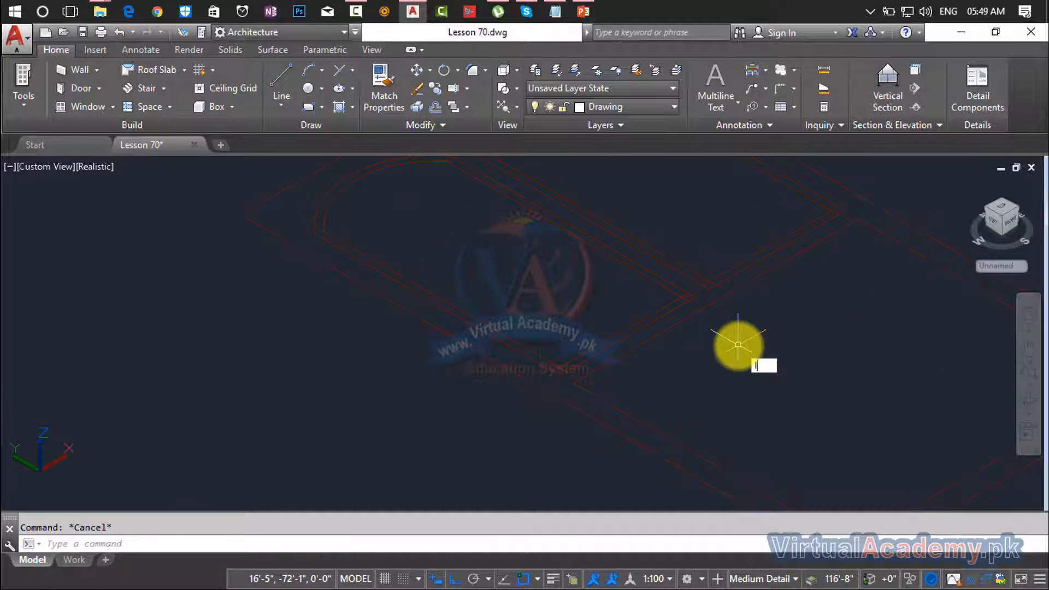
Draw a straight dividing line through the large lower panel, from its upper inner edge to its lower inner edge.
type("l")
key("Return")
left_click(715, 303)
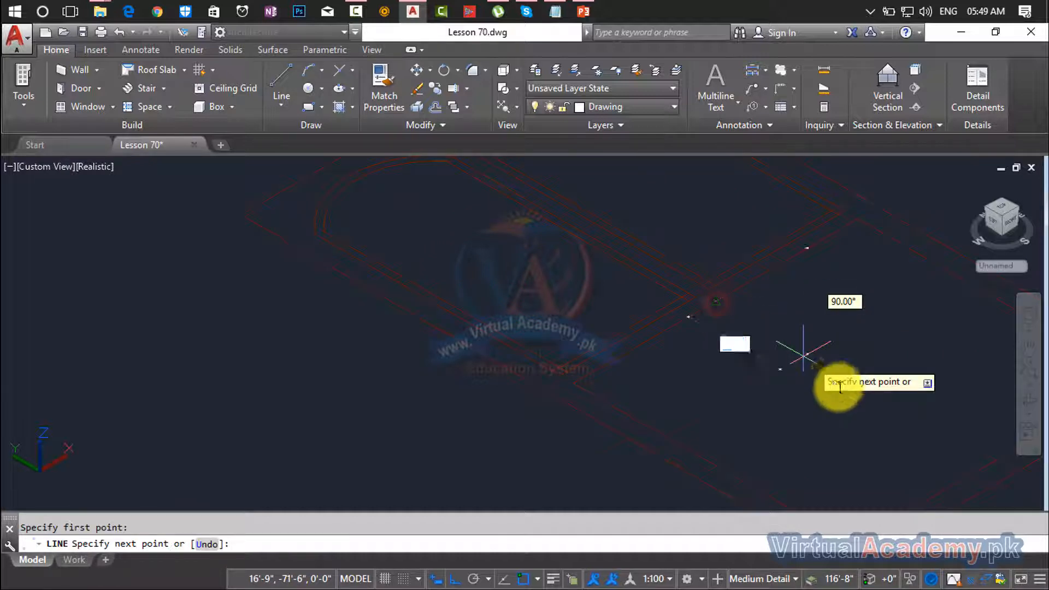
middle_click_drag(812, 375, 693, 290)
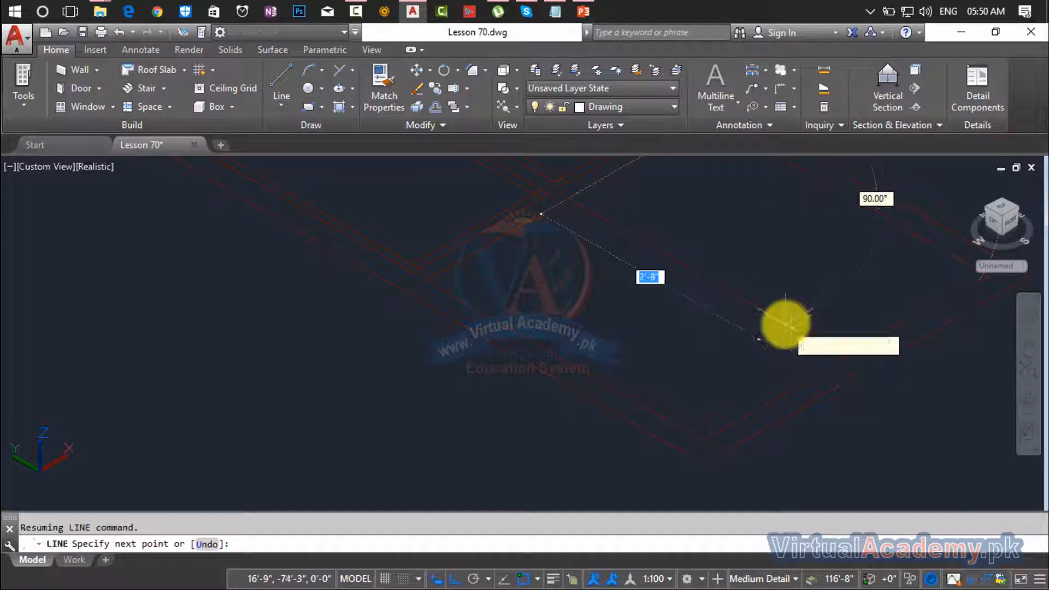
left_click(849, 358)
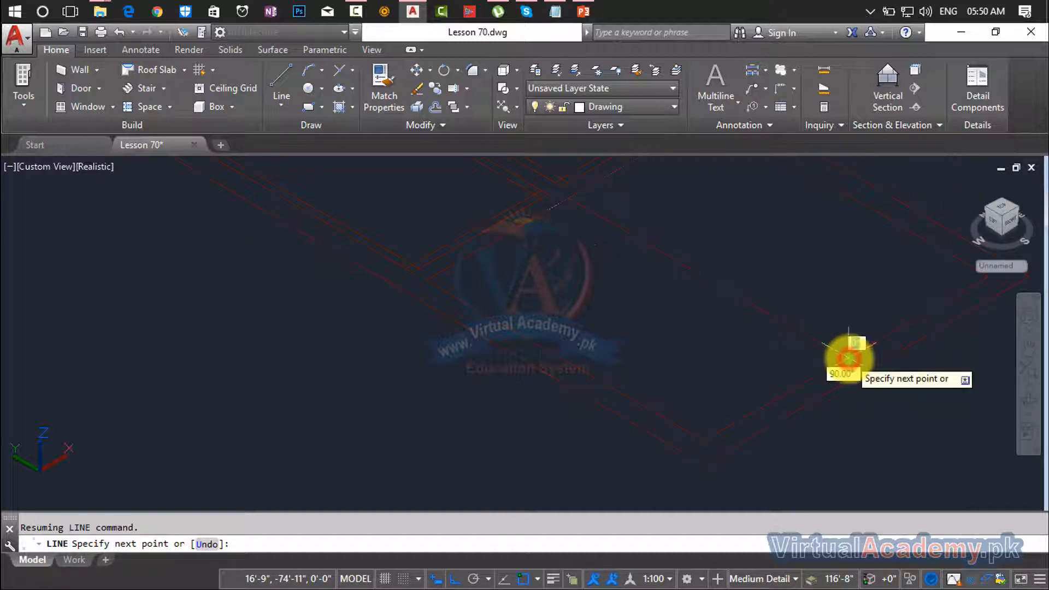
key("Return")
scroll(796, 298, "down", 3)
middle_click_drag(795, 296, 742, 327)
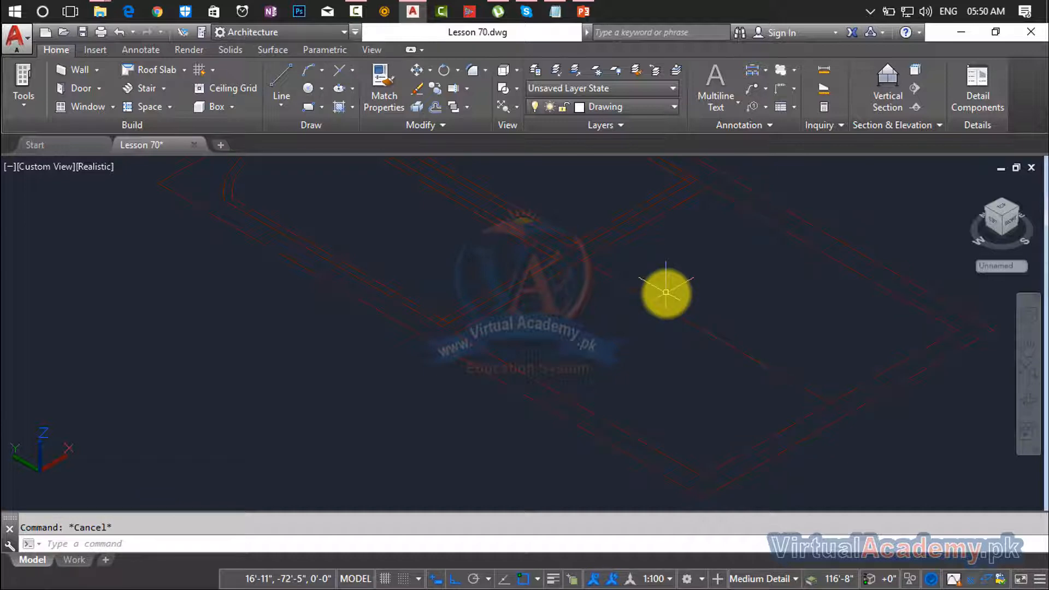
Draw a line along the lower panel's upper inner edge from the dividing line to the corner beneath the second arched panel.
type("l")
key("Return")
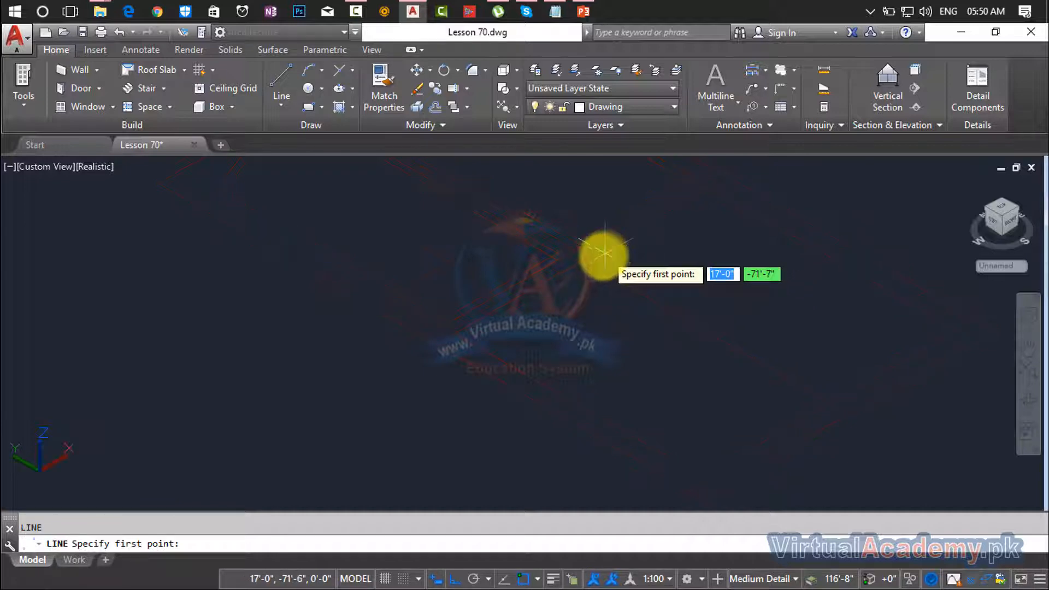
left_click(534, 276)
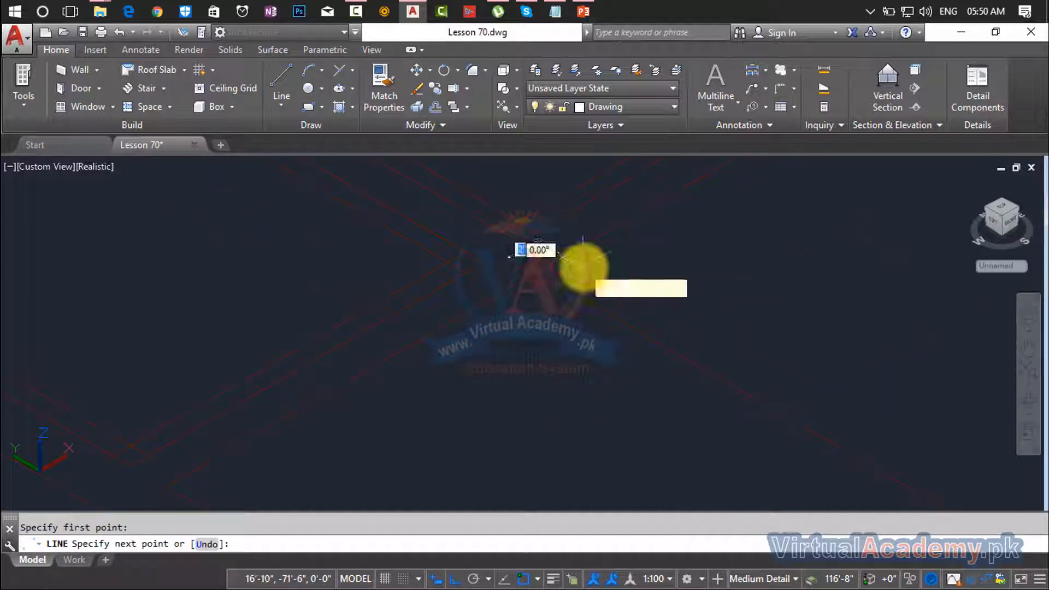
middle_click_drag(584, 266, 508, 402)
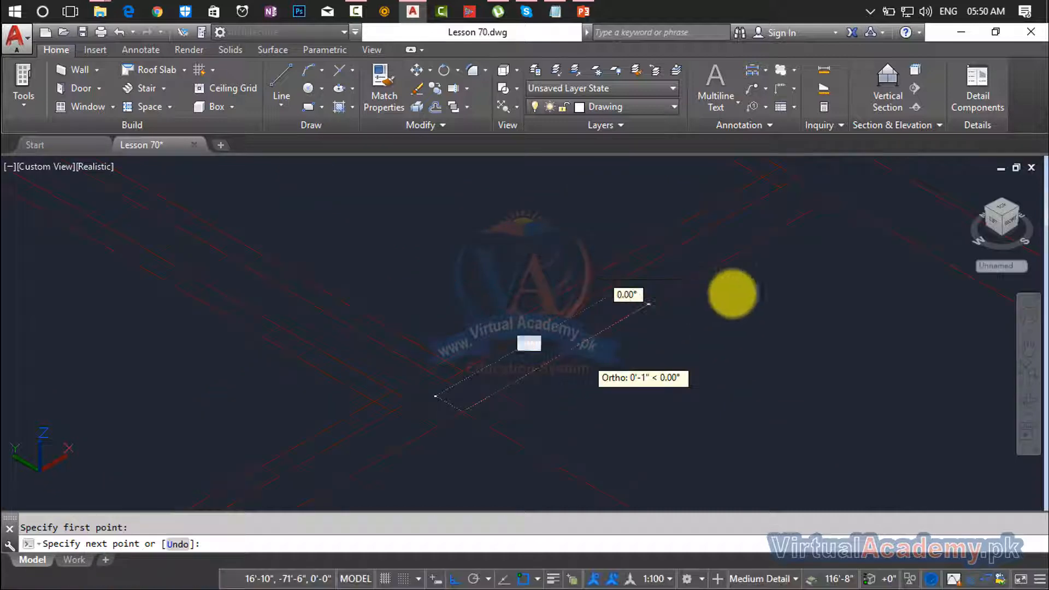
left_click(833, 197)
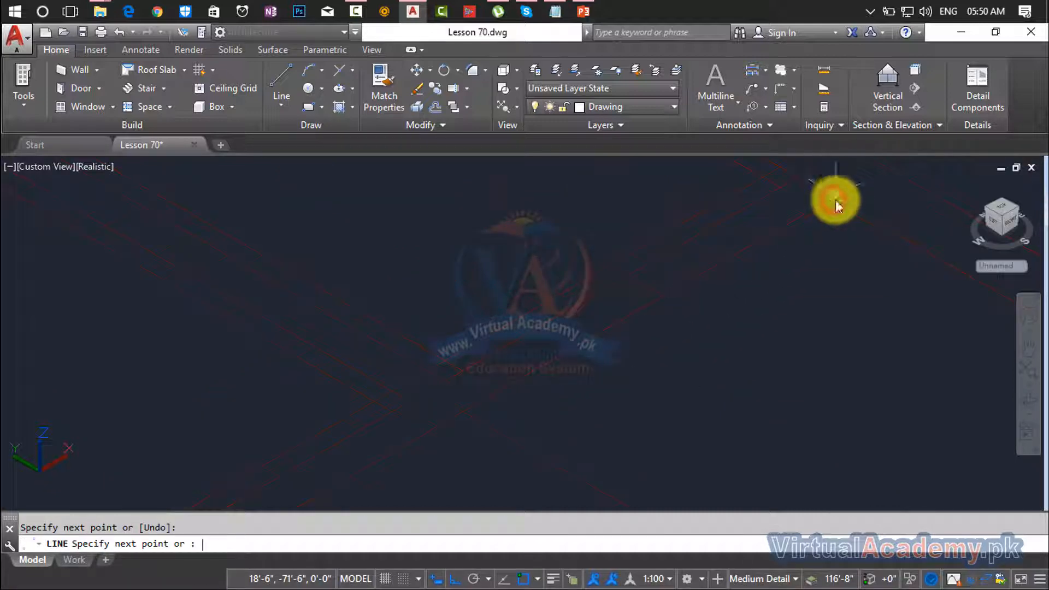
key("Return")
scroll(808, 273, "down", 5)
middle_click_drag(863, 257, 813, 244)
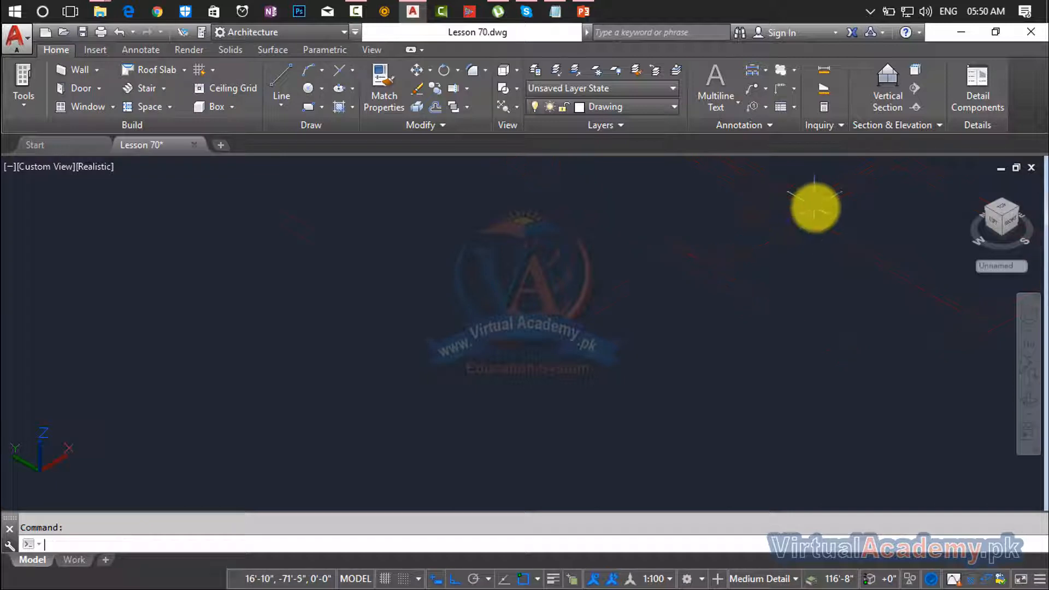
Draw a line along the lower panel's upper inner edge from the dividing line to the corner beneath the first arched panel.
key("Return")
left_click(804, 224)
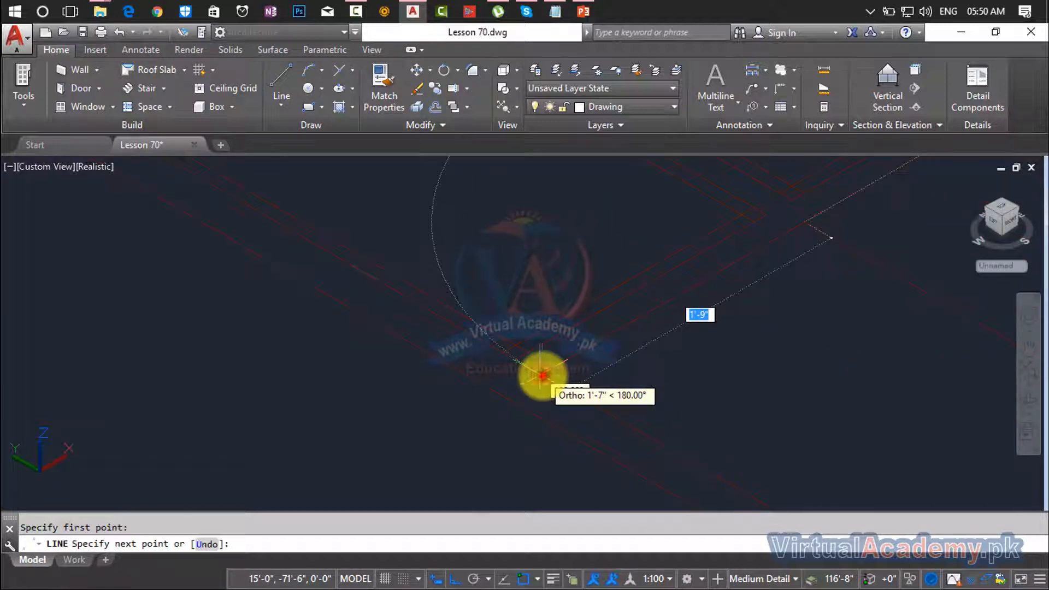
key("Return")
Draw a dividing line from the midpoint of the upper edge beneath the first arched panel to the lower panel's lower inner edge.
key("Return")
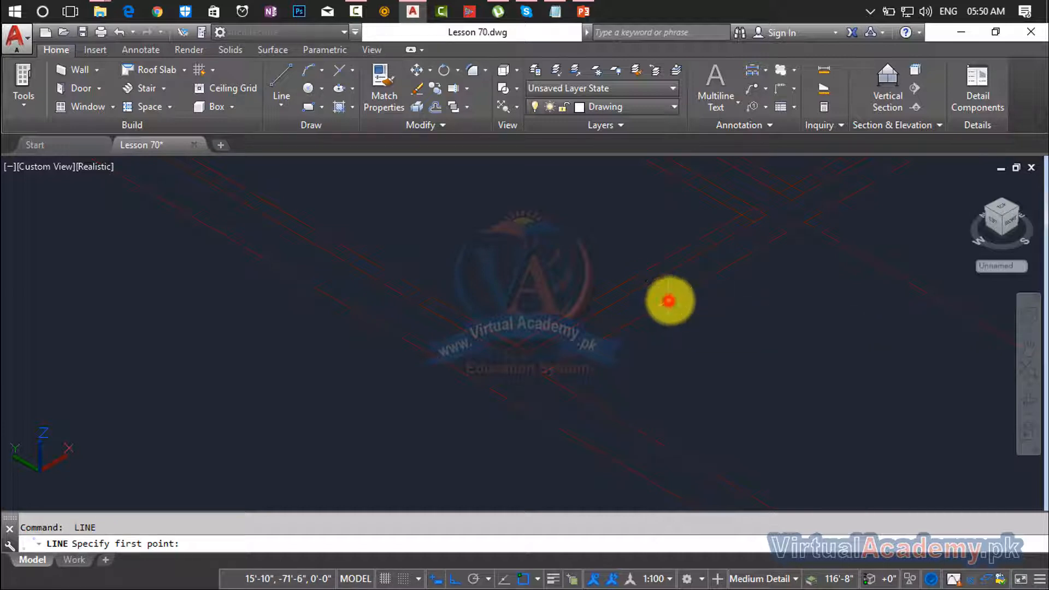
left_click(669, 300)
middle_click_drag(820, 382, 642, 263)
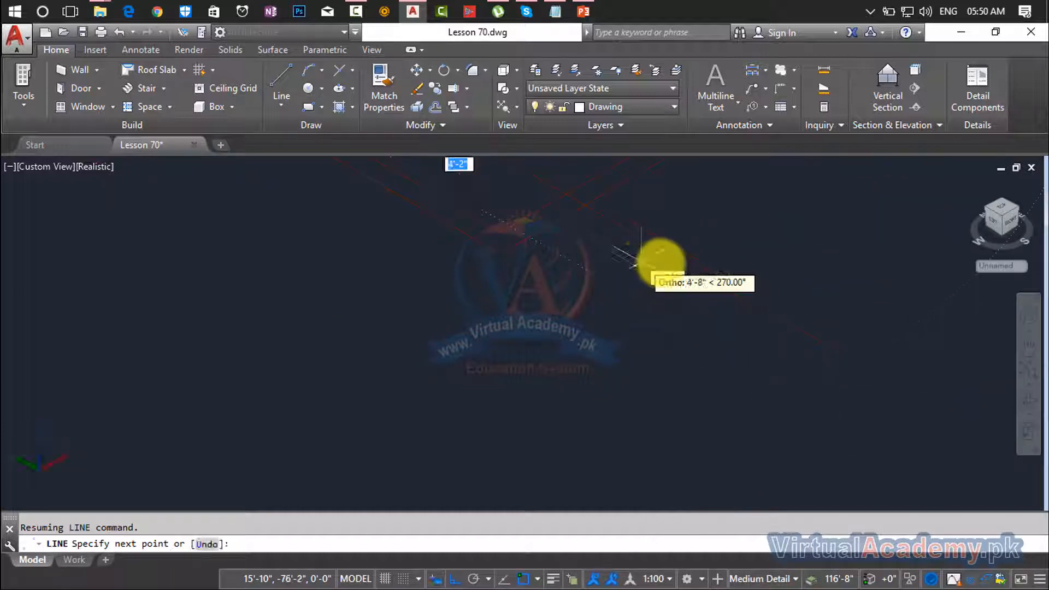
middle_click_drag(610, 228, 656, 367)
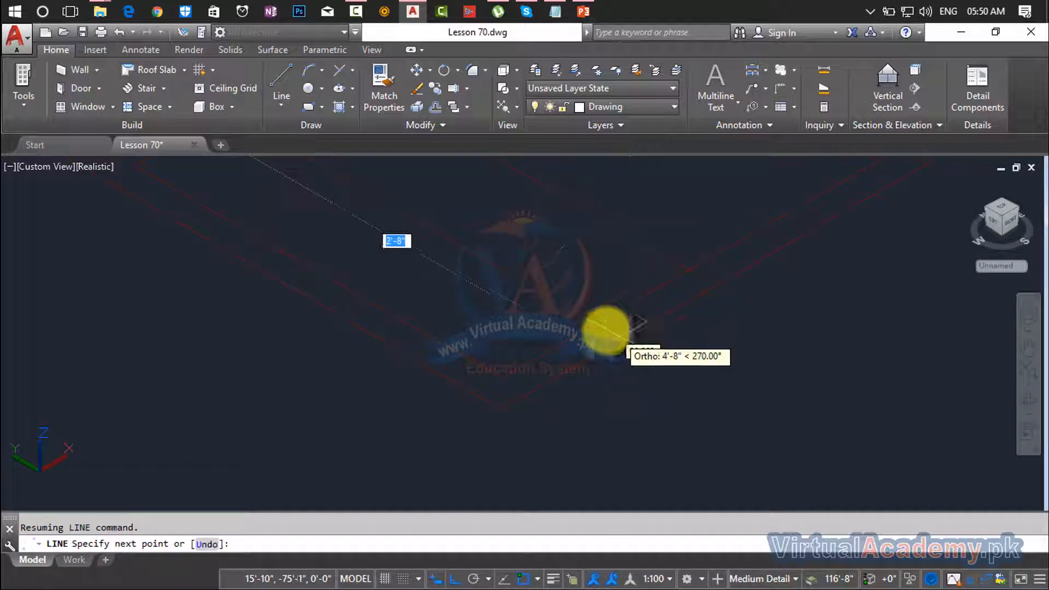
left_click(600, 327)
key("Return")
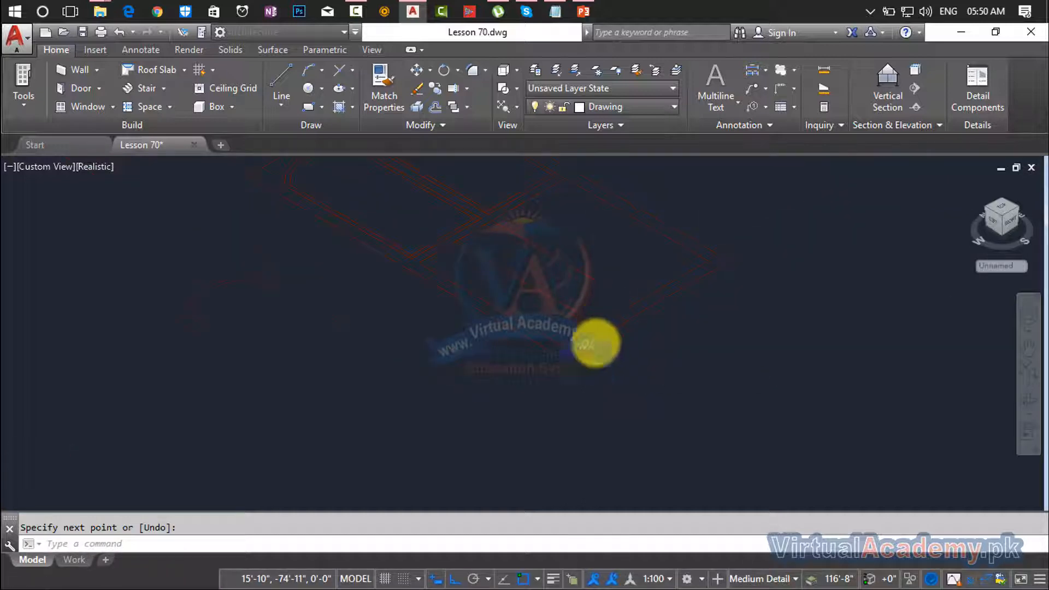
Draw a dividing line from the midpoint of the upper edge beneath the second arched panel to the lower panel's lower inner edge.
scroll(597, 344, "down", 5)
middle_click_drag(597, 344, 506, 460)
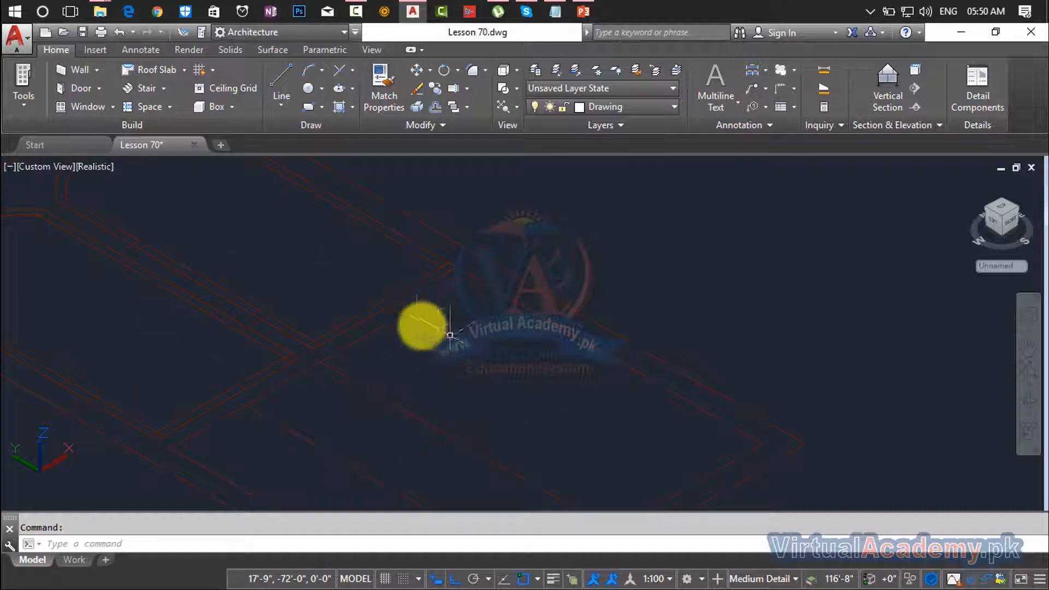
key("Return")
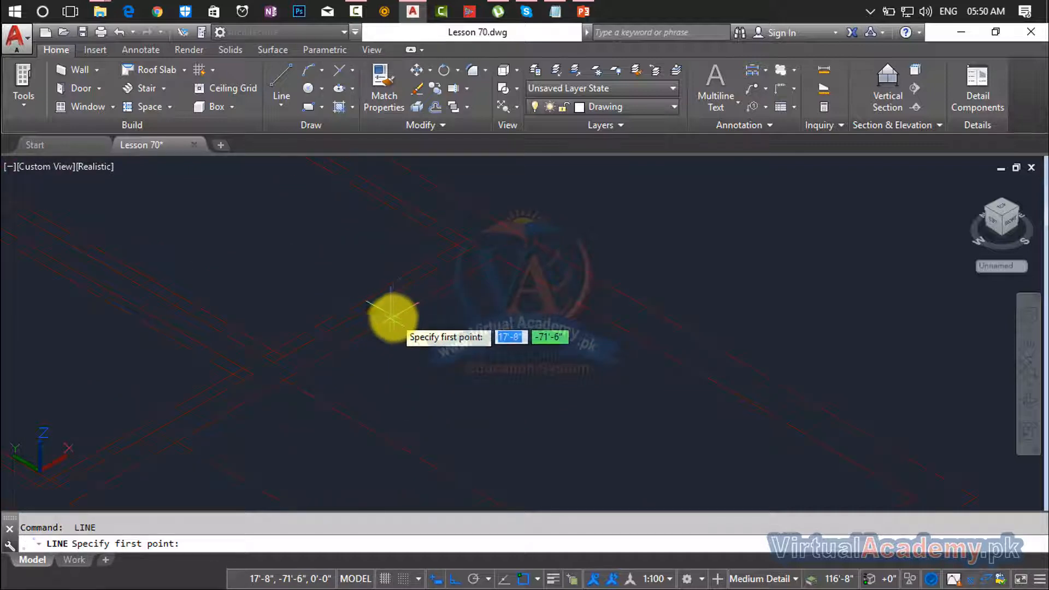
left_click(390, 320)
middle_click_drag(505, 389, 379, 251)
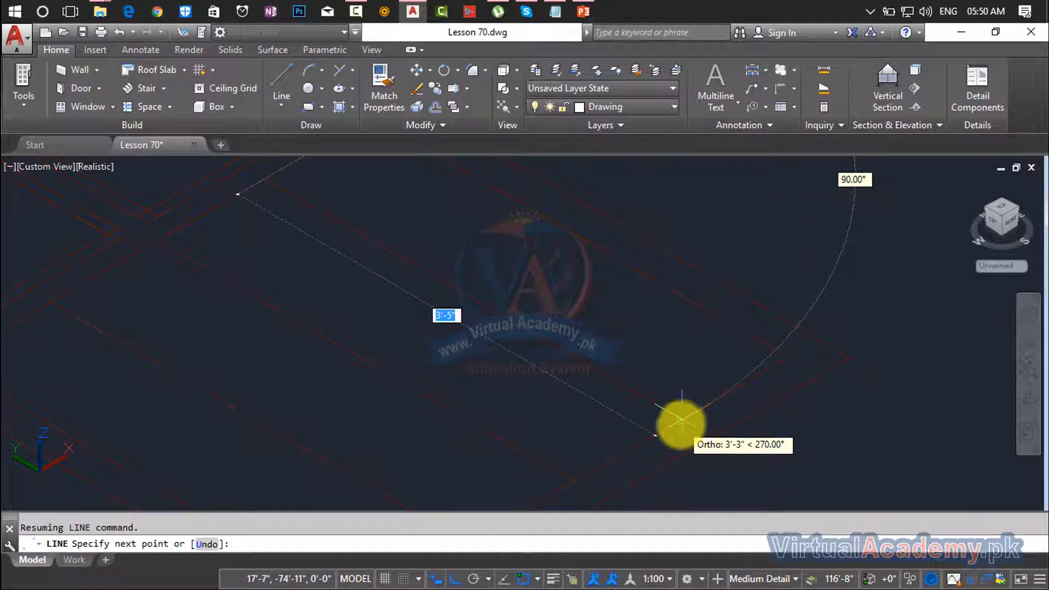
left_click(683, 422)
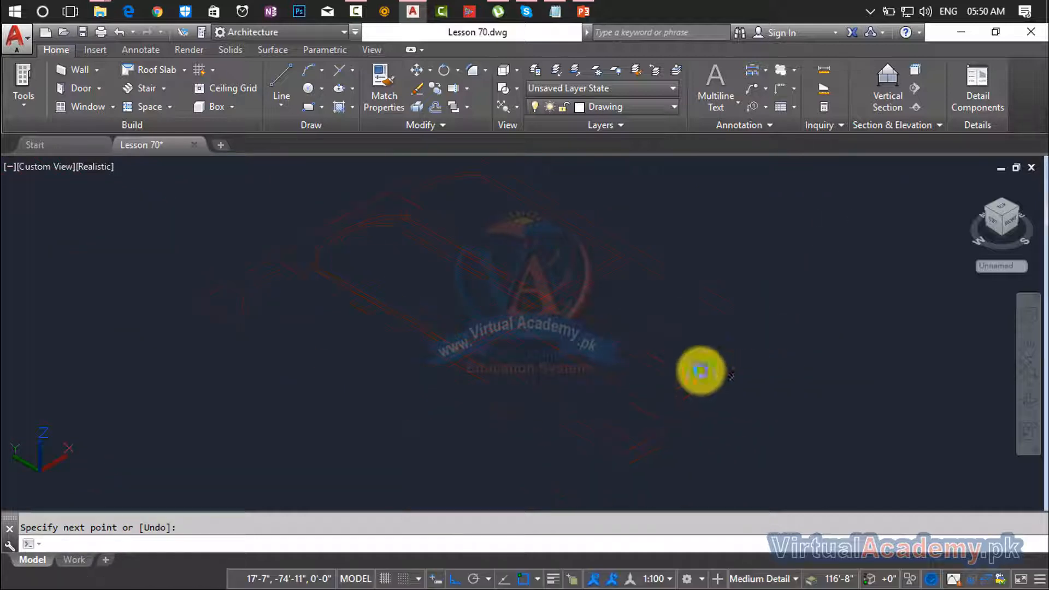
key("Escape")
Trim the overlapping line ends of the inner borders at the lower corners of the arched panels.
middle_click_drag(642, 347, 544, 333, "shift")
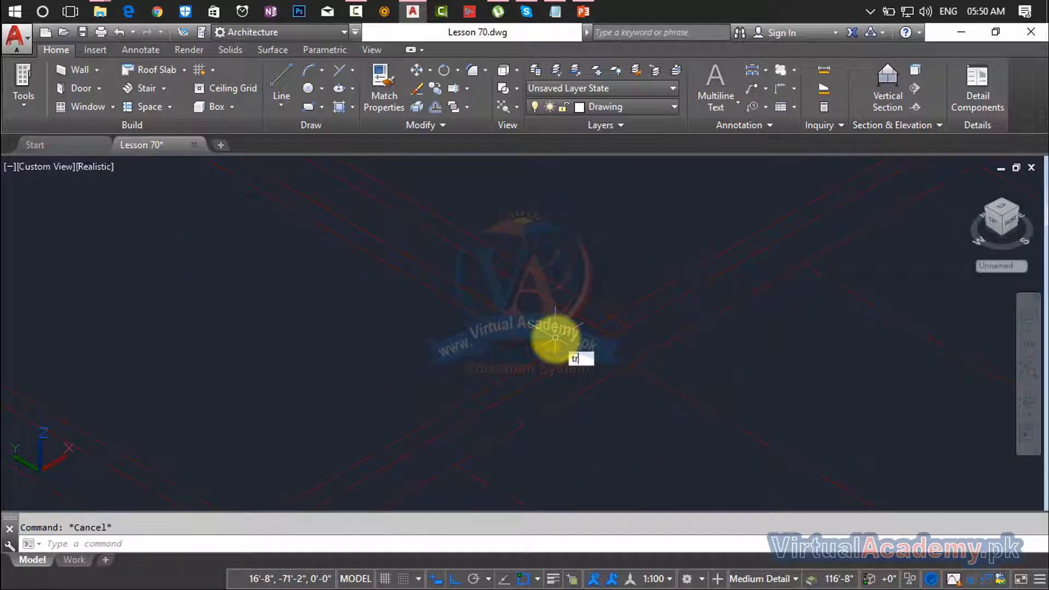
type("tr")
key("Return")
key("Return")
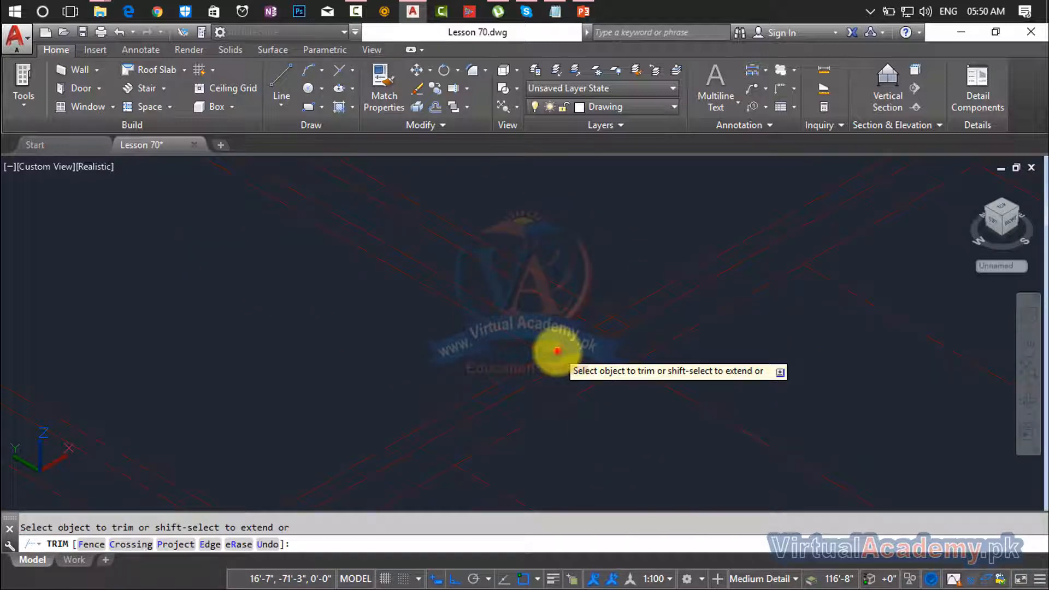
left_click(556, 359)
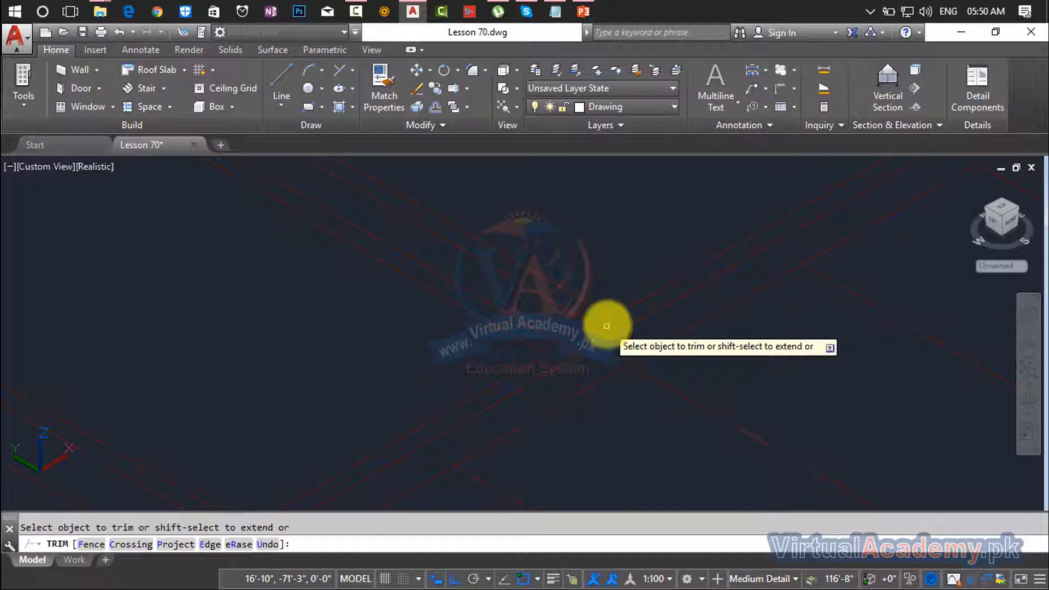
scroll(626, 322, "down", 4)
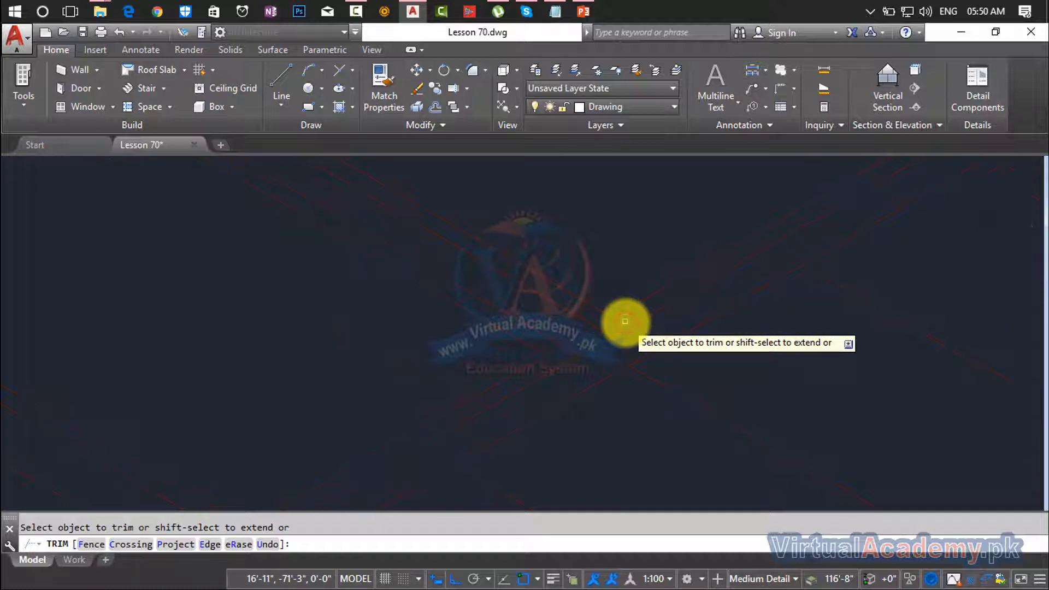
scroll(448, 400, "up", 3)
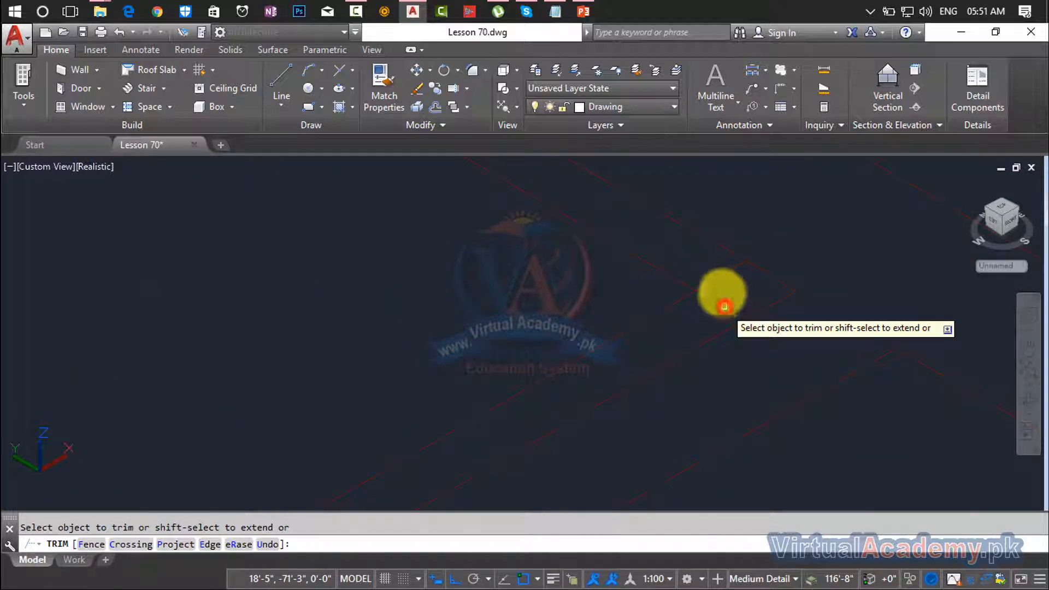
left_click(717, 280)
scroll(726, 300, "down", 5)
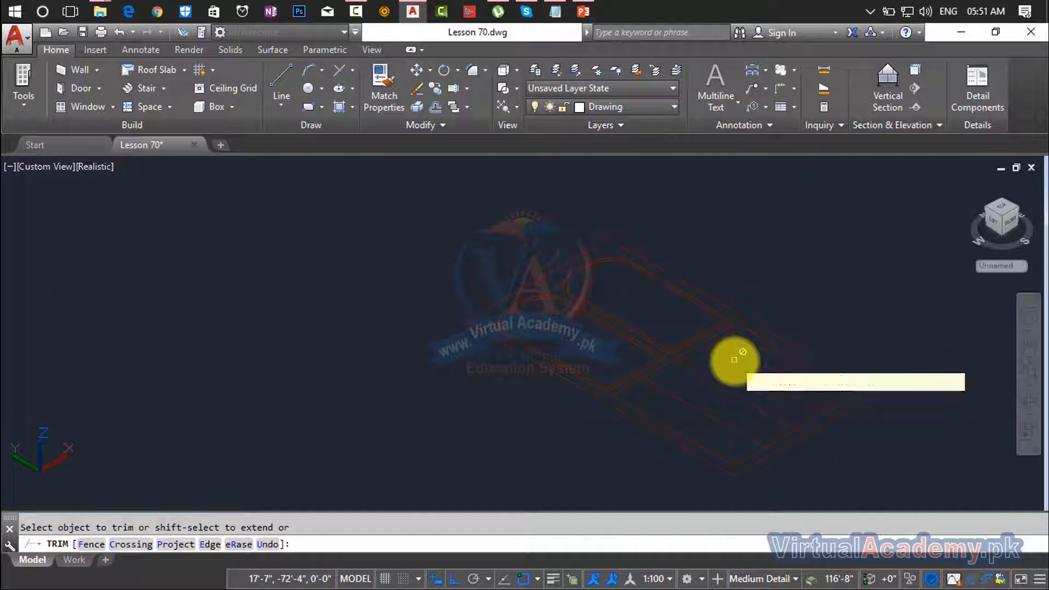
key("Escape")
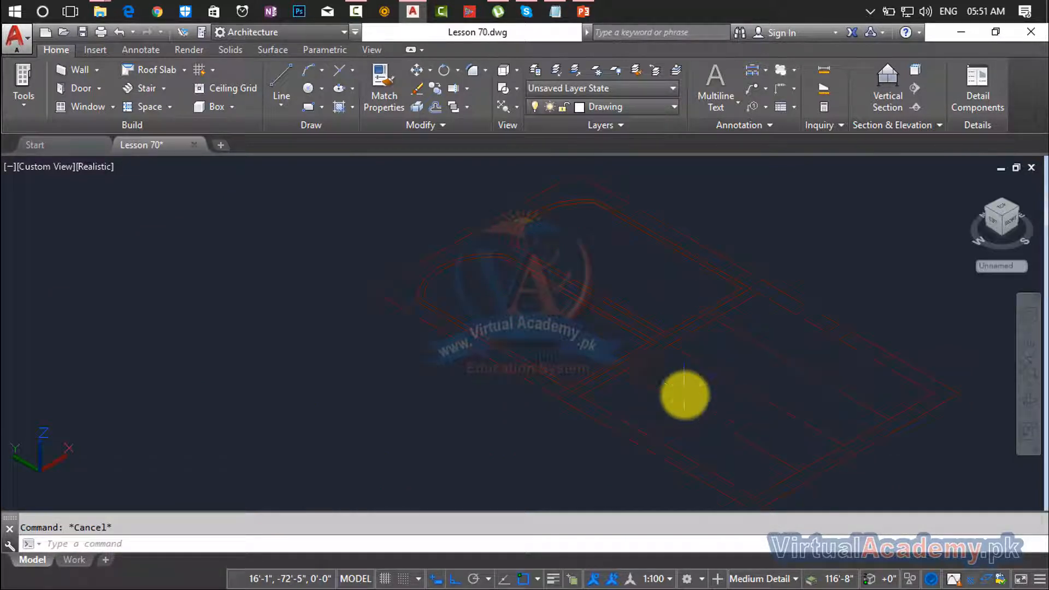
Offset the lower panel's two side edges, upper edge and lower edge 1 inch toward the panel interior.
type("o")
key("Return")
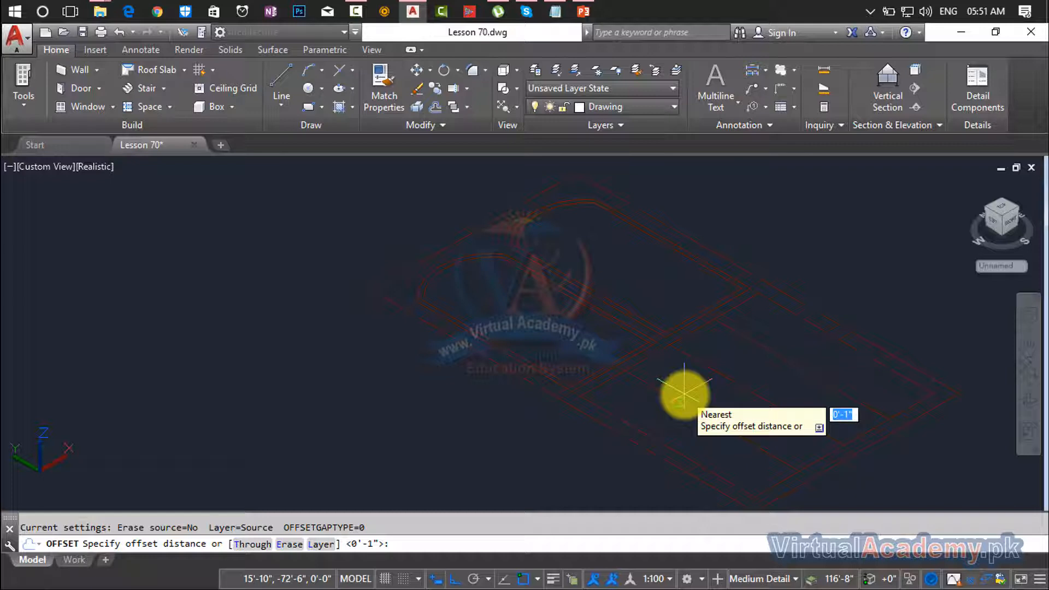
type("1")
key("Return")
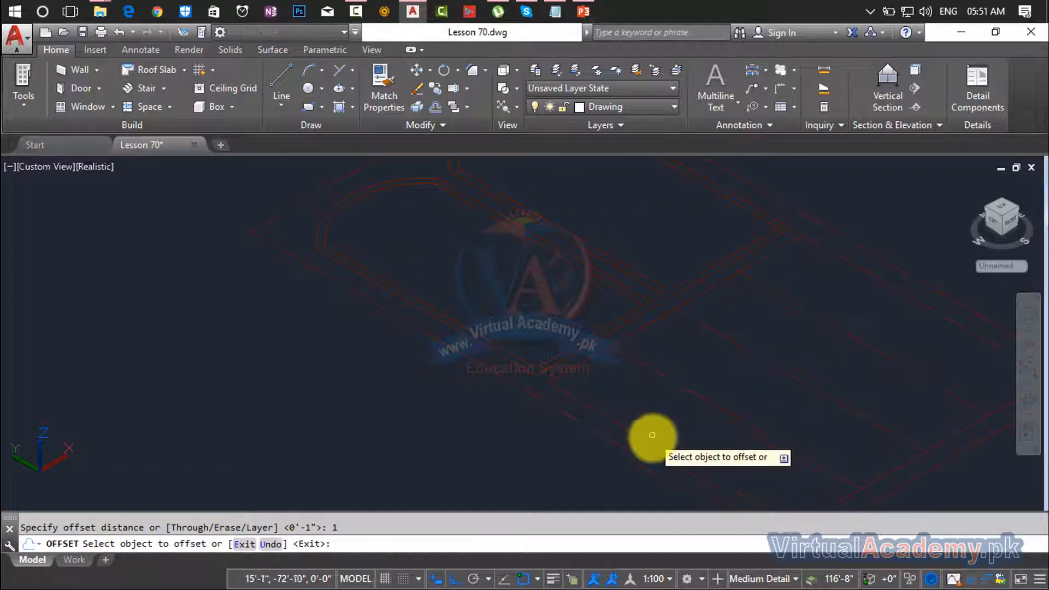
left_click(651, 439)
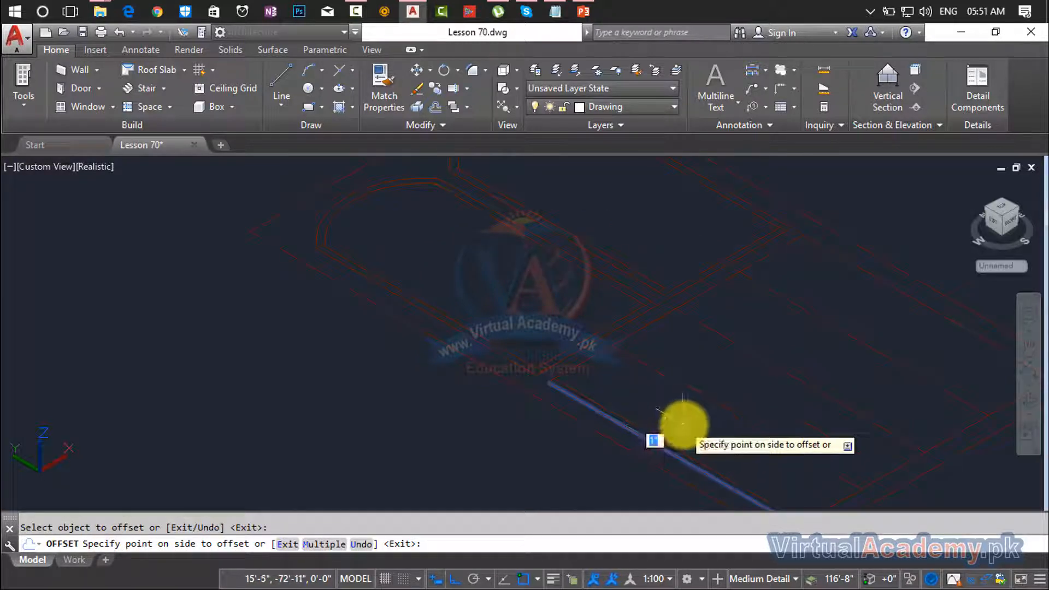
left_click(683, 423)
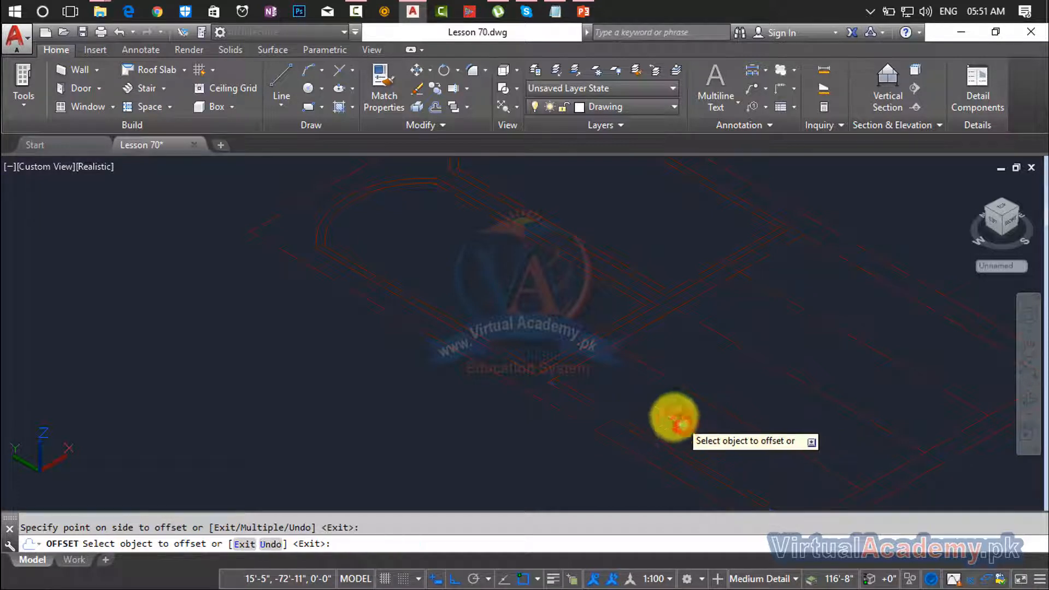
left_click(592, 360)
left_click(628, 393)
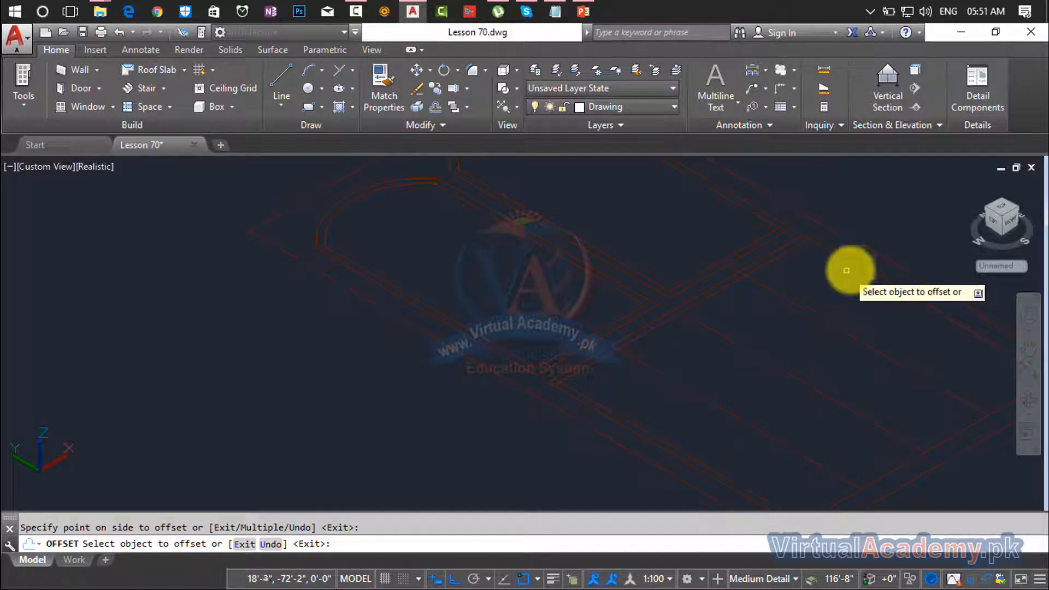
left_click(853, 266)
left_click(825, 304)
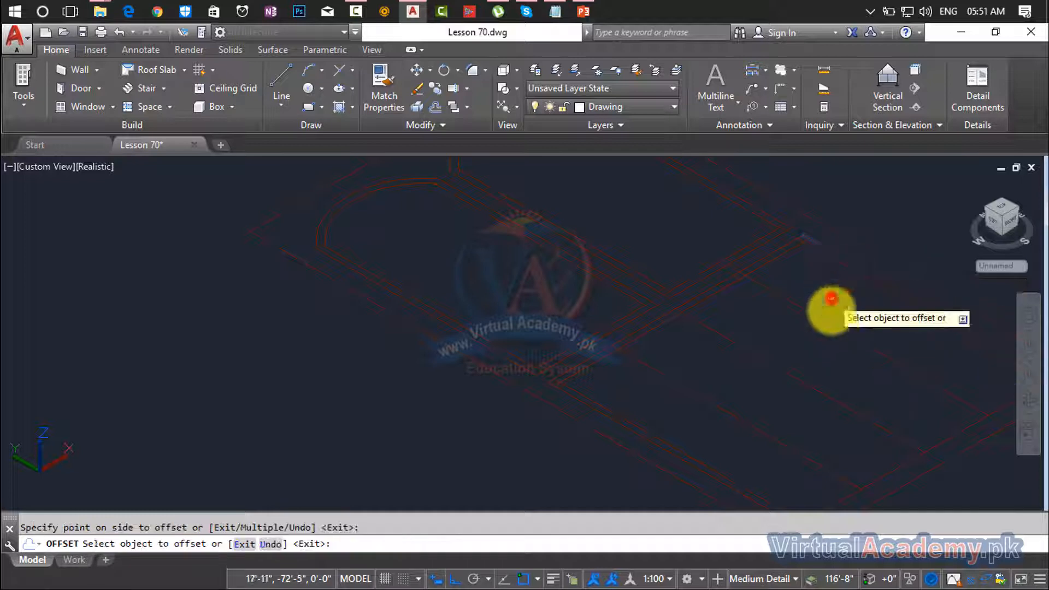
left_click(874, 465)
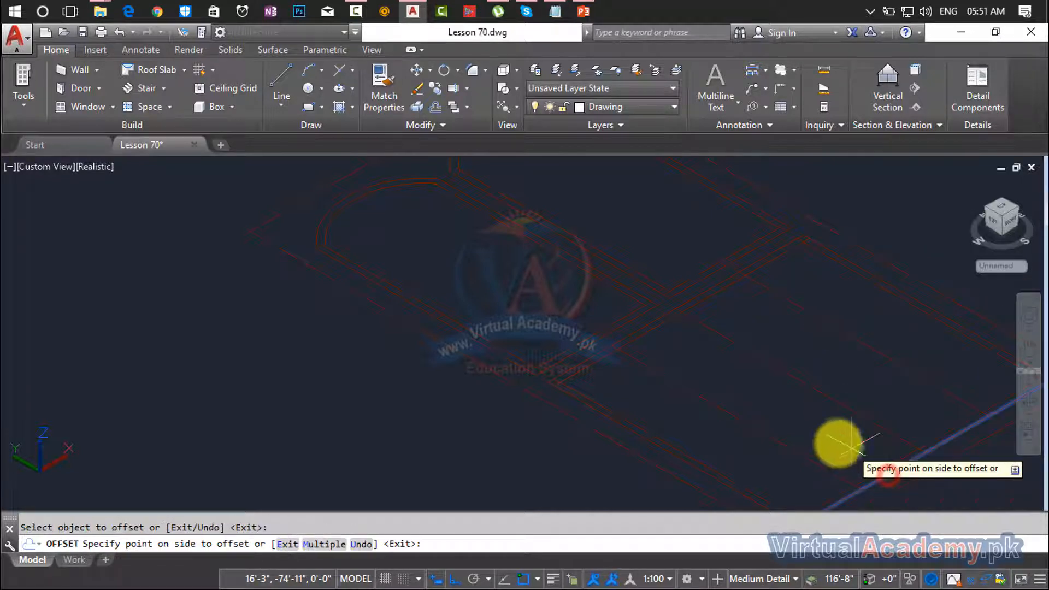
left_click(822, 434)
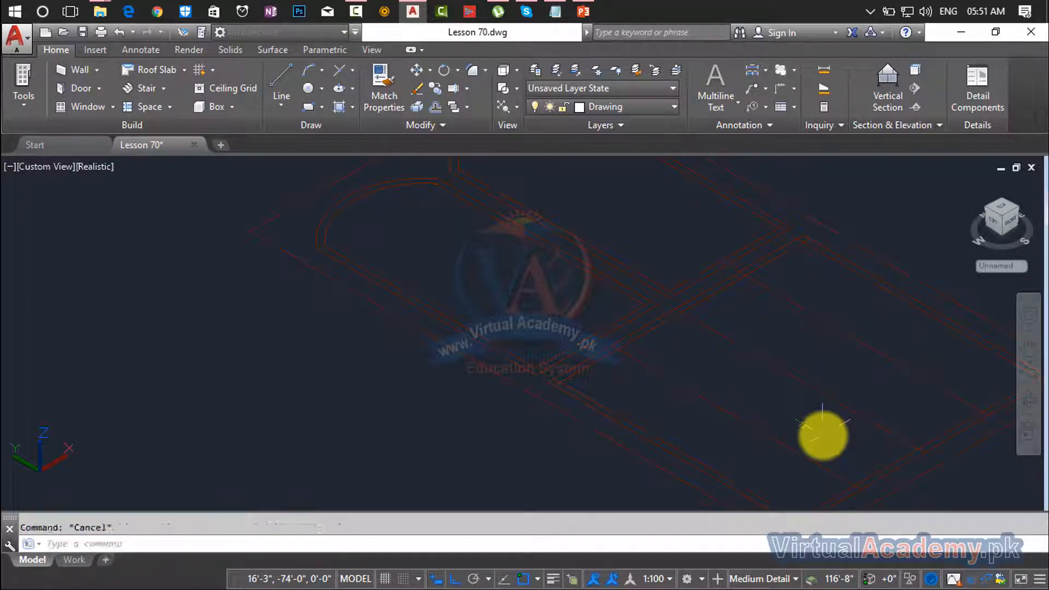
Offset the lower panel's dividing line beneath the first arched panel 0.6 inch to both sides.
key("Return")
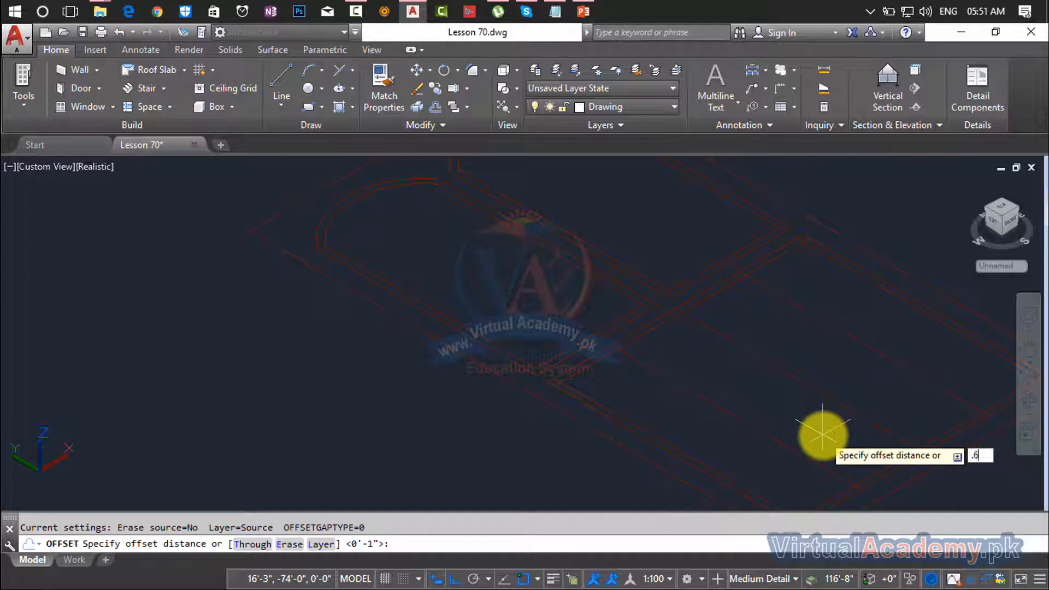
key("Return")
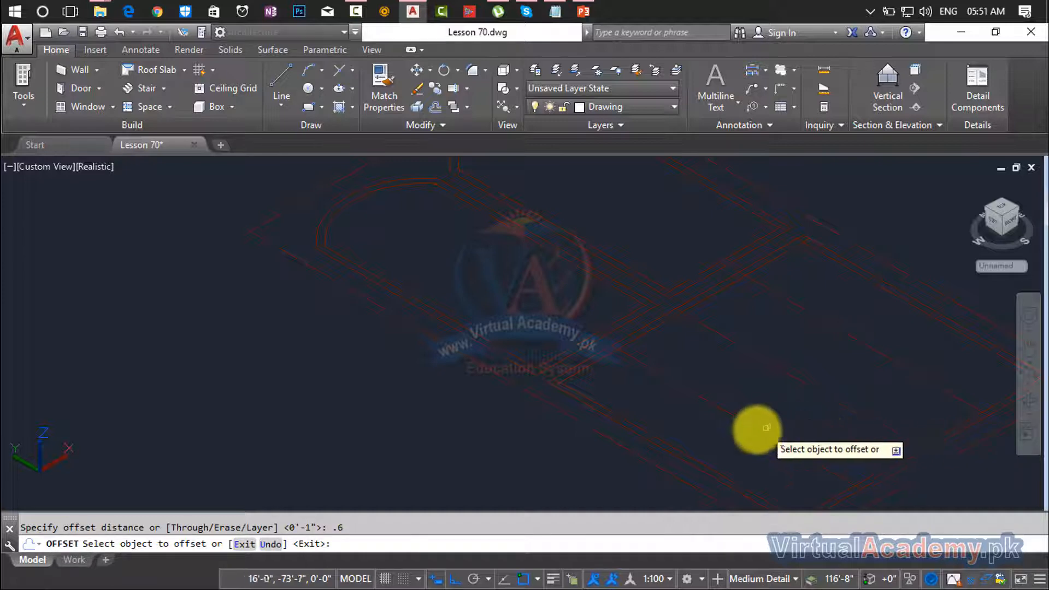
left_click(761, 422)
left_click(767, 407)
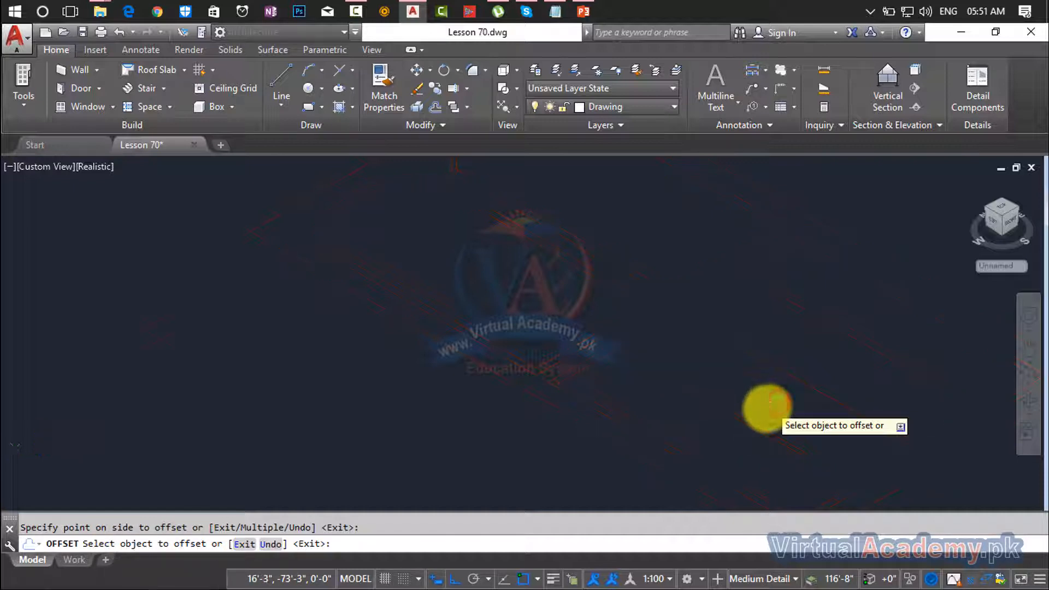
left_click(707, 460)
left_click(662, 500)
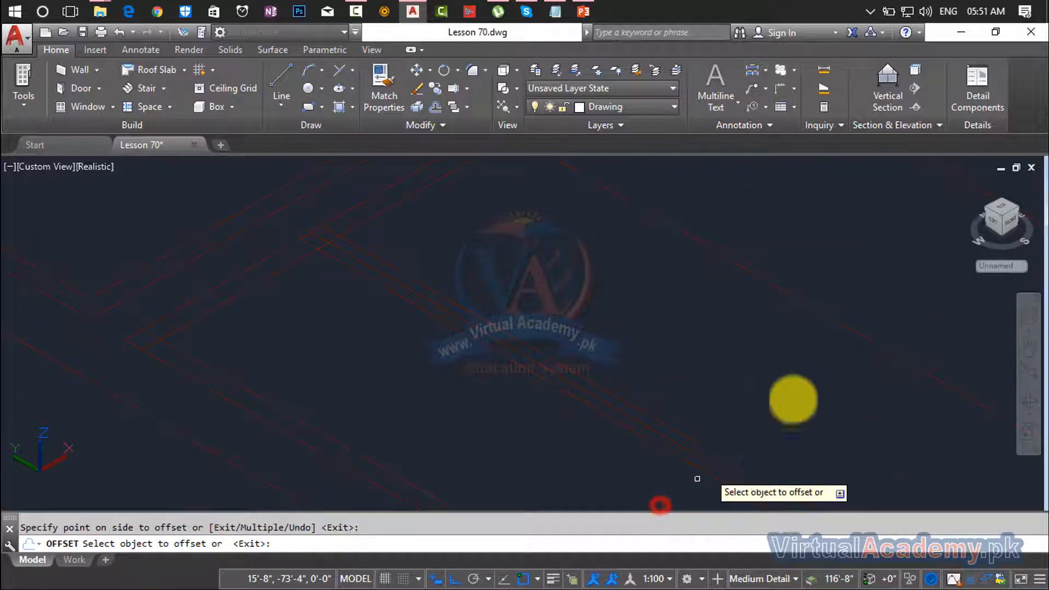
Offset the lower panel's central dividing line 0.6 inch to both sides.
left_click(831, 312)
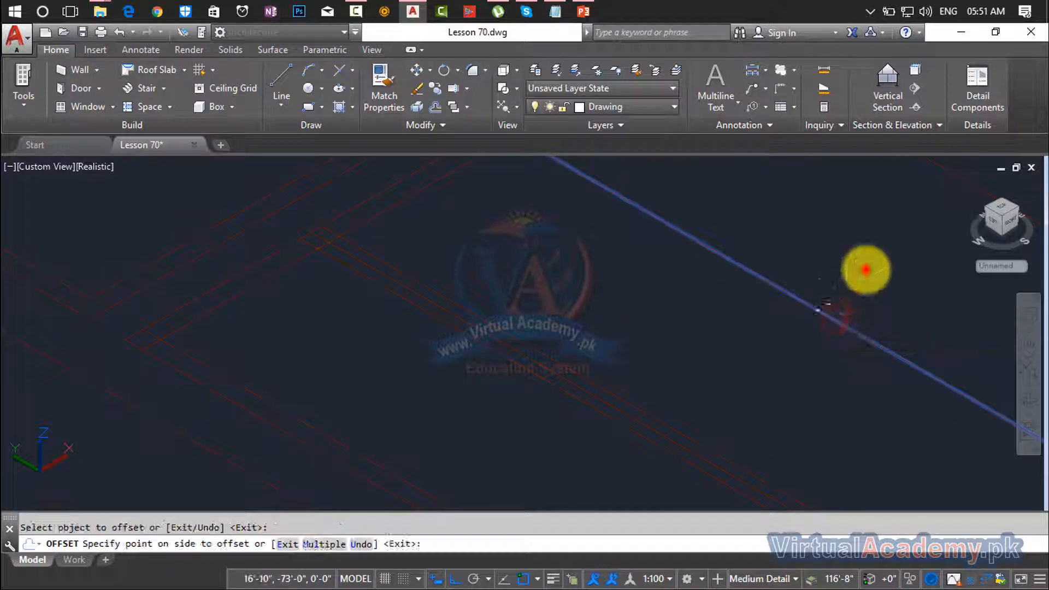
left_click(864, 270)
left_click(843, 323)
left_click(792, 394)
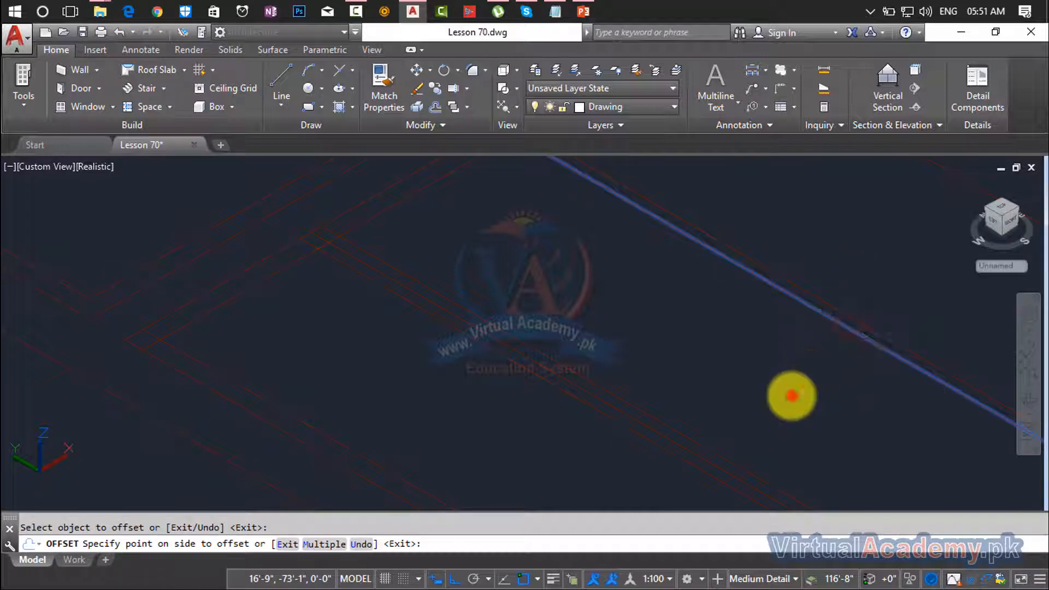
Offset the lower panel's dividing line beneath the second arched panel 0.6 inch to both sides.
middle_click_drag(842, 342, 801, 372, "shift")
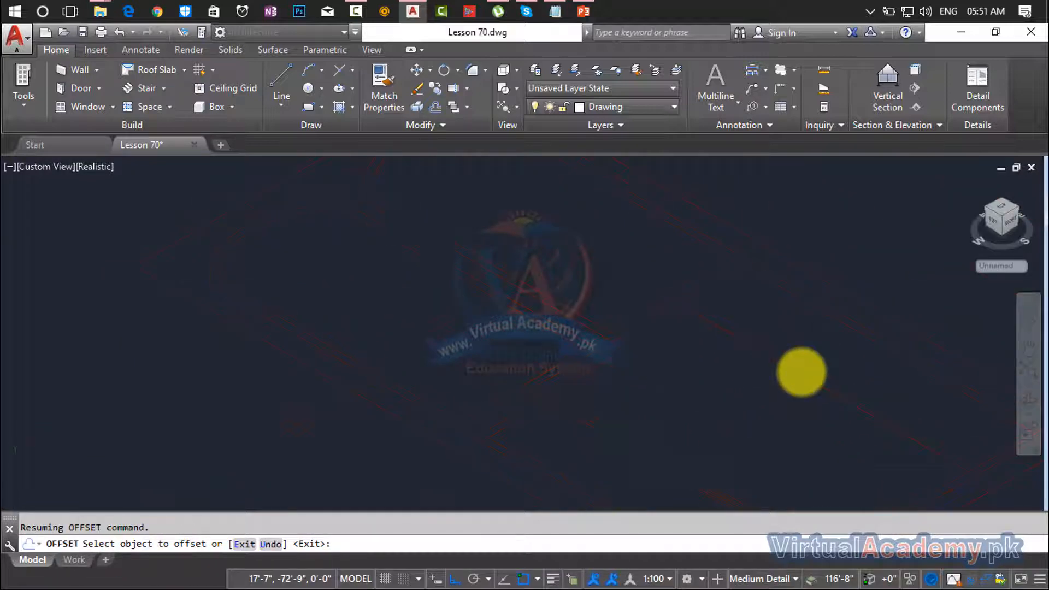
left_click(800, 372)
left_click(838, 314)
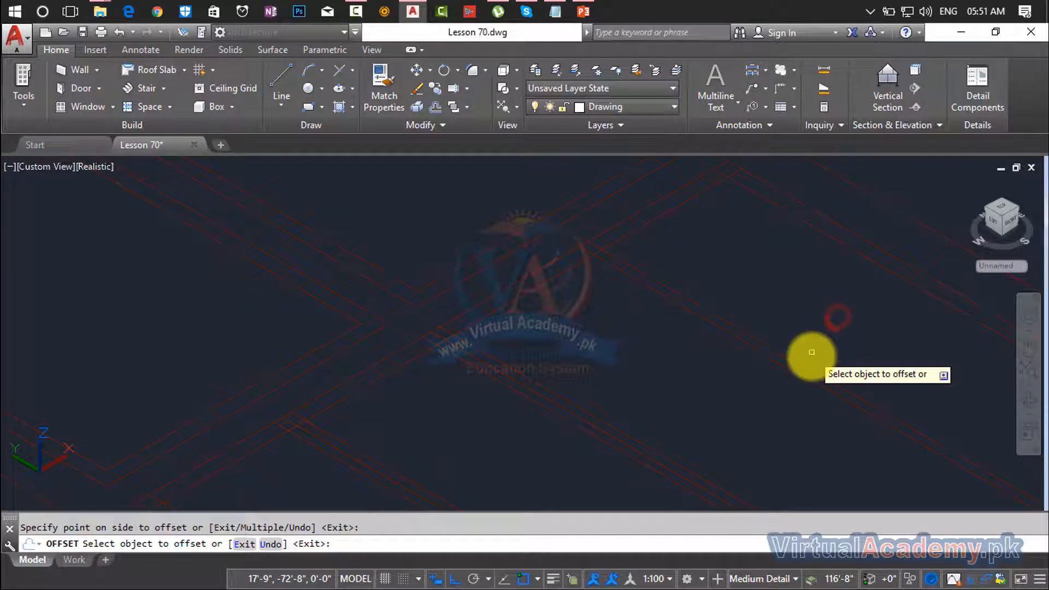
left_click(804, 373)
left_click(768, 422)
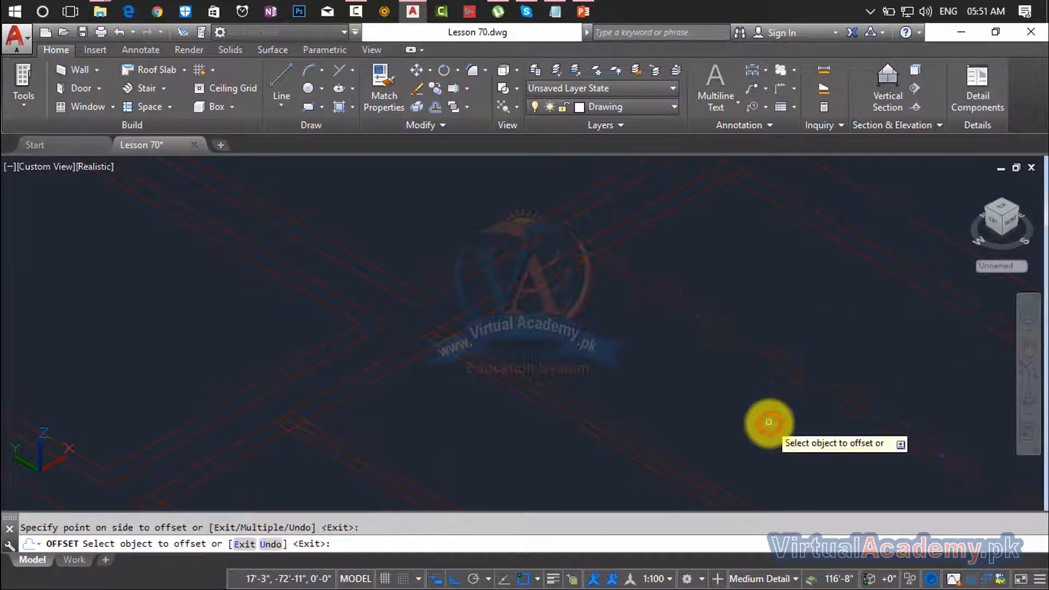
Trim the overlapping inner border lines at the lower panel's two outer corners beneath the second arched panel.
middle_click_drag(769, 422, 720, 323, "shift")
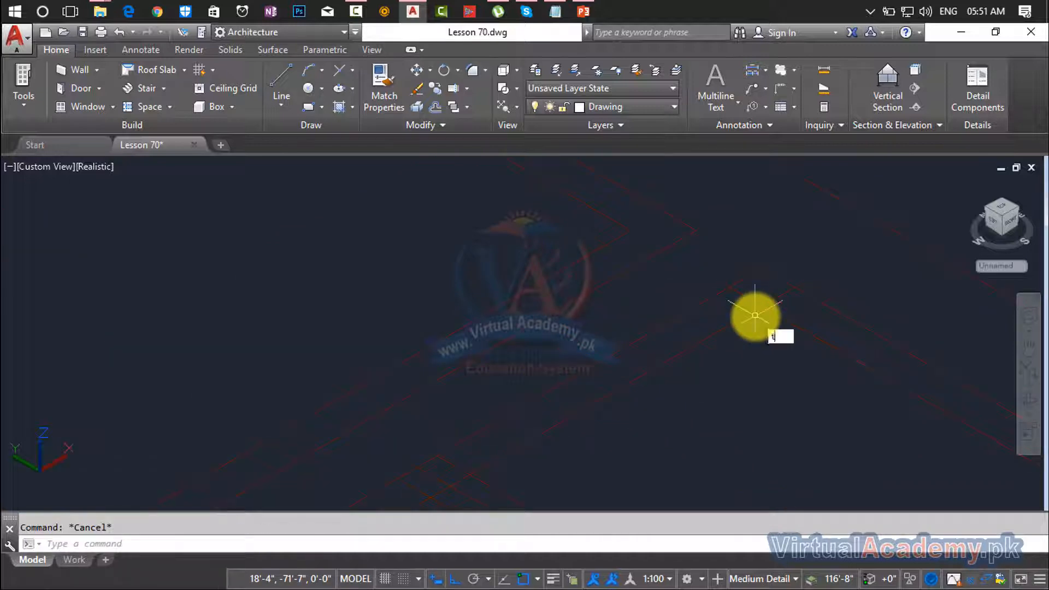
key("Return")
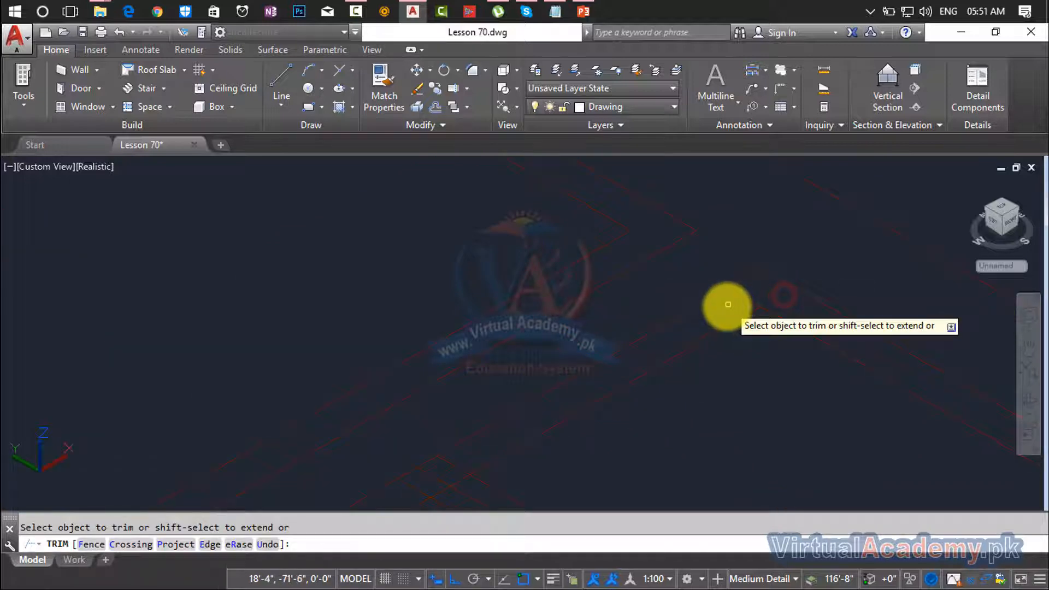
scroll(907, 382, "down", 4)
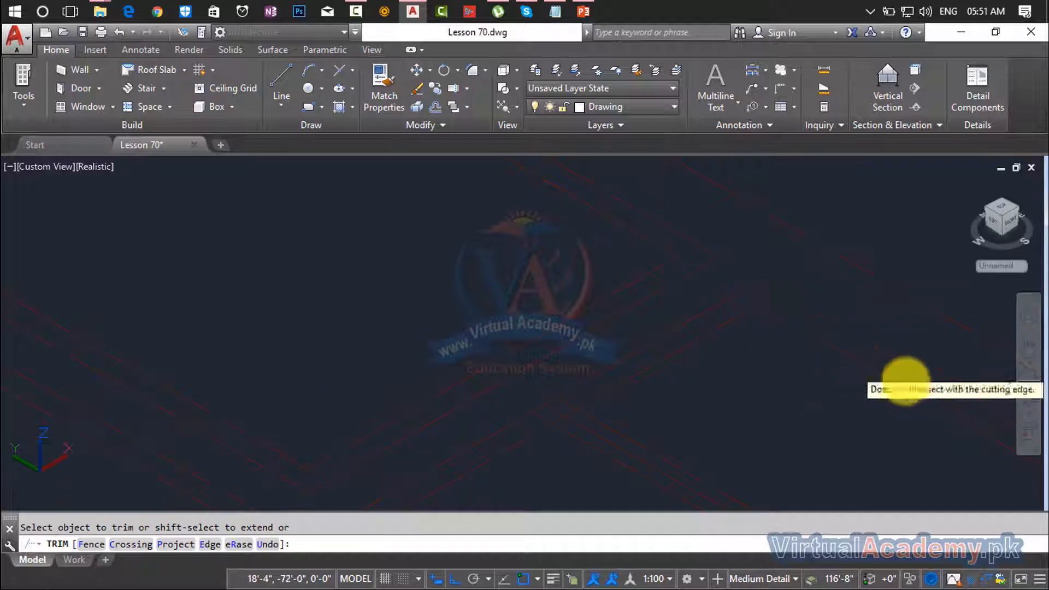
middle_click_drag(792, 342, 569, 270, "shift")
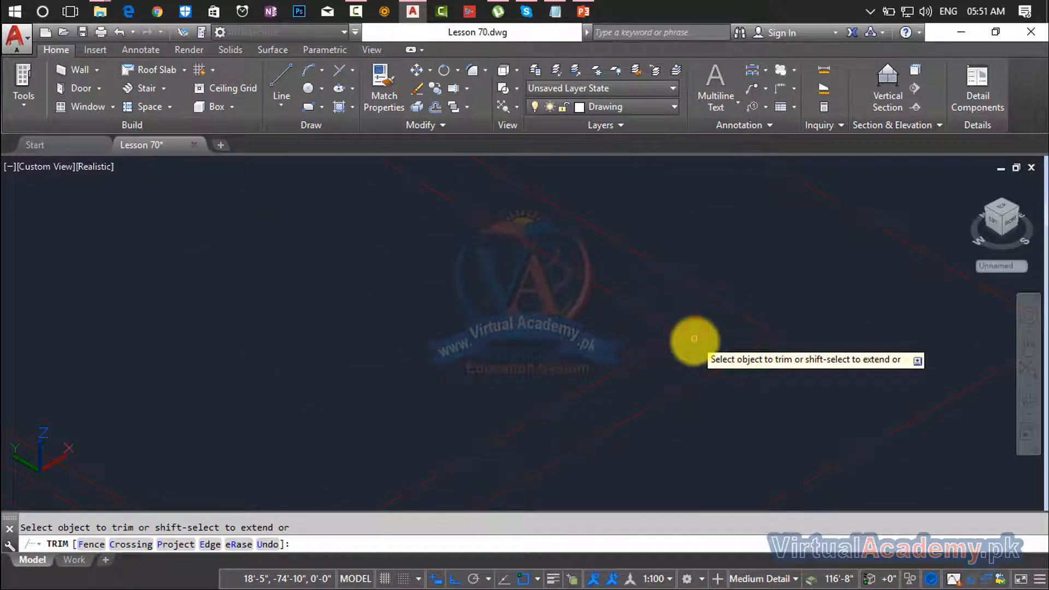
mouse_move(694, 341)
middle_mouse_down("shift")
mouse_move(808, 279)
mouse_move(764, 319)
mouse_move(772, 284)
mouse_move(776, 319)
middle_mouse_up("shift")
scroll(776, 319, "up", 3)
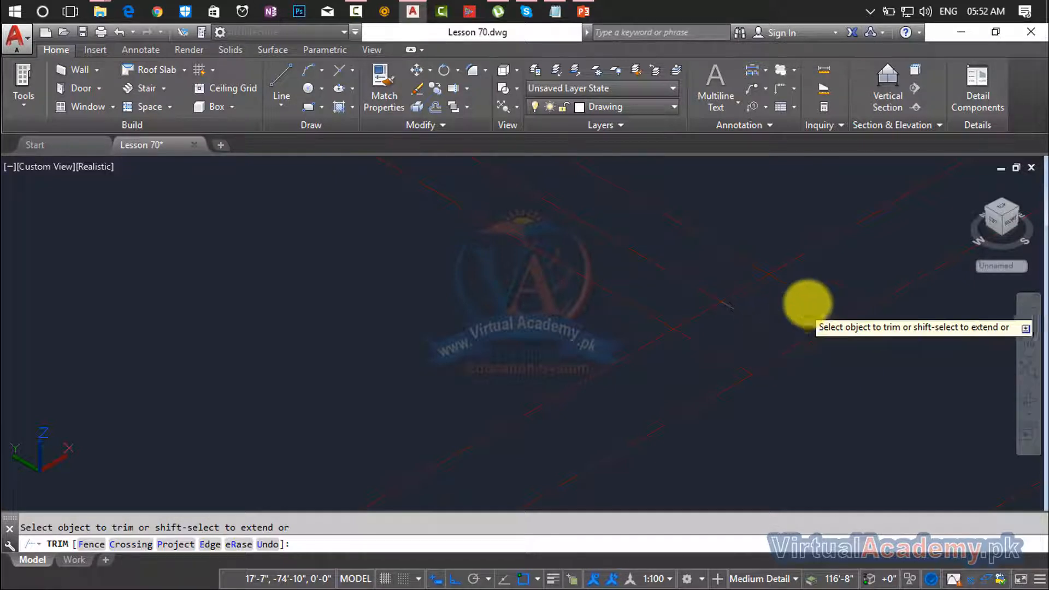
Erase the original middle line of the lower panel's divider beneath the second arched panel.
key("Escape")
left_click(699, 286)
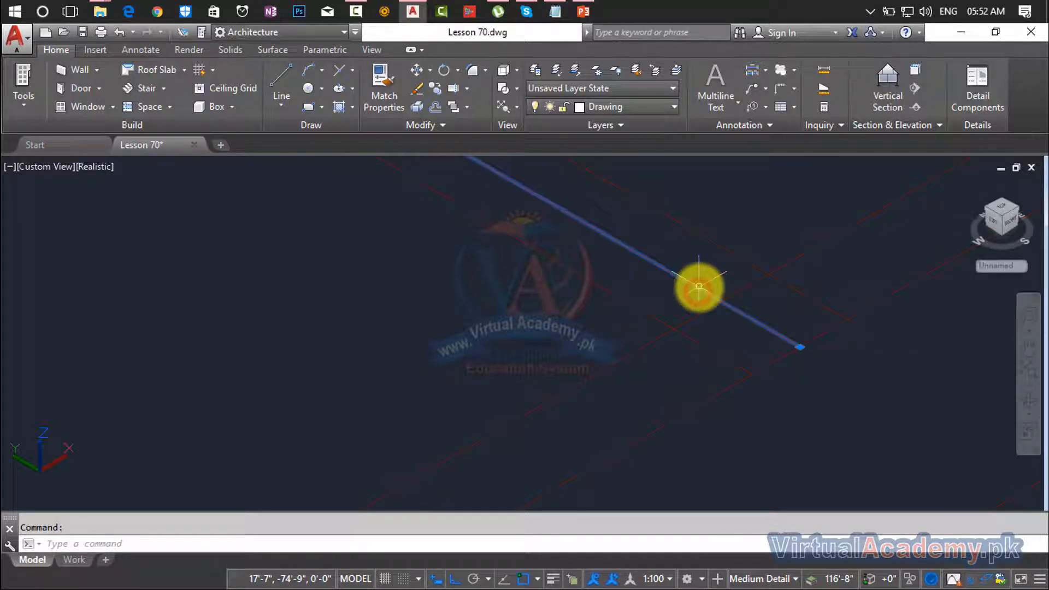
key("Delete")
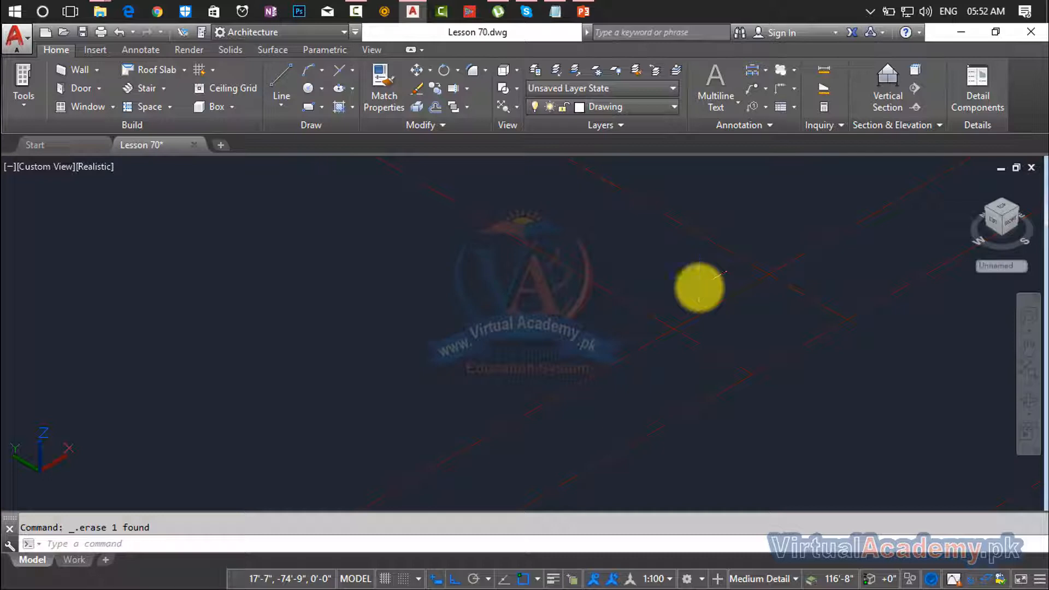
Trim the crossing lines where the divider beneath the second arched panel meets the lower panel's bottom inner border.
type("tr")
key("Return")
key("Return")
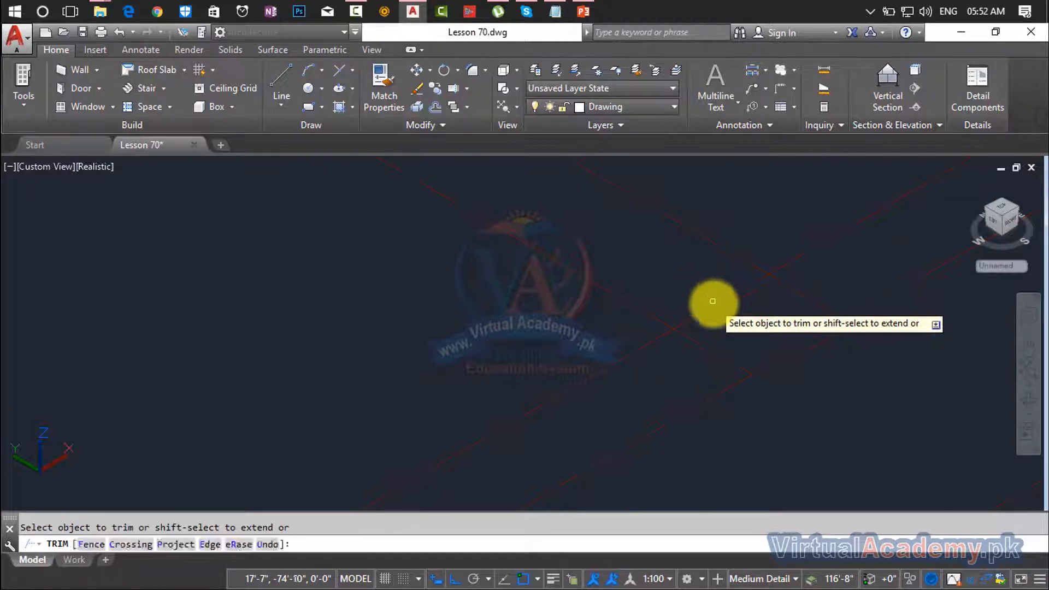
left_click(714, 303)
left_click(806, 291)
left_click(798, 299)
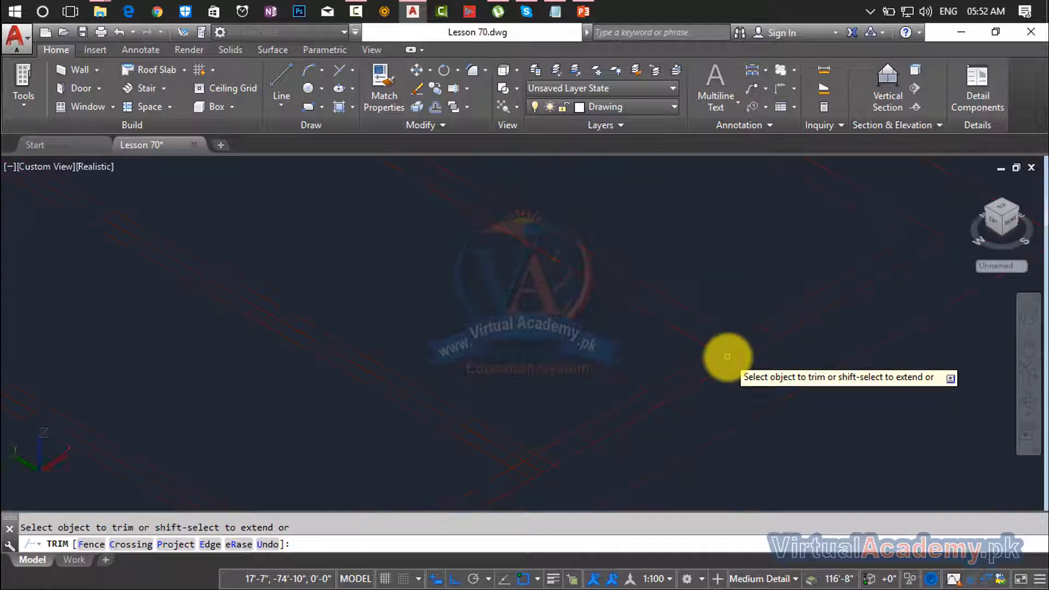
scroll(727, 356, "down", 3)
middle_click_drag(727, 357, 856, 328)
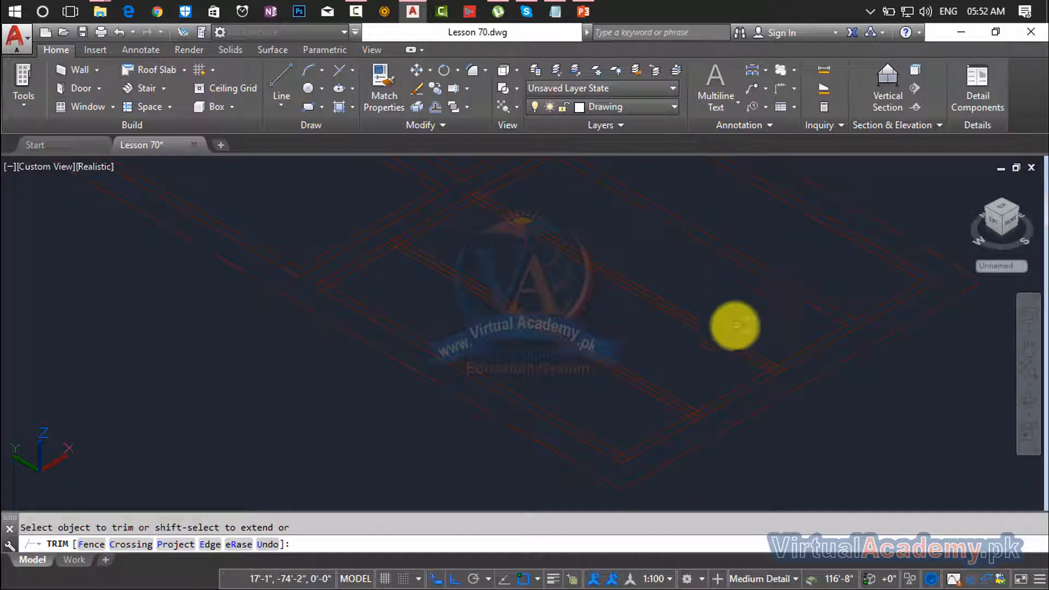
Erase the original middle lines of the lower panel's central divider and the divider beneath the first arched panel.
key("Escape")
left_click(717, 335)
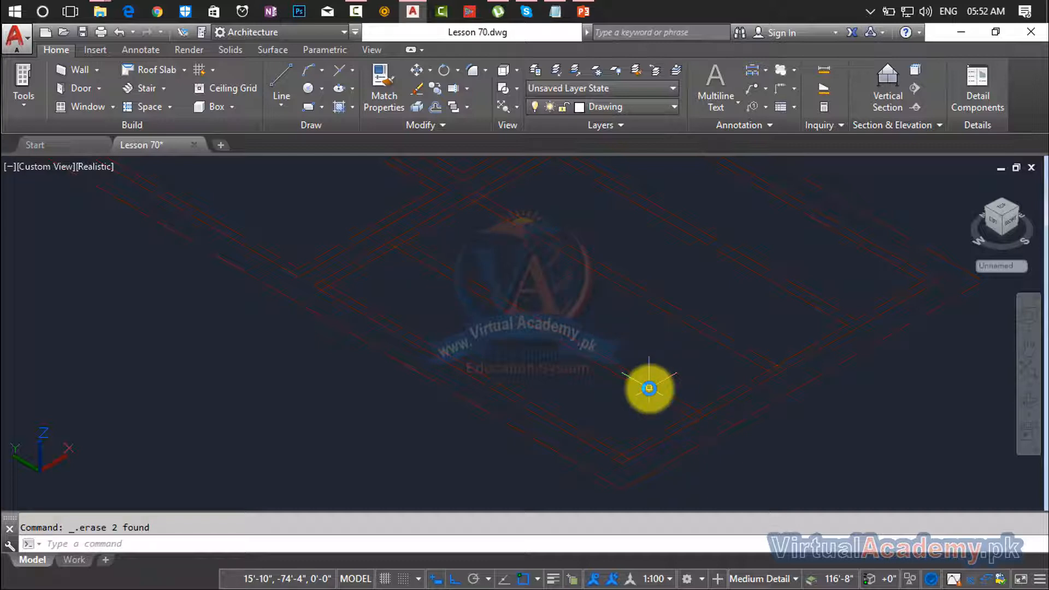
Trim the crossing lines where the divider beneath the second arched panel meets the lower panel's upper inner border.
mouse_move(672, 410)
middle_mouse_down()
mouse_move(719, 481)
mouse_move(723, 466)
middle_mouse_up()
middle_click_drag(649, 273, 686, 356)
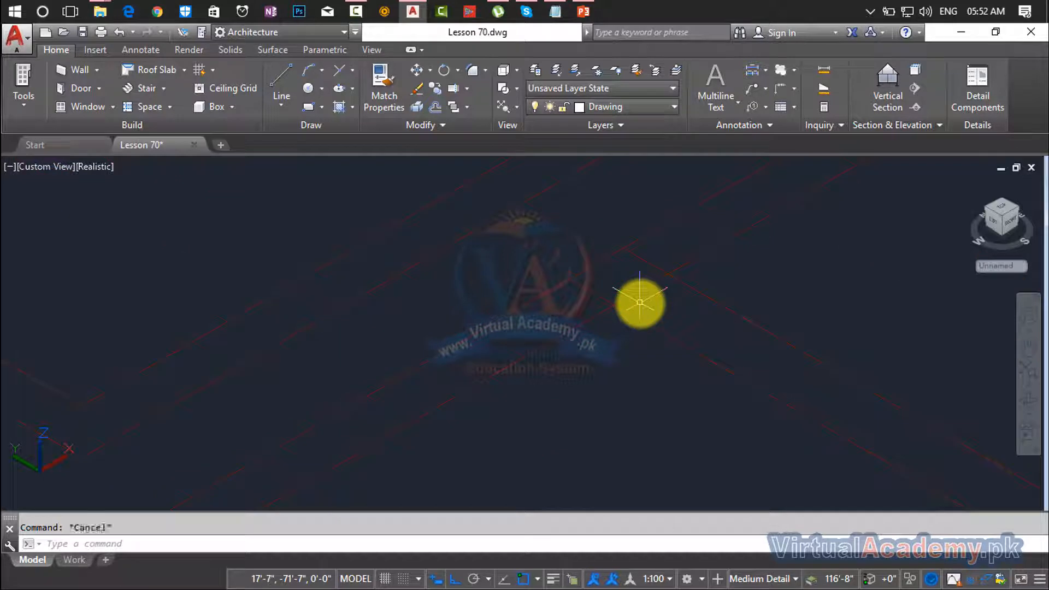
key("Return")
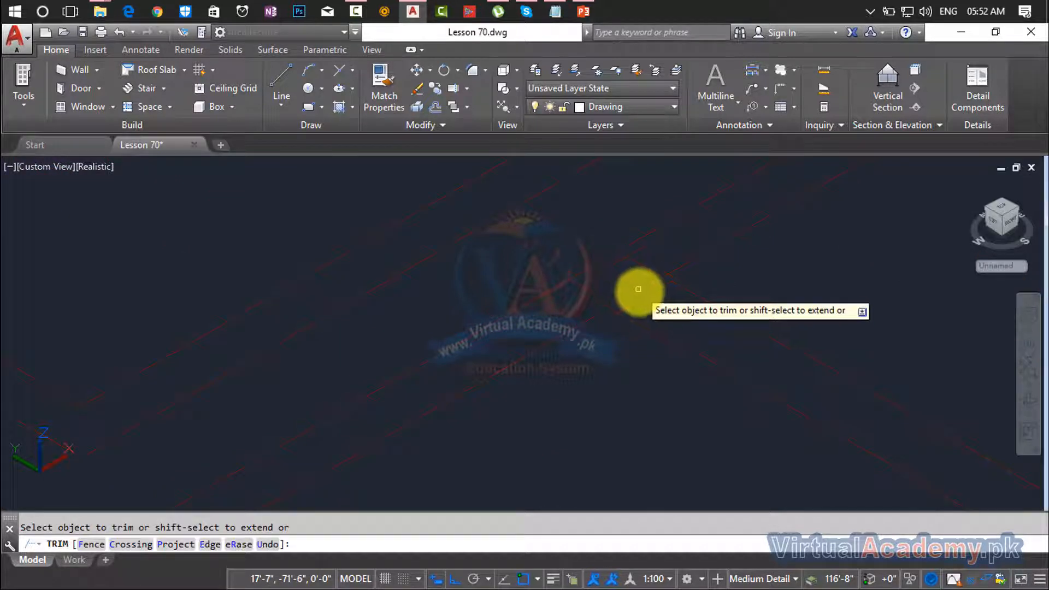
left_click(657, 262)
left_click(646, 273)
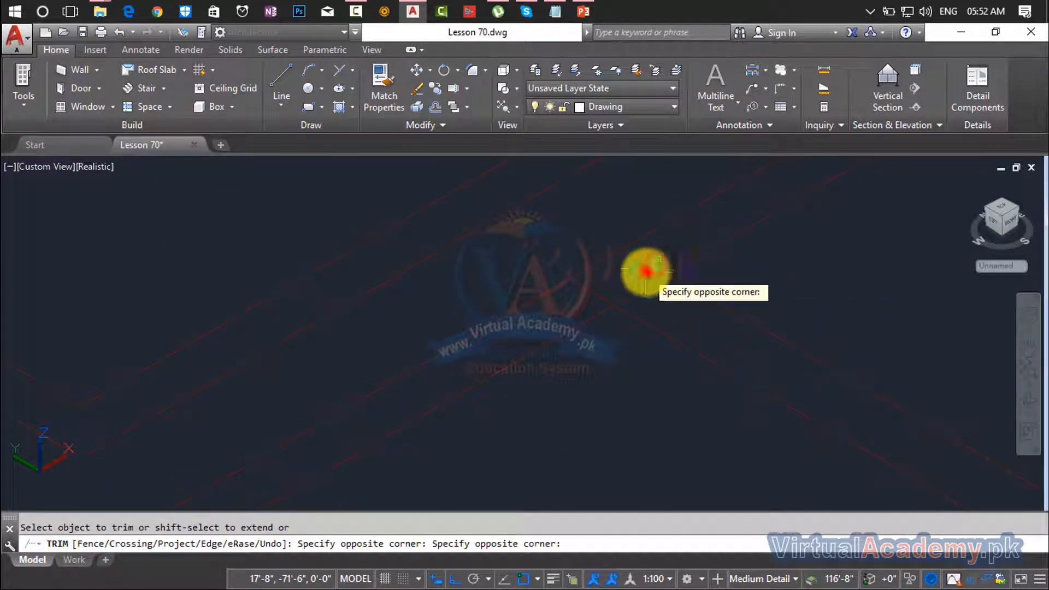
left_click(605, 299)
Trim the divider ends and border segment where the central divider meets the lower panel's upper inner border.
scroll(605, 299, "down", 4)
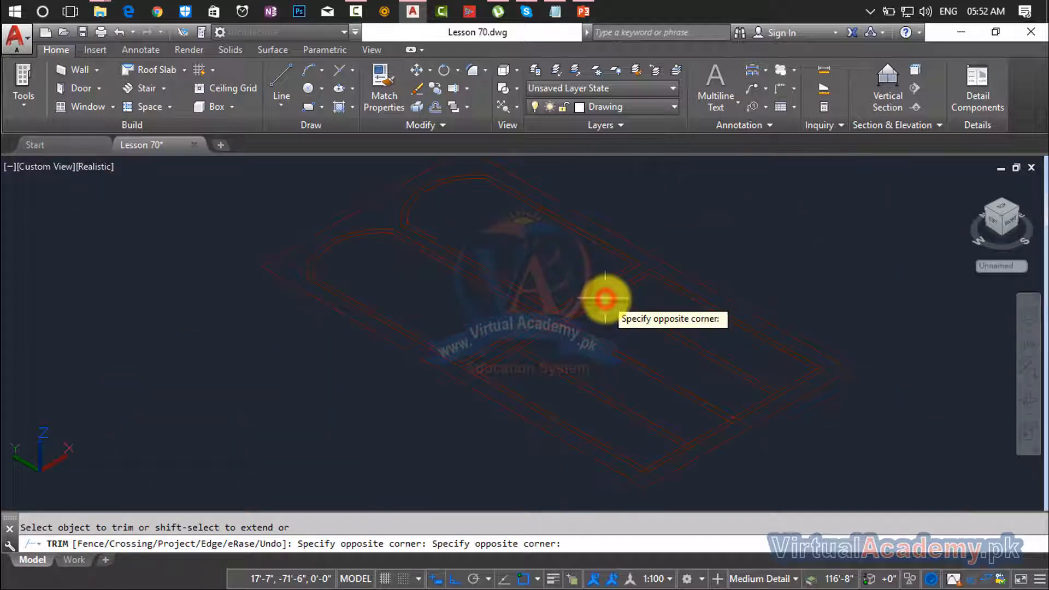
middle_click_drag(605, 299, 657, 285)
scroll(613, 310, "up", 6)
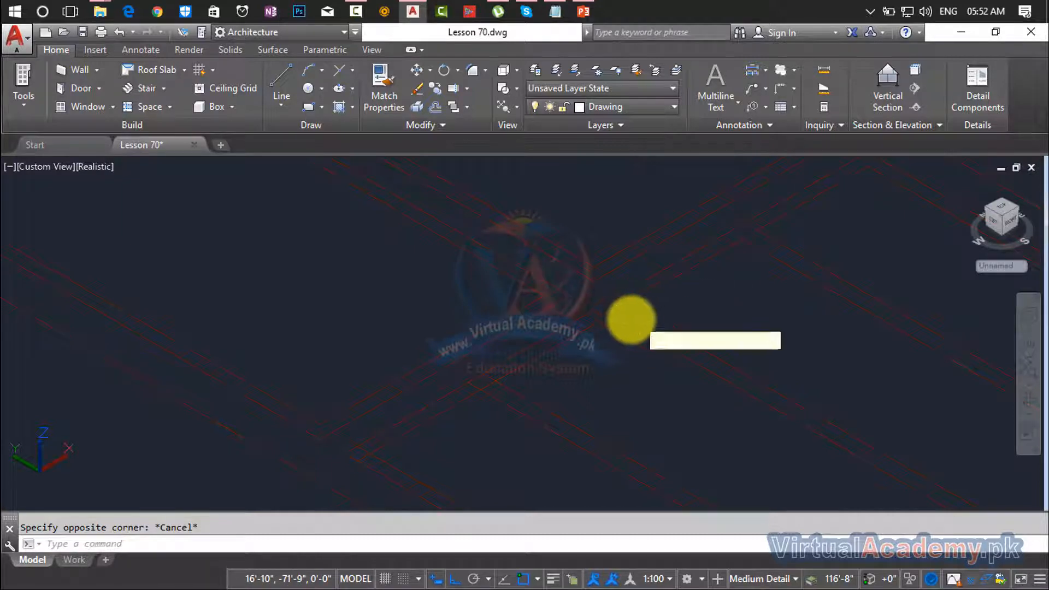
key("Return")
left_click(638, 282)
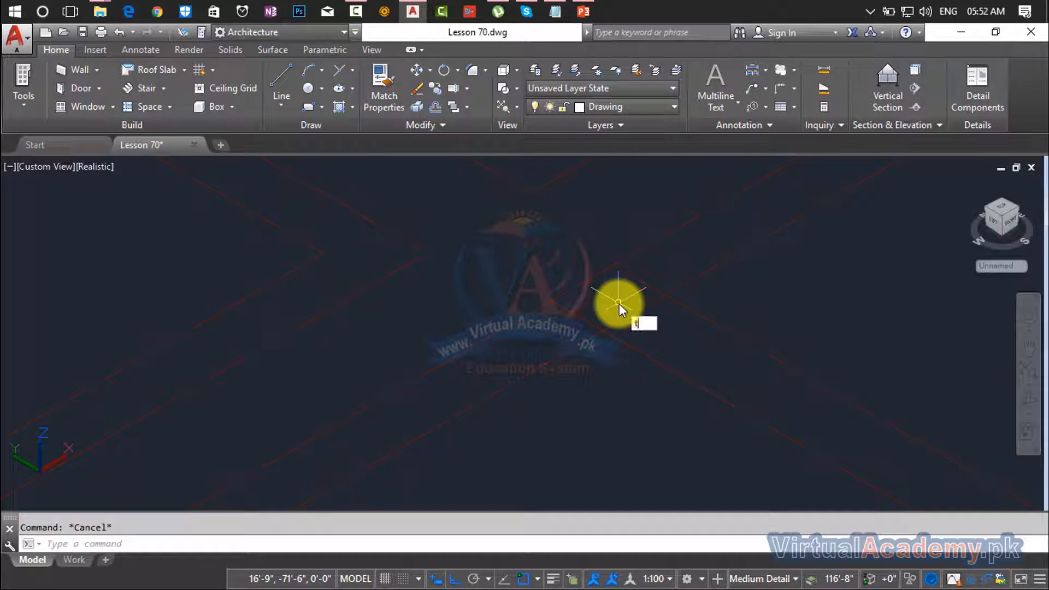
key("Return")
key("Return")
left_click(649, 288)
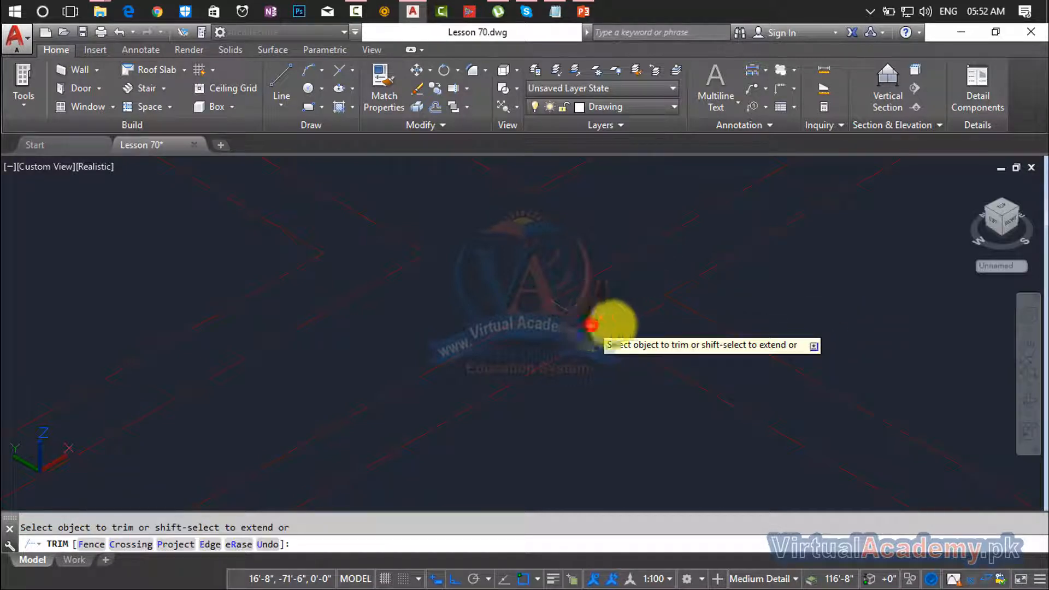
left_click(591, 324)
left_click(634, 314)
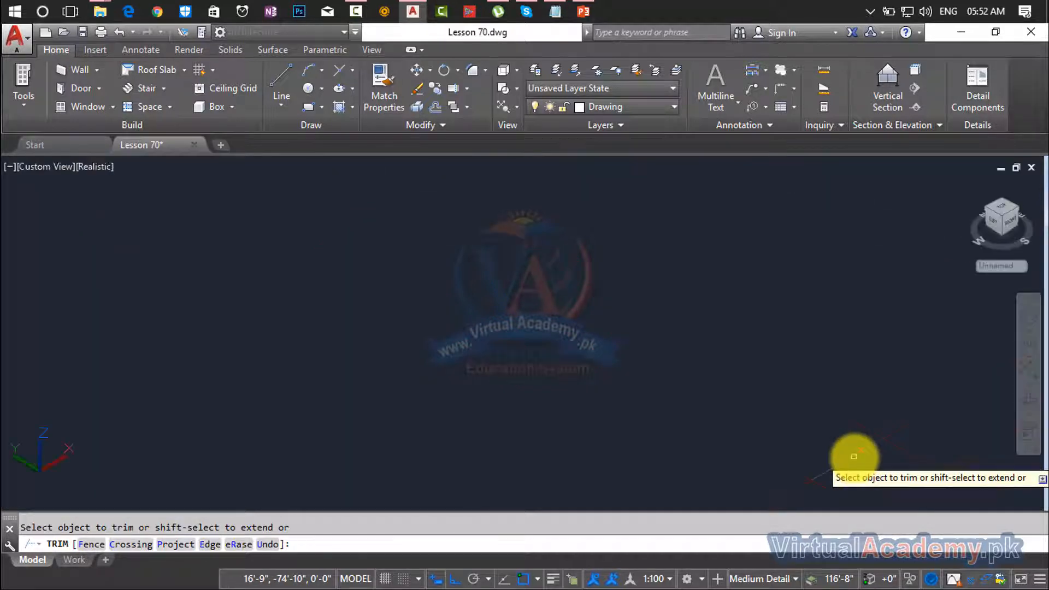
Trim the crossing lines where the central divider meets the lower panel's bottom inner border.
left_click(854, 457)
left_click(904, 448)
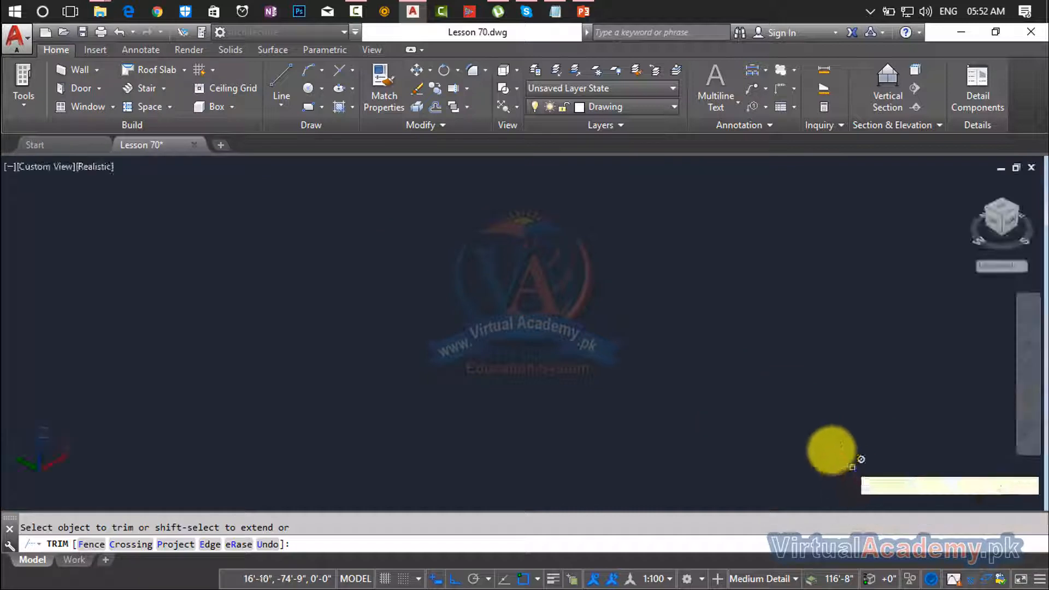
middle_click_drag(817, 437, 839, 422)
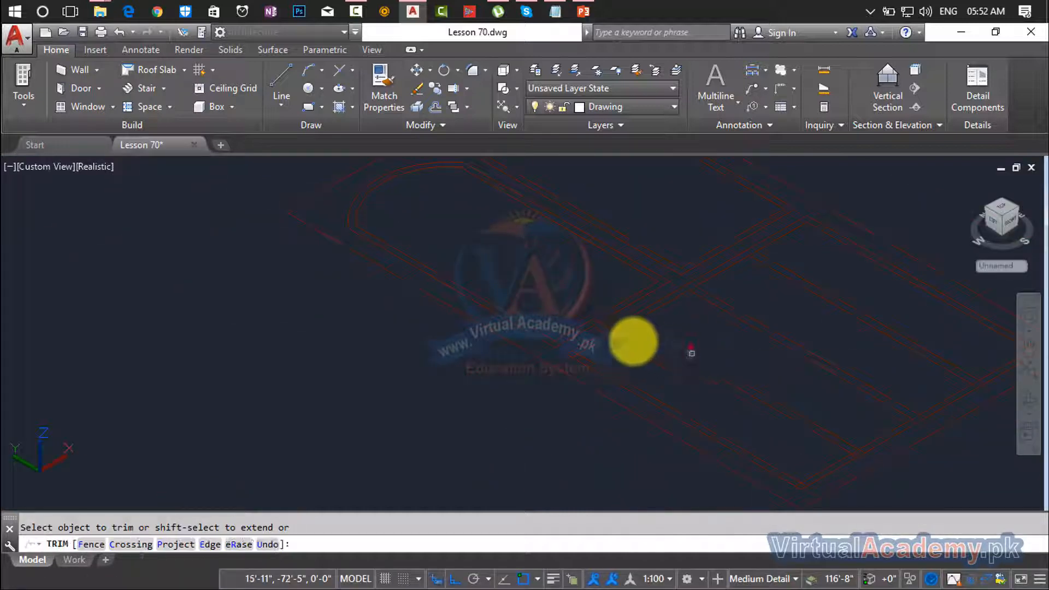
Trim the divider ends and border segment where the divider beneath the first arched panel meets the upper inner border.
mouse_move(617, 350)
middle_mouse_down()
mouse_move(618, 412)
mouse_move(614, 344)
middle_mouse_up()
left_click(615, 326)
left_click(638, 336)
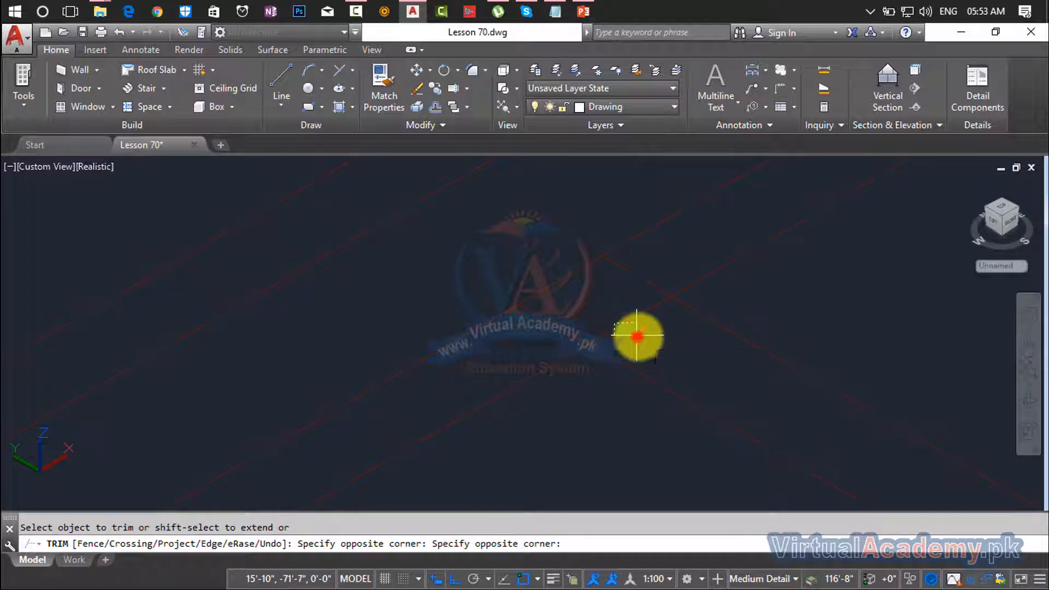
left_click(645, 278)
left_click(635, 289)
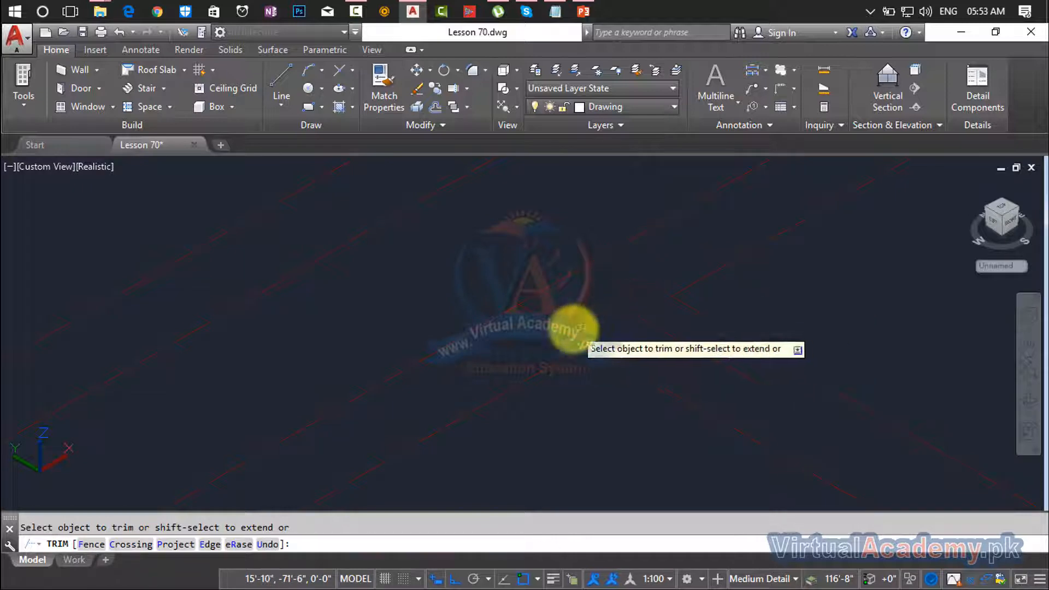
left_click(571, 329)
left_click(552, 331)
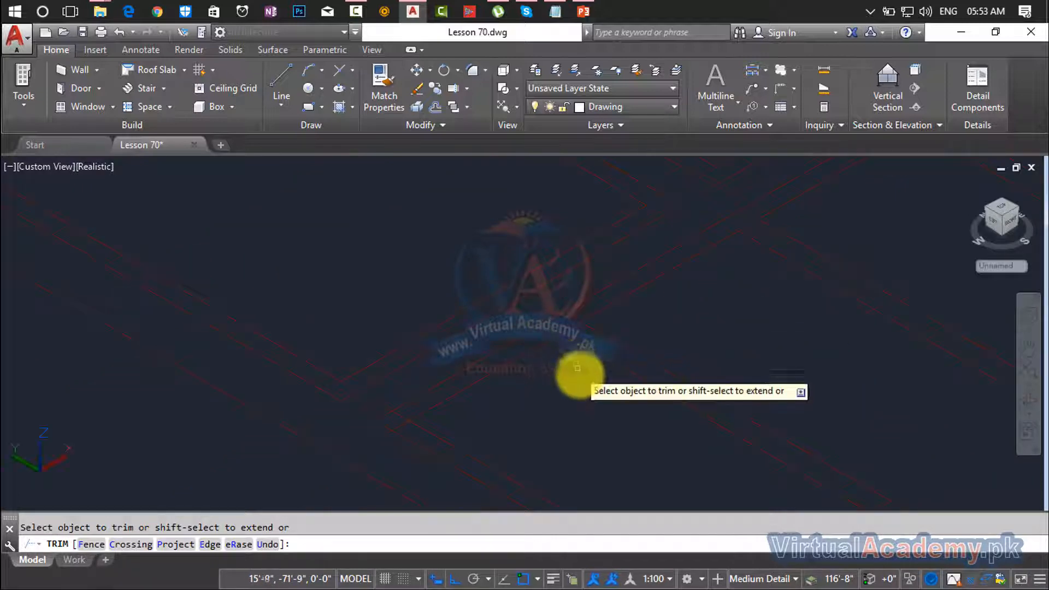
Trim the overlapping inner border lines at the lower panel's upper outer corner beneath the first arched panel.
middle_click_drag(578, 370, 822, 326)
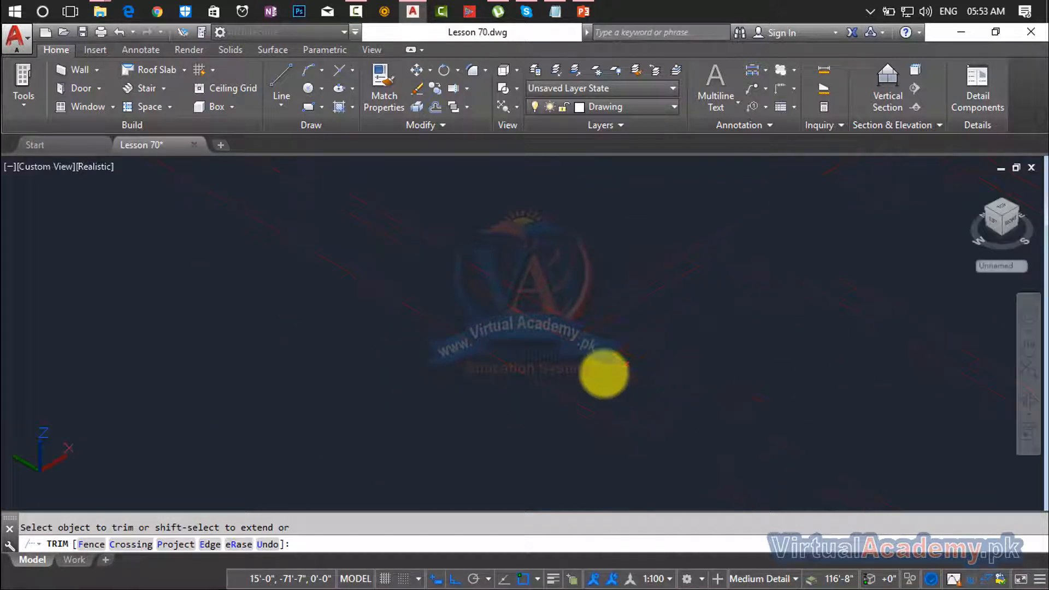
left_click(679, 312)
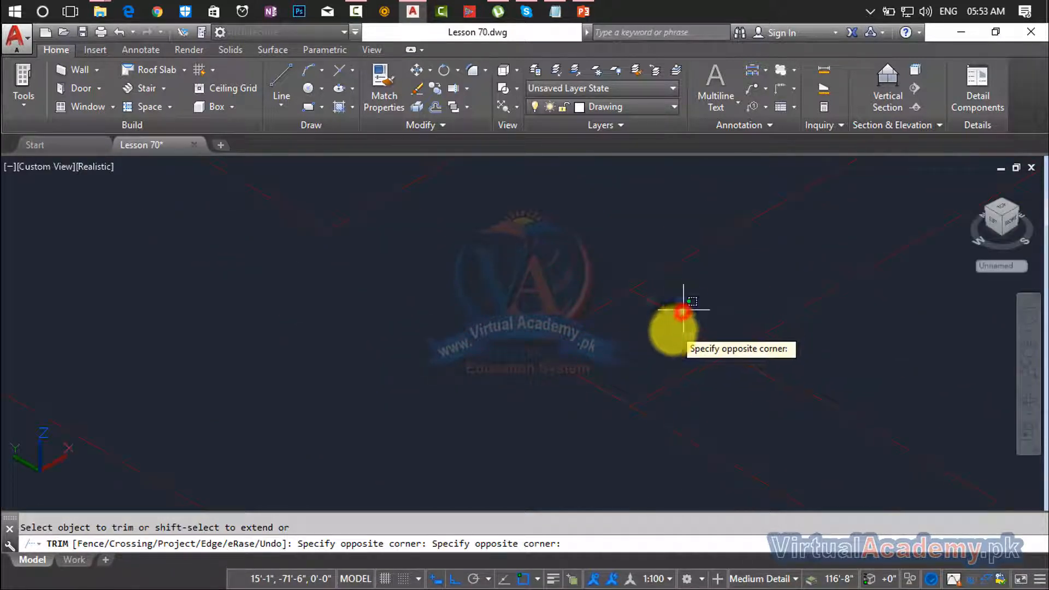
left_click(672, 344)
left_click(671, 349)
left_click(719, 393)
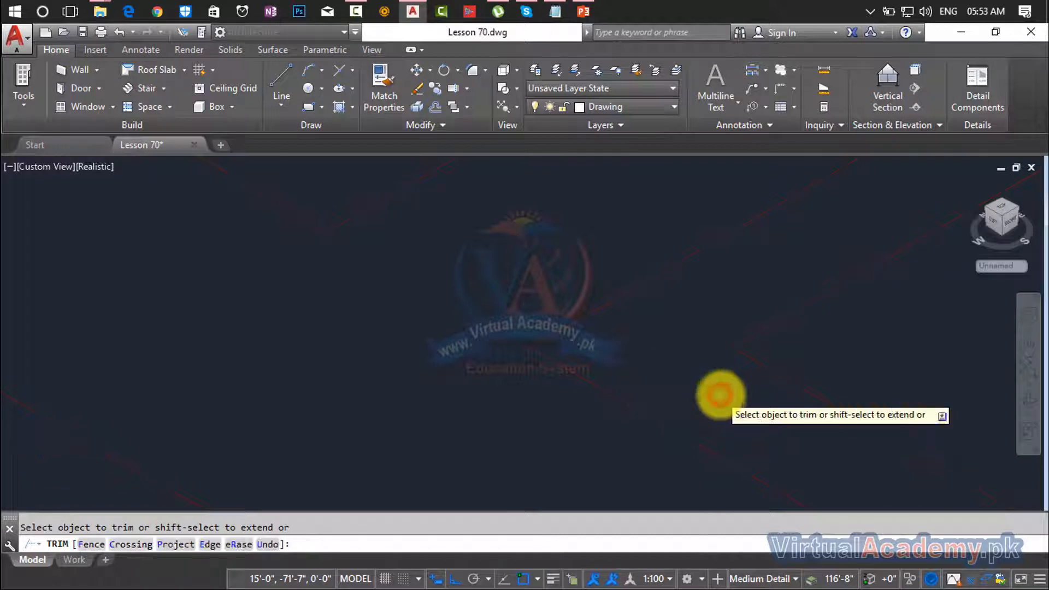
Trim the overlapping inner border lines at the lower panel's bottom outer corner beneath the first arched panel.
middle_click_drag(803, 404, 377, 235)
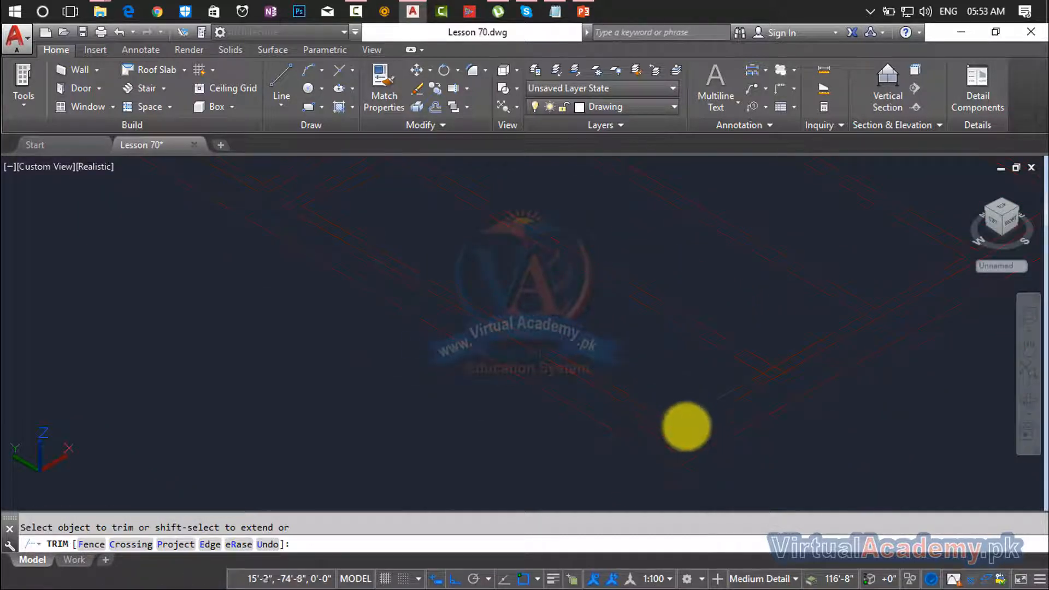
left_click(679, 428)
left_click(644, 450)
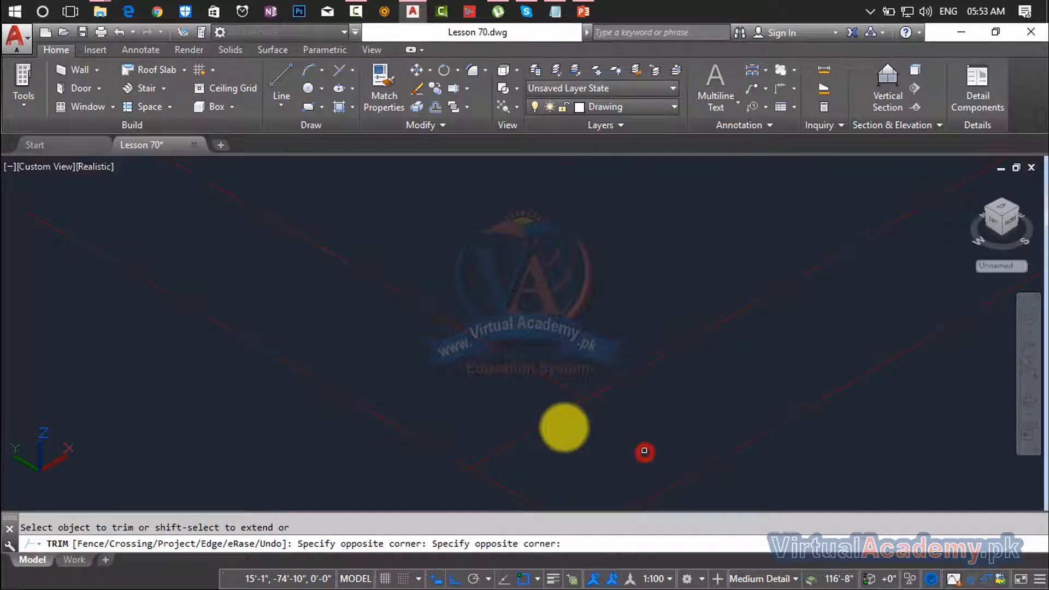
left_click(511, 413)
left_click(597, 450)
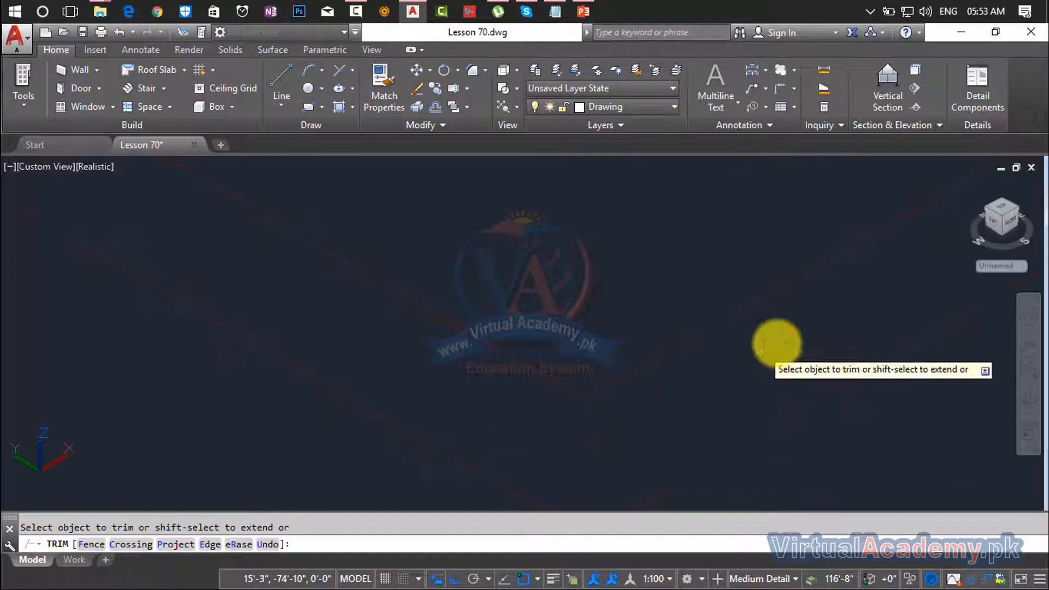
Trim the divider ends and border segment where the divider beneath the first arched panel meets the lower panel's bottom inner border.
middle_click_drag(777, 344, 570, 396)
scroll(610, 373, "up", 2)
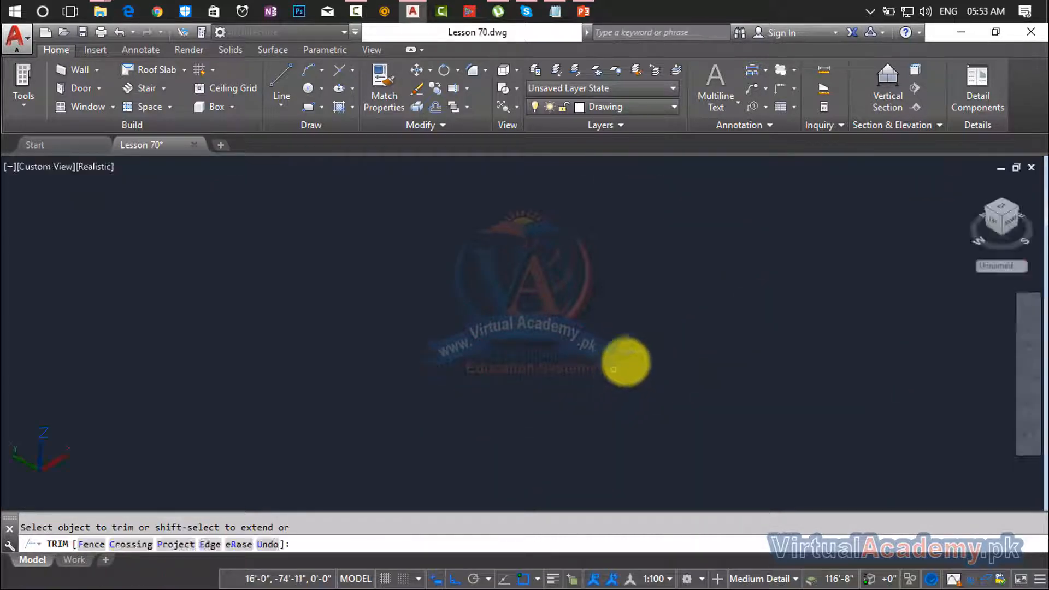
middle_click_drag(520, 339, 598, 315)
scroll(598, 314, "up", 2)
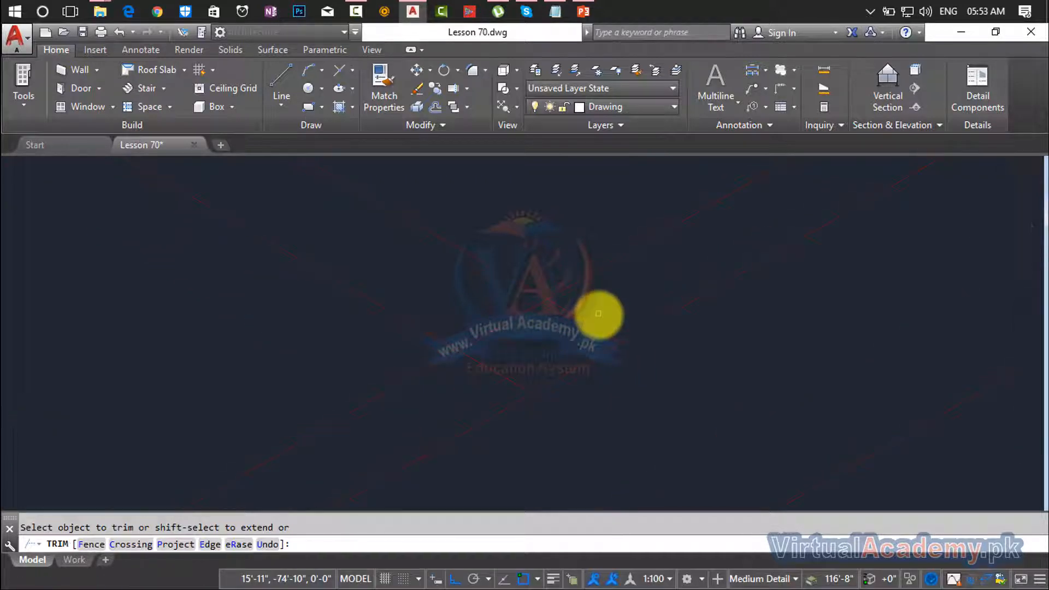
left_click(598, 315)
left_click(555, 362)
left_click(407, 307)
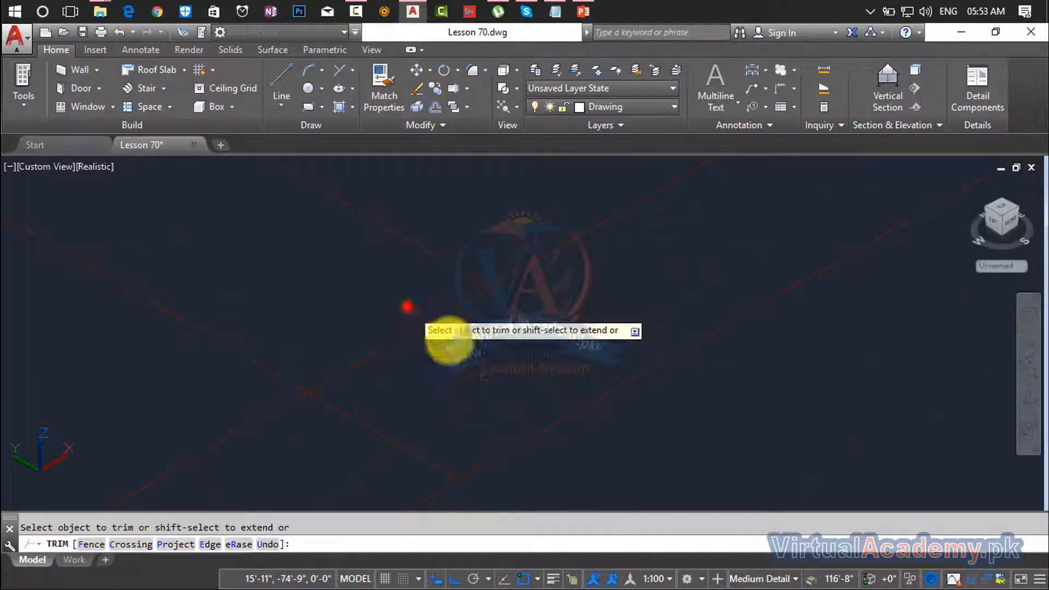
left_click(397, 321)
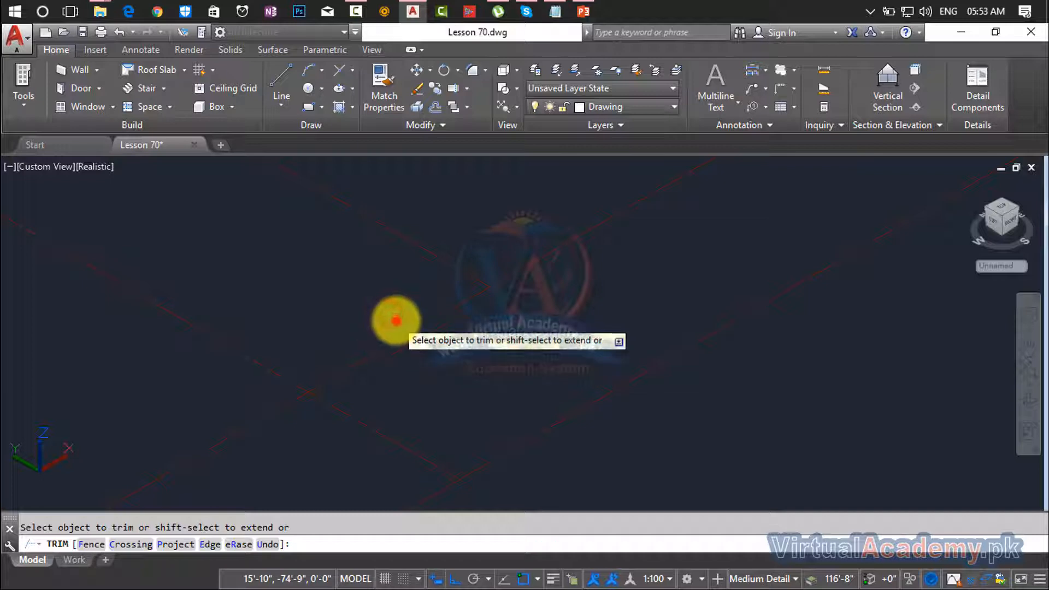
left_click(397, 323)
left_click(480, 375)
left_click(424, 406)
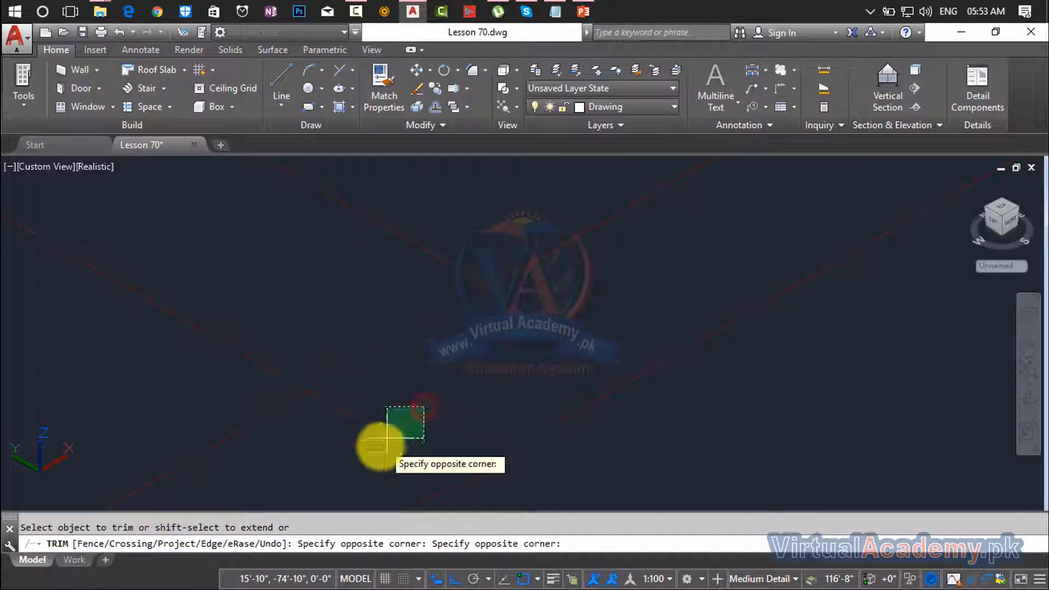
left_click(378, 444)
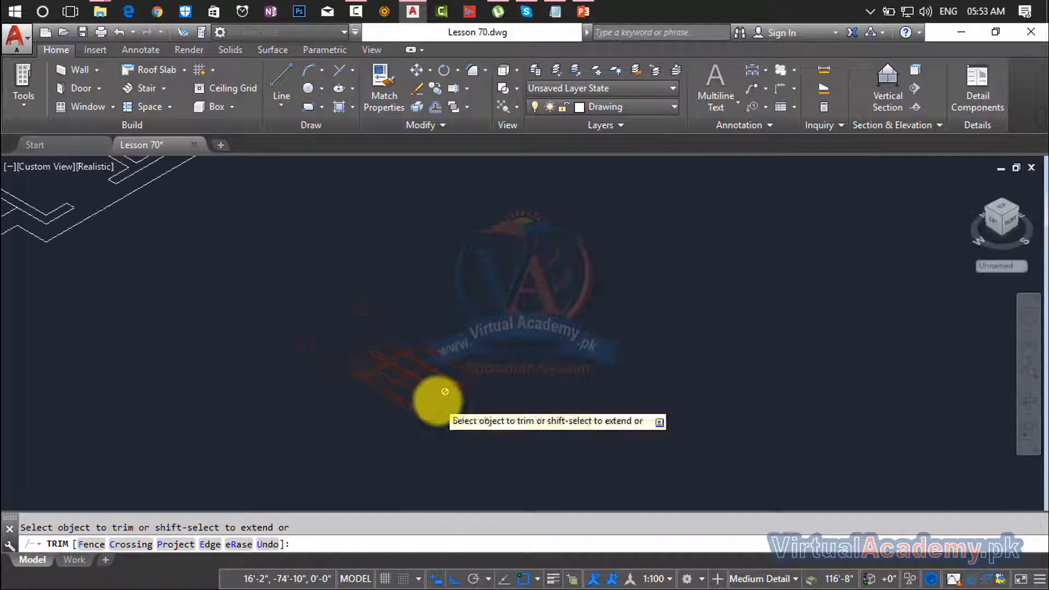
scroll(445, 392, "up", 5)
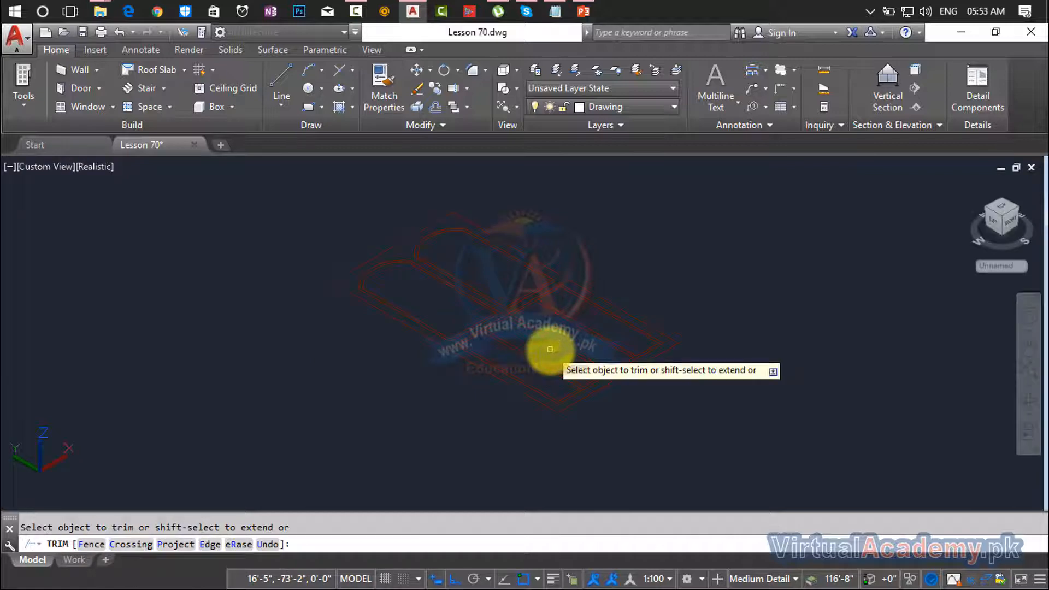
key("Escape")
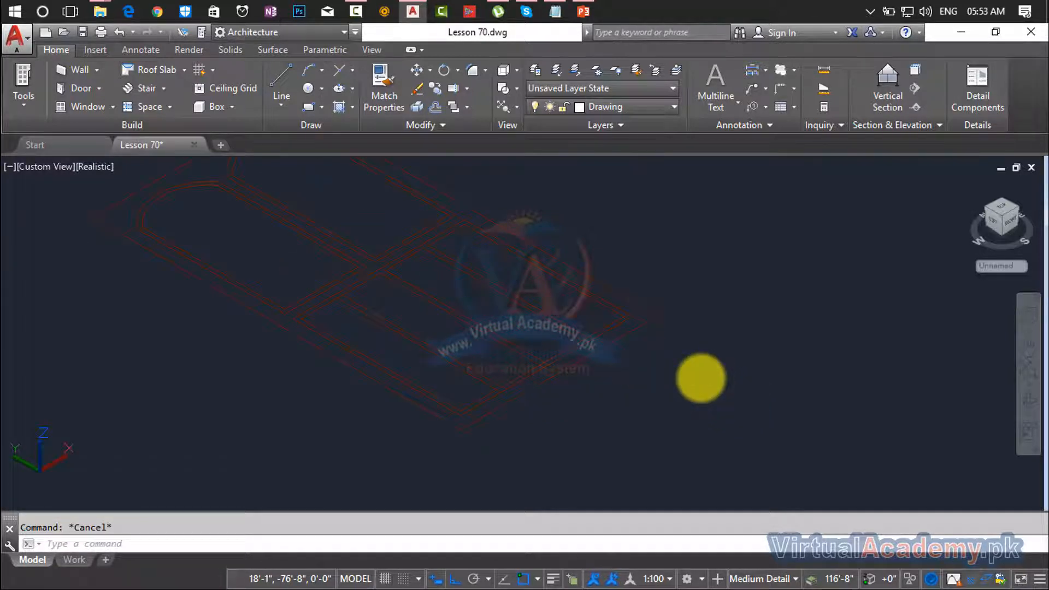
Start the Boundary command with polyline as object type and define a new boundary set from the entire panel frame.
middle_click_drag(701, 379, 728, 379)
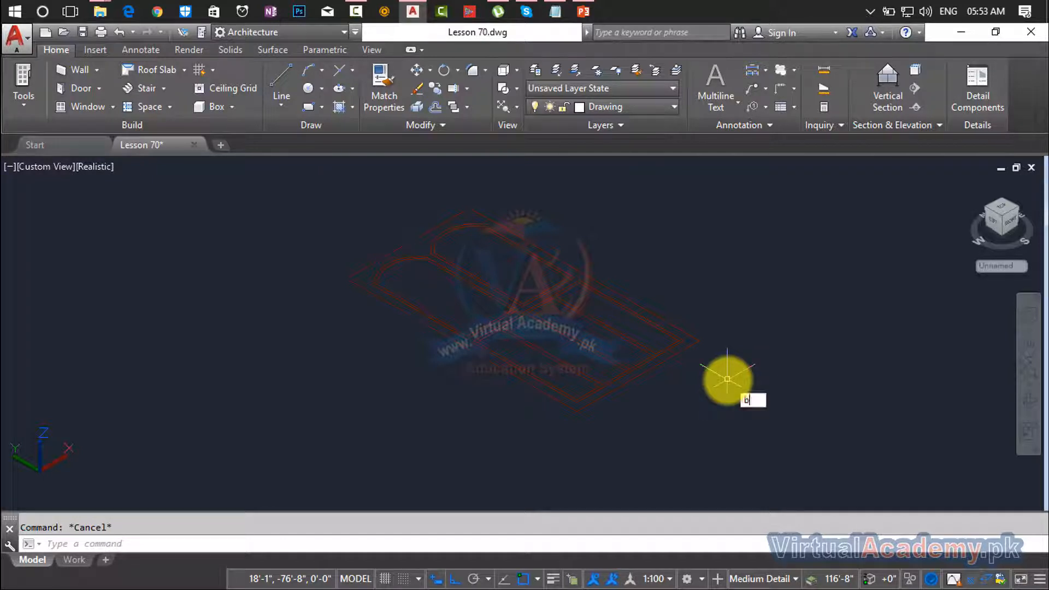
type("o")
key("Return")
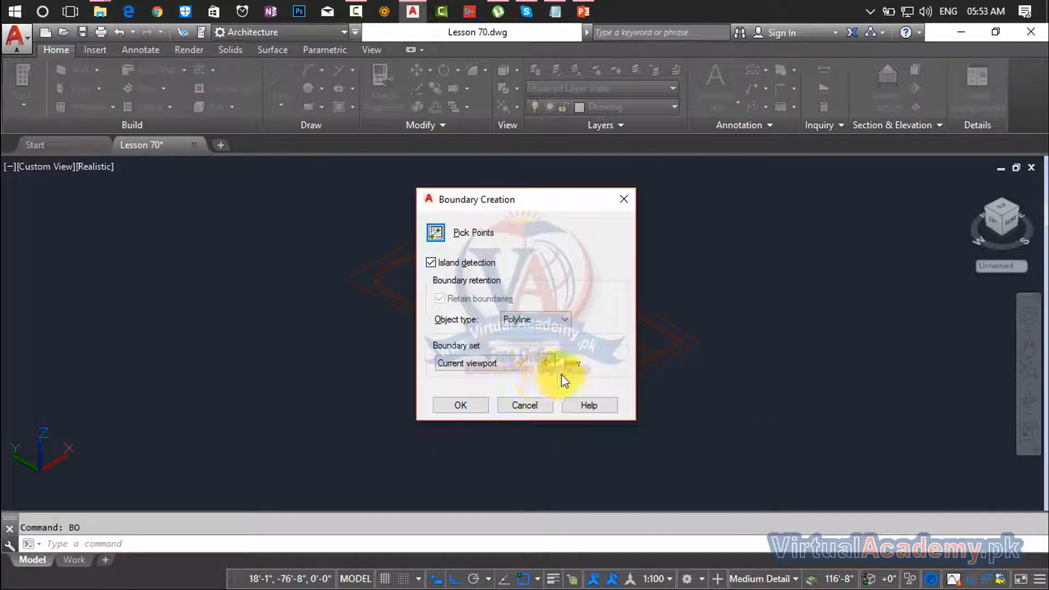
left_click(549, 364)
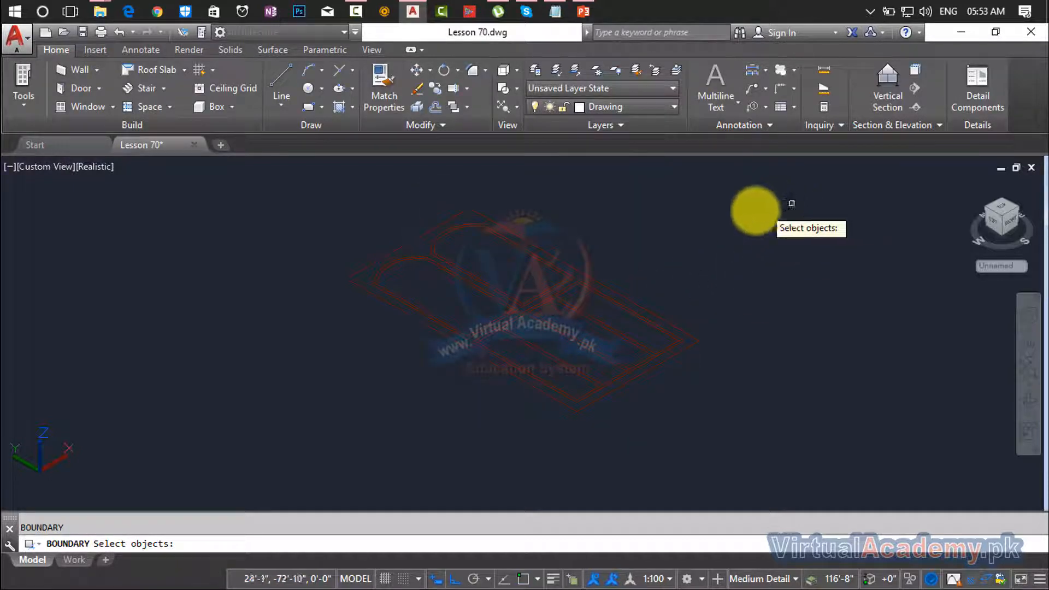
left_click(754, 210)
left_click(290, 462)
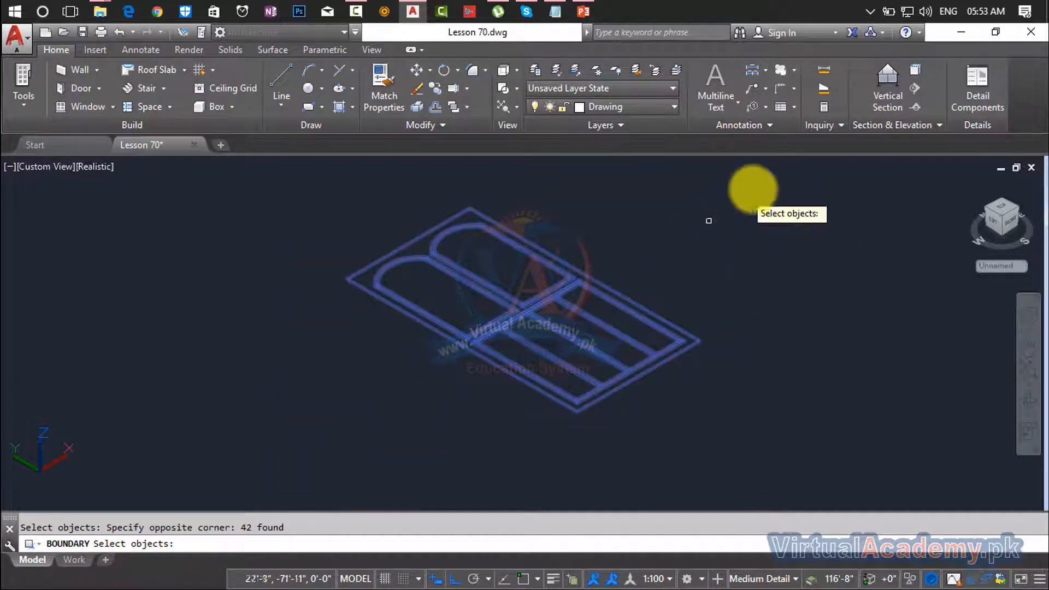
left_click(781, 161)
left_click(312, 469)
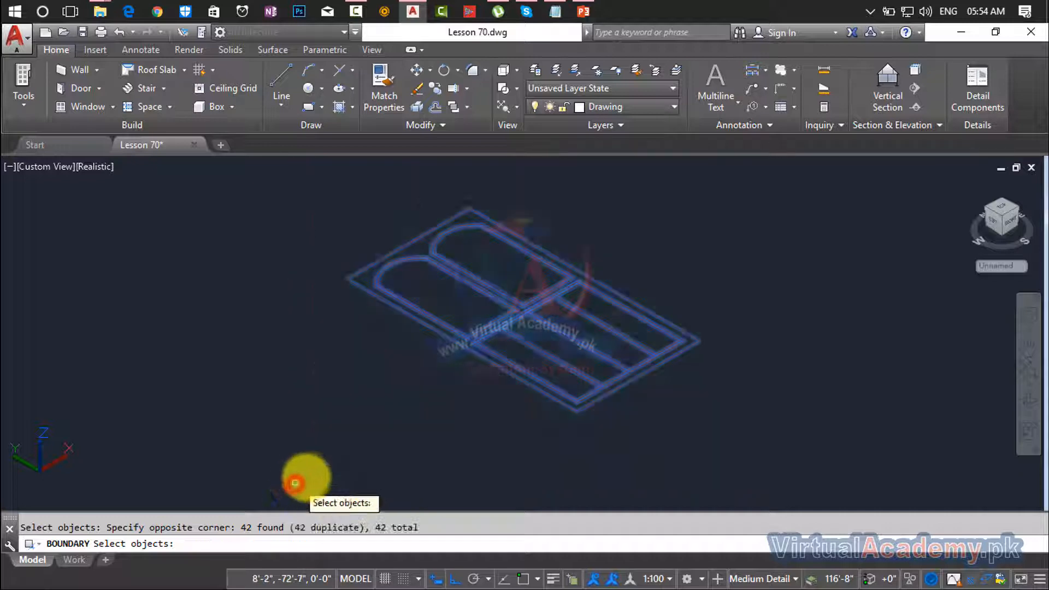
key("Return")
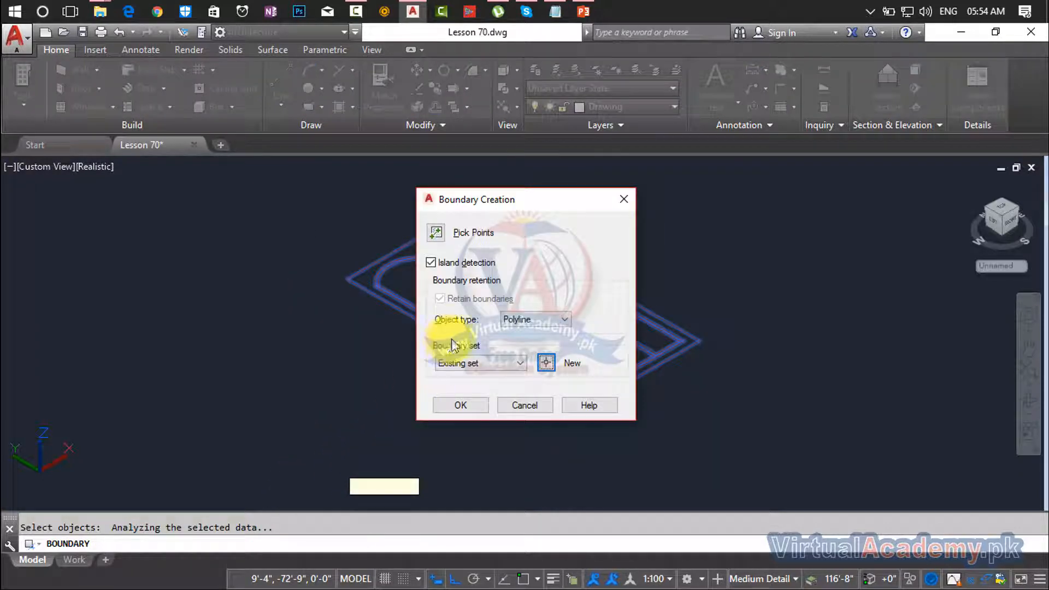
Create closed boundary polylines by picking an internal point in the frame area around the panels.
left_click(436, 233)
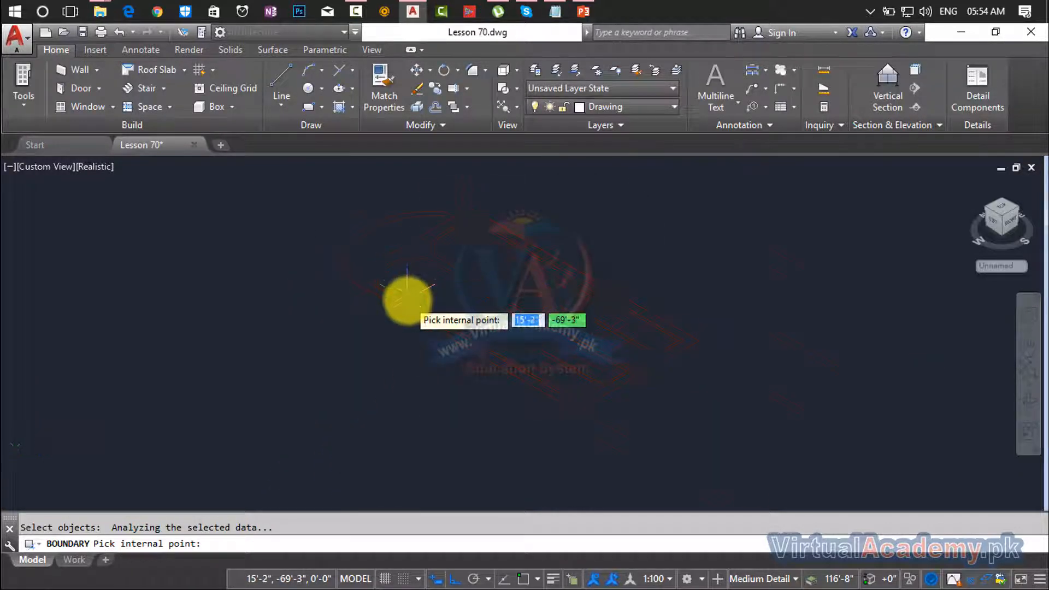
left_click(409, 327)
key("Return")
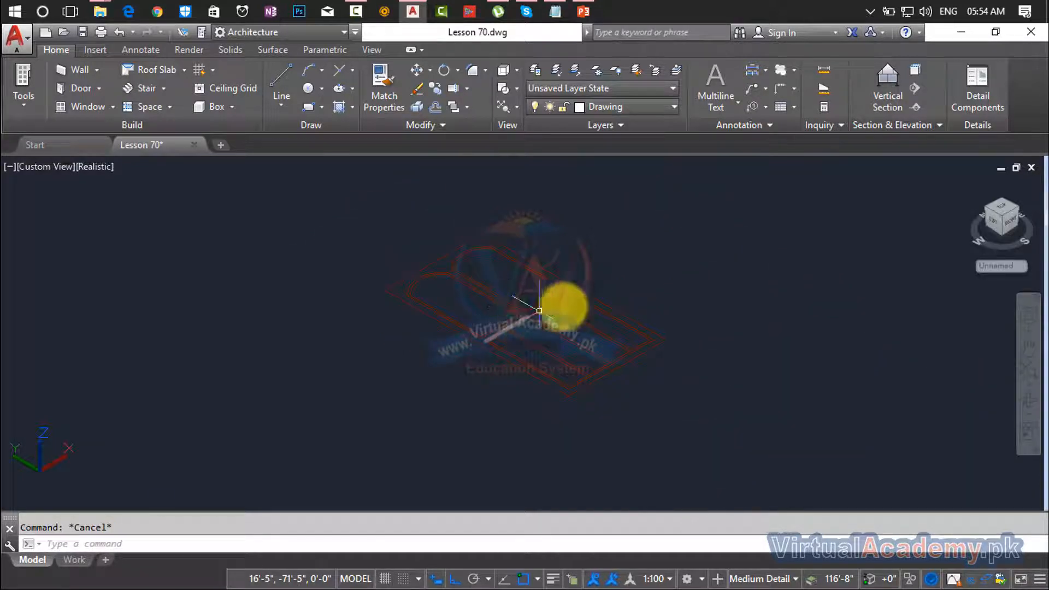
Copy the complete panel frame twice in a row along the X direction, using its lower outer corner as base point.
type("cp")
key("Return")
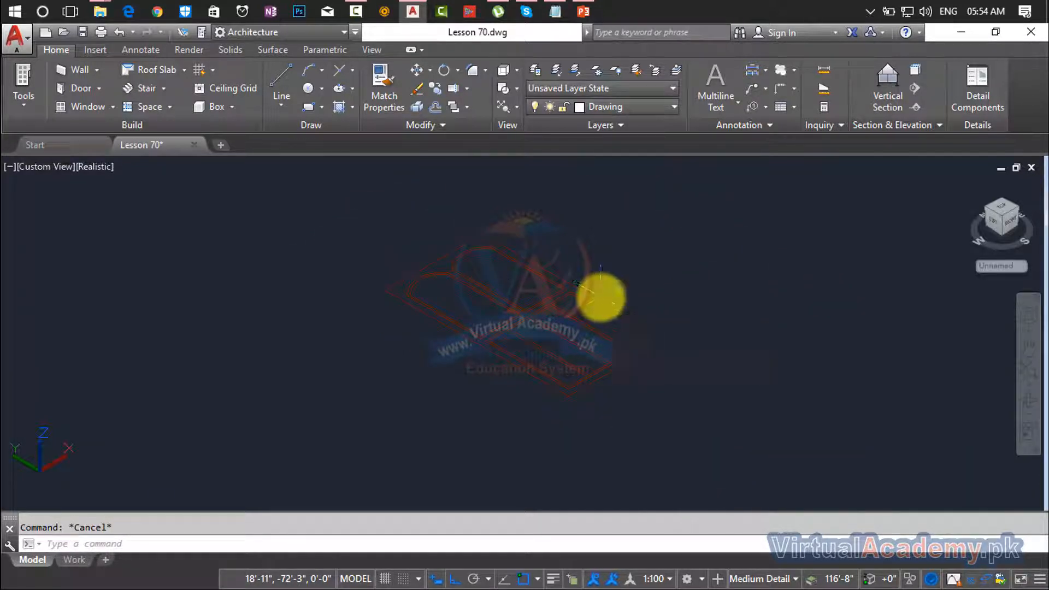
left_click(795, 210)
left_click(339, 428)
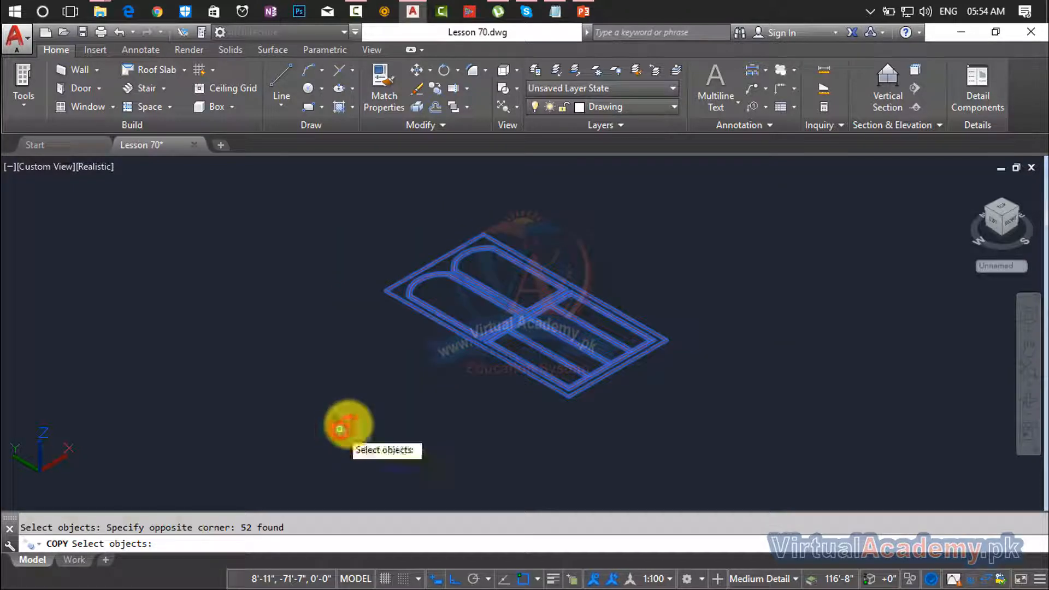
key("Return")
left_click(666, 340)
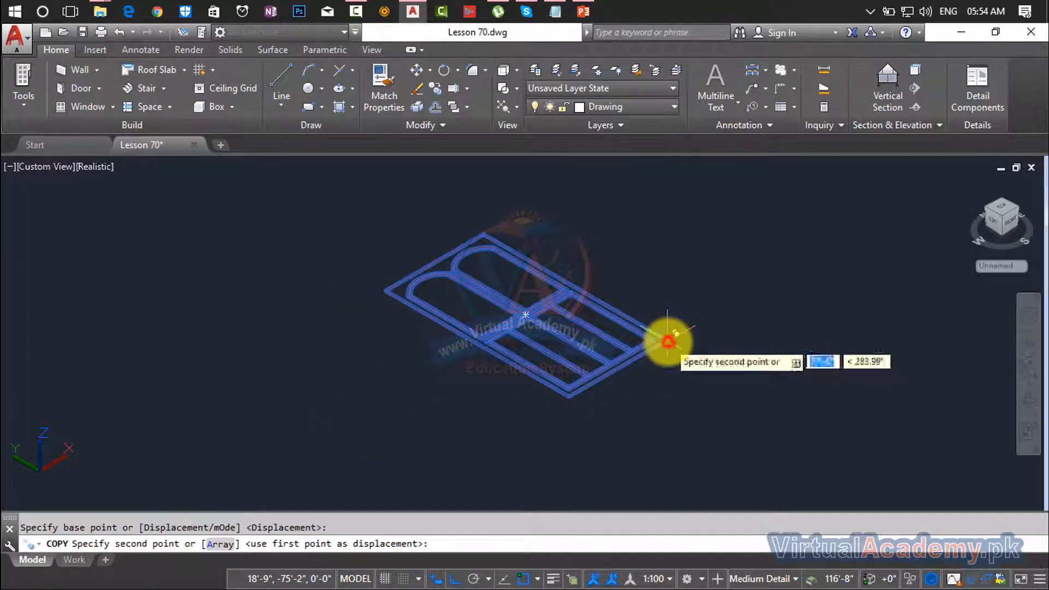
middle_click_drag(666, 340, 535, 490)
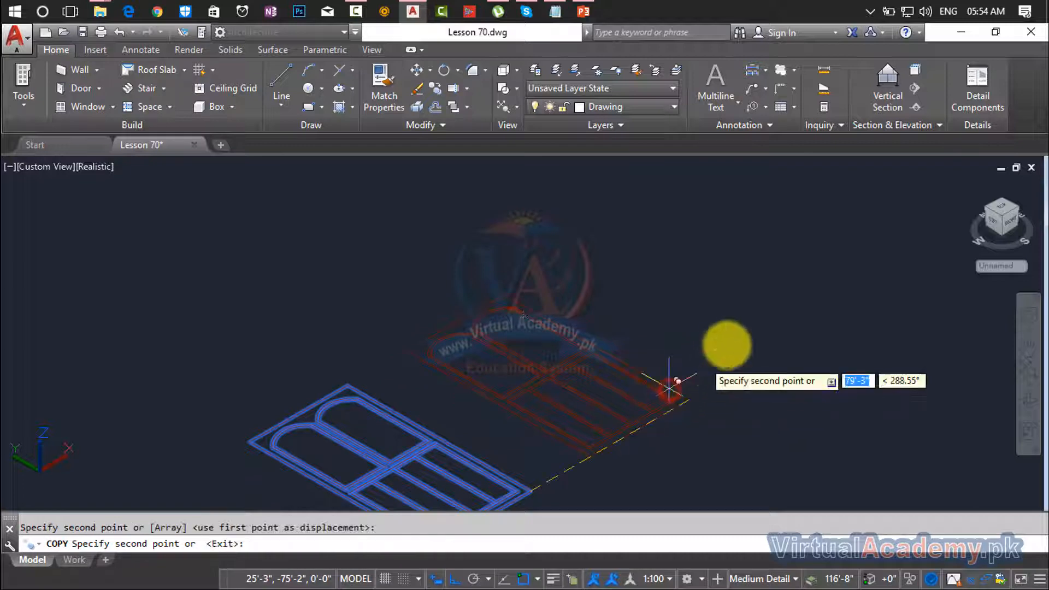
left_click(819, 296)
key("Escape")
key("Escape")
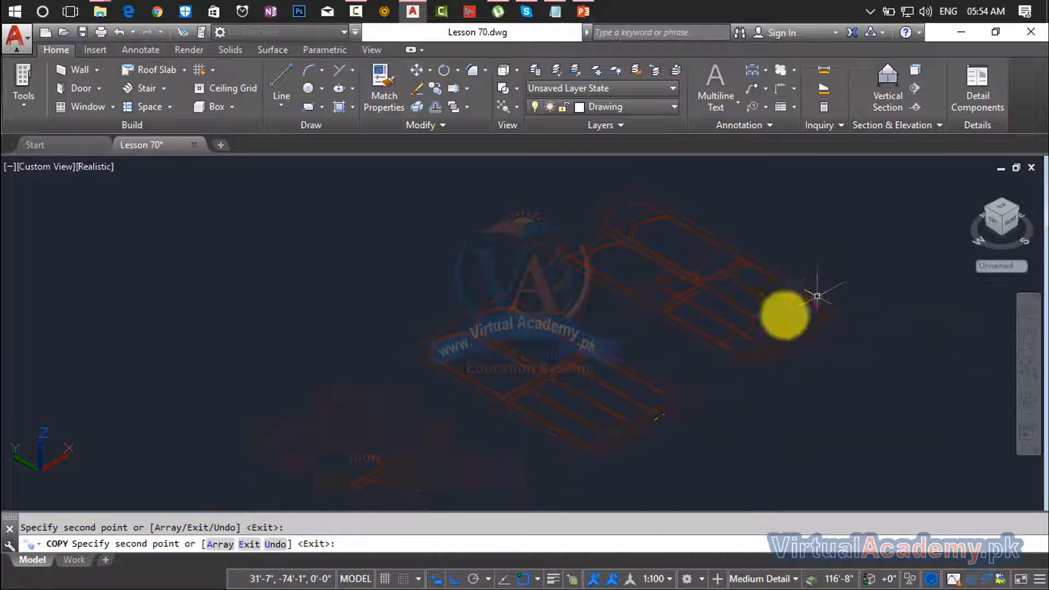
Extrude the original frame's border region downward with Press/Pull, leaving out the arched panels and the lower panel.
scroll(742, 334, "down", 3)
middle_click_drag(741, 334, 763, 348)
mouse_move(562, 424)
middle_mouse_down()
mouse_move(649, 369)
mouse_move(555, 424)
mouse_move(537, 379)
mouse_move(478, 363)
middle_mouse_up()
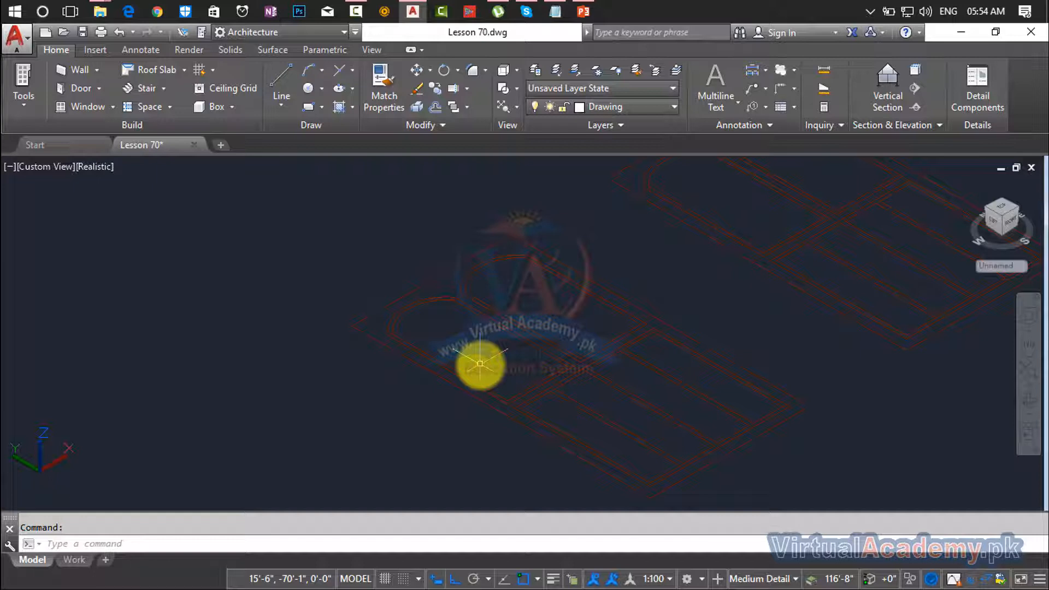
mouse_move(480, 365)
middle_mouse_down()
mouse_move(457, 375)
mouse_move(465, 386)
middle_mouse_up()
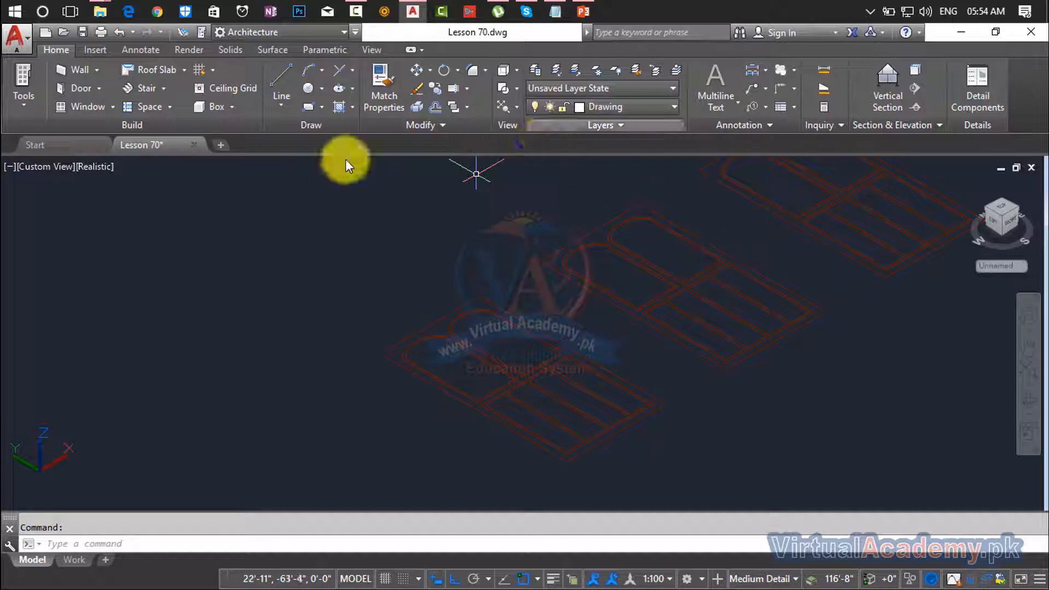
left_click(99, 50)
left_click(68, 50)
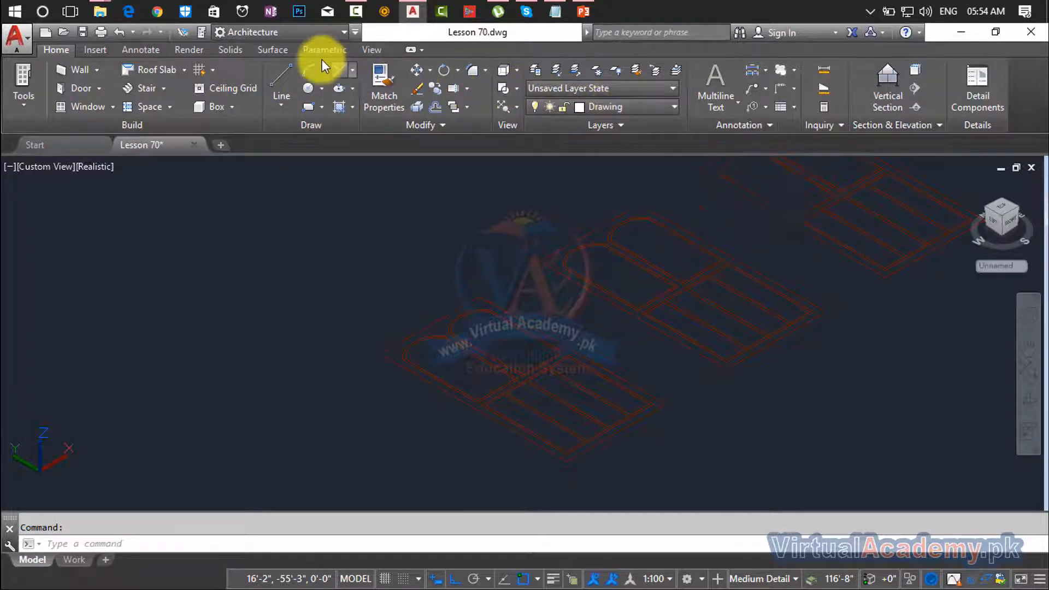
left_click(238, 51)
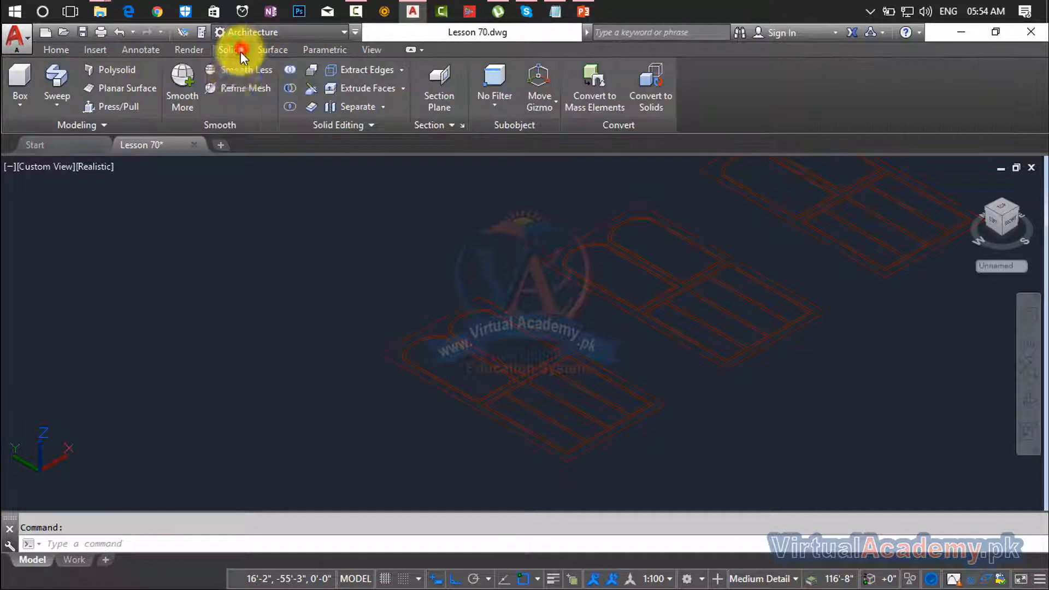
left_click(119, 107)
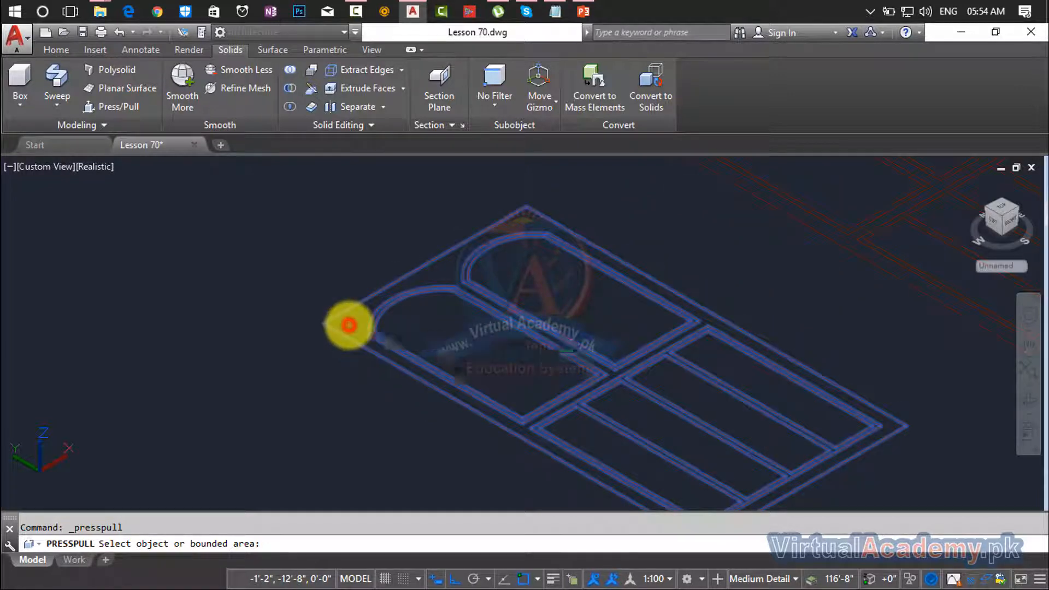
left_click(348, 323)
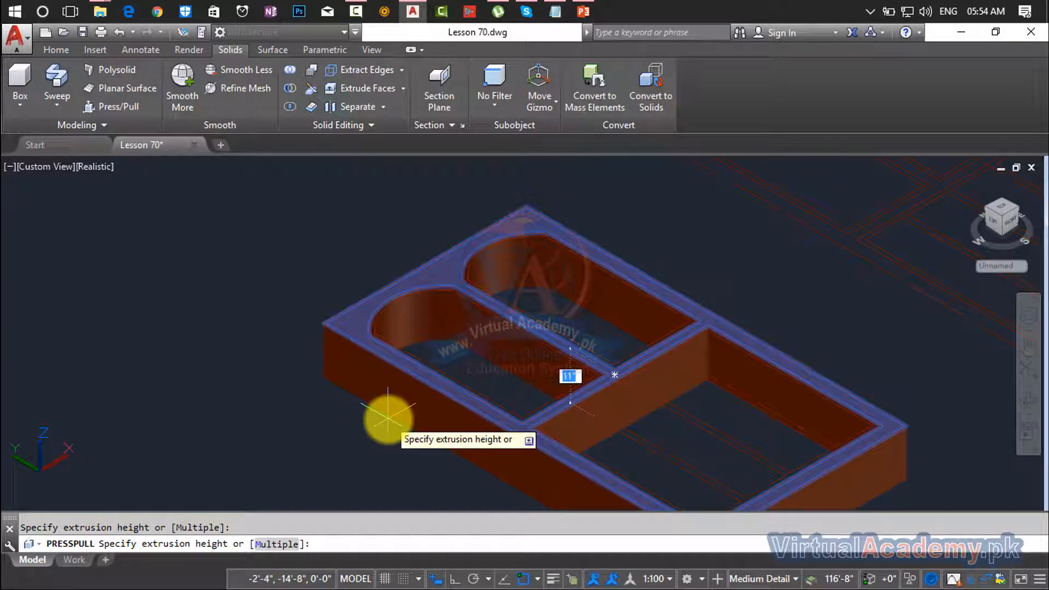
middle_click_drag(388, 418, 421, 392, "shift")
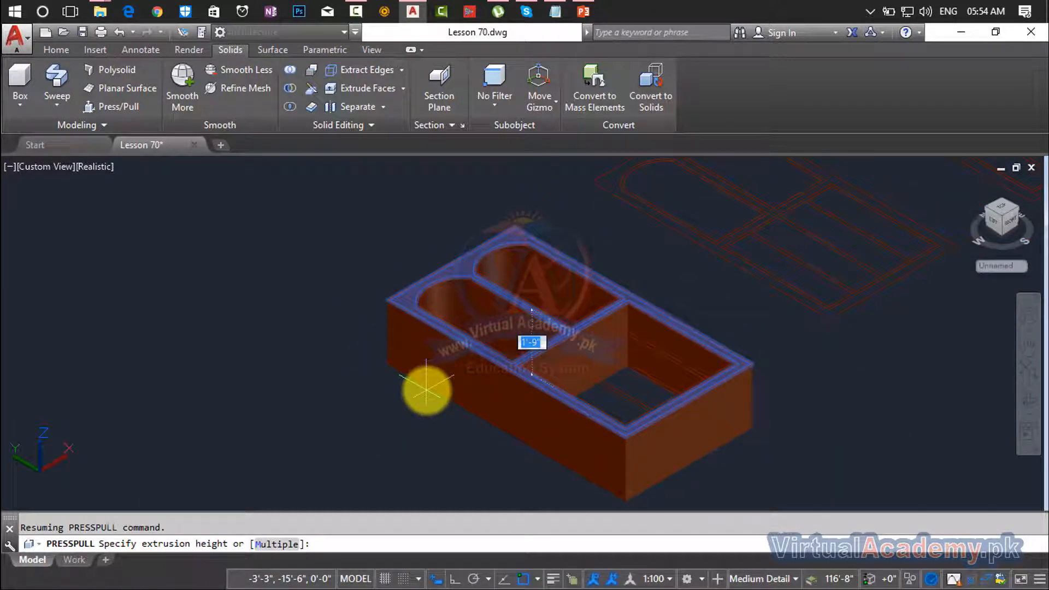
key("Return")
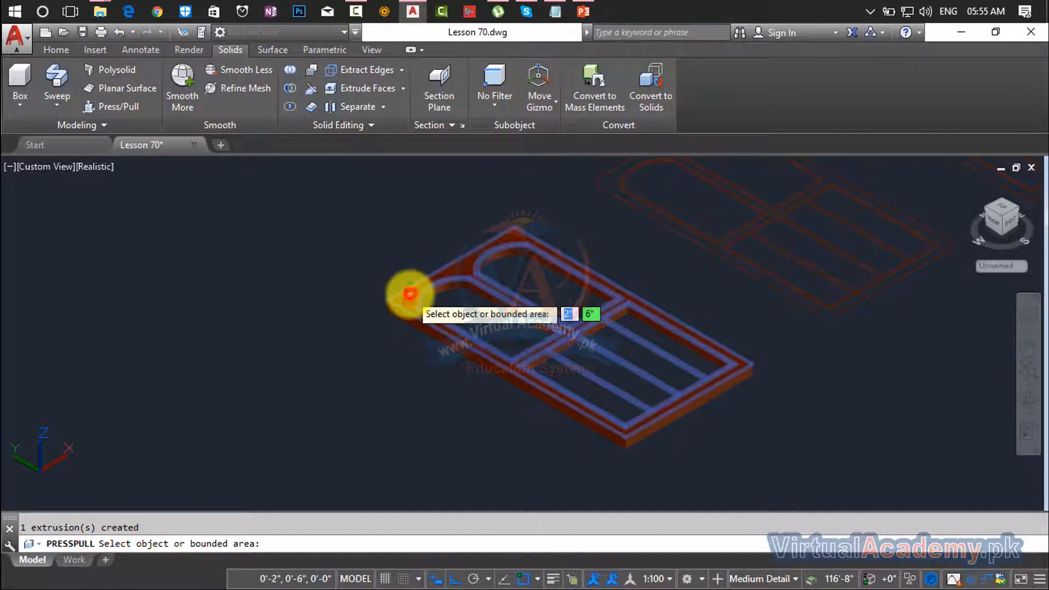
Extrude the original frame's border region upward by 4" with Press/Pull and end the command.
left_click(409, 294)
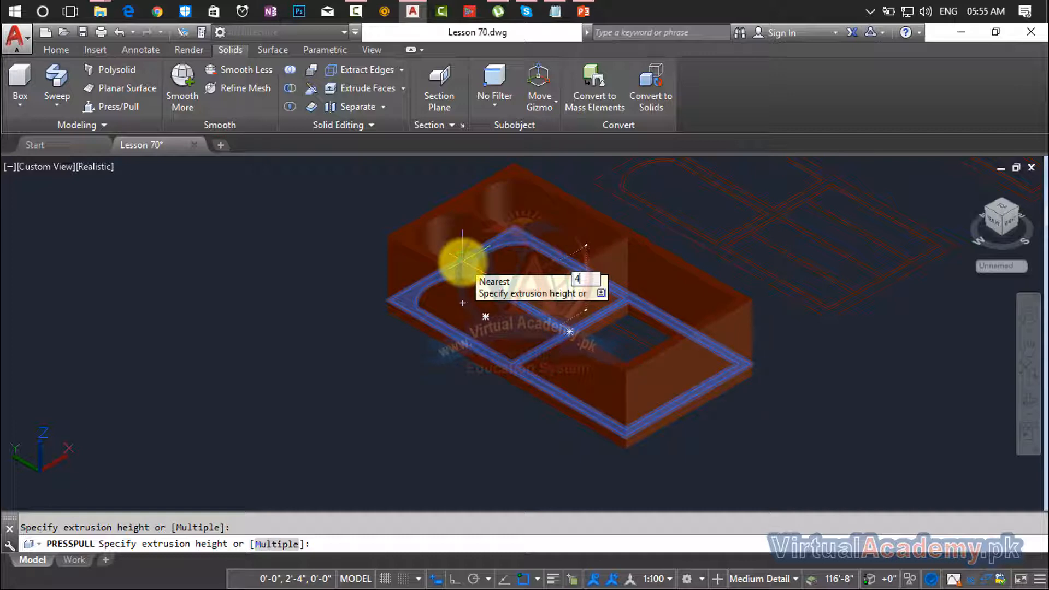
key("Return")
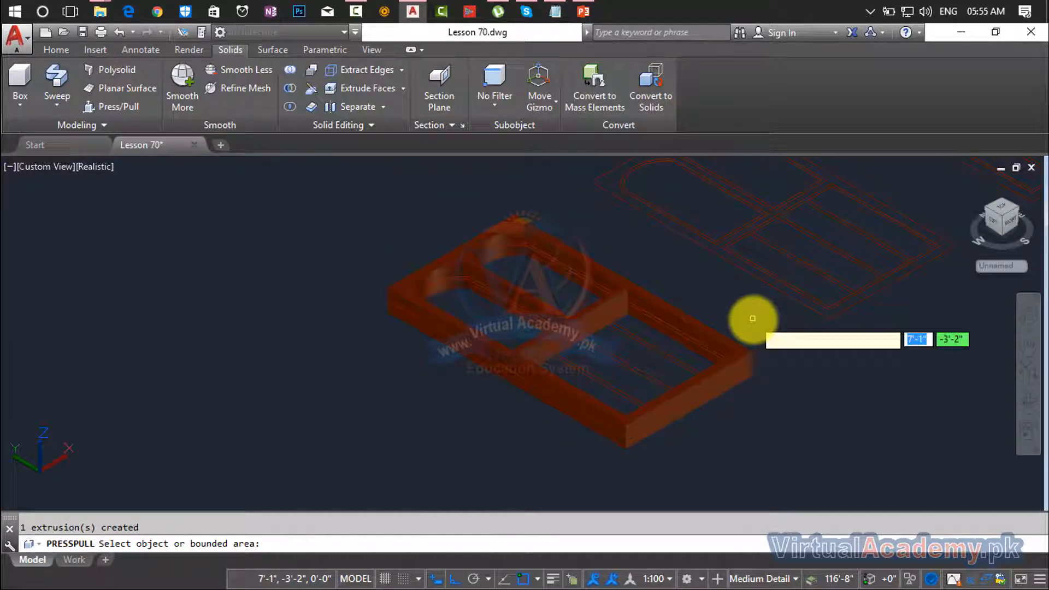
middle_click_drag(752, 318, 577, 415)
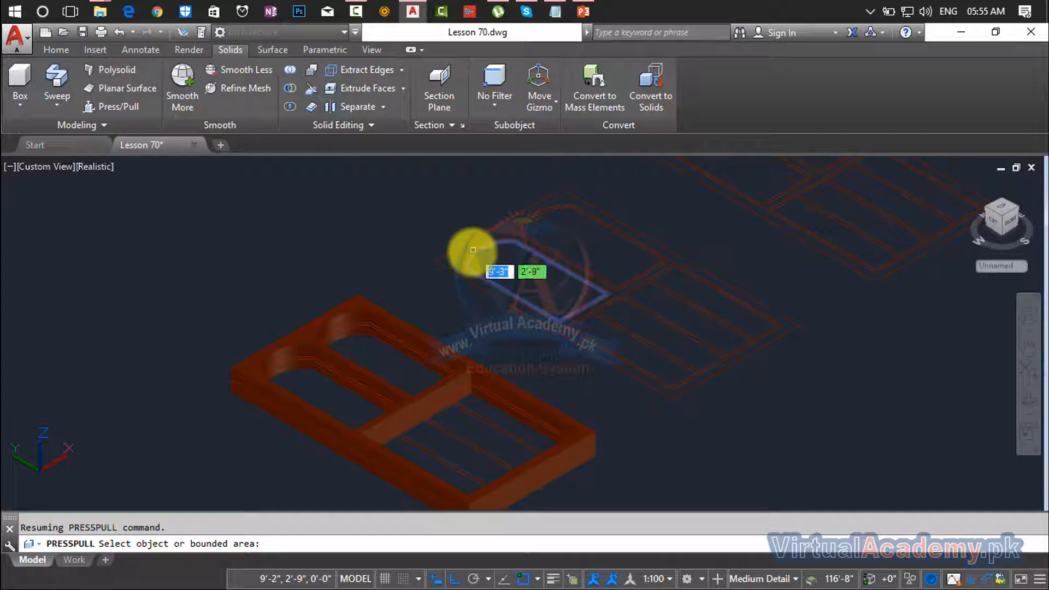
scroll(467, 263, "up", 3)
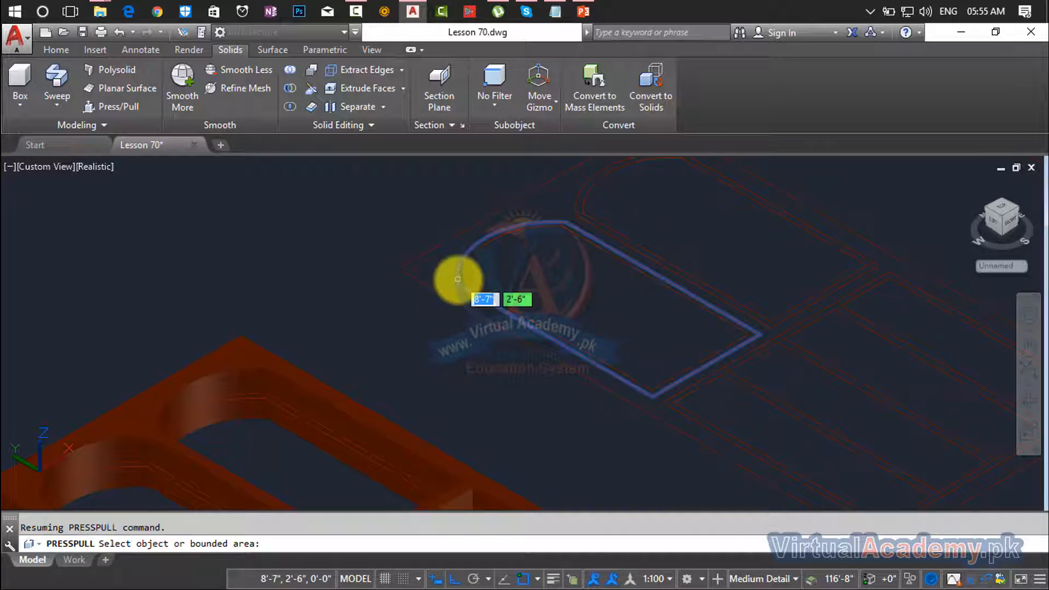
scroll(461, 268, "down", 5)
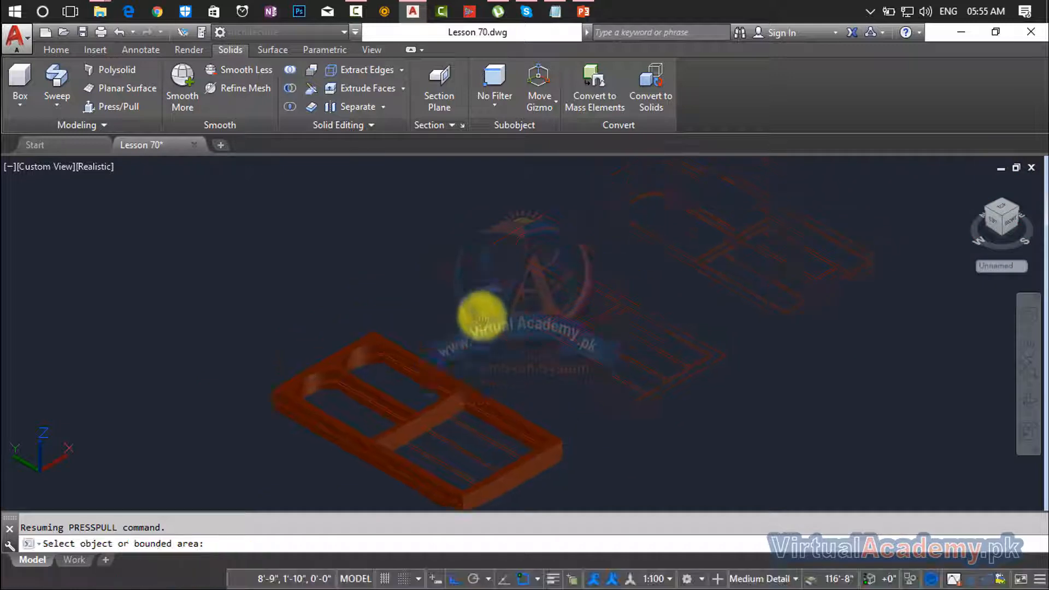
key("Escape")
scroll(462, 320, "up", 6)
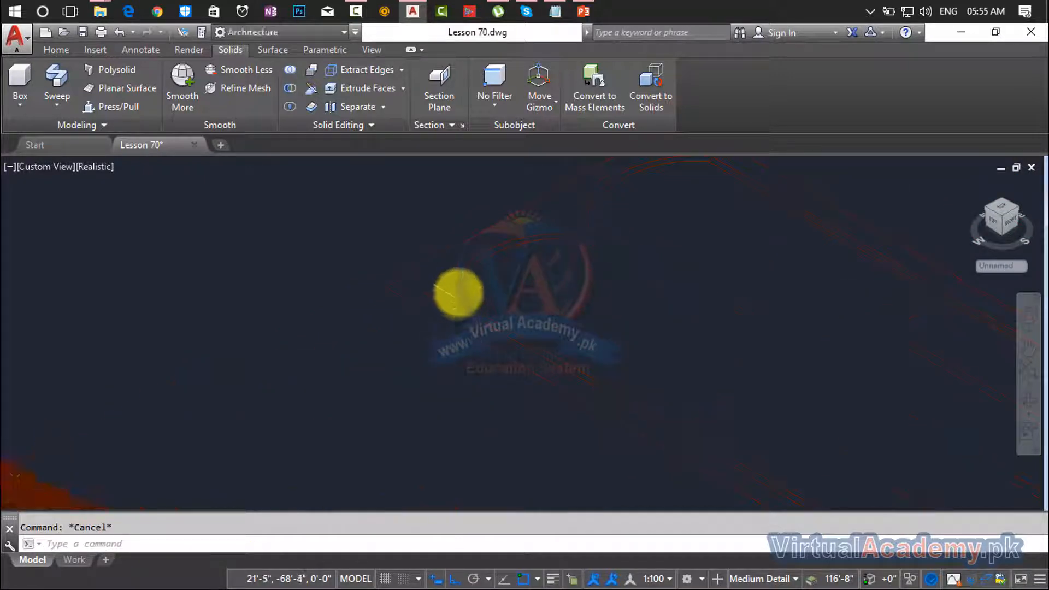
Trim the overshooting line ends where the arches meet the straight sides of the panels in the first frame copy.
middle_click_drag(473, 320, 489, 281, "shift")
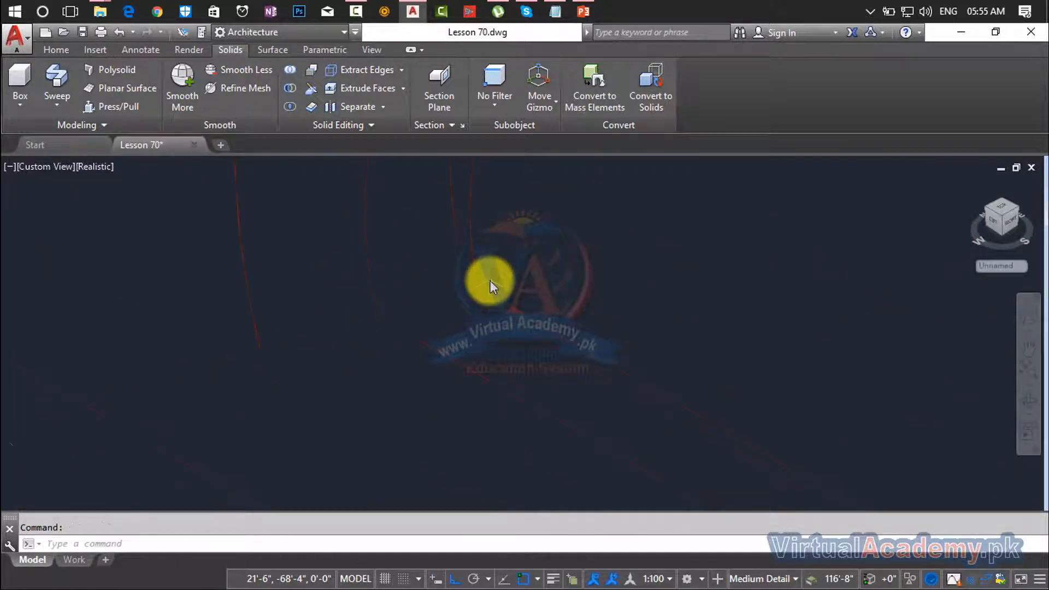
type("tr")
key("Return")
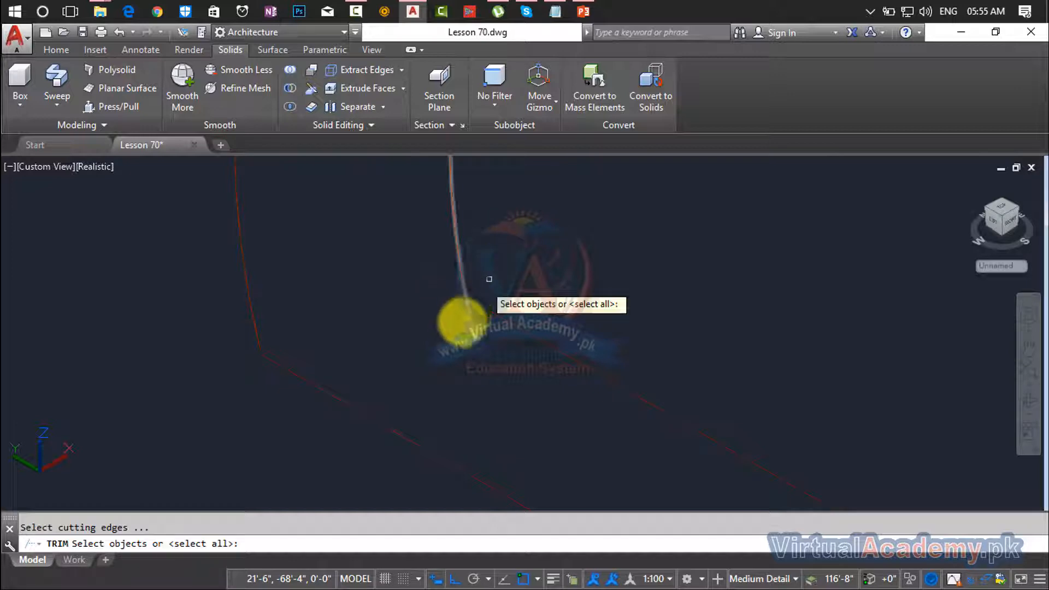
key("Return")
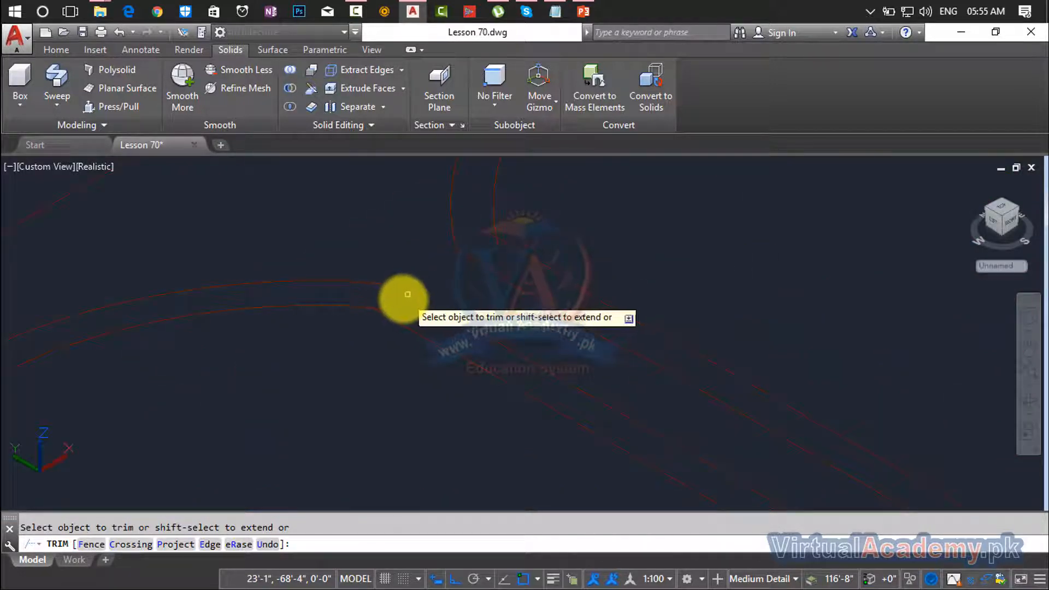
left_click(381, 310)
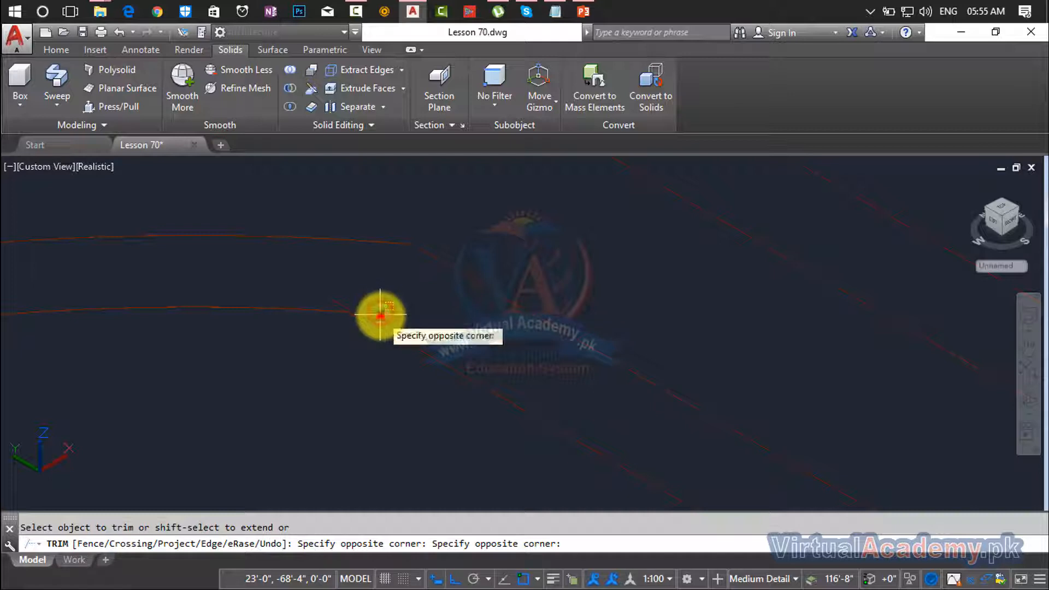
left_click(380, 315)
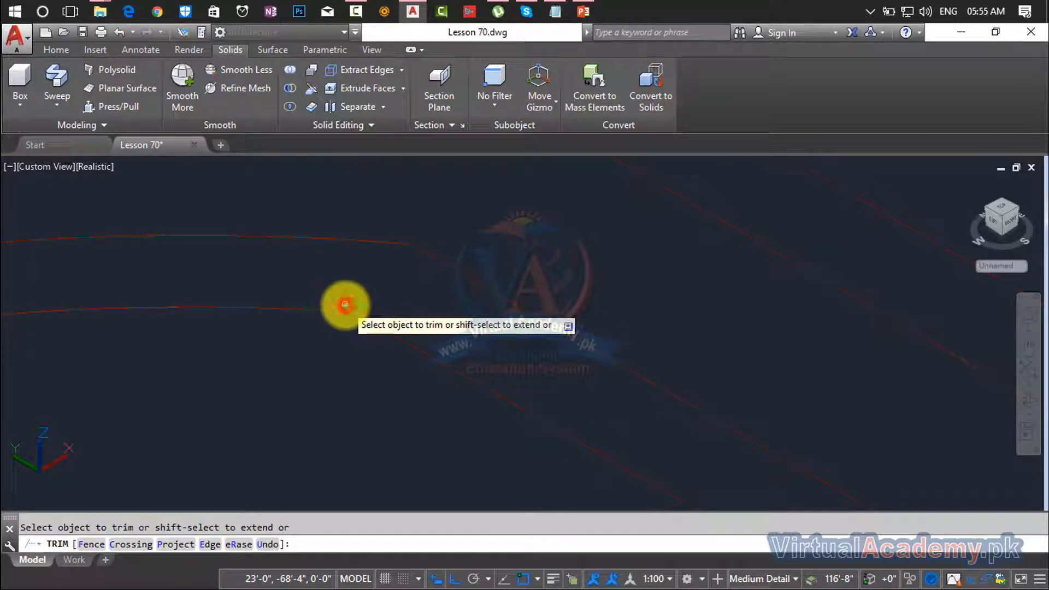
scroll(473, 265, "down", 4)
middle_click_drag(473, 264, 467, 371)
scroll(496, 359, "up", 4)
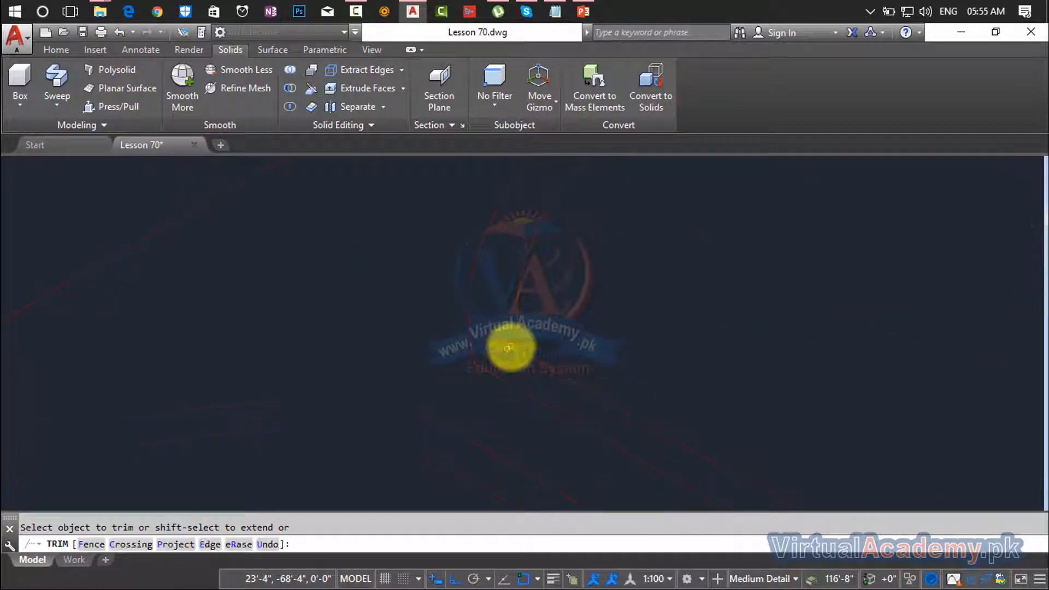
left_click(540, 368)
scroll(540, 368, "down", 4)
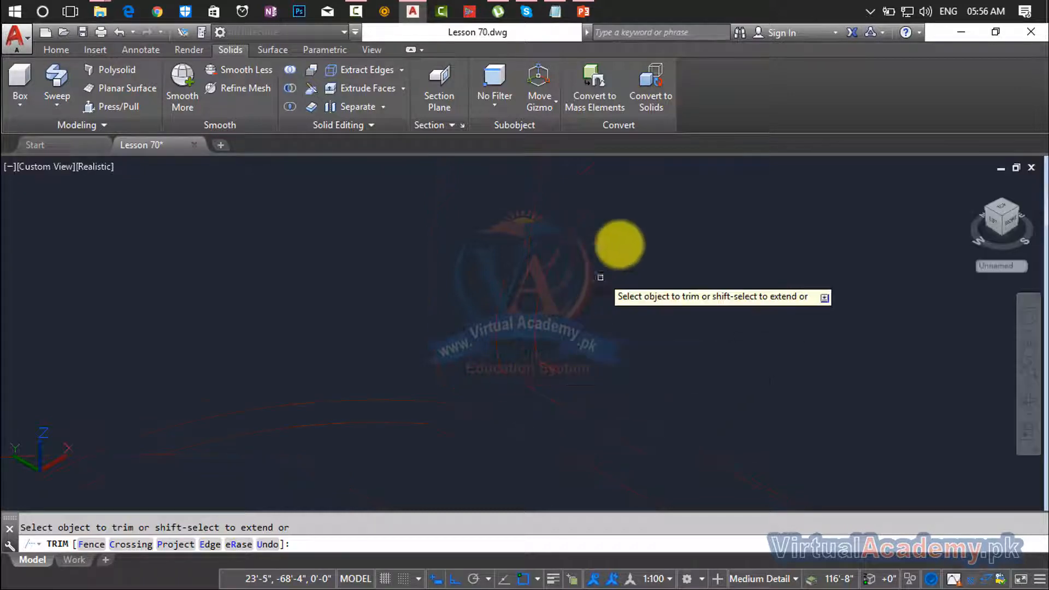
Trim the overshooting line ends at the arch corners of the second frame copy's panels and end the command.
middle_click_drag(629, 239, 432, 464)
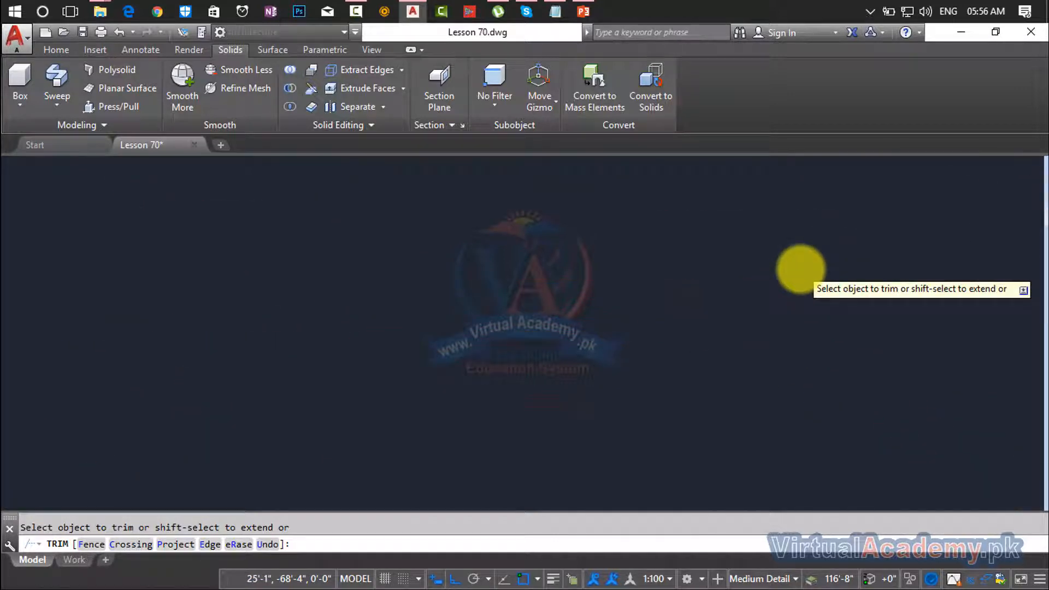
middle_click_drag(801, 271, 462, 504)
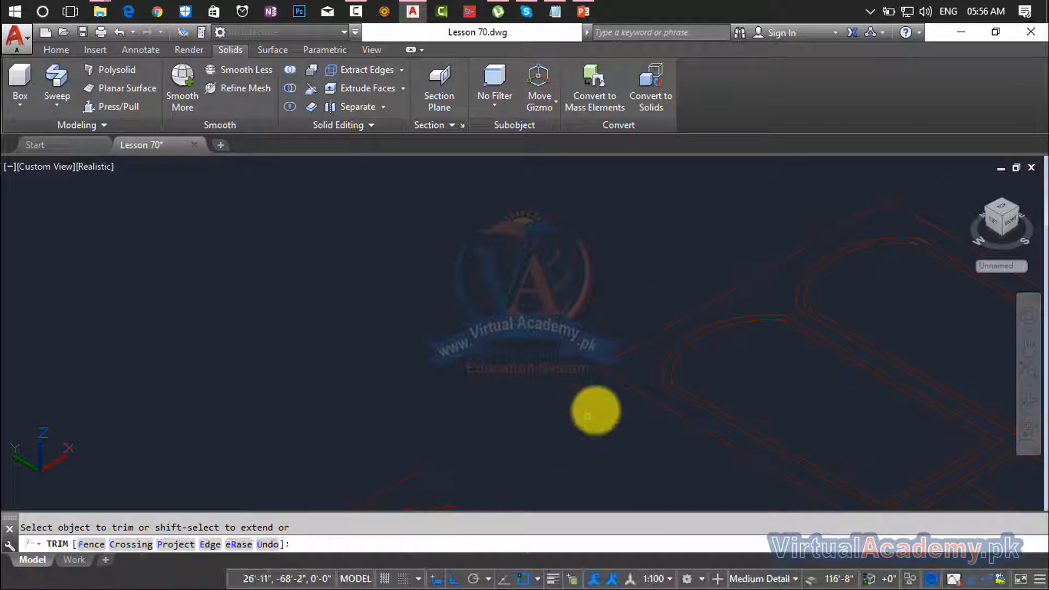
scroll(686, 382, "up", 10)
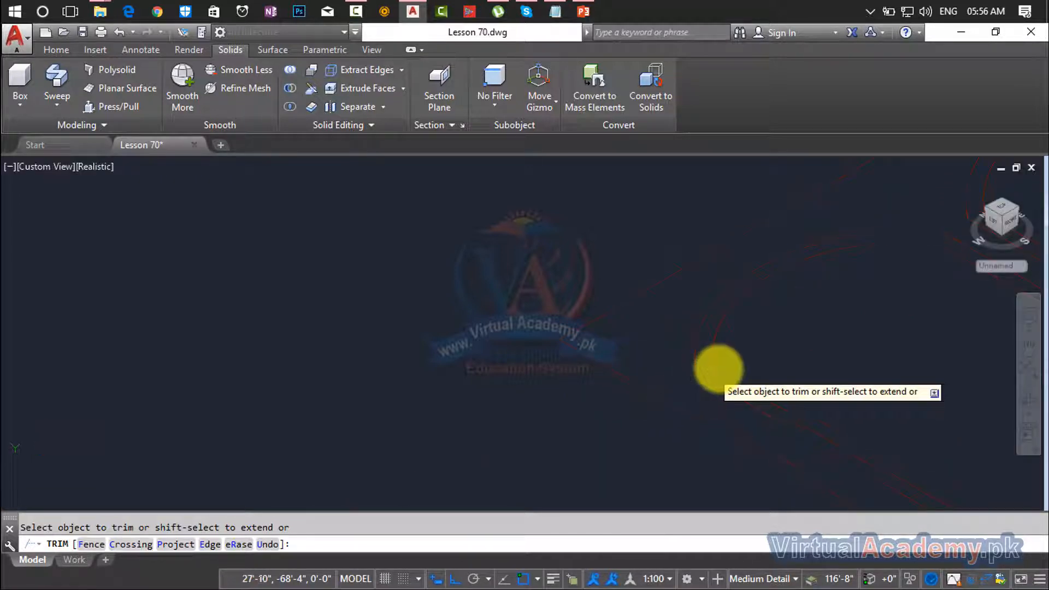
scroll(773, 349, "up", 2)
middle_click_drag(774, 350, 583, 416)
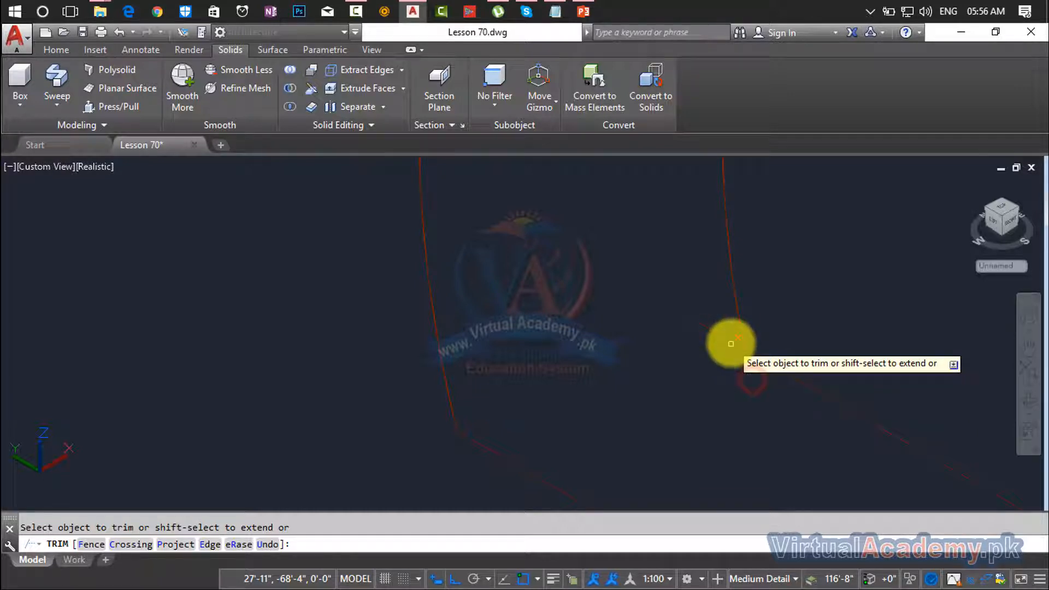
scroll(731, 342, "down", 10)
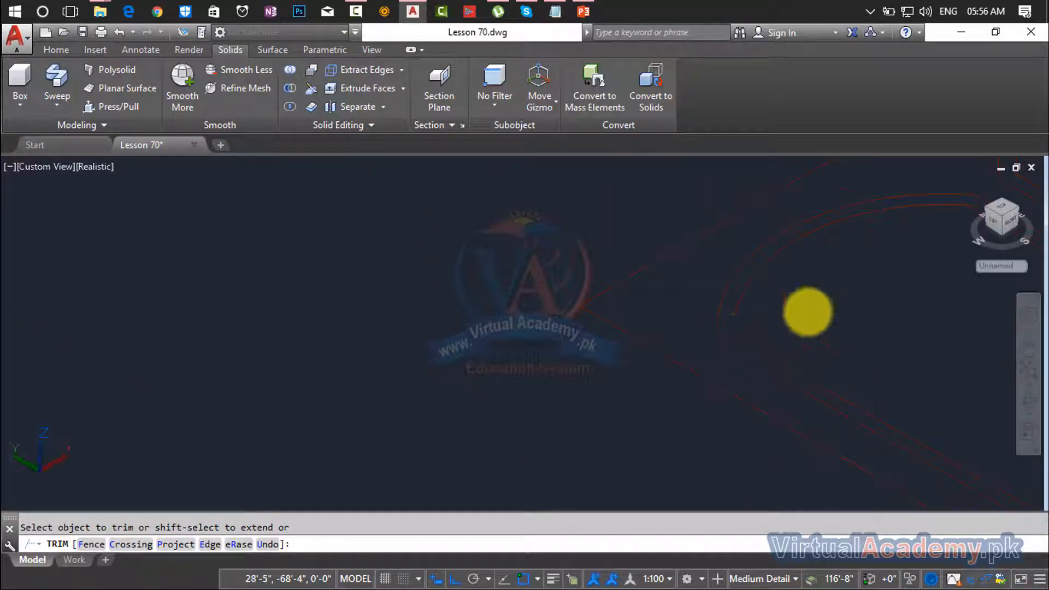
middle_click_drag(809, 312, 433, 415)
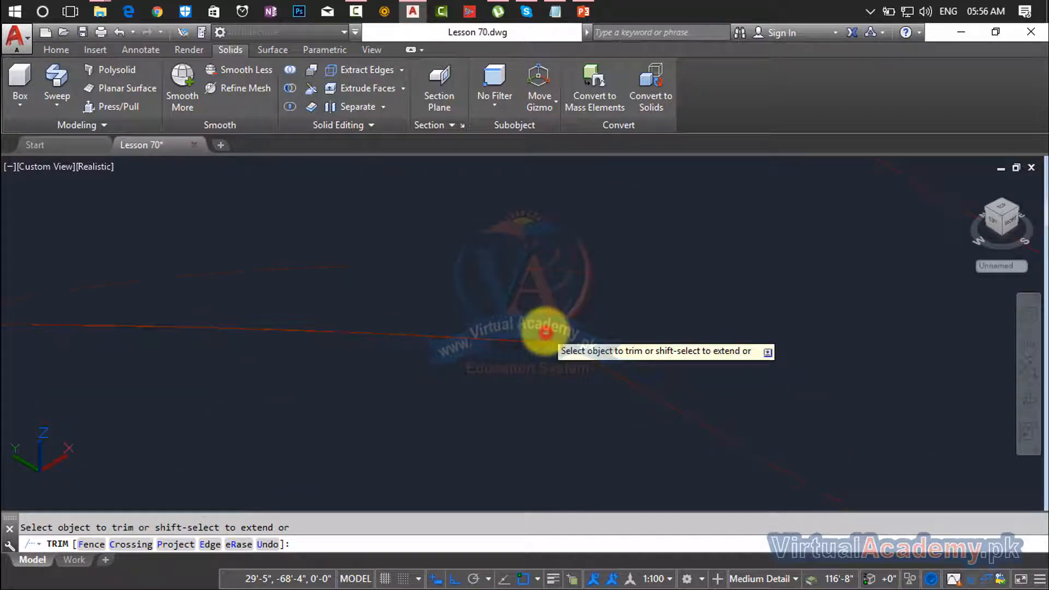
left_click(545, 332)
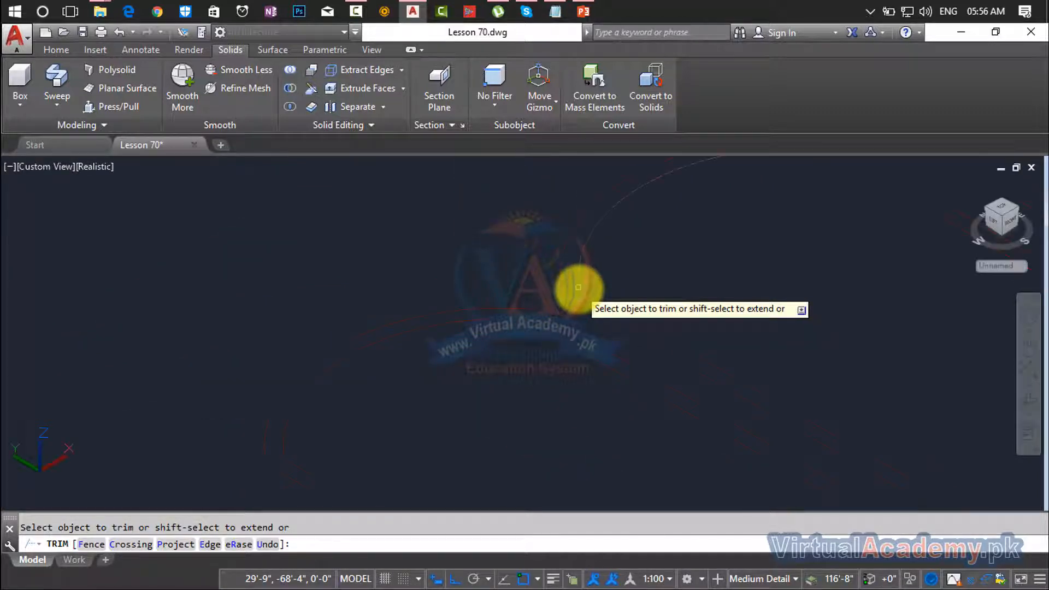
middle_click_drag(578, 287, 400, 439)
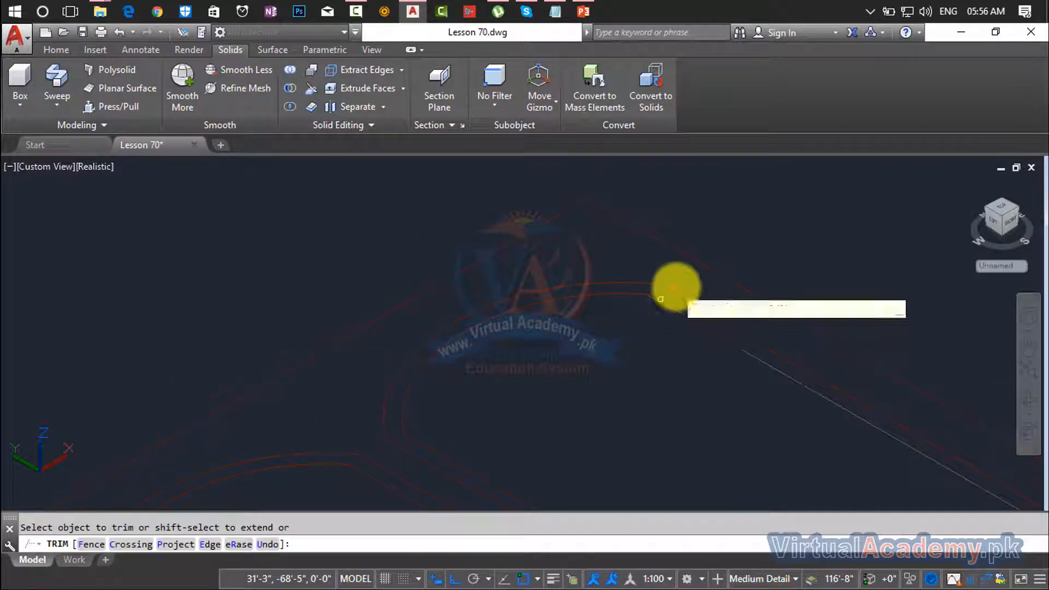
scroll(650, 296, "up", 8)
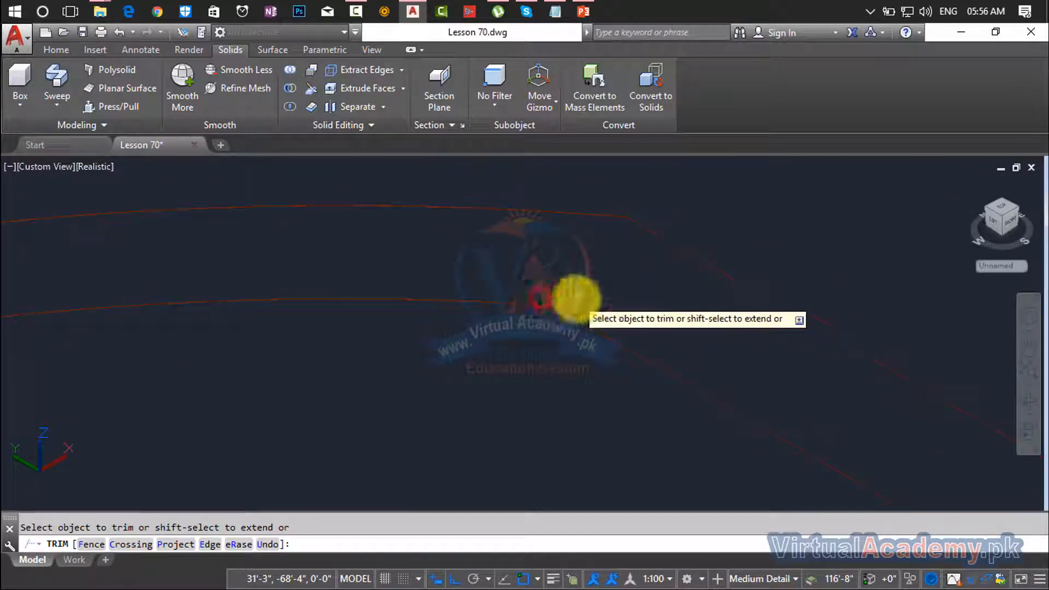
scroll(714, 246, "down", 4)
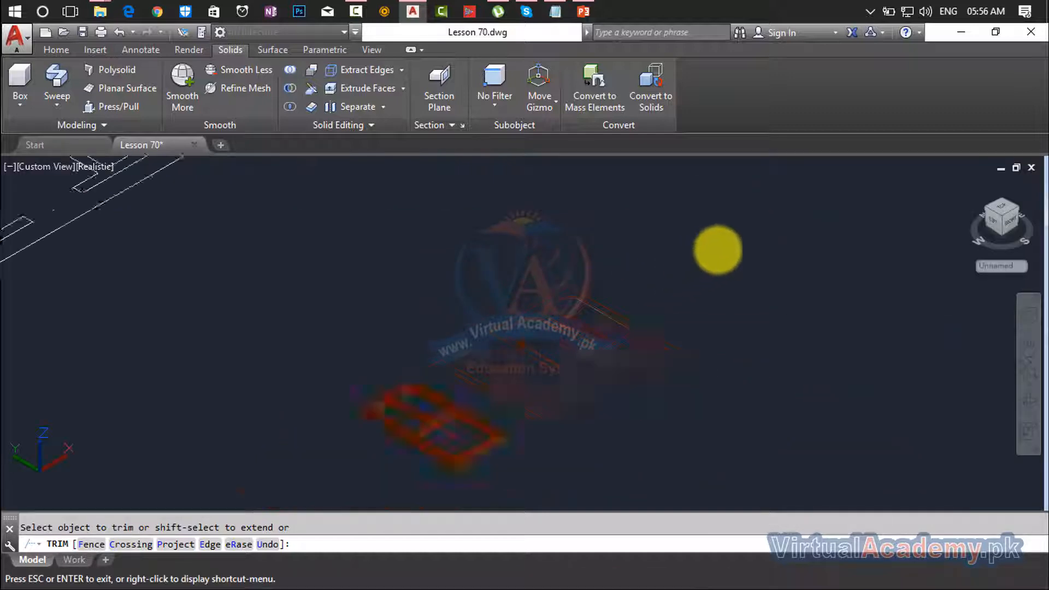
key("Escape")
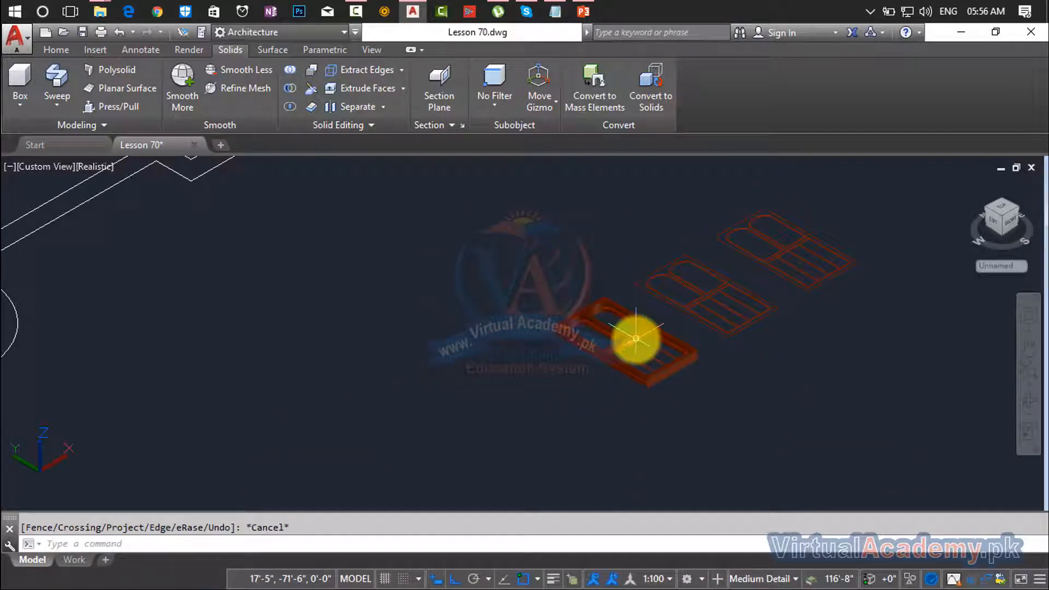
Extrude the lower panel's slatted border region downward by 4" with Press/Pull on the original frame.
scroll(630, 335, "up", 5)
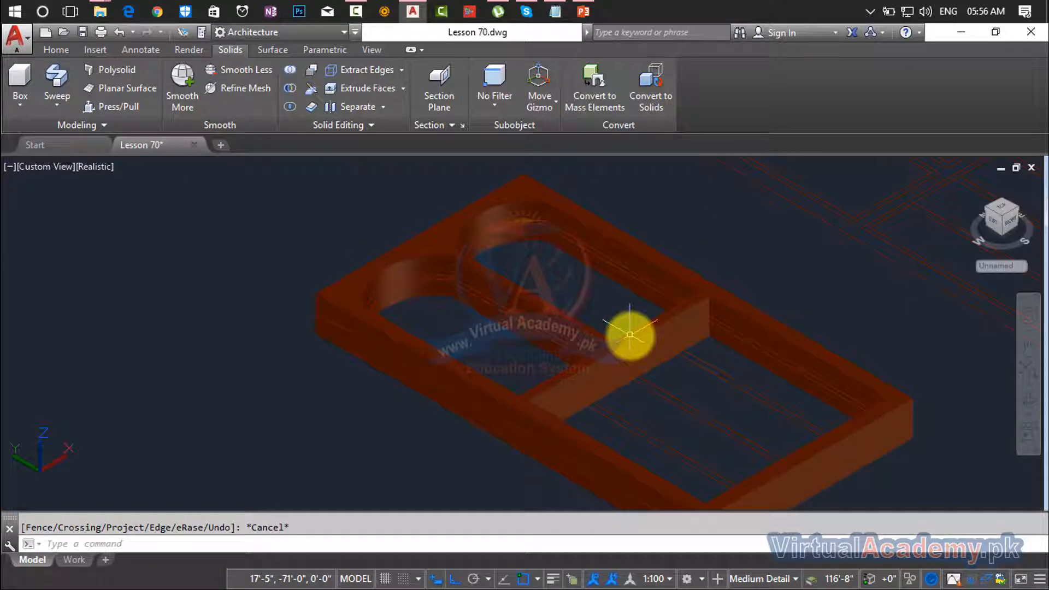
scroll(764, 335, "down", 5)
middle_click_drag(749, 340, 654, 341)
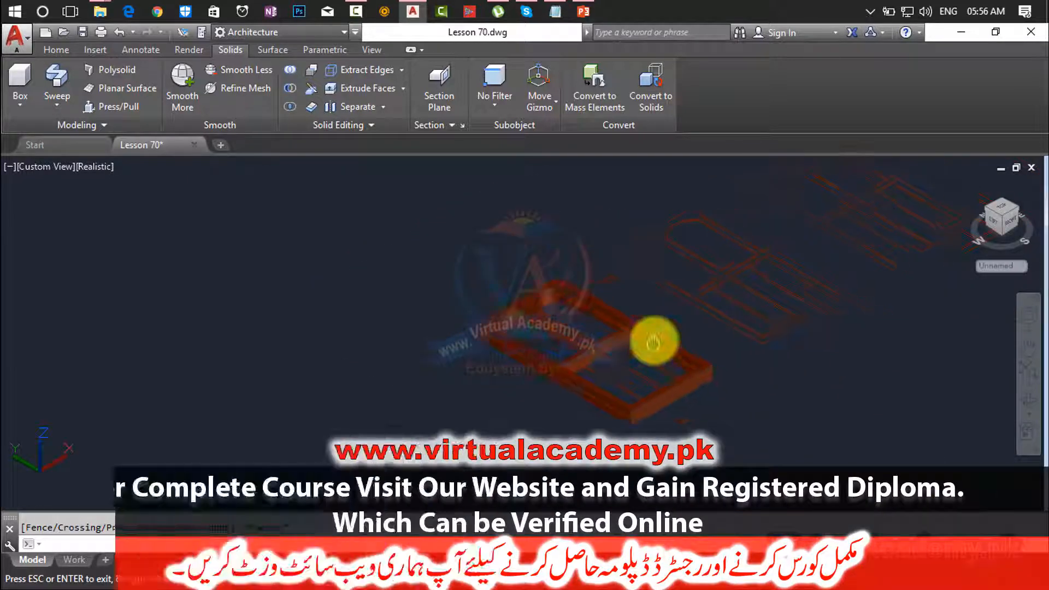
scroll(654, 340, "up", 5)
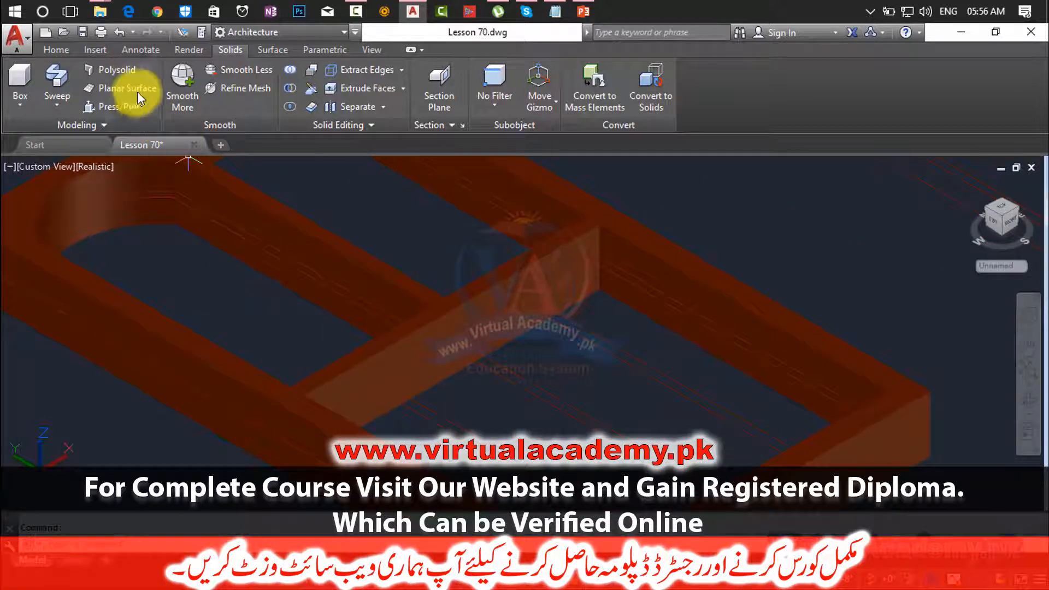
left_click(123, 107)
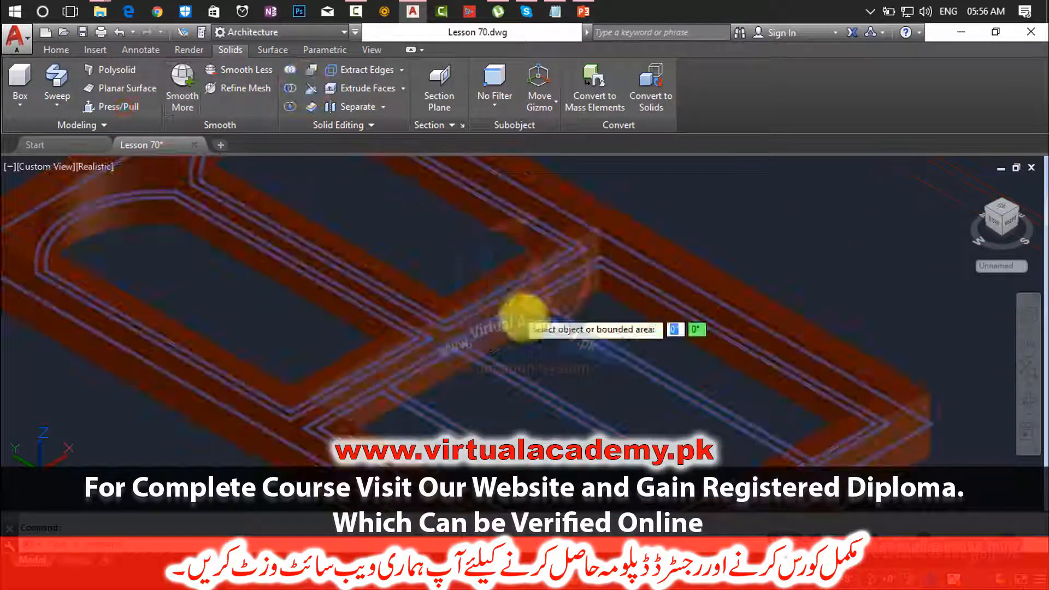
left_click(523, 318)
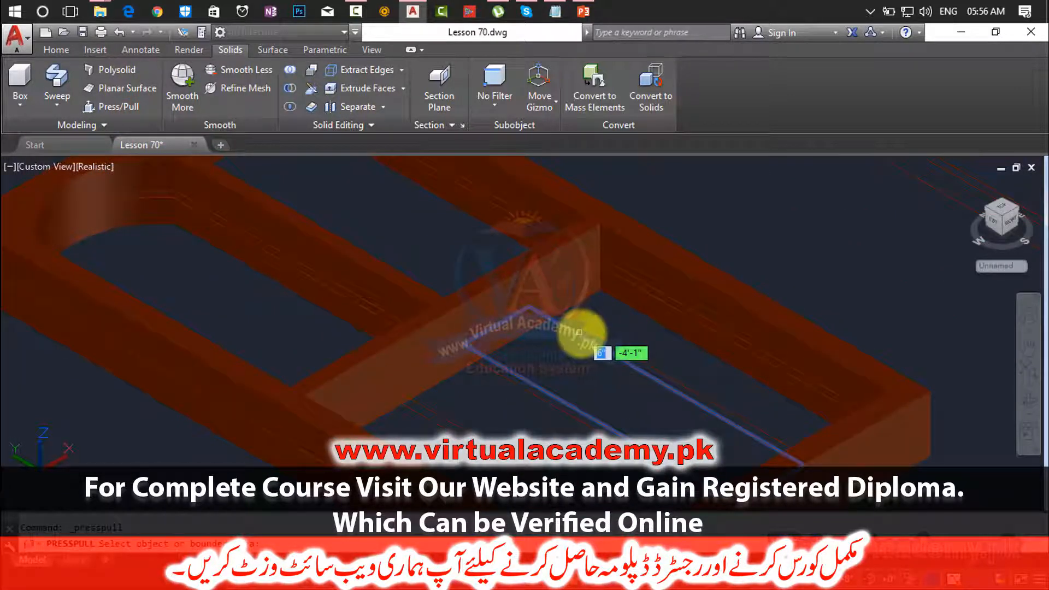
left_click(580, 332)
left_click(583, 334)
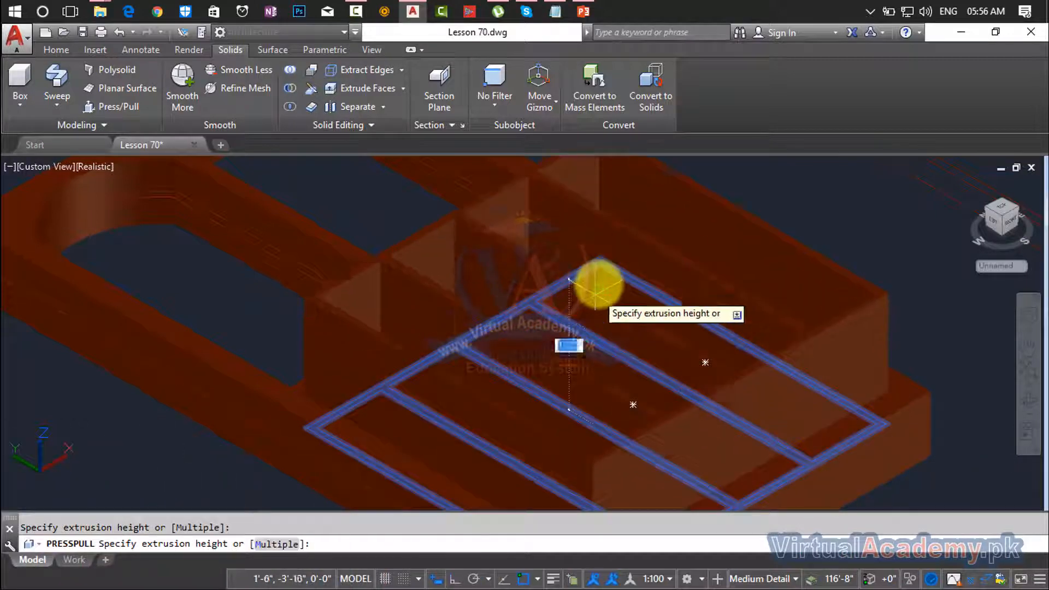
scroll(601, 273, "down", 3)
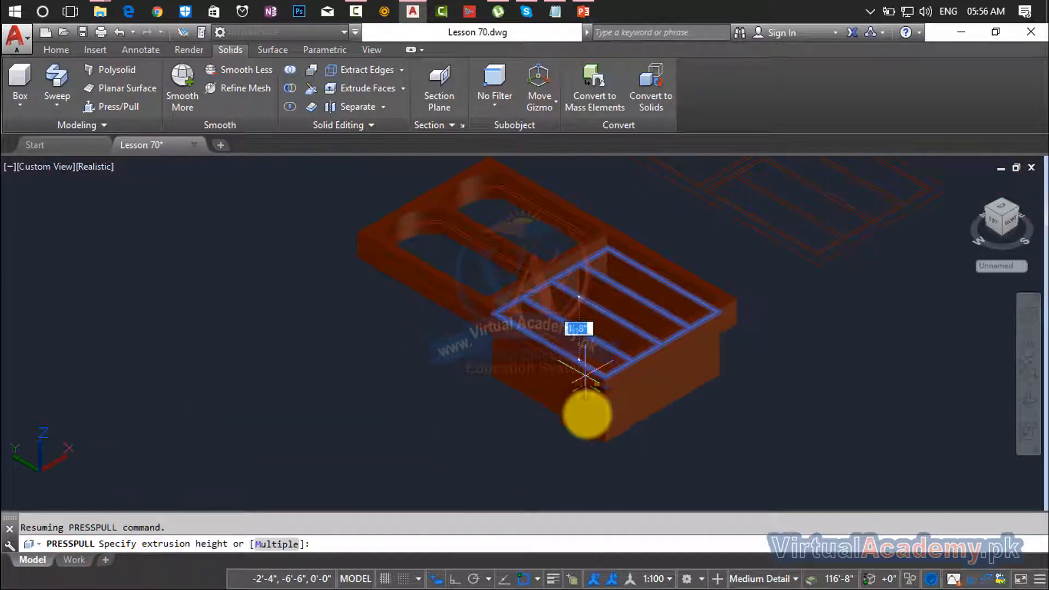
left_click(587, 415)
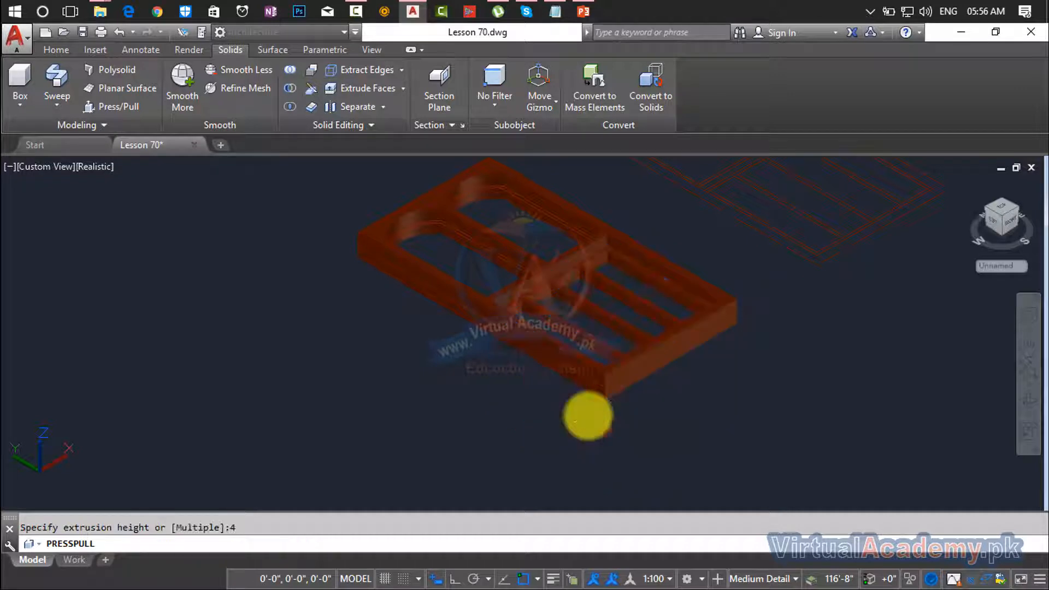
Extrude the same slatted border region of the lower panel upward by 4" with Press/Pull.
scroll(561, 322, "up", 1)
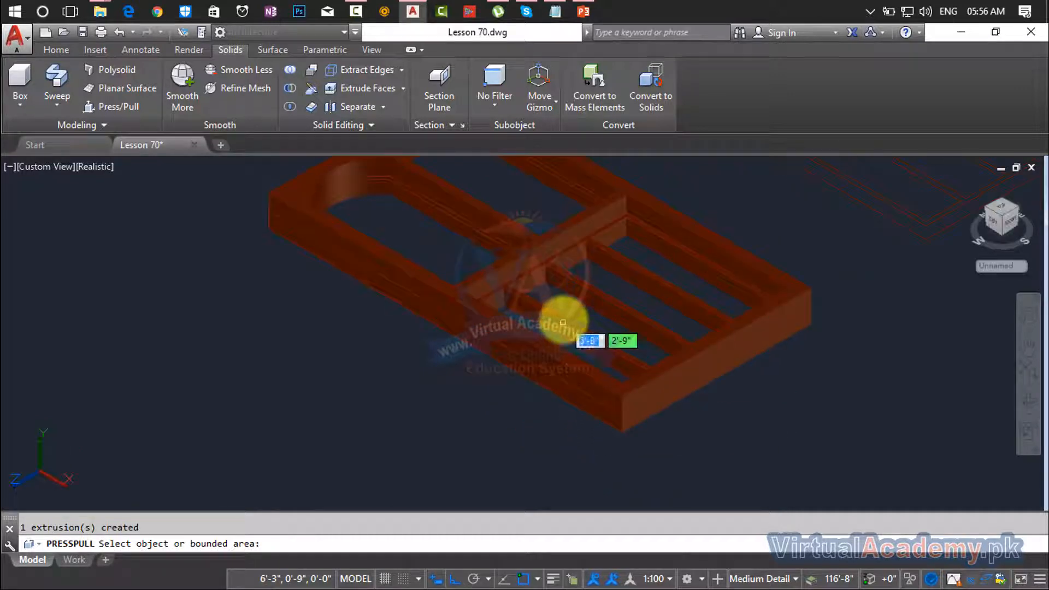
scroll(563, 322, "up", 2)
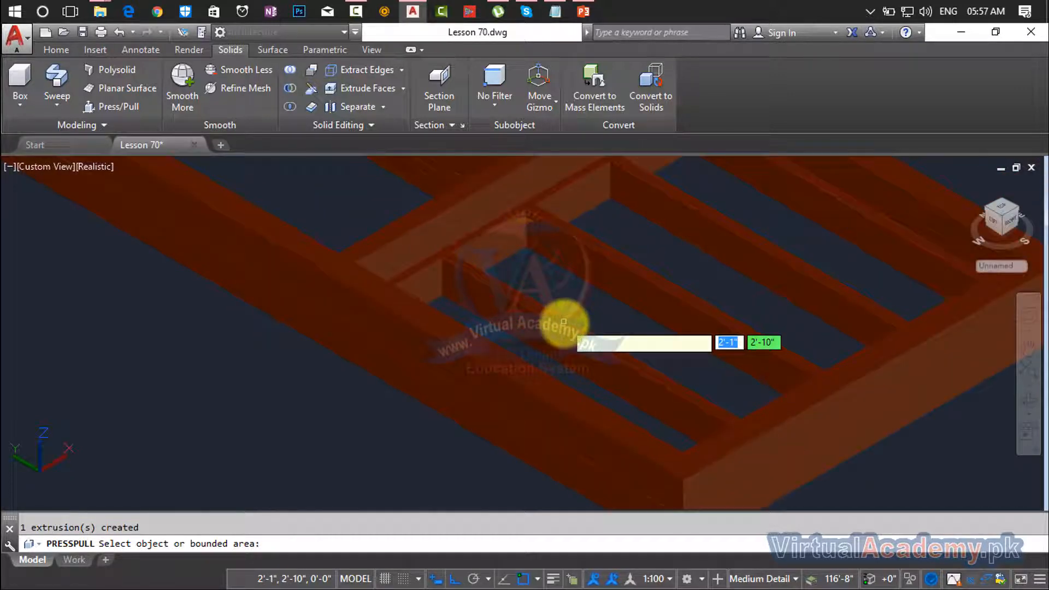
left_click(561, 326)
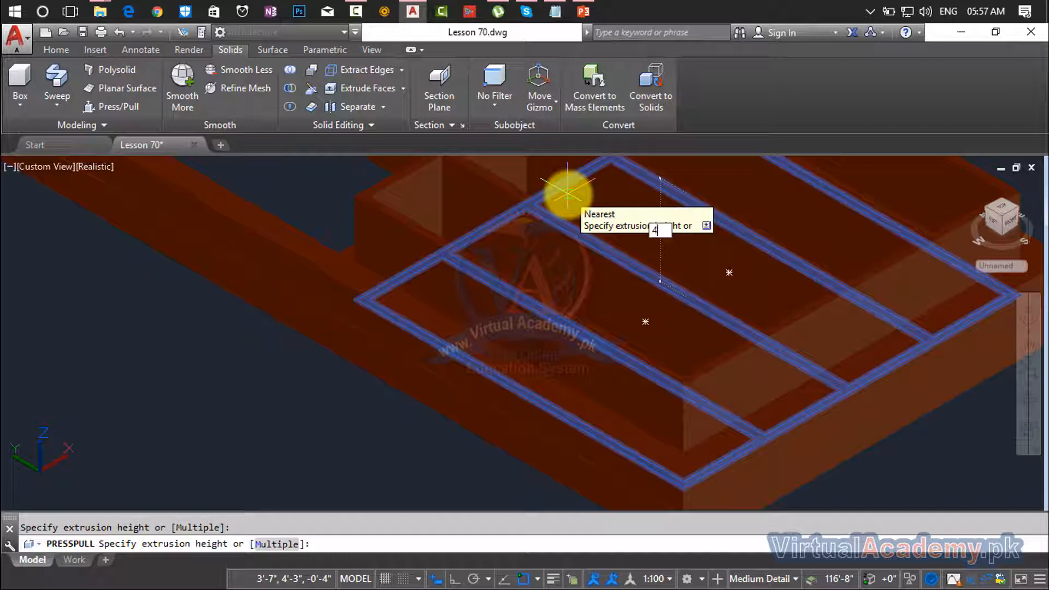
key("Return")
Examine the extruded arched and slatted openings of the door and the first flat frame copy, and end Press/Pull.
scroll(622, 267, "down", 4)
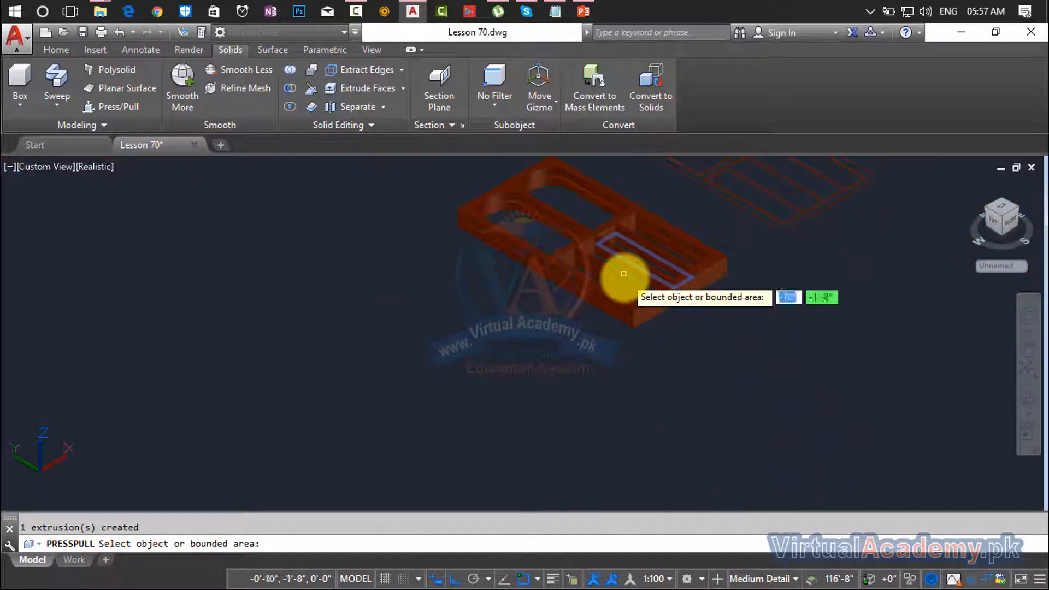
middle_click_drag(623, 271, 422, 387)
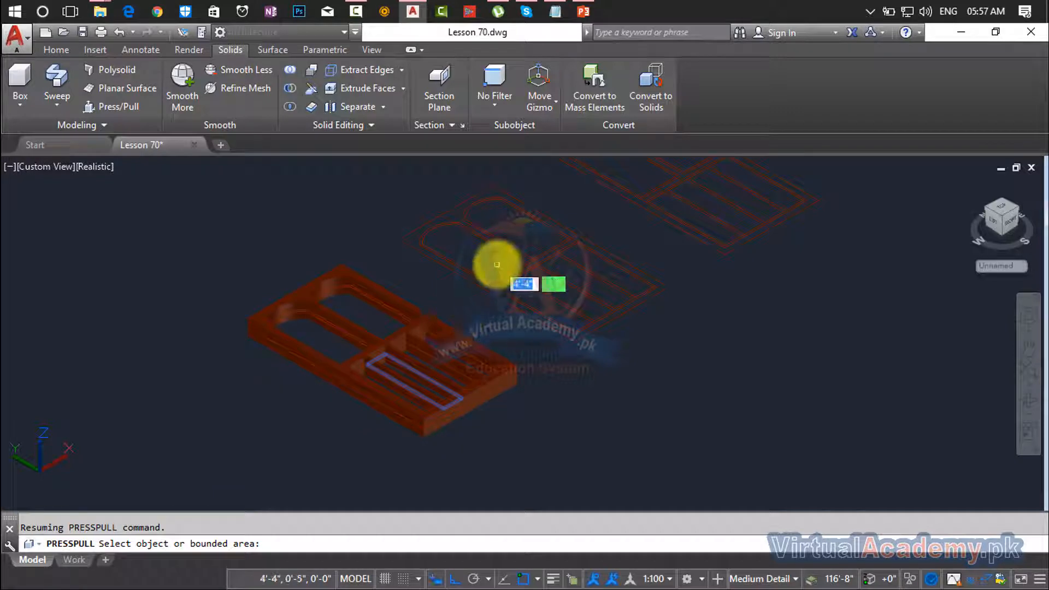
scroll(297, 320, "up", 6)
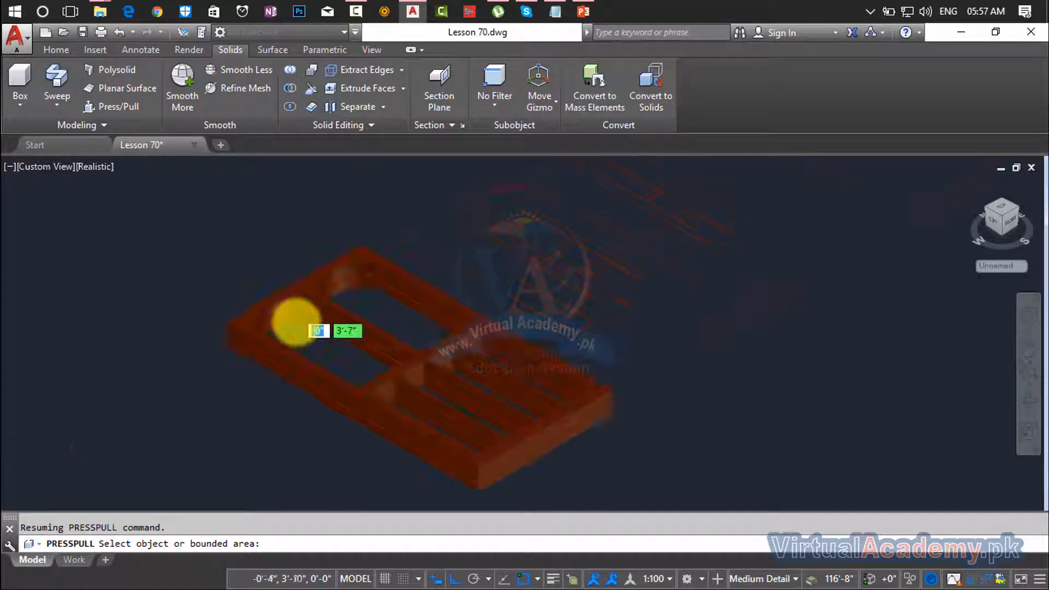
scroll(317, 307, "down", 6)
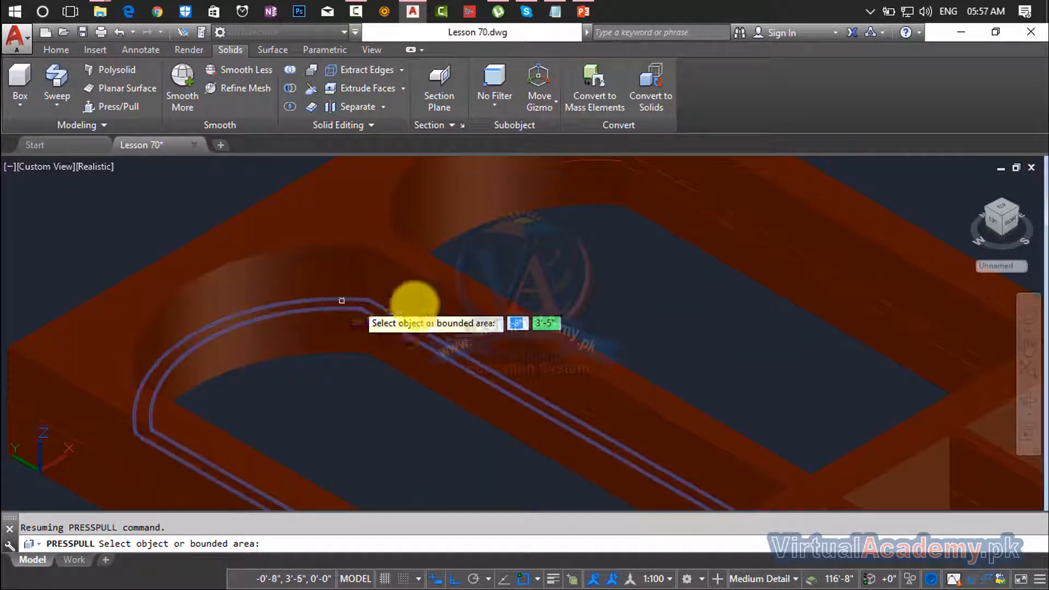
middle_click_drag(519, 325, 311, 417)
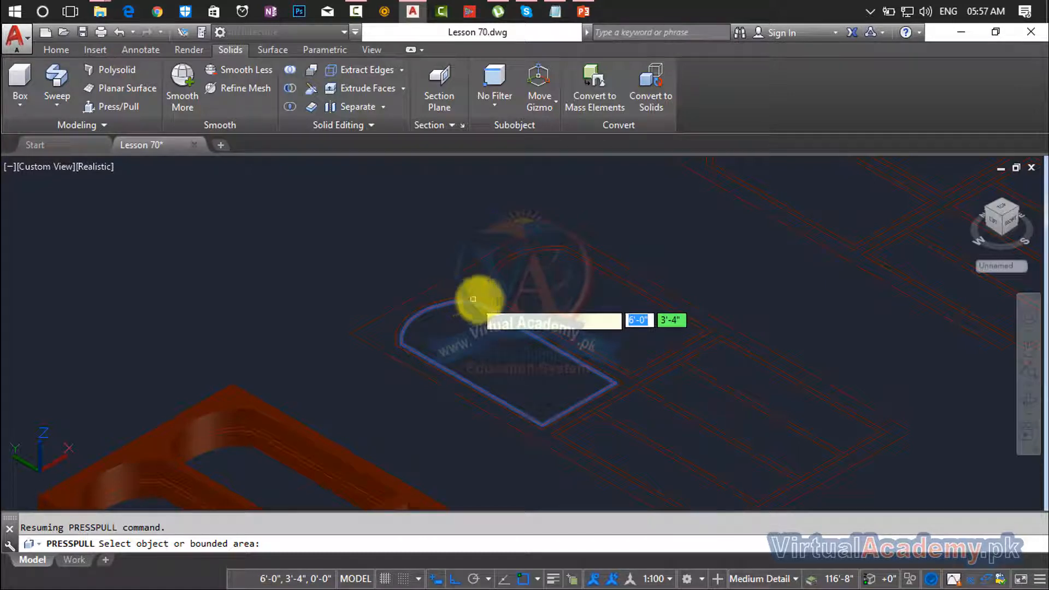
mouse_move(609, 409)
middle_mouse_down()
mouse_move(561, 323)
mouse_move(533, 327)
middle_mouse_up()
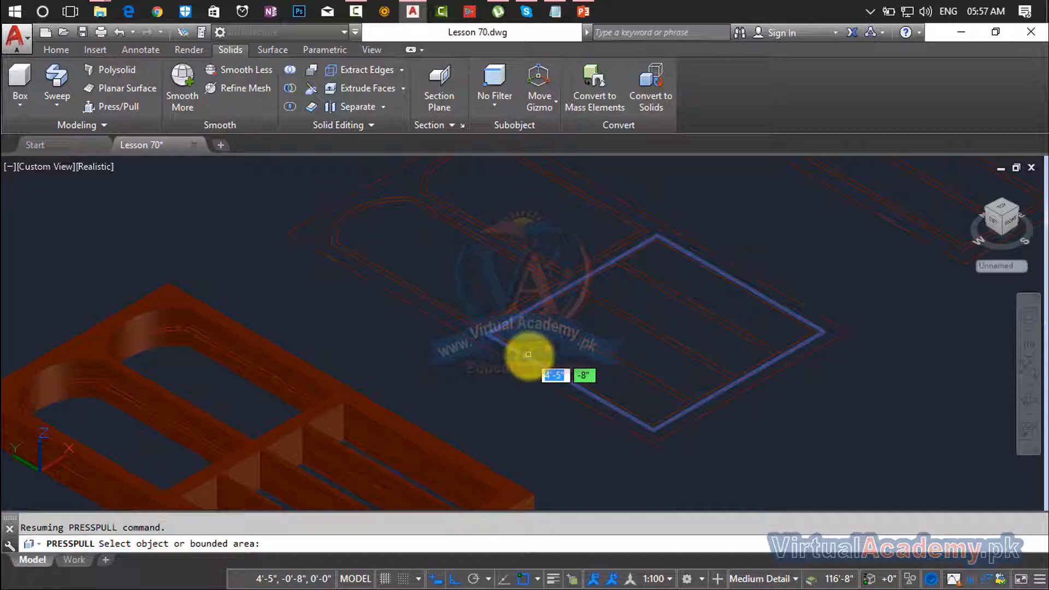
scroll(530, 354, "up", 3)
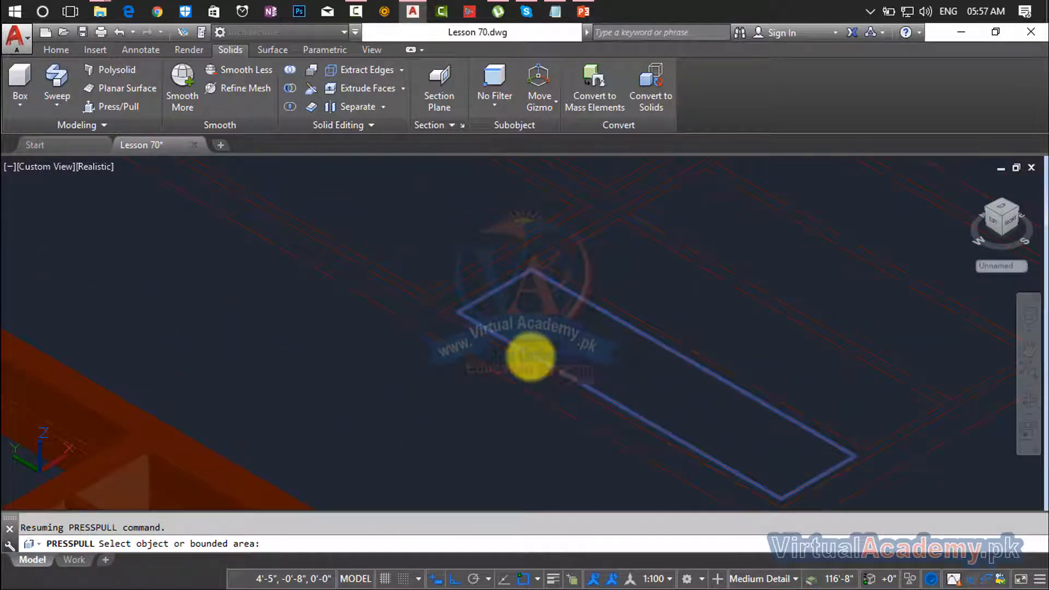
key("Escape")
Create polyline boundaries from the slatted double-line border region of the lower panel in the first frame copy.
type("bo")
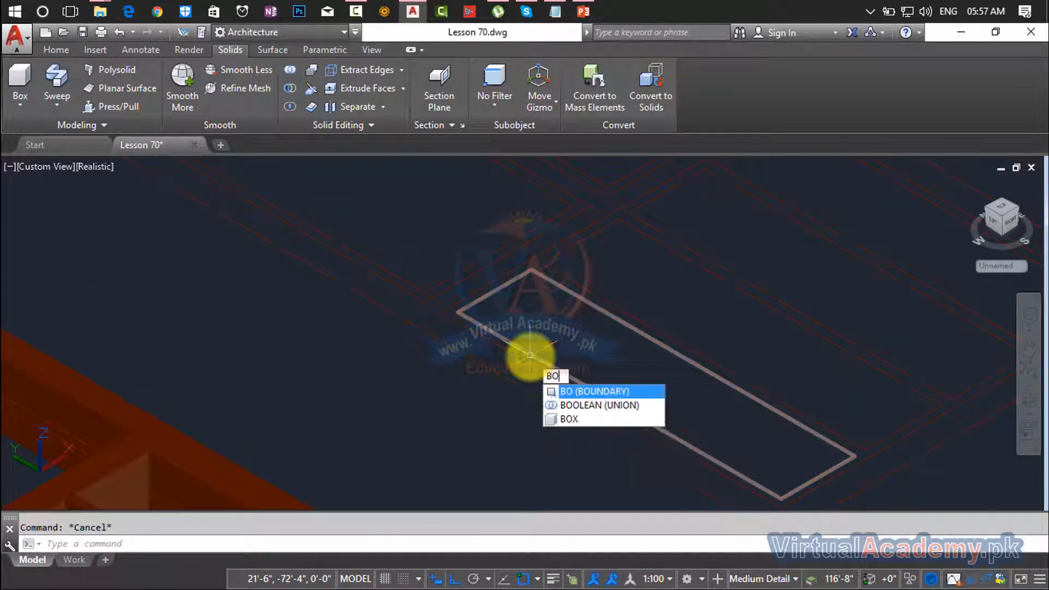
key("Return")
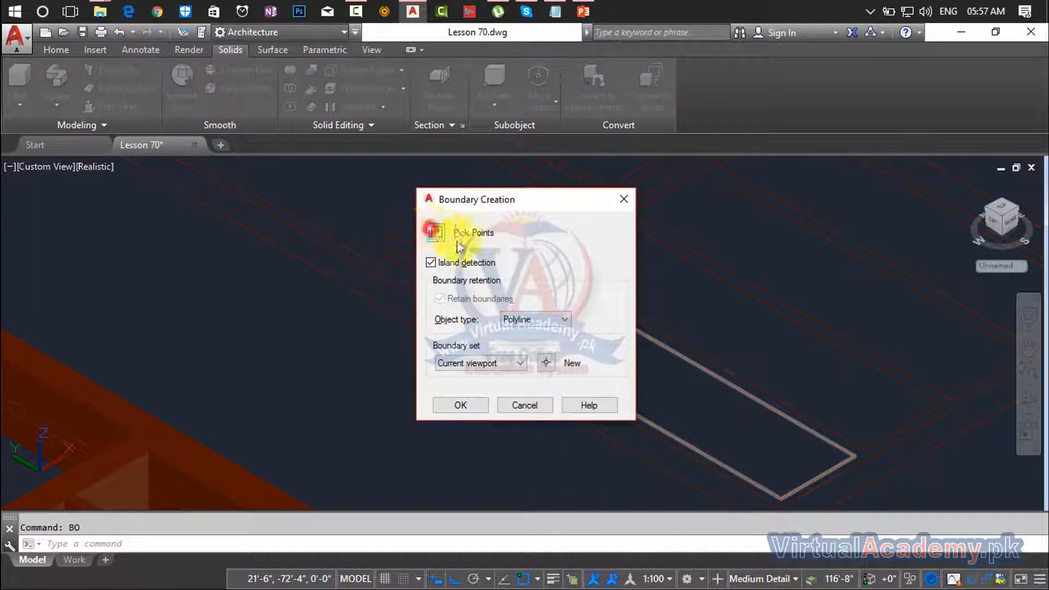
left_click(457, 243)
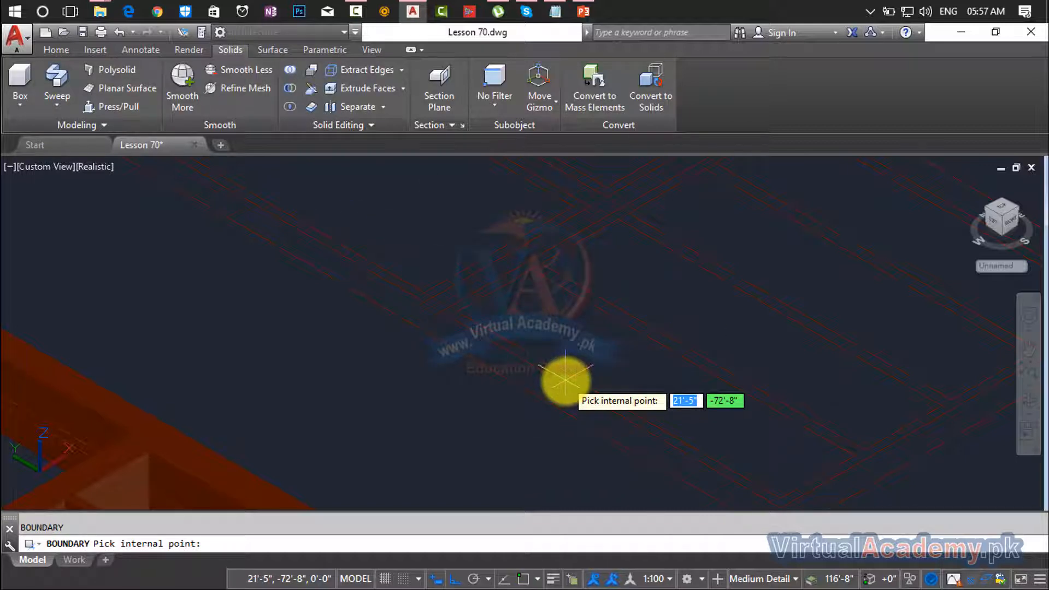
left_click(565, 377)
key("Return")
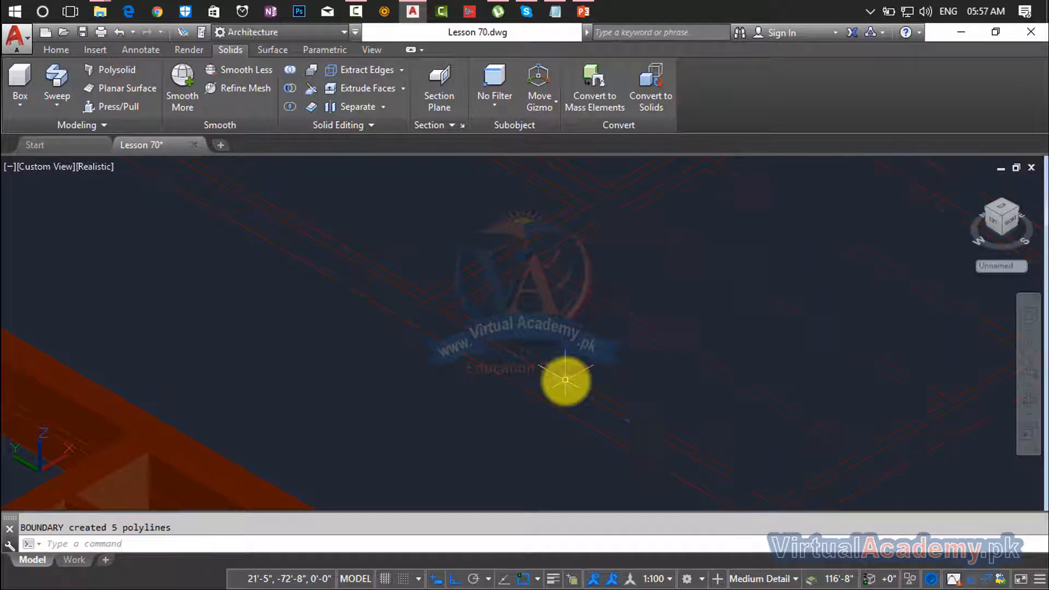
Create polyline boundaries from the double-line border of the arched panel nearest the extruded door in the first frame copy.
middle_click_drag(311, 238, 409, 332)
key("Return")
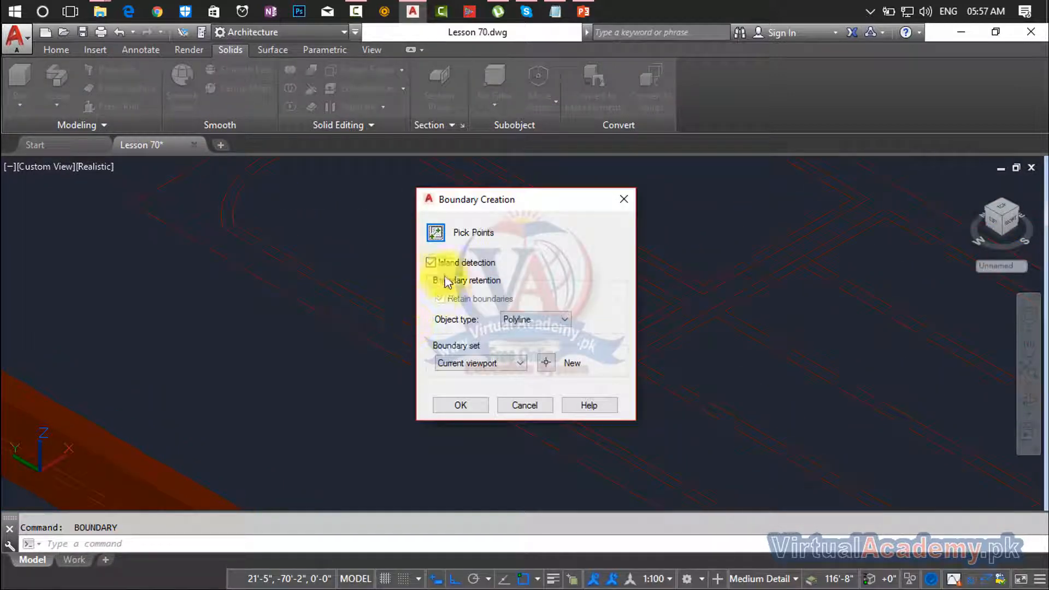
left_click(436, 234)
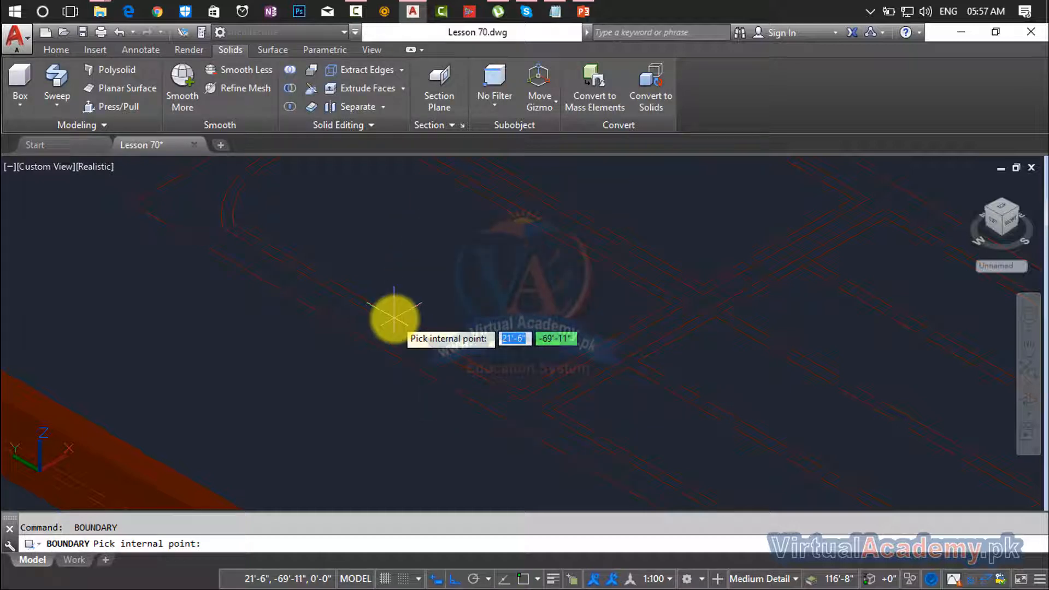
left_click(395, 322)
key("Return")
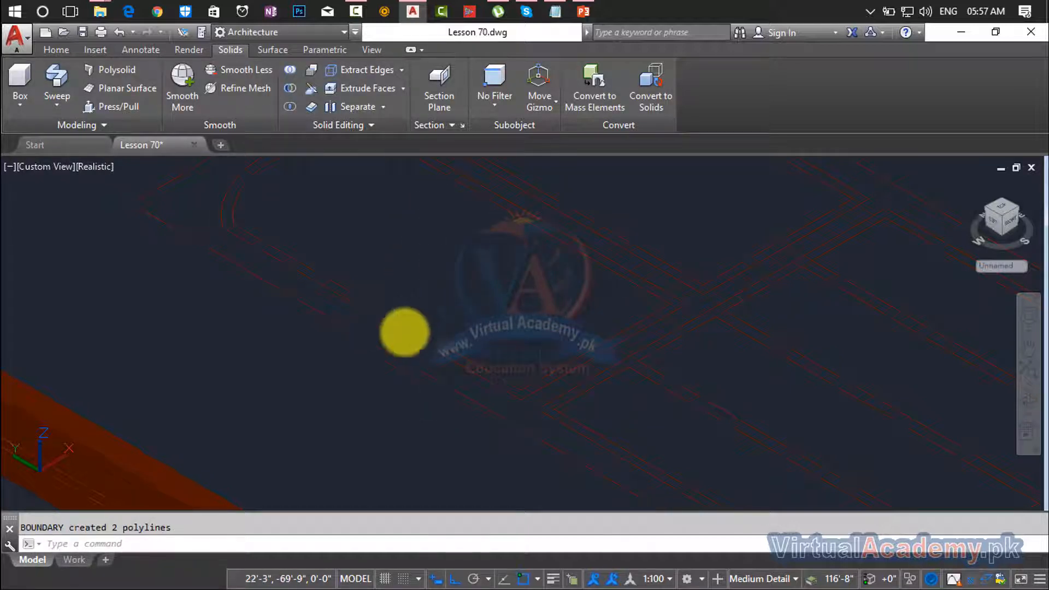
middle_click_drag(403, 332, 319, 436)
key("Escape")
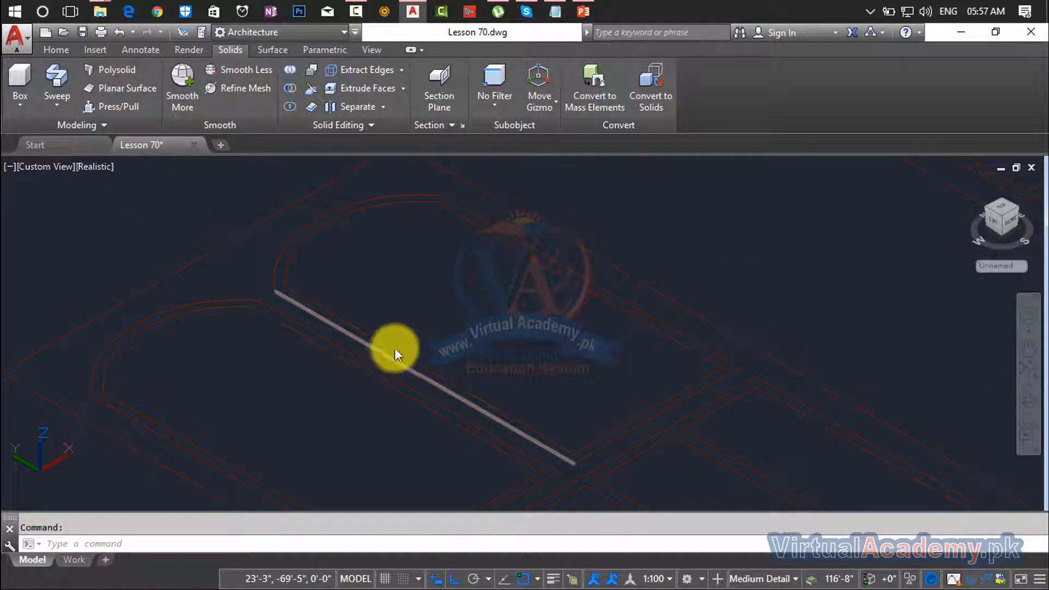
Create boundary polylines from the strip between the outer and inner outlines of the rear arched frame.
key("Return")
left_click(434, 234)
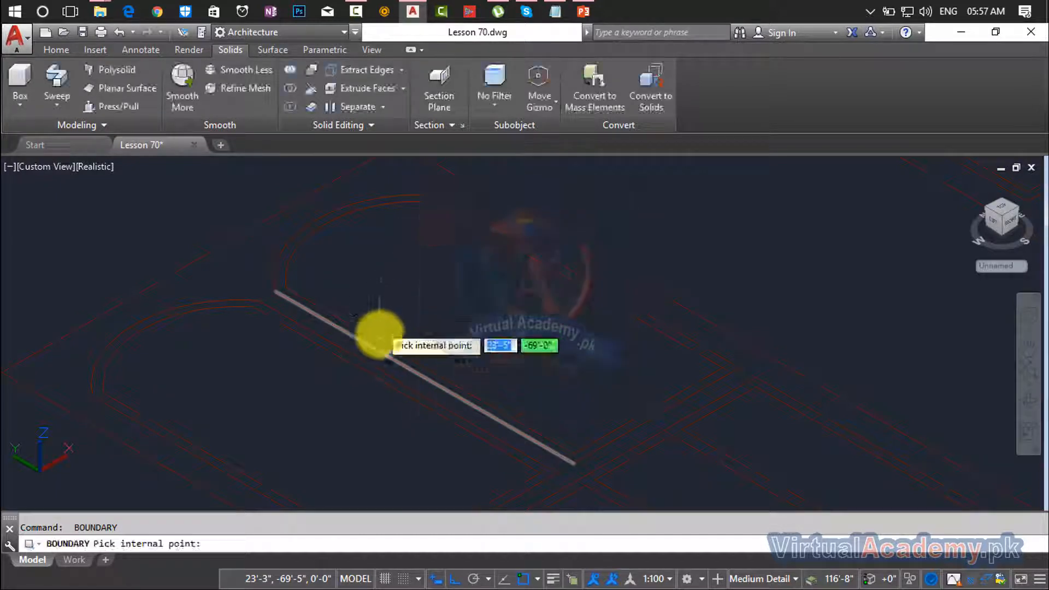
left_click(382, 347)
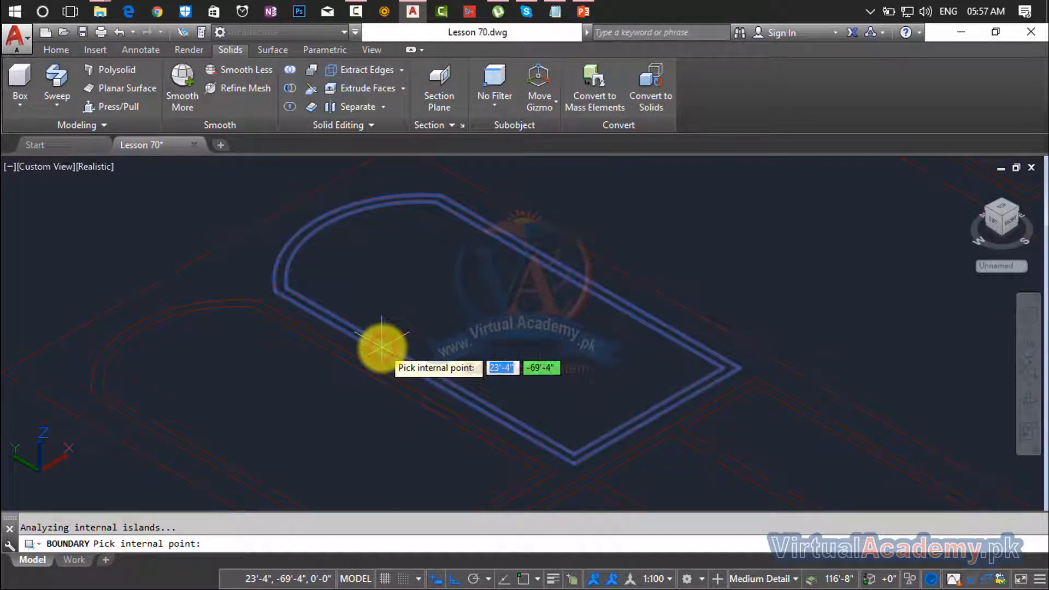
key("Return")
Press/pull the narrow strip around the front arched panel 3 inches downward in the middle door layout.
scroll(395, 341, "down", 2)
middle_click_drag(395, 341, 473, 291)
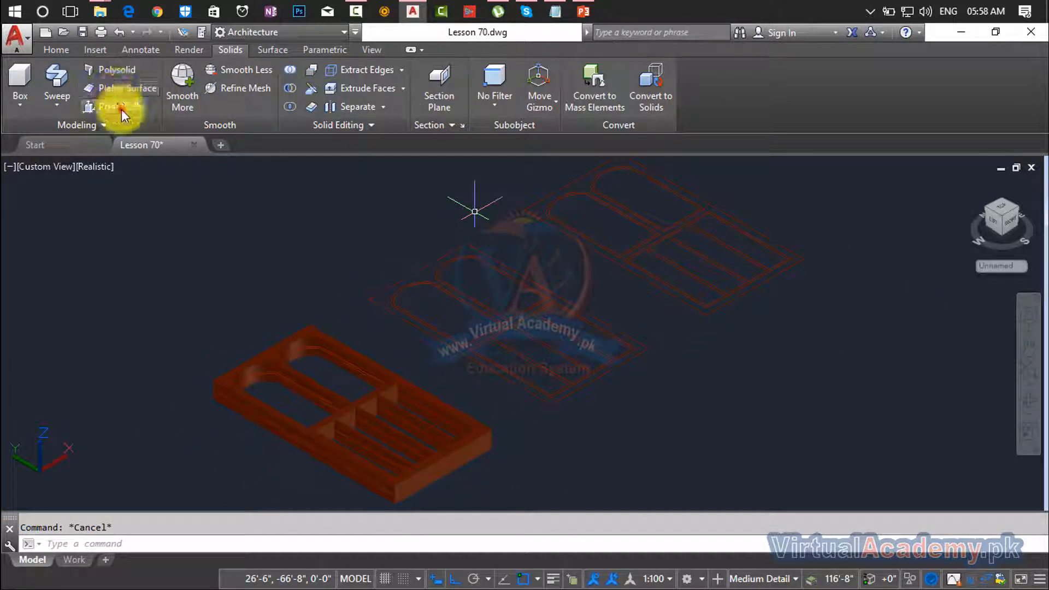
scroll(417, 318, "up", 4)
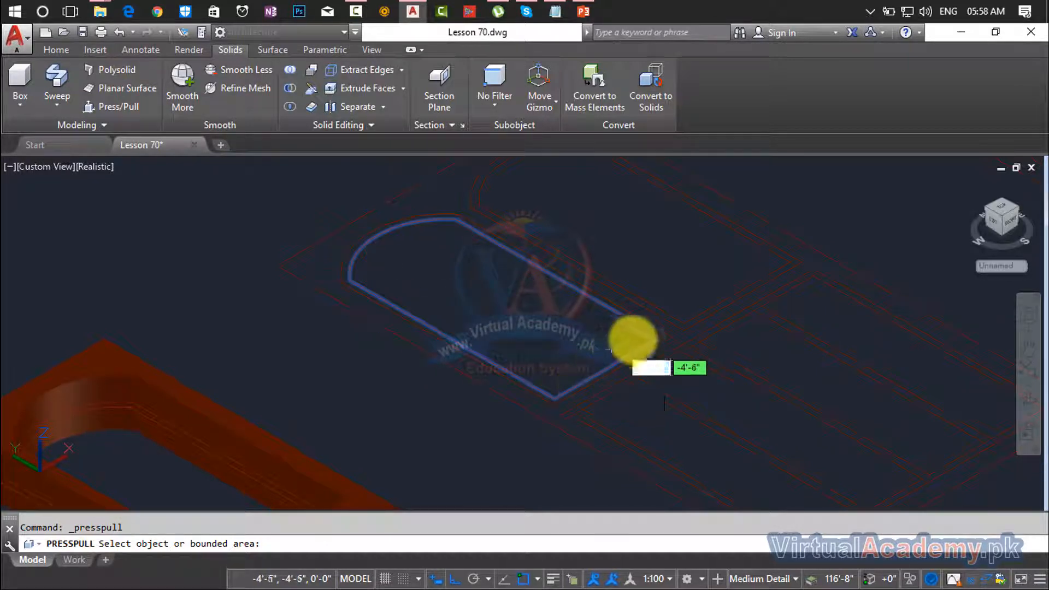
scroll(654, 327, "up", 2)
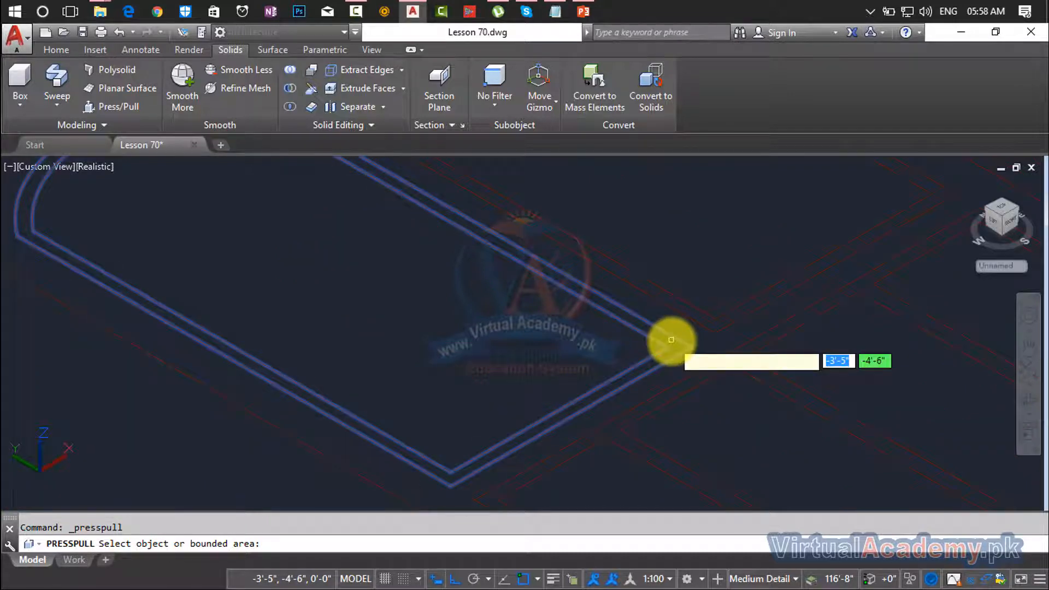
left_click(667, 344)
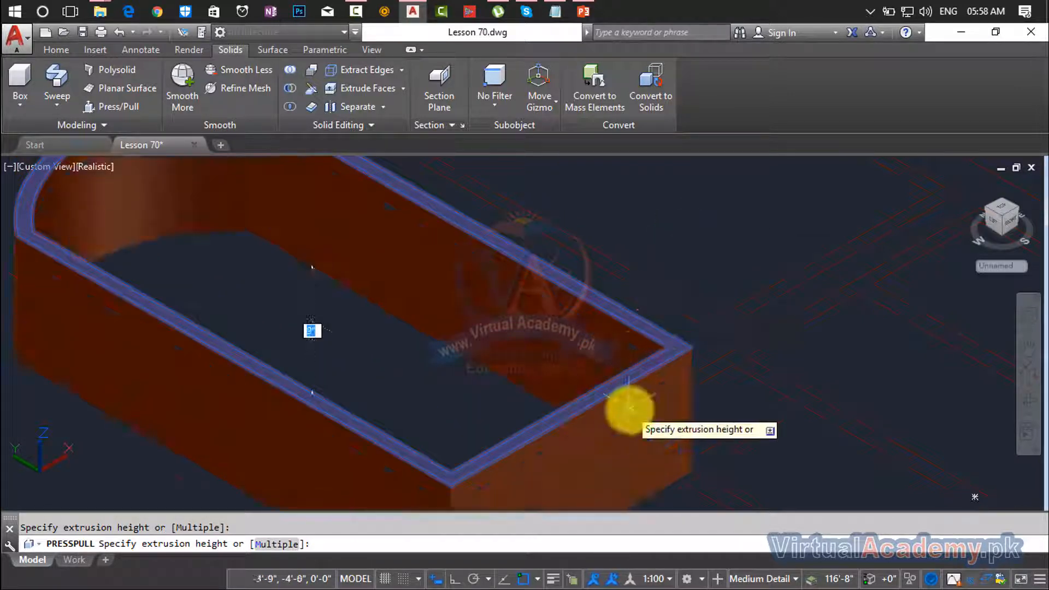
middle_click_drag(628, 412, 724, 251, "shift")
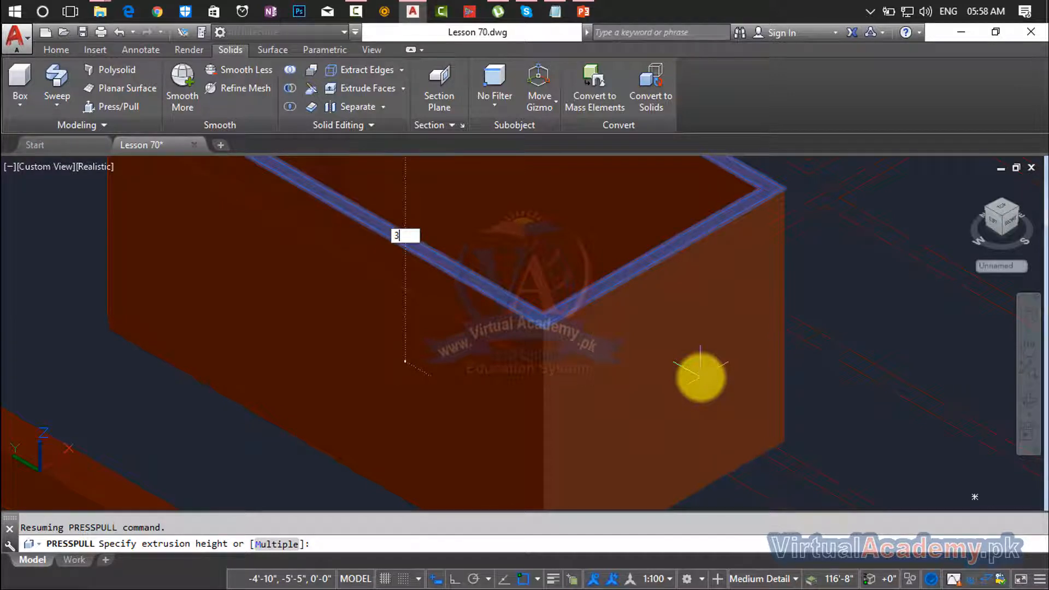
key("Return")
Press/pull the top face of the front arched frame 3 inches upward.
middle_click_drag(687, 316, 628, 476)
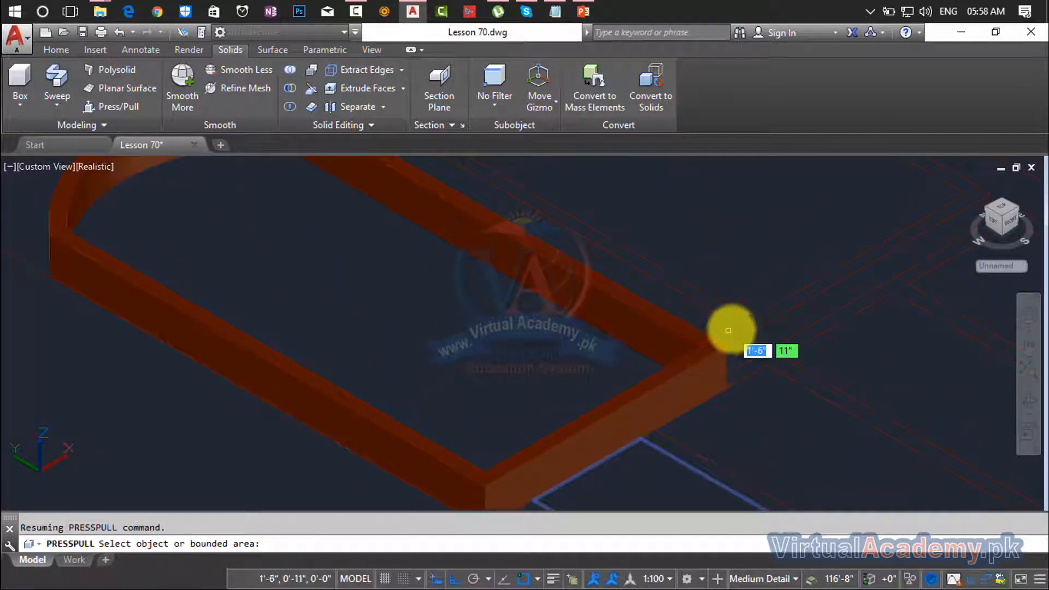
left_click(718, 347)
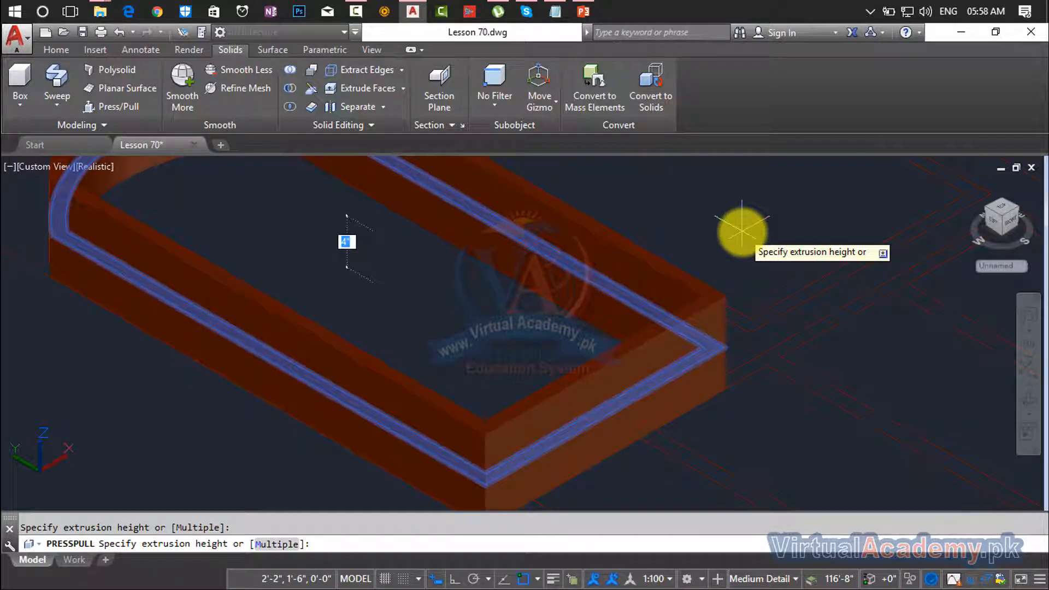
type("3'")
key("Return")
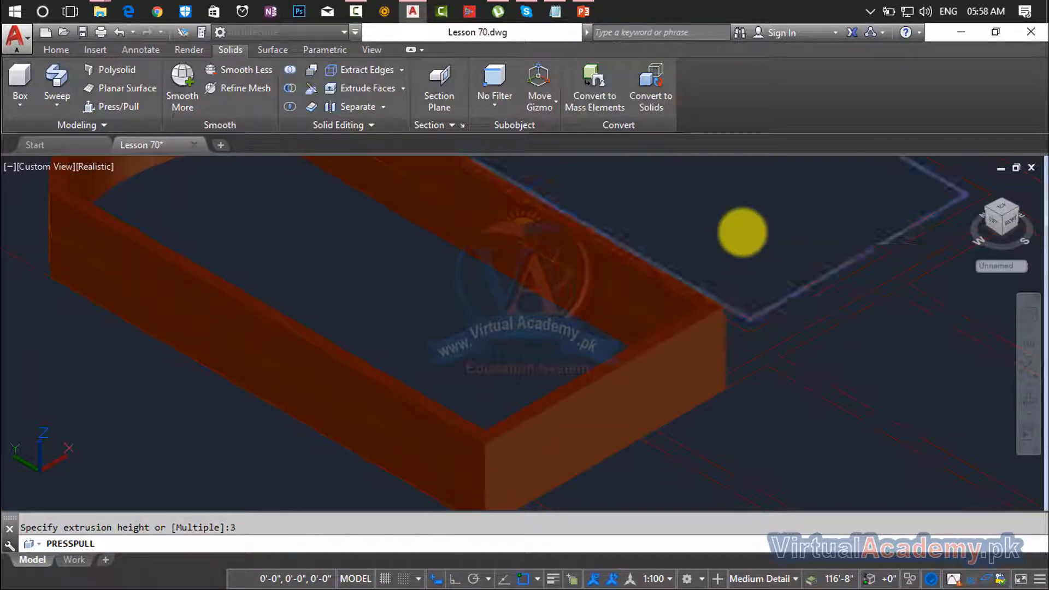
Press/pull the narrow strip around the rear arched panel 3 inches downward, beside the front arched frame.
middle_click_drag(743, 231, 591, 367)
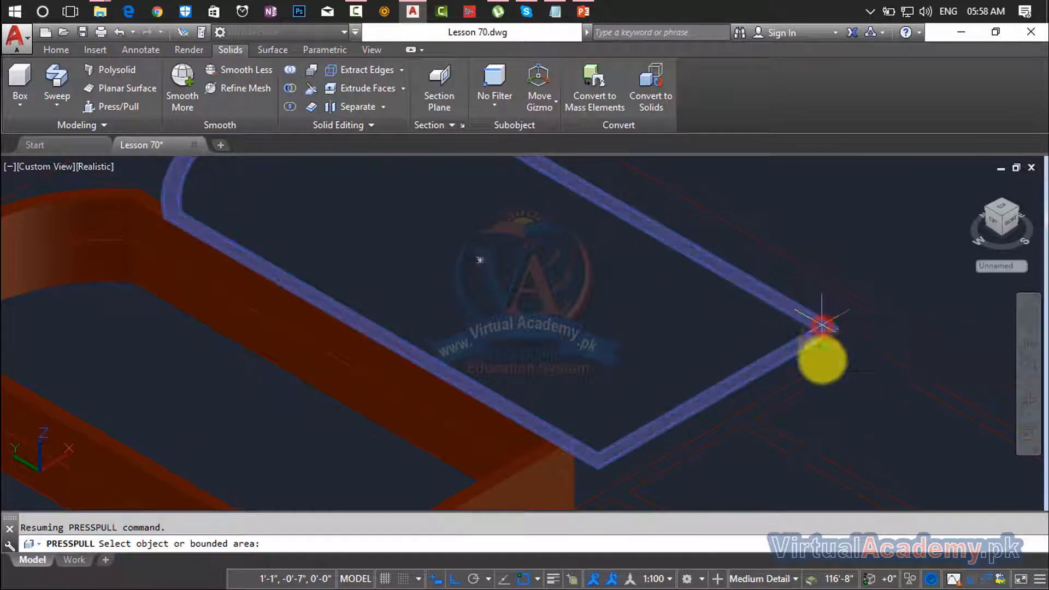
left_click(820, 356)
type("3")
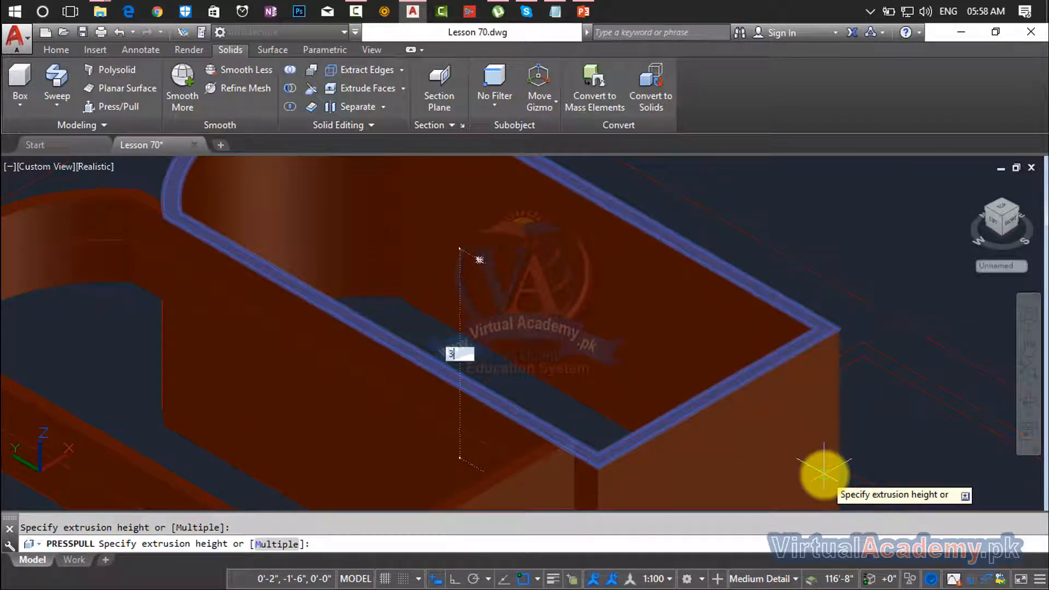
type("'")
key("Return")
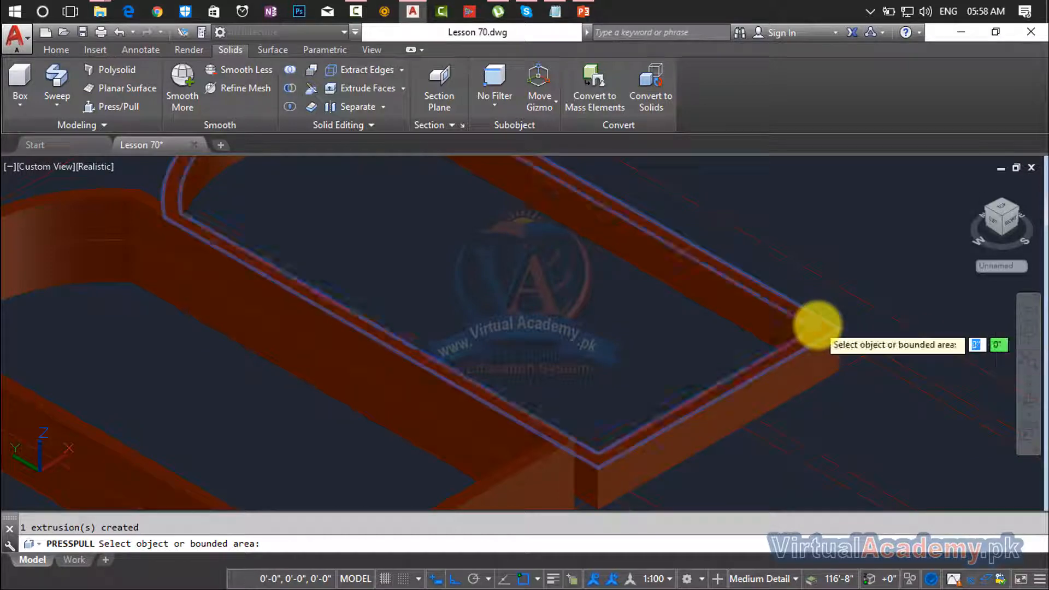
Press/pull the top face of the rear arched frame 3 inches upward.
left_click(818, 325)
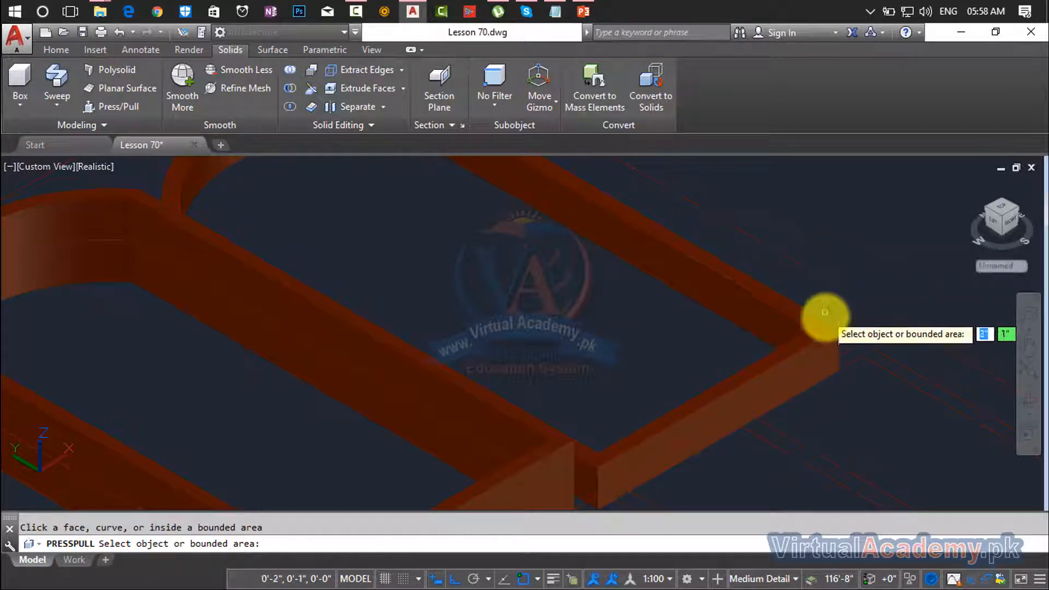
left_click(820, 323)
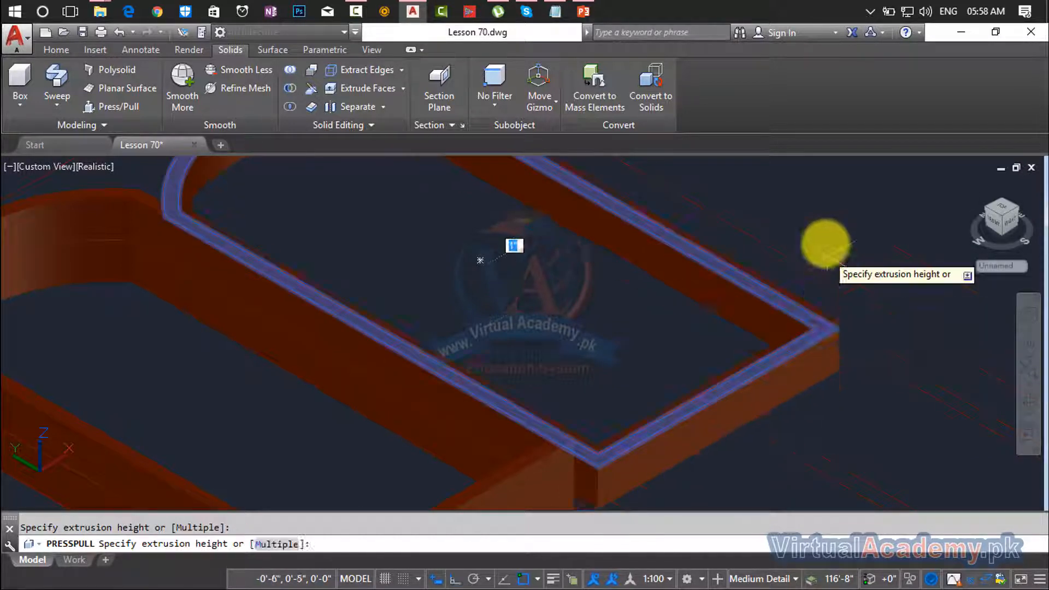
type("3")
key("Return")
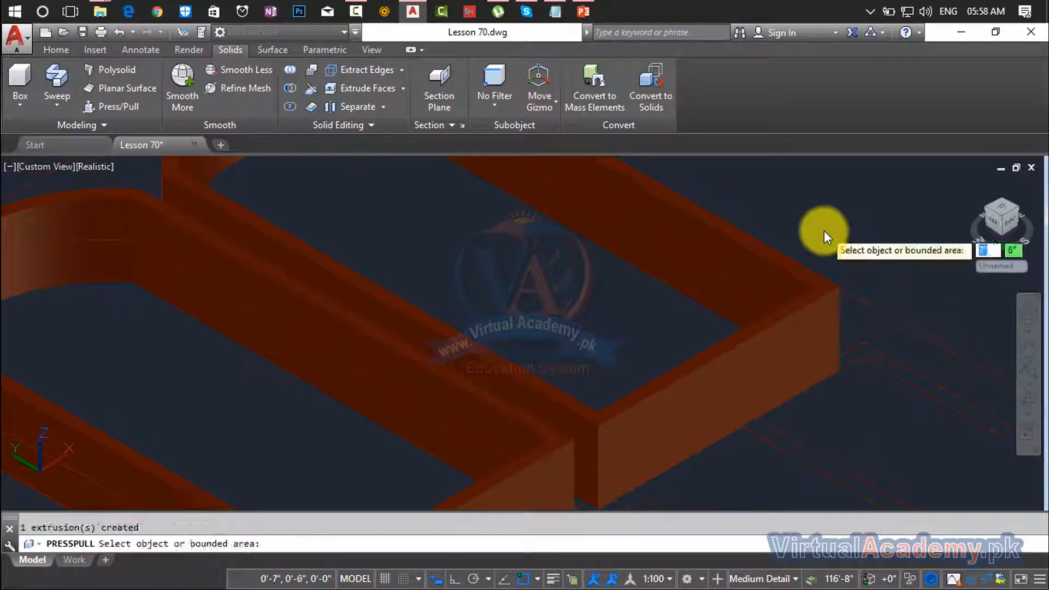
middle_click_drag(824, 229, 758, 265)
key("Escape")
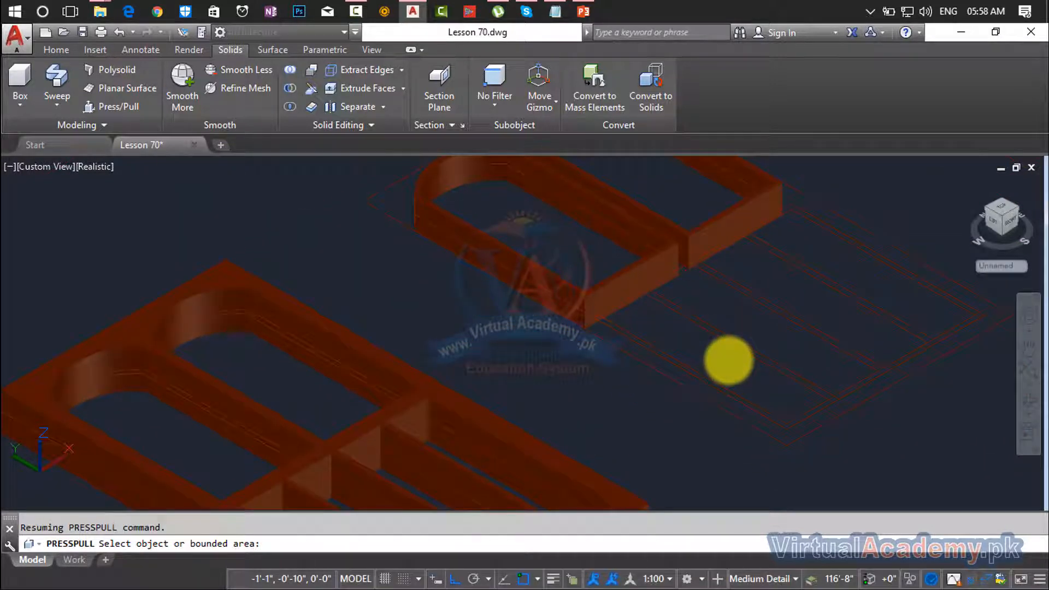
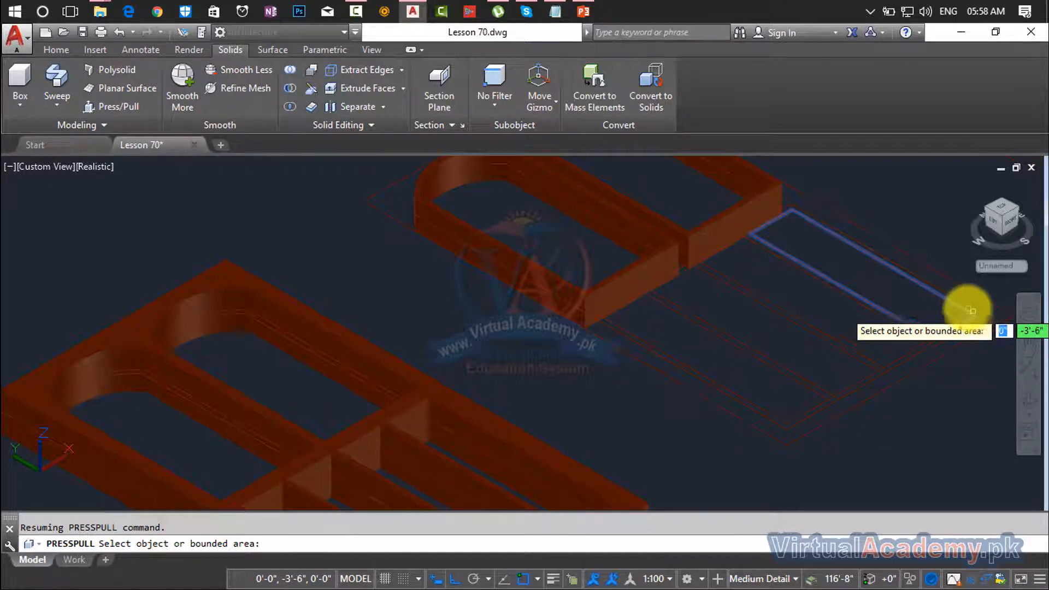
Press/pull the slatted frame outline with its dividers 3 inches downward, next to the arched frames.
scroll(974, 312, "up", 4)
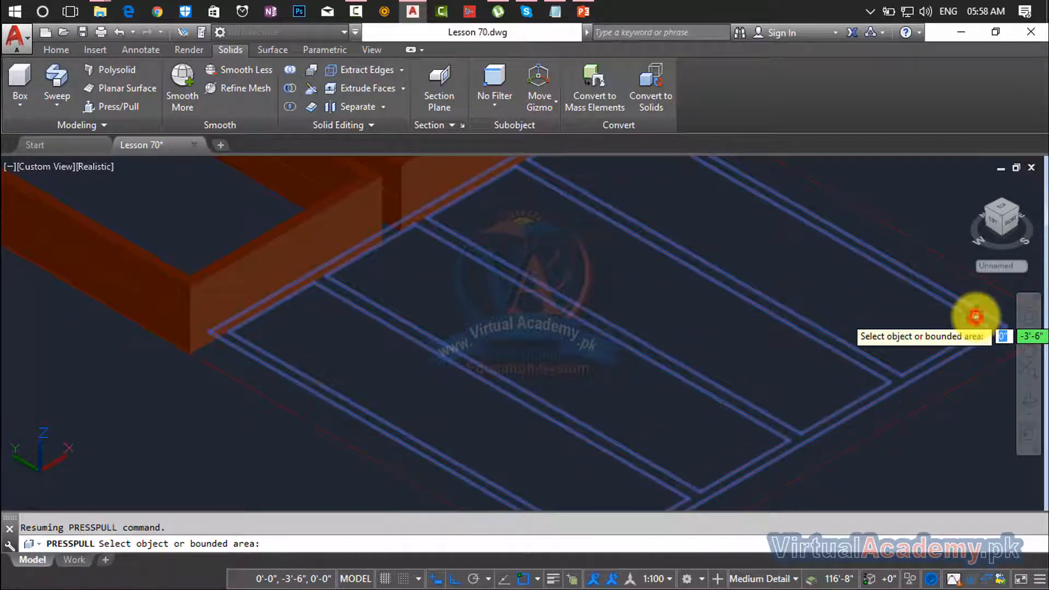
left_click(975, 317)
scroll(960, 300, "down", 2)
scroll(875, 246, "down", 2)
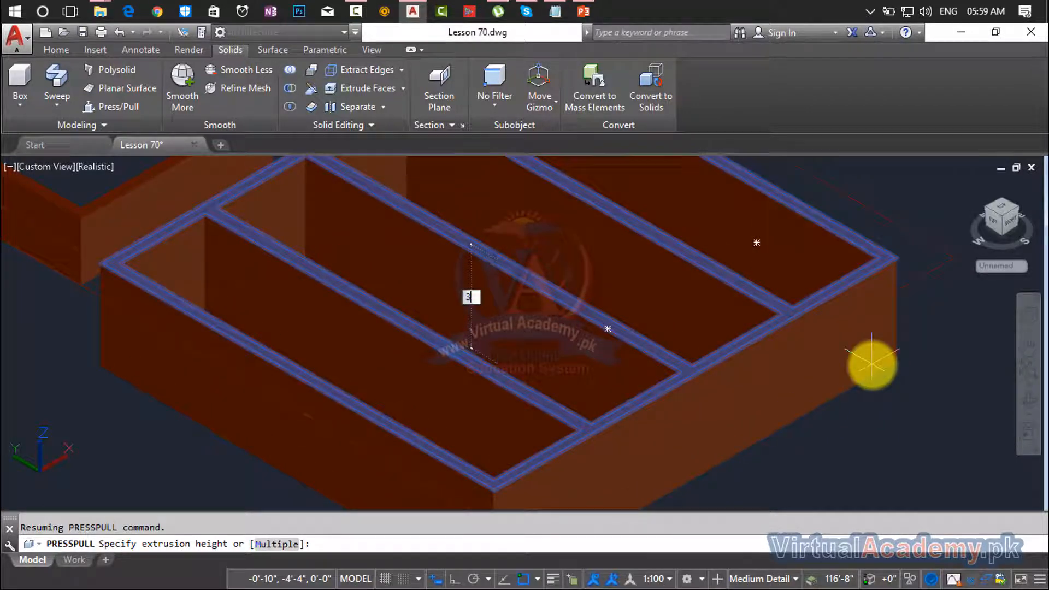
type("3")
key("Return")
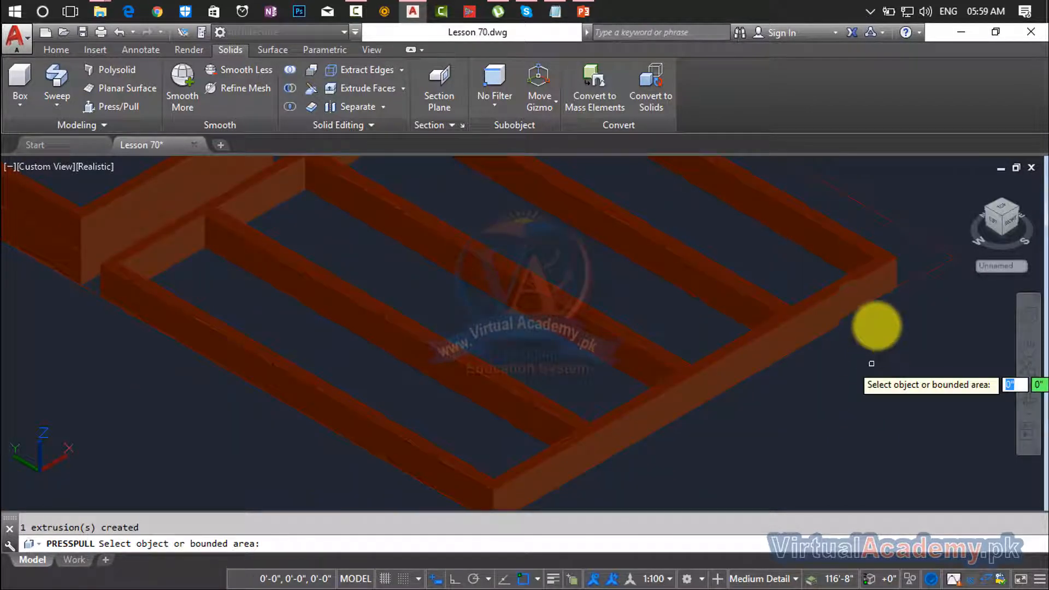
Press/pull the top face of the slatted frame and its dividers 3 inches upward.
left_click(857, 237)
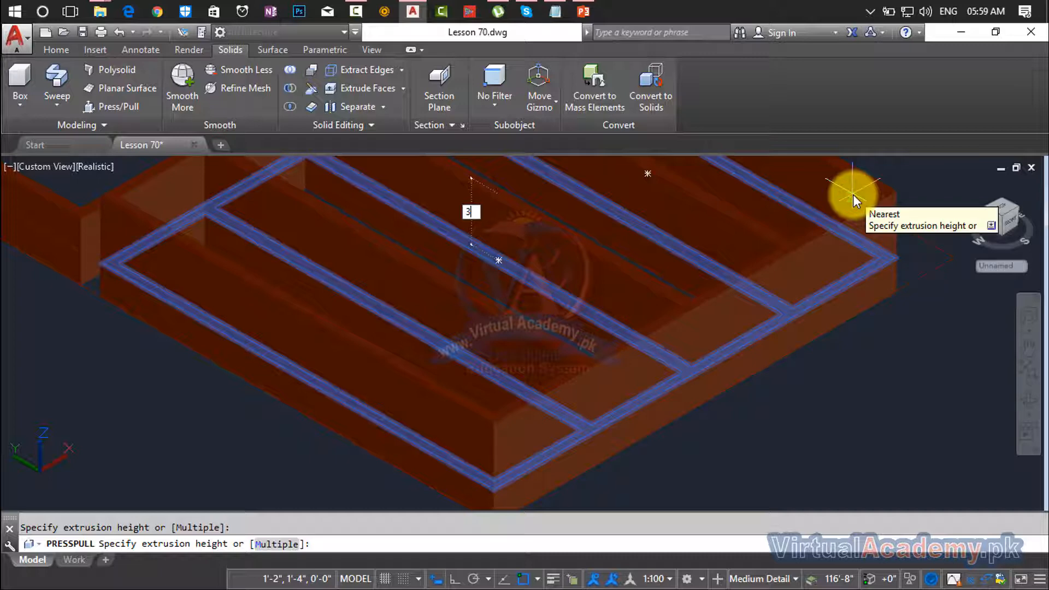
type("3")
key("Return")
Press/pull the two arched and four rectangular panel areas of the remaining flat layout together 1.5 inches downward, using the Multiple option.
scroll(849, 224, "down", 5)
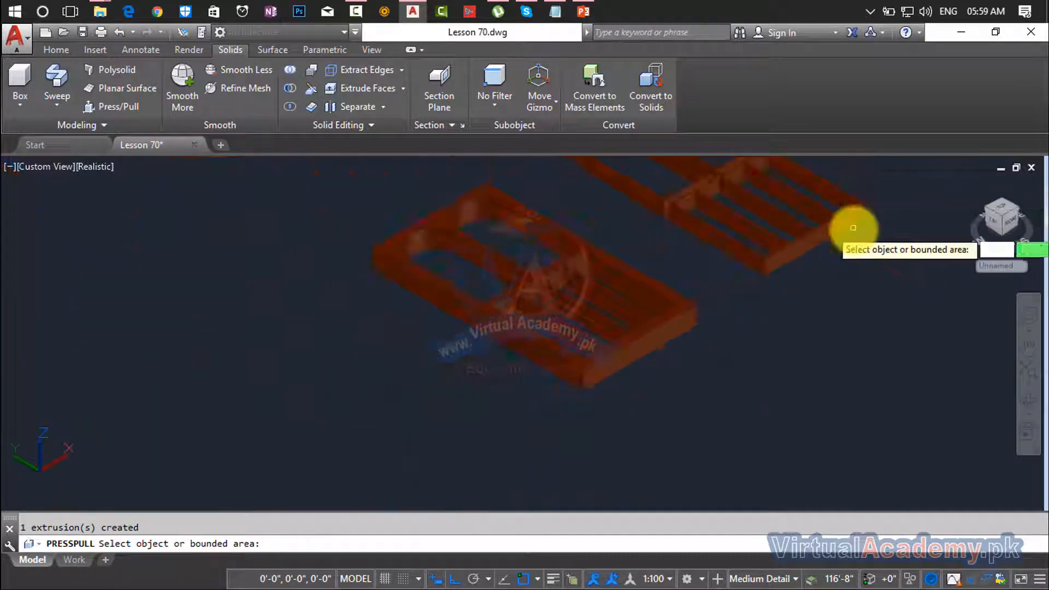
middle_click_drag(843, 243, 675, 389)
middle_click_drag(716, 304, 640, 410)
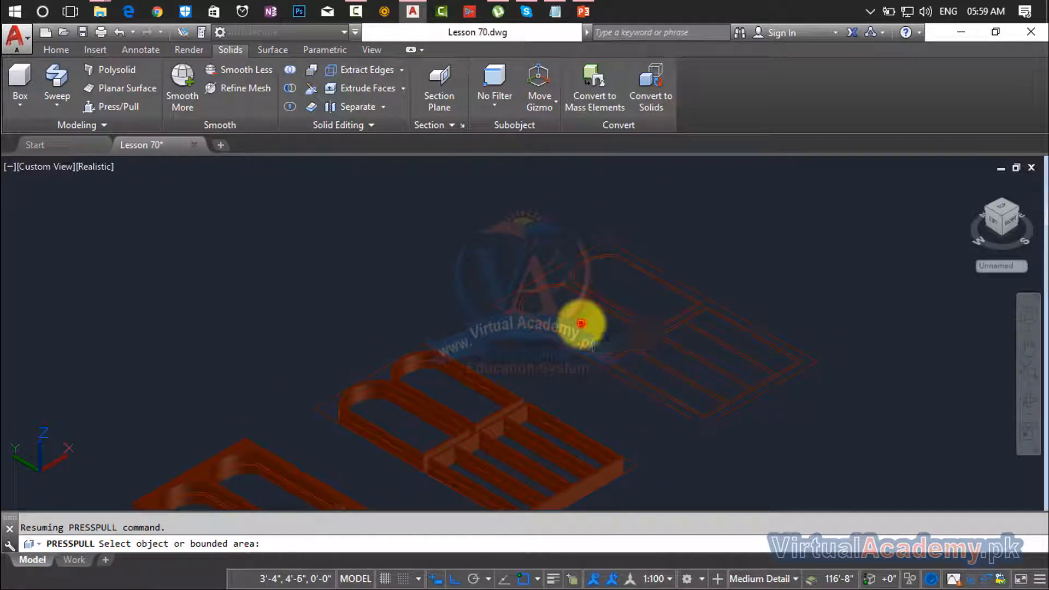
left_click(97, 106)
left_click(579, 323)
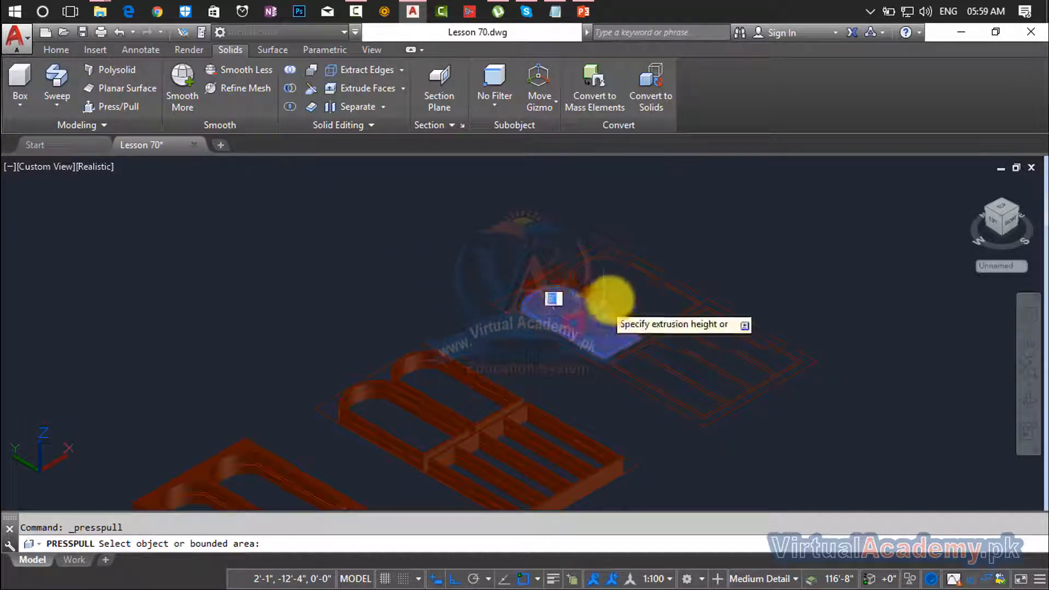
type("m")
key("Return")
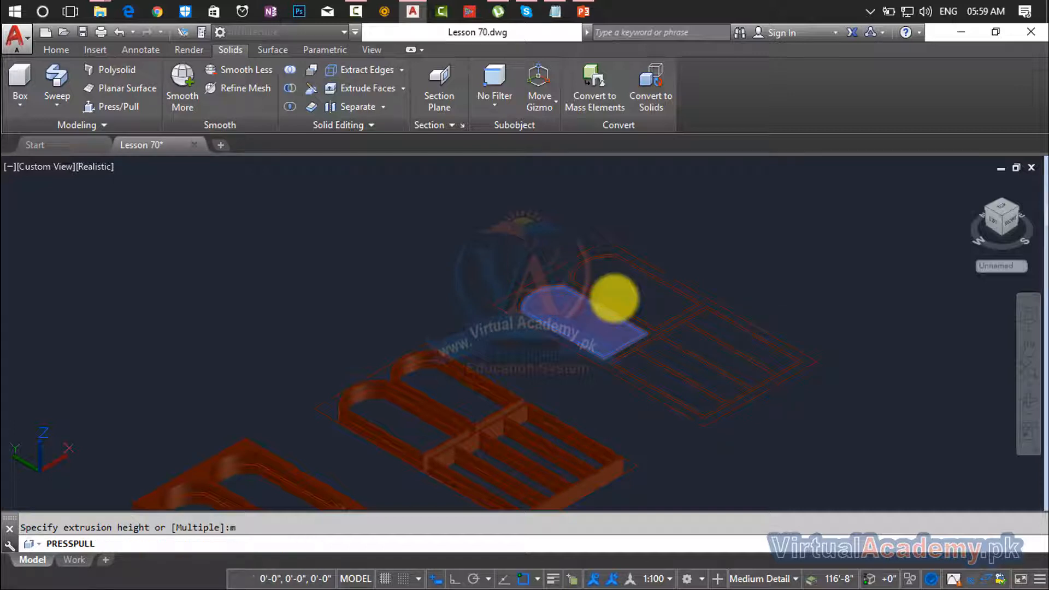
left_click(617, 298)
left_click(730, 335)
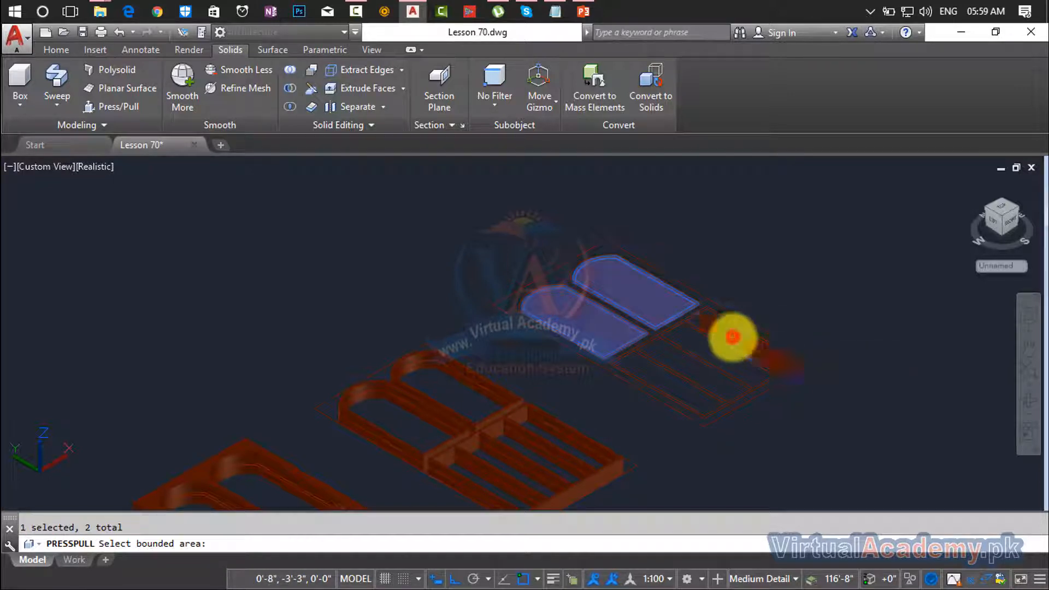
left_click(718, 356)
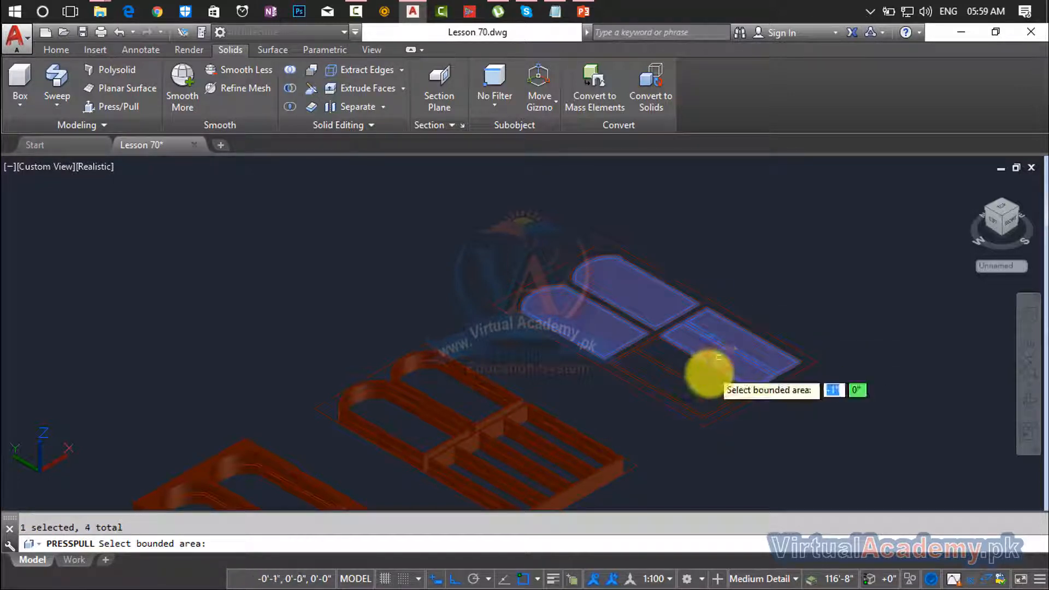
left_click(704, 376)
left_click(696, 394)
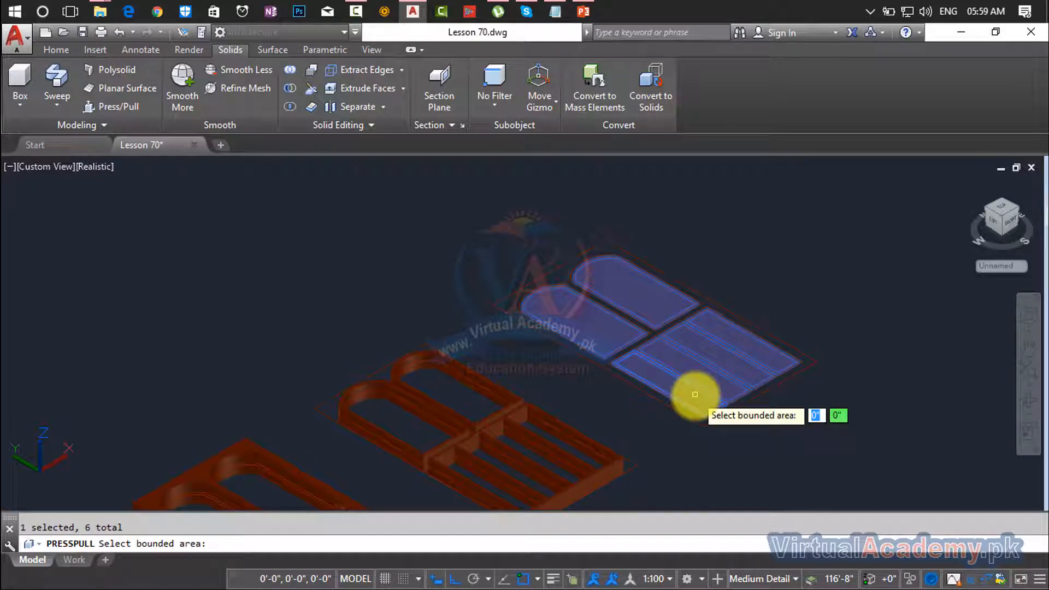
key("Return")
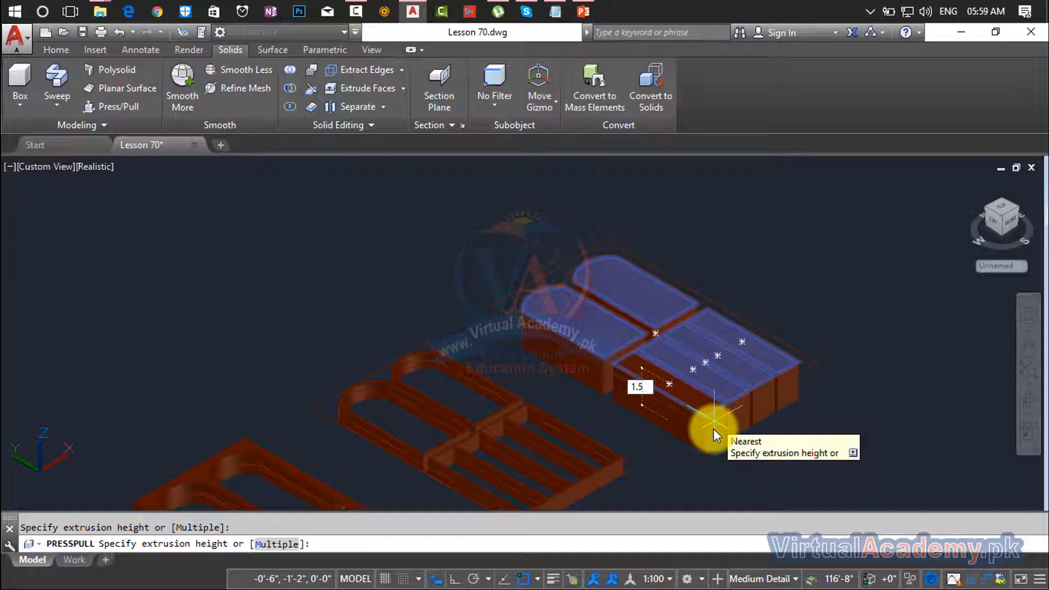
left_click(713, 428)
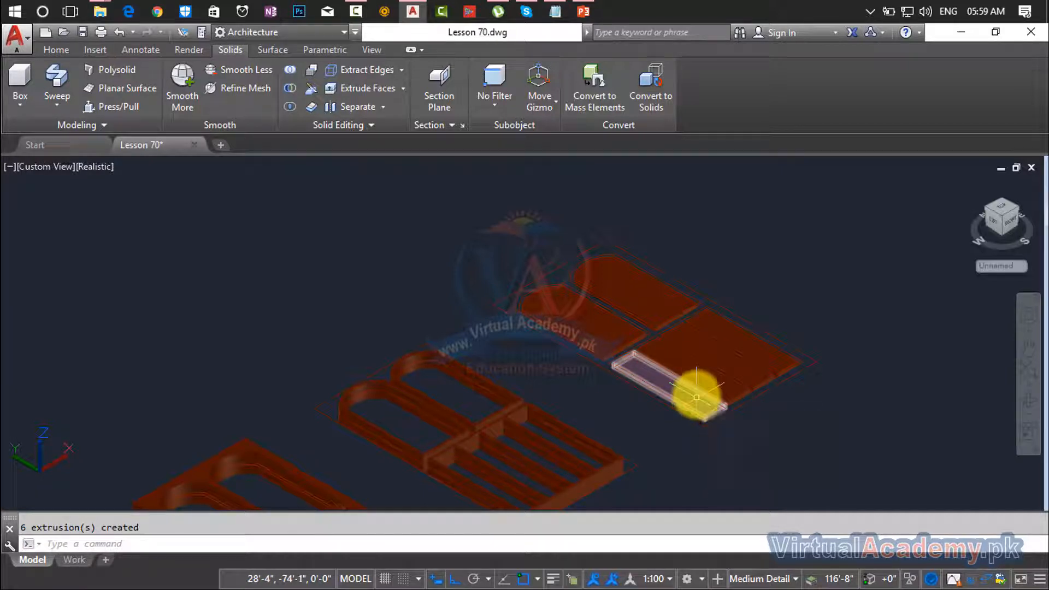
Press/pull the top face of the rear arched panel upward in the newly extruded panel set.
key("Return")
left_click(648, 314)
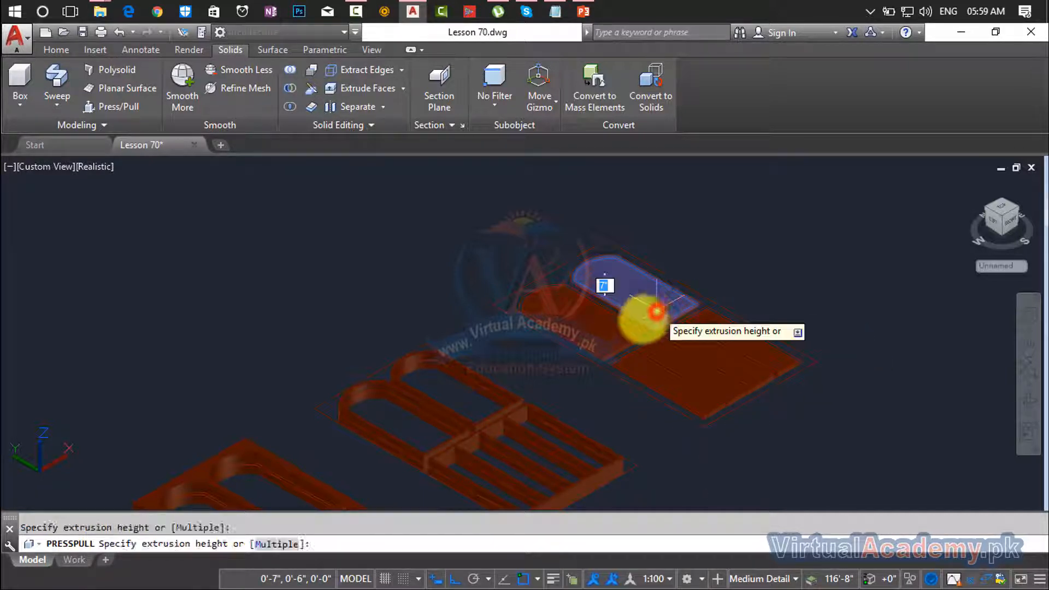
left_click(623, 327)
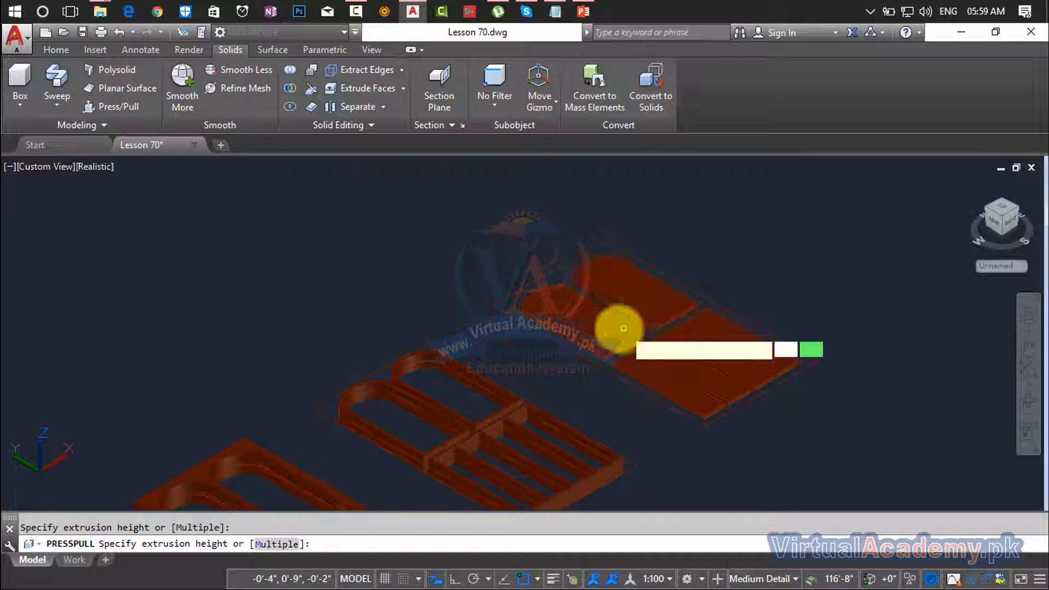
Press/pull the top faces of the two arched and four rectangular panels together 1.5 inches upward, using the Multiple option.
left_click(140, 109)
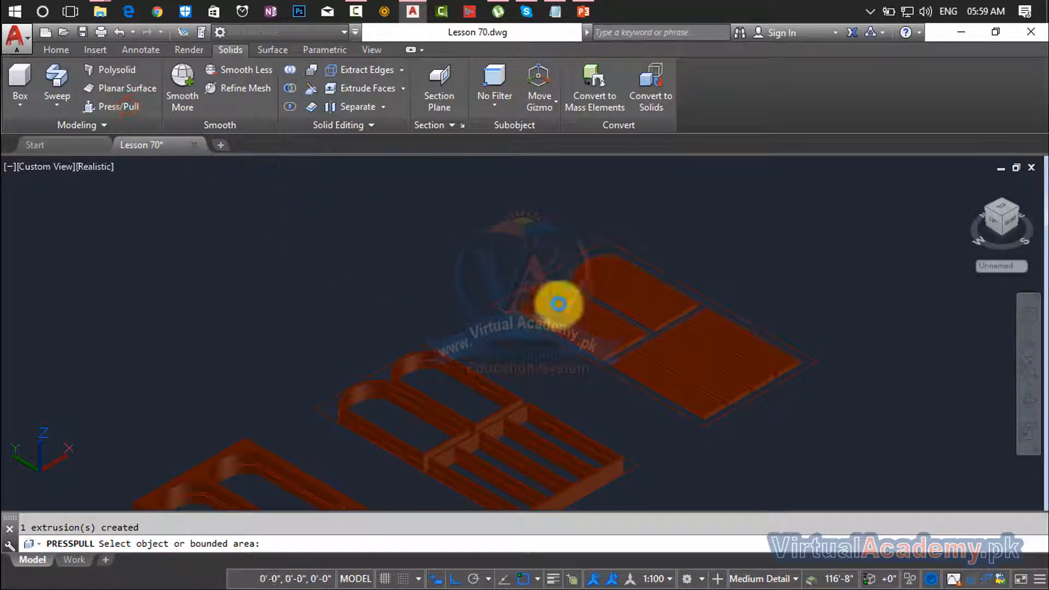
left_click(604, 288)
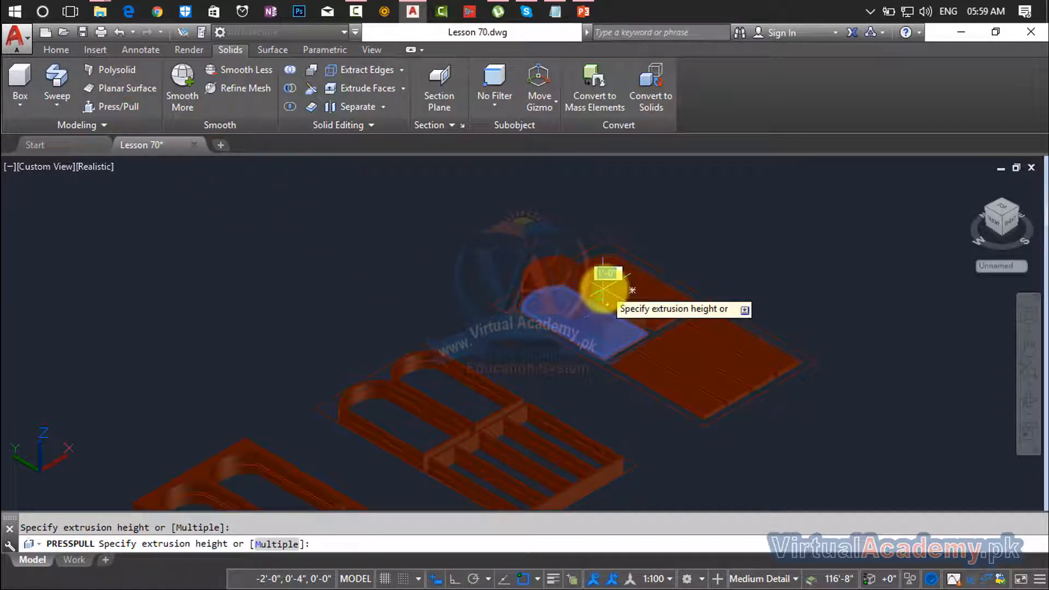
type("m")
key("Return")
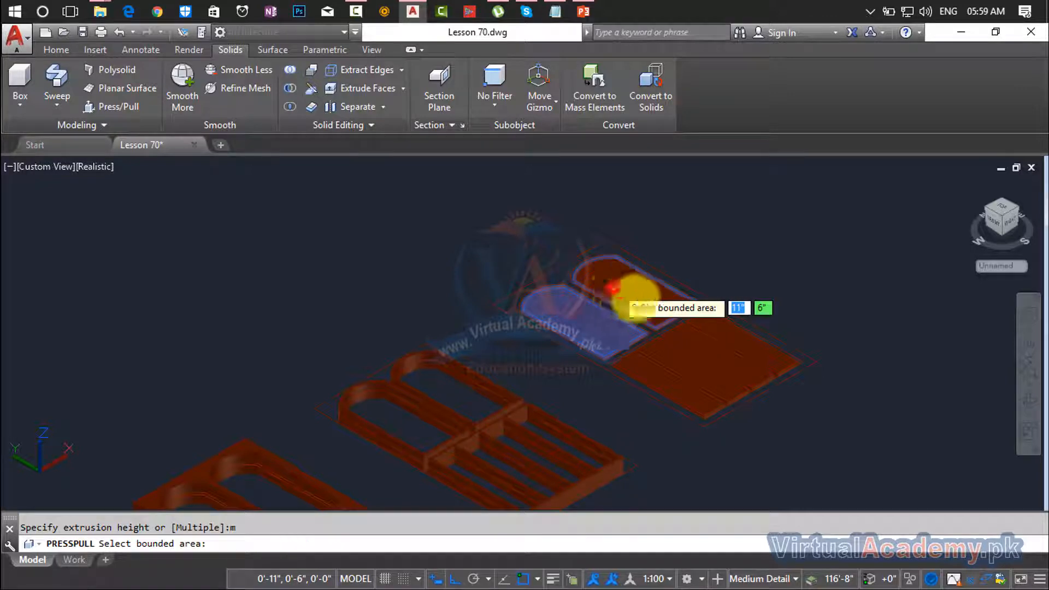
left_click(634, 293)
left_click(733, 345)
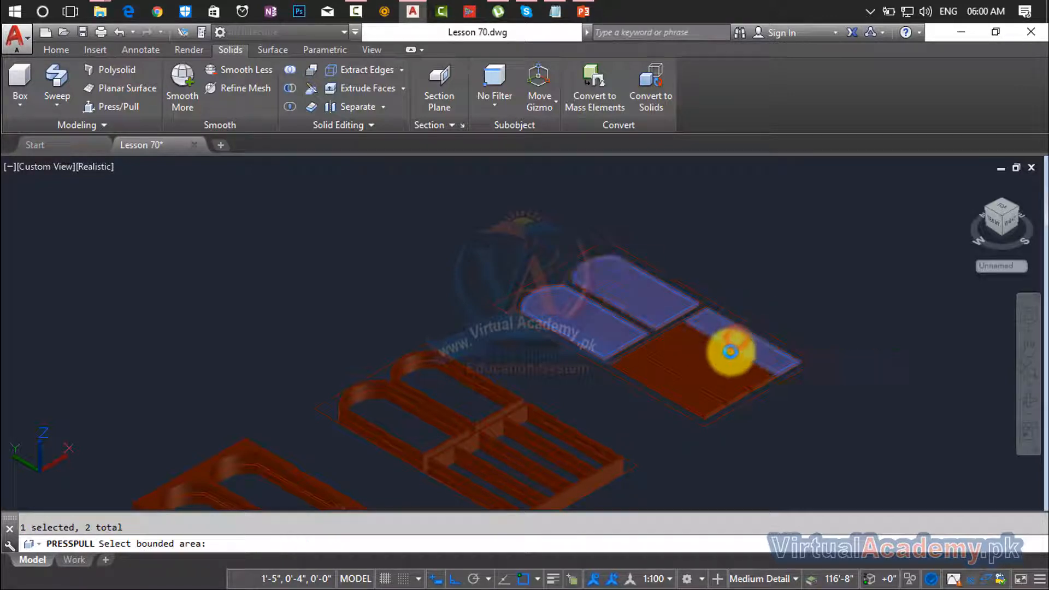
left_click(728, 358)
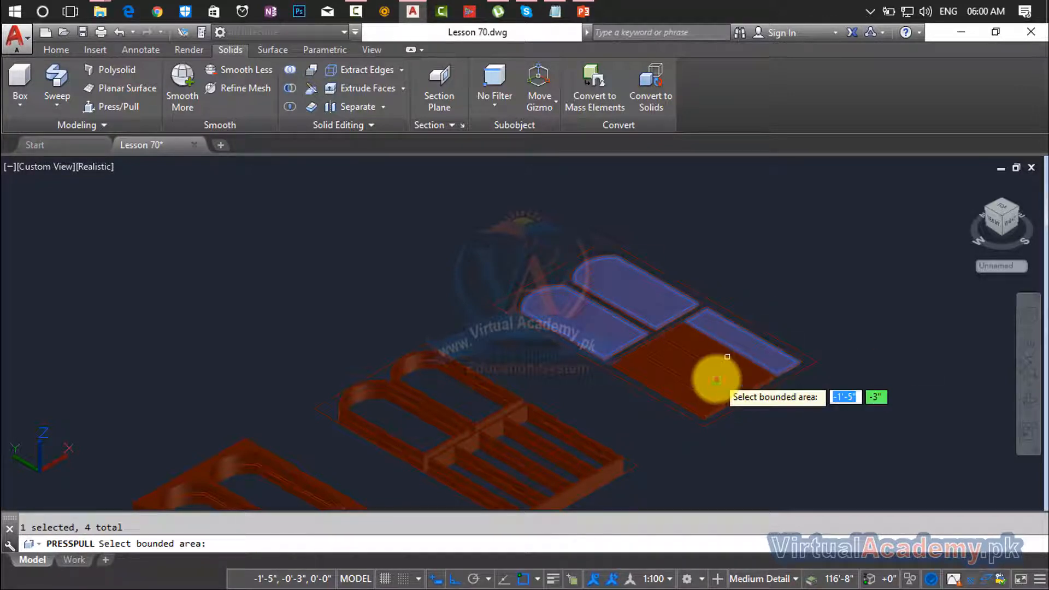
left_click(710, 387)
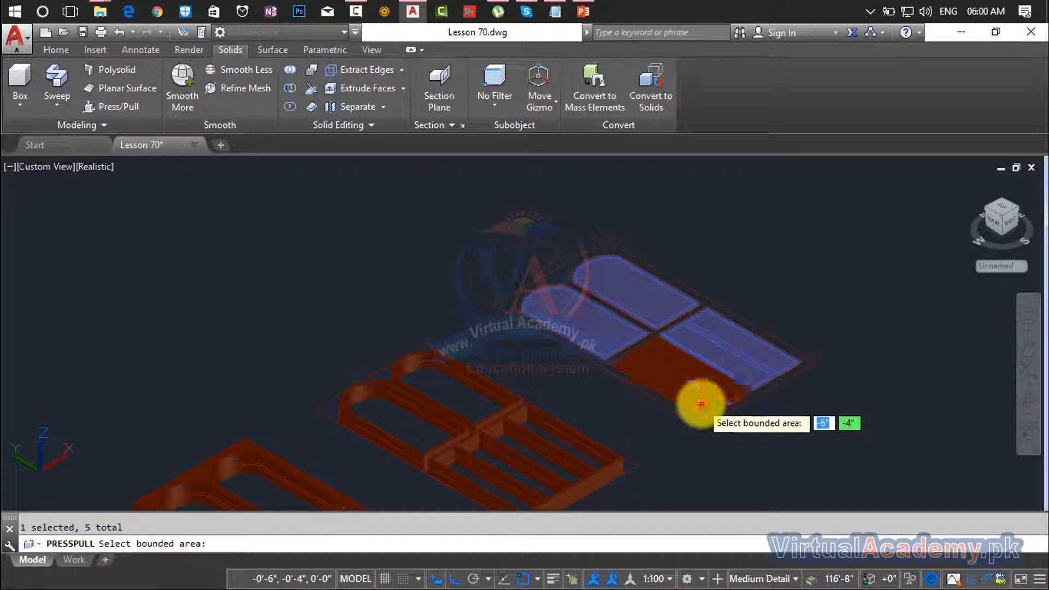
left_click(699, 403)
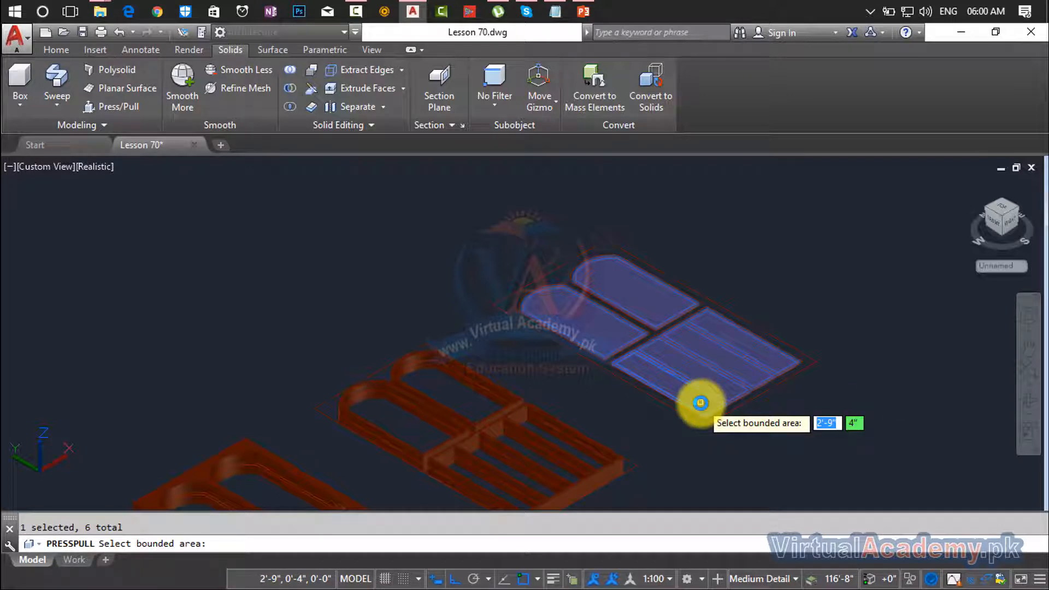
key("Return")
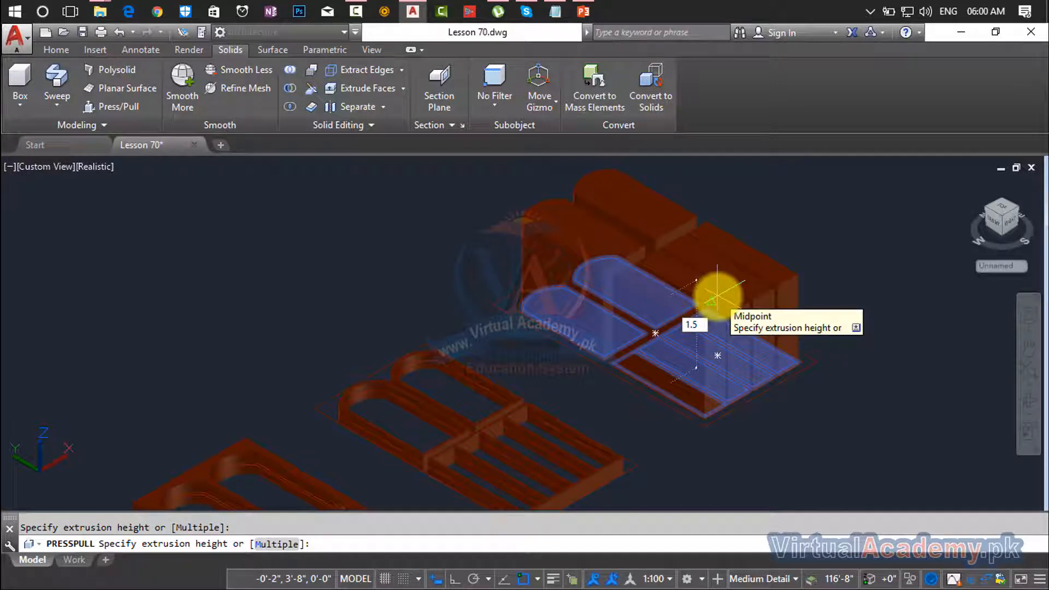
key("Return")
Erase the leftover arc at the rear arched panel and the stray outline line beyond the arched ends of the panel set.
scroll(710, 295, "down", 6)
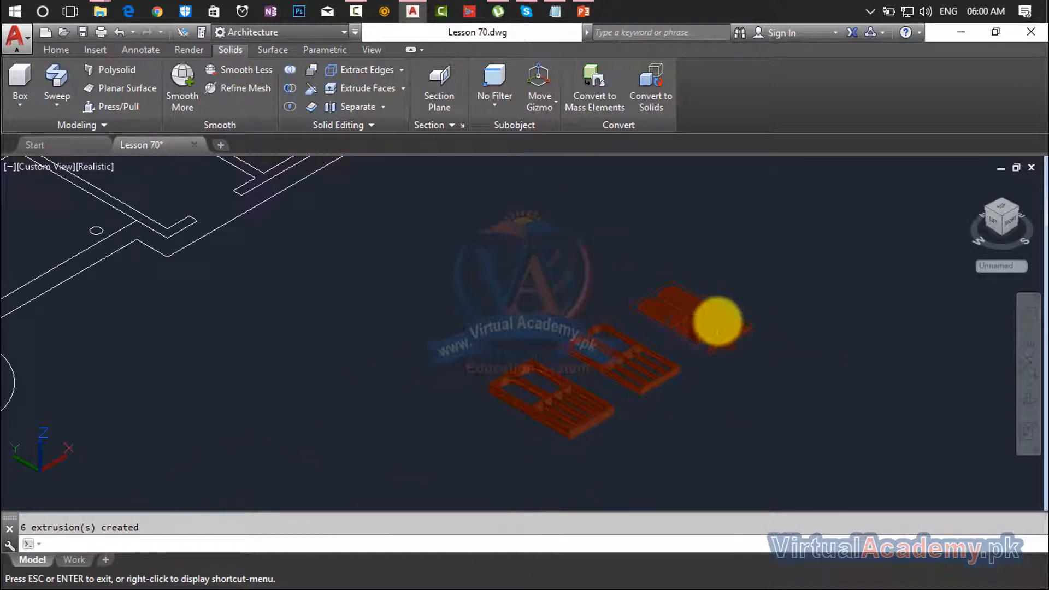
scroll(677, 295, "up", 10)
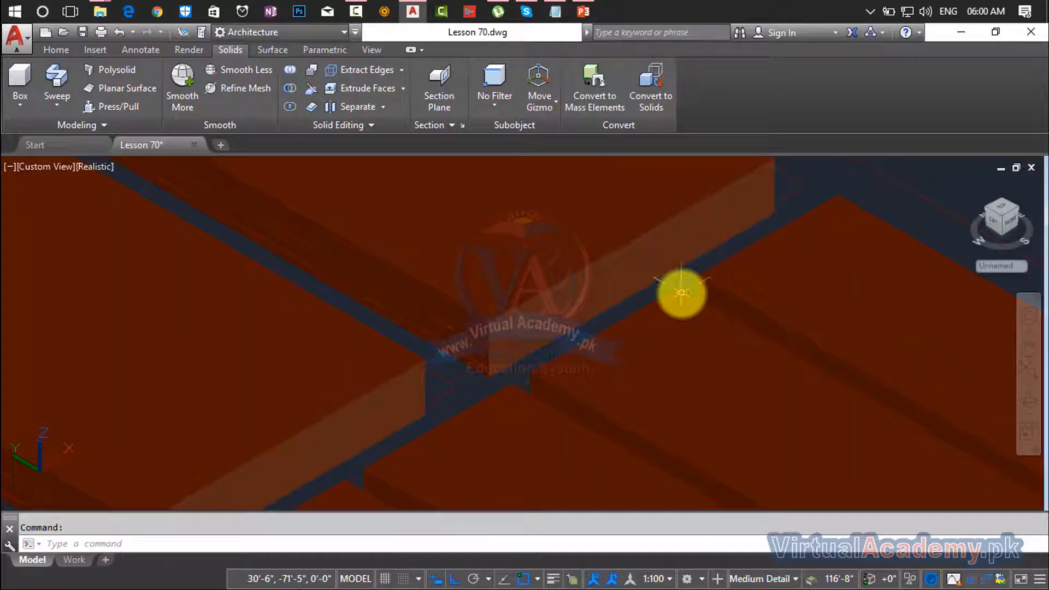
scroll(681, 293, "down", 5)
scroll(719, 330, "up", 2)
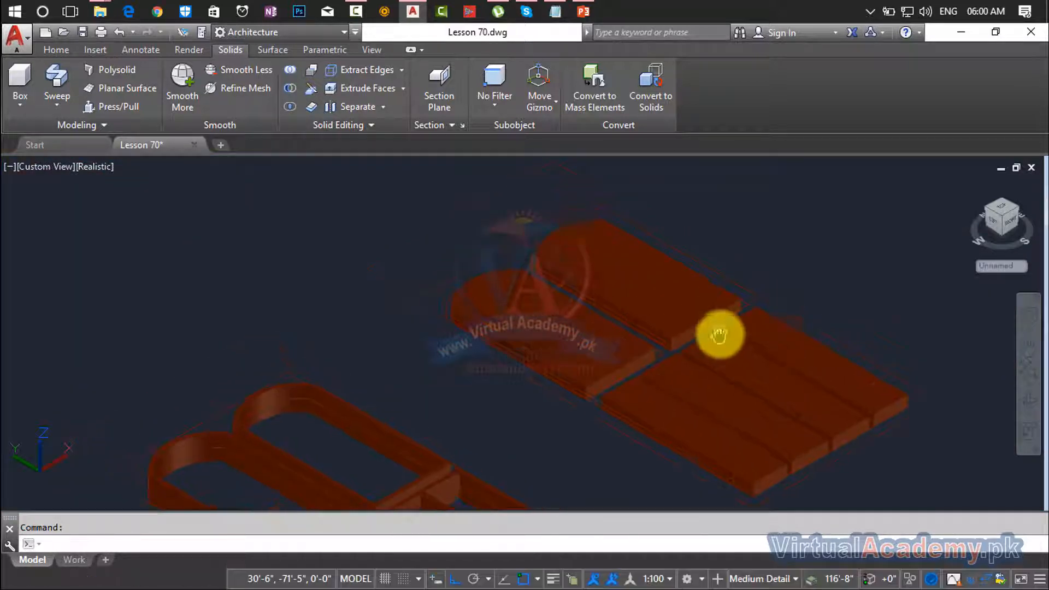
scroll(576, 277, "up", 2)
scroll(575, 277, "down", 3)
middle_click_drag(569, 270, 586, 317)
scroll(586, 316, "up", 5)
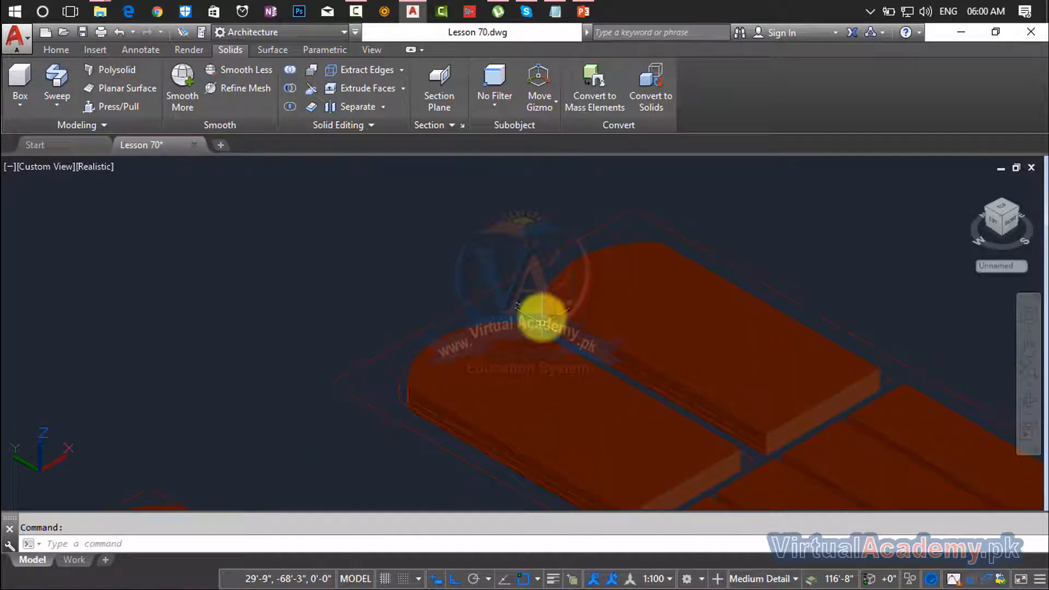
mouse_move(538, 319)
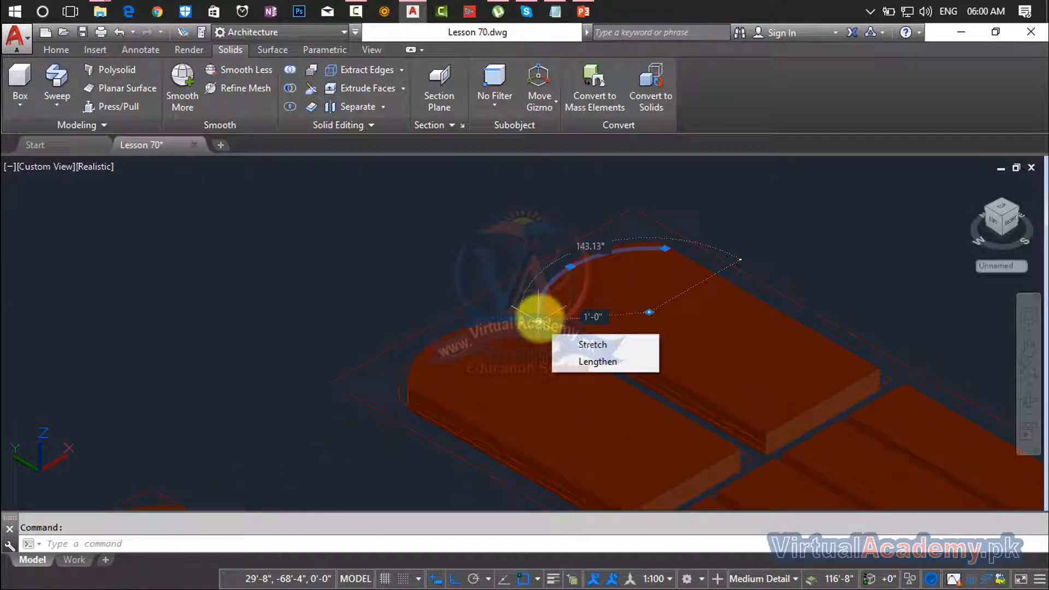
key("Escape")
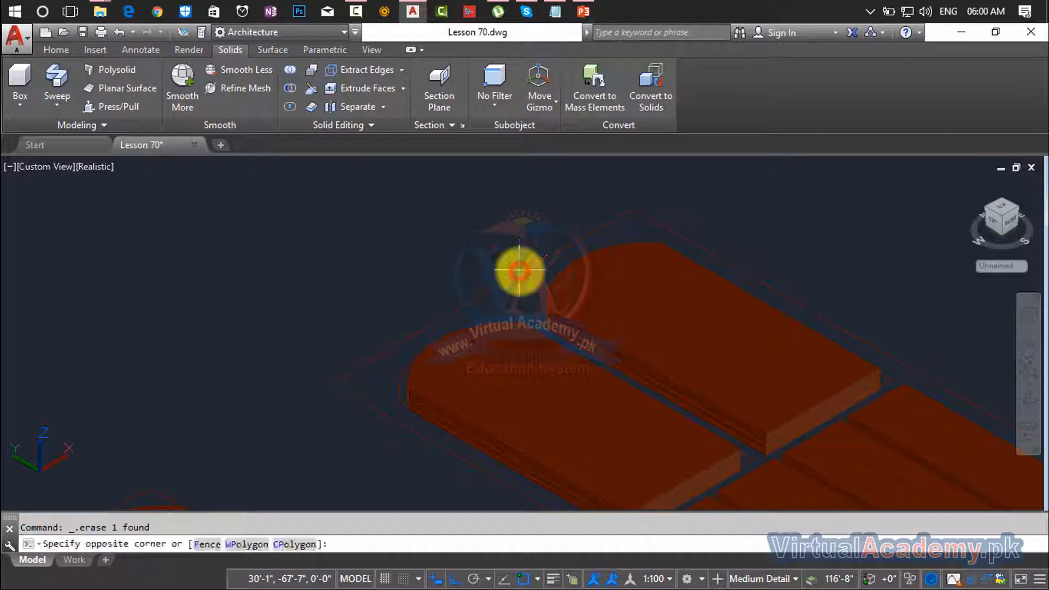
left_click(520, 274)
left_click(520, 273)
key("Delete")
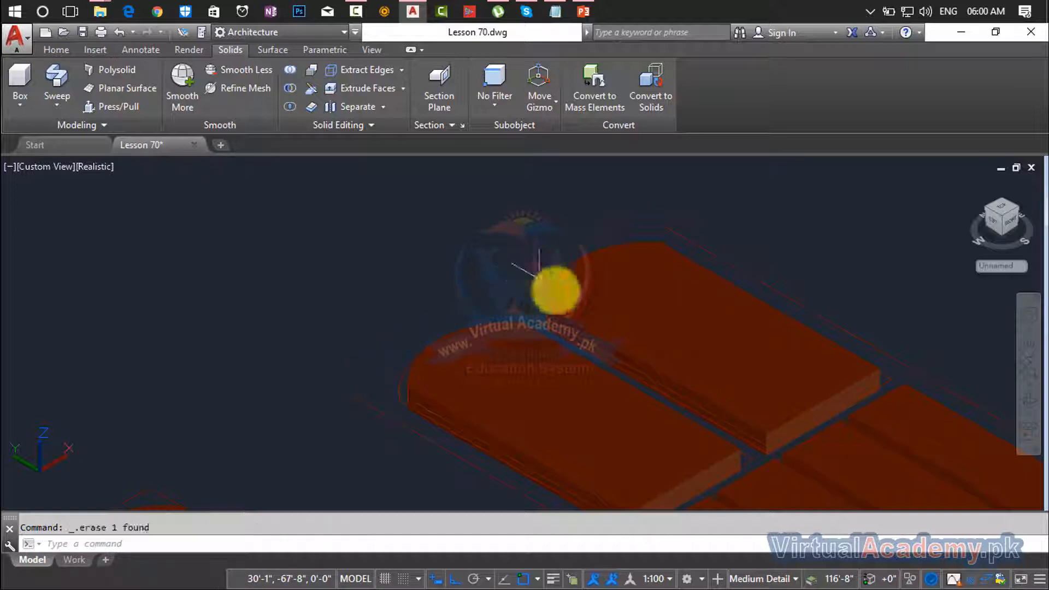
Move the whole panel set with its outline from the outline's front corner to the front corner of the middle slatted frame.
scroll(654, 366, "up", 5)
scroll(679, 381, "down", 7)
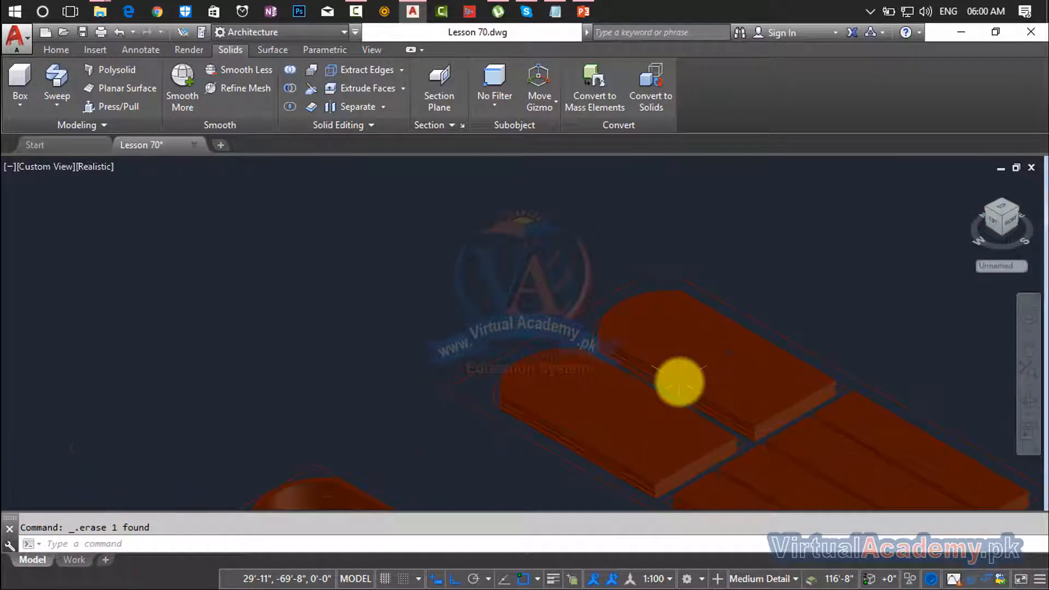
scroll(680, 381, "down", 5)
middle_click_drag(679, 381, 630, 278)
scroll(679, 379, "down", 2)
middle_click_drag(680, 379, 650, 307)
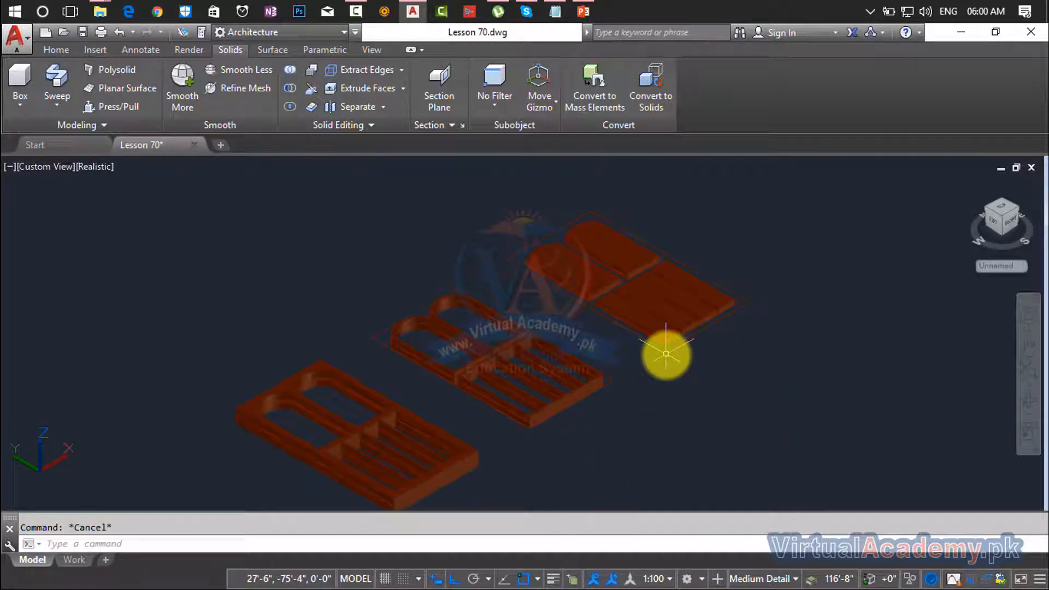
key("Return")
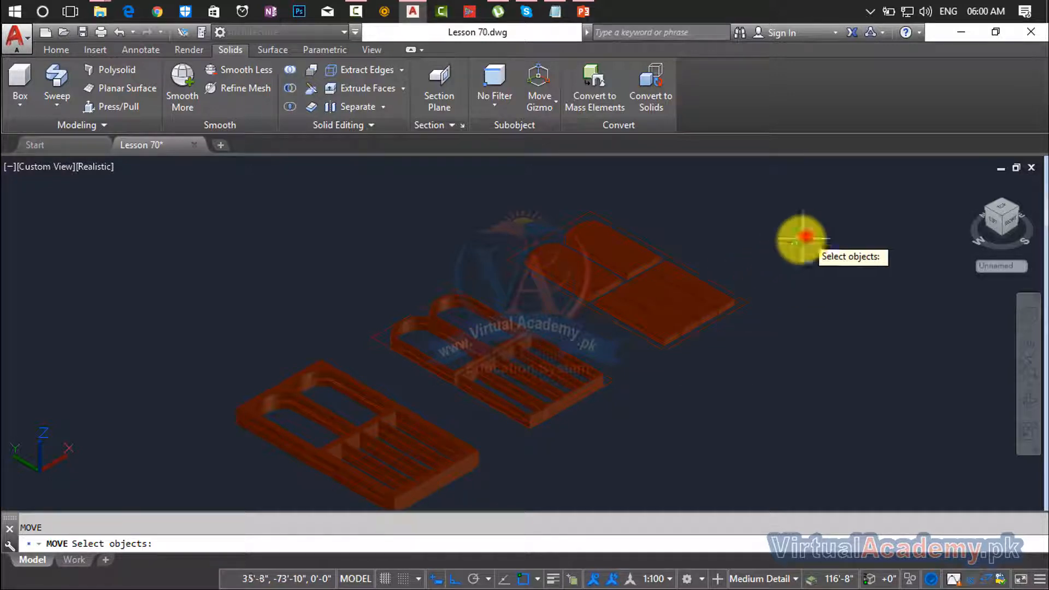
left_click(806, 236)
left_click(631, 379)
left_click(660, 222)
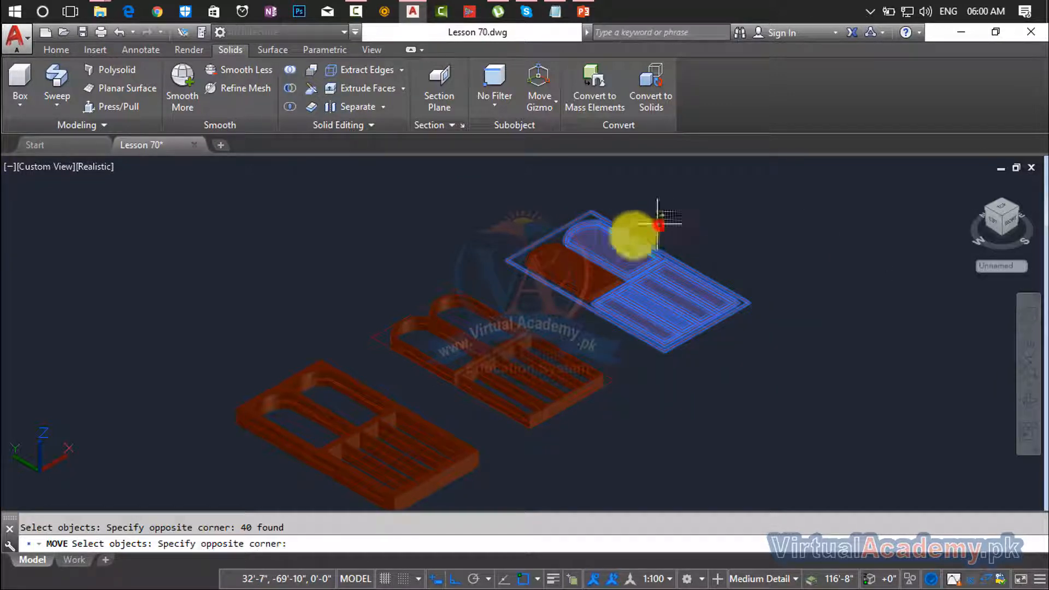
left_click(529, 295)
left_click(628, 207)
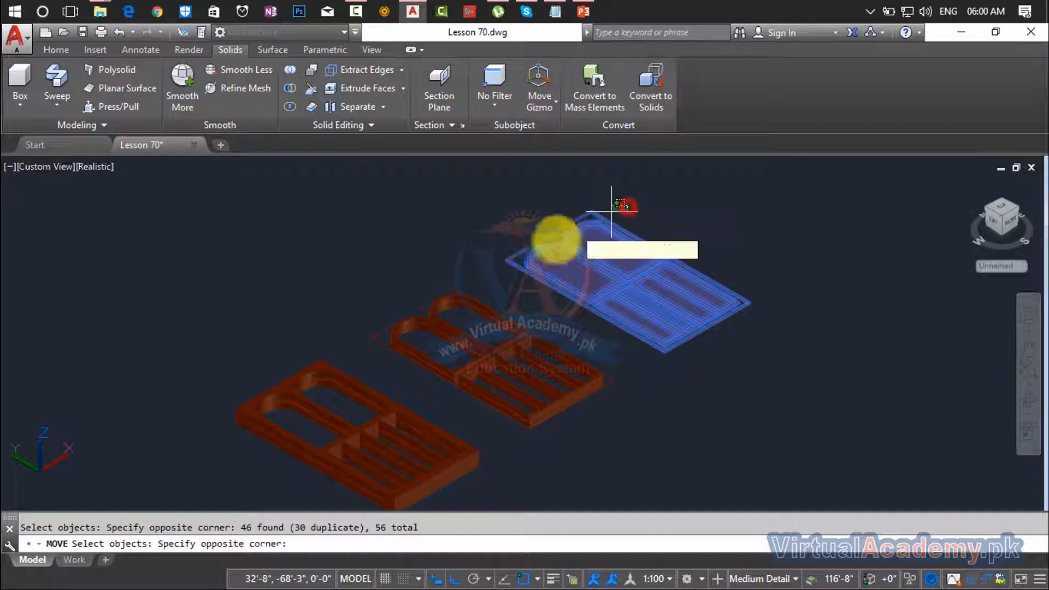
left_click(511, 260)
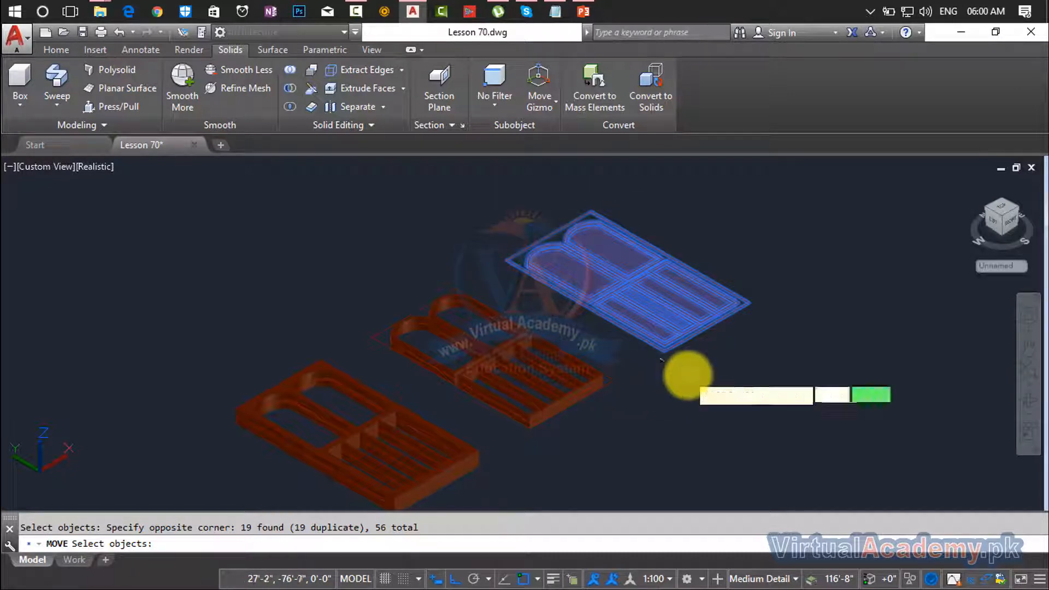
key("Return")
scroll(656, 355, "up", 6)
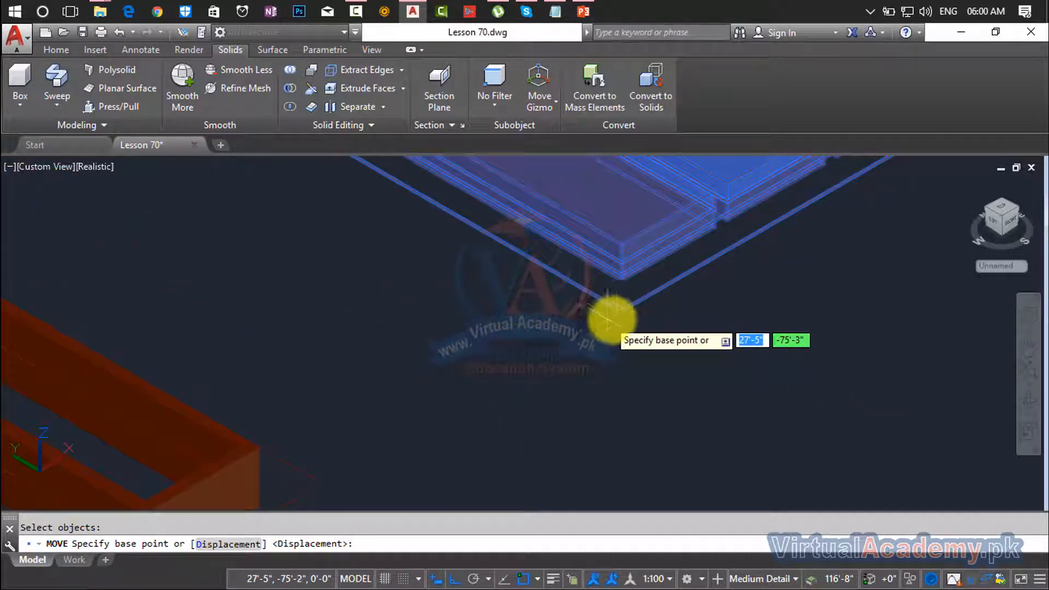
left_click(621, 312)
scroll(625, 307, "down", 8)
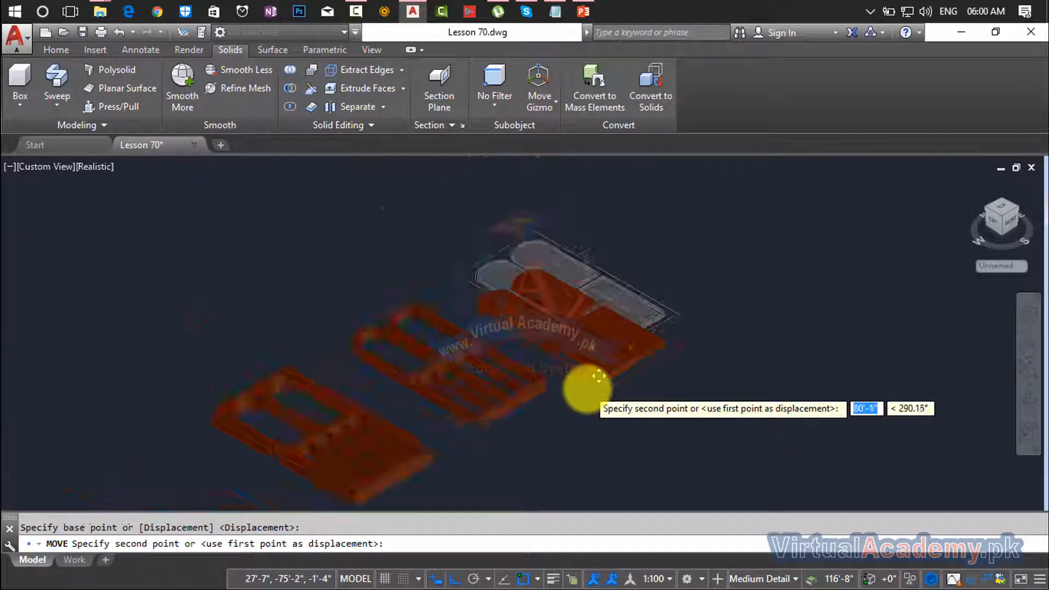
middle_click_drag(581, 393, 695, 312)
scroll(593, 345, "up", 8)
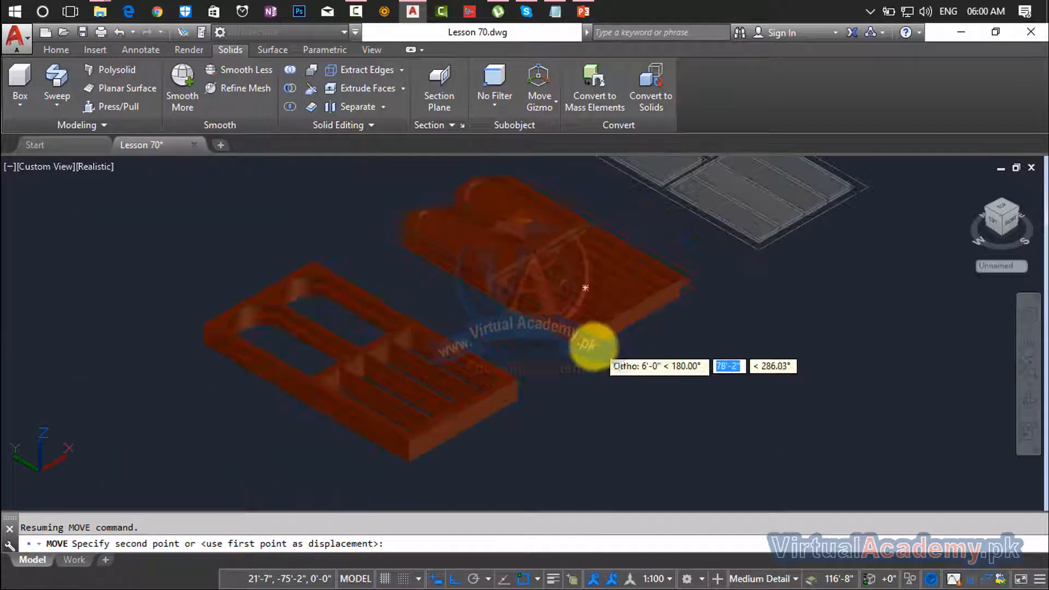
scroll(585, 333, "up", 5)
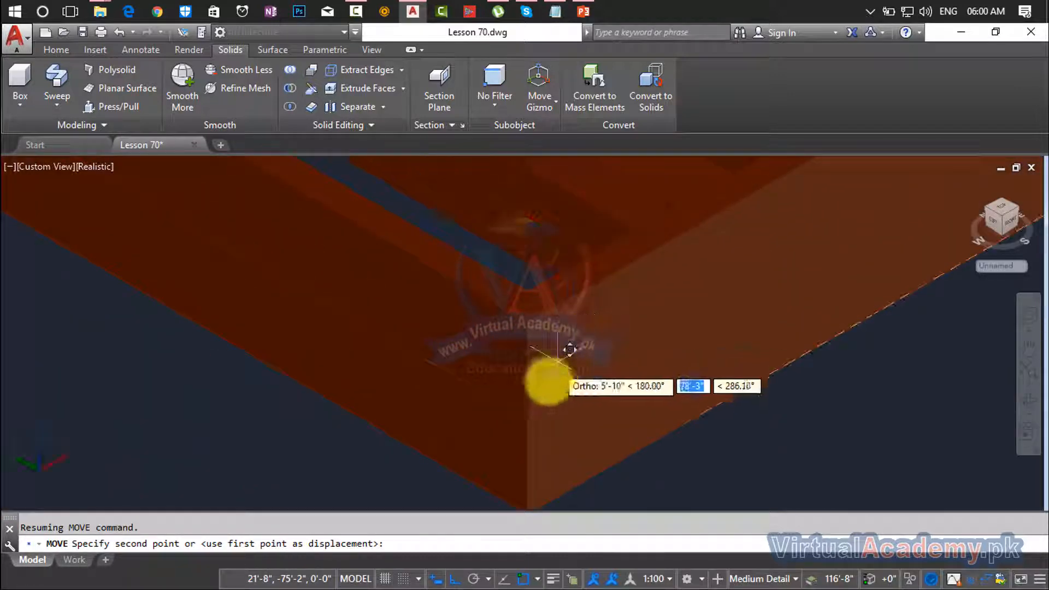
left_click(527, 420)
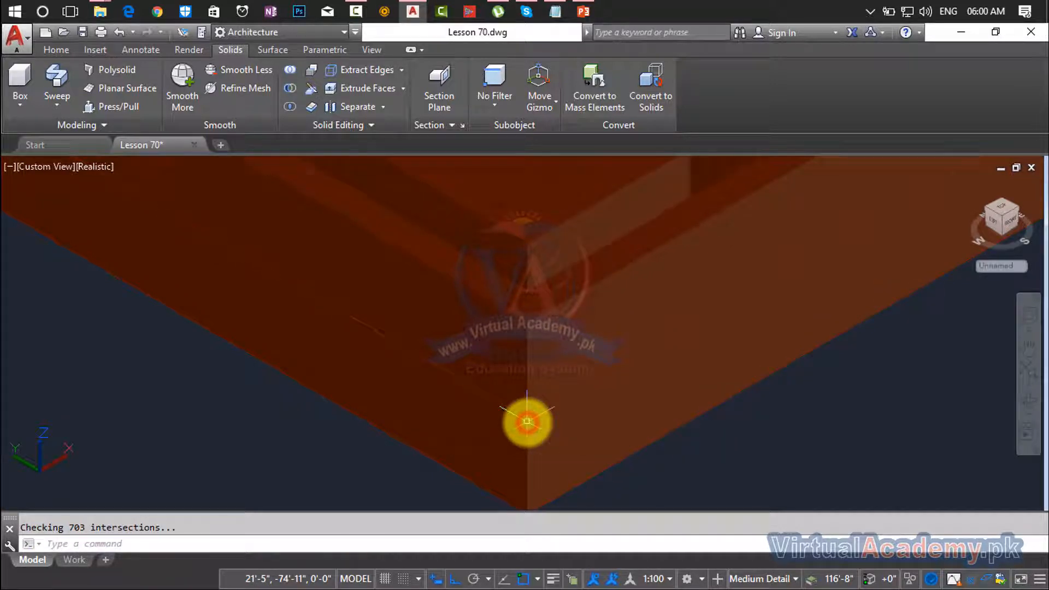
scroll(526, 421, "down", 3)
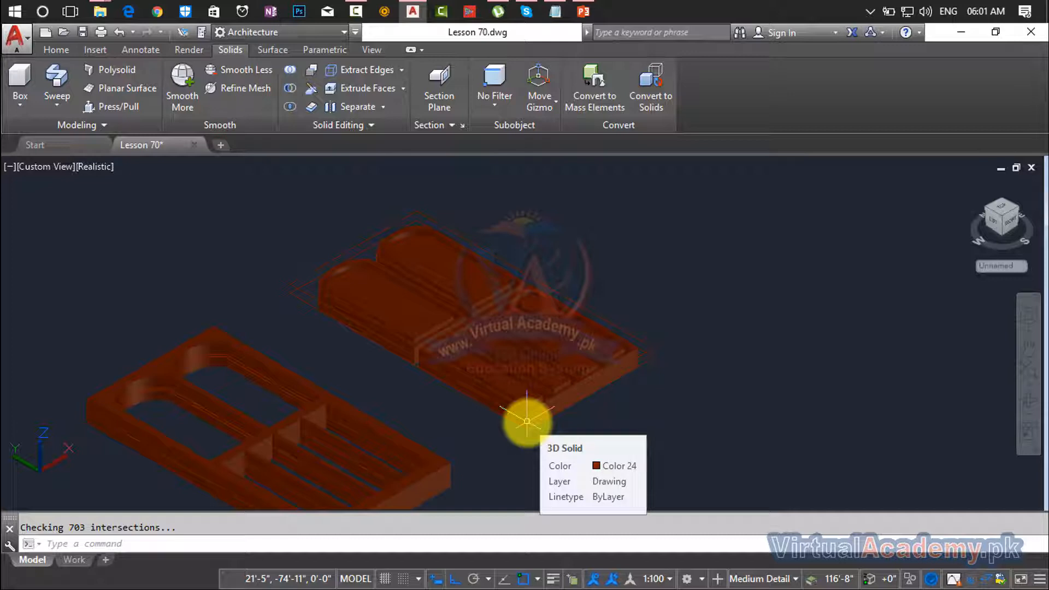
type("m")
key("Return")
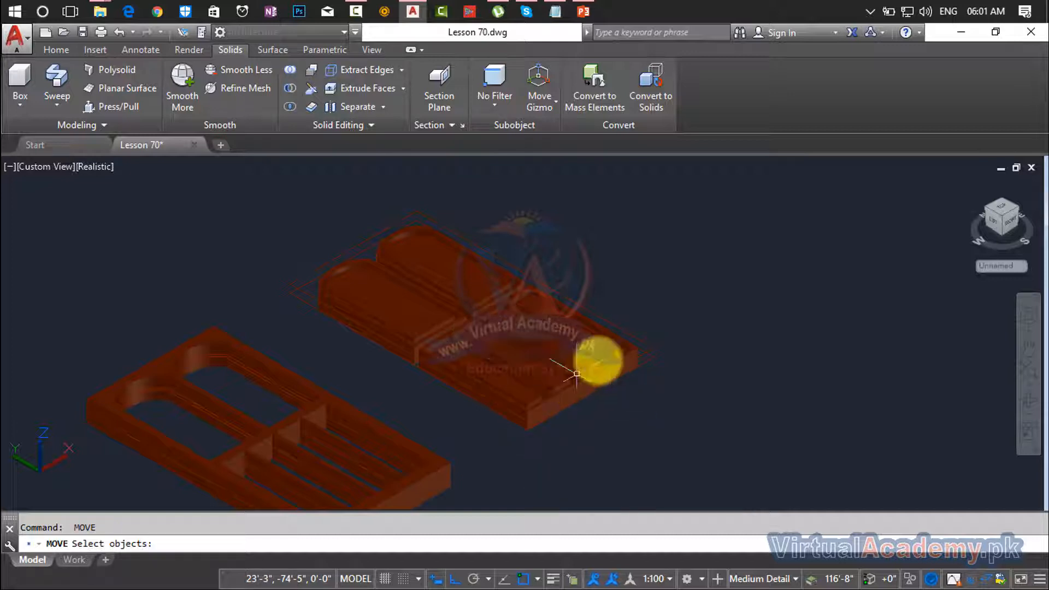
key("Escape")
Undo the move of the panel set onto the middle slatted frame.
middle_click_drag(599, 390, 533, 422, "shift")
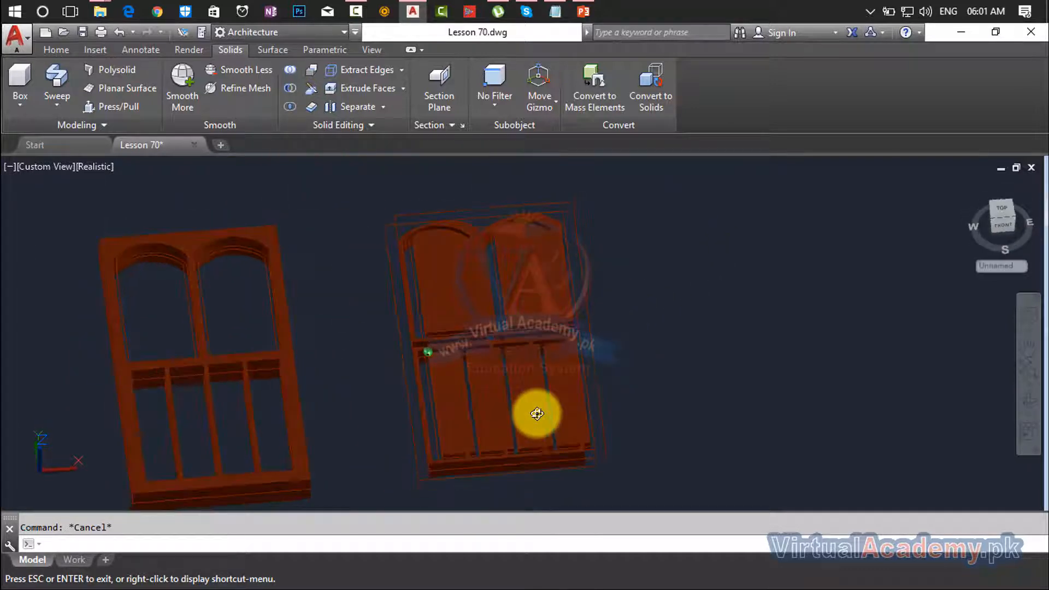
key("ctrl+z")
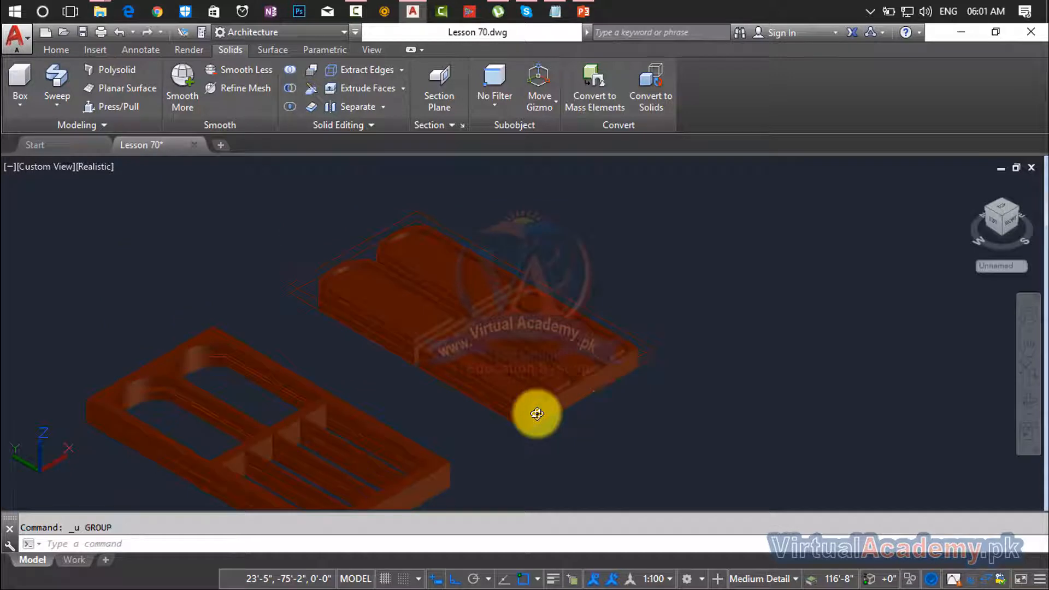
key("ctrl+z")
key("ctrl+z")
key("ctrl+z")
key("ctrl+z")
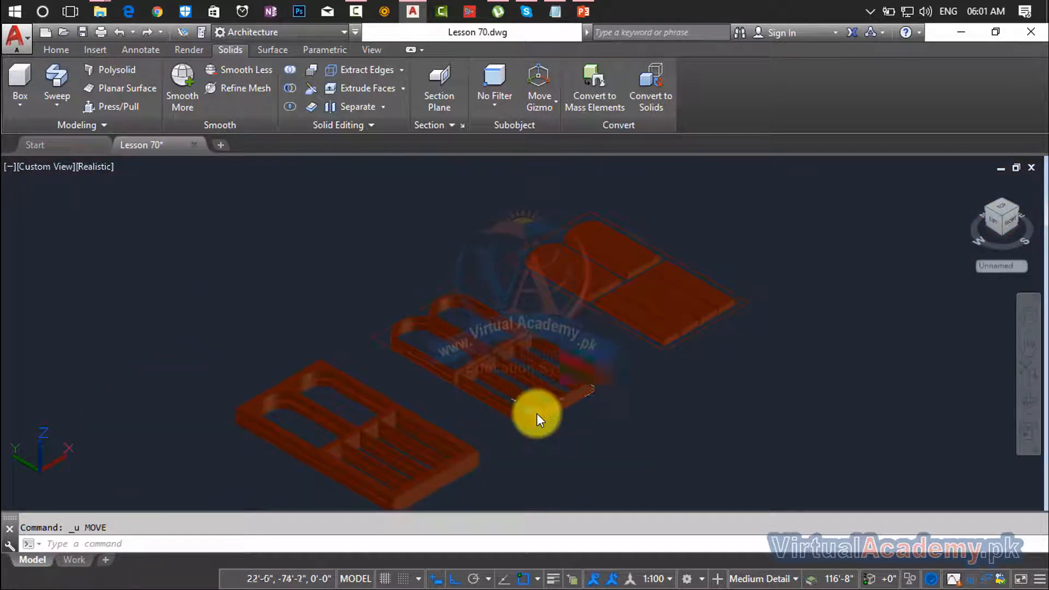
scroll(627, 388, "up", 6)
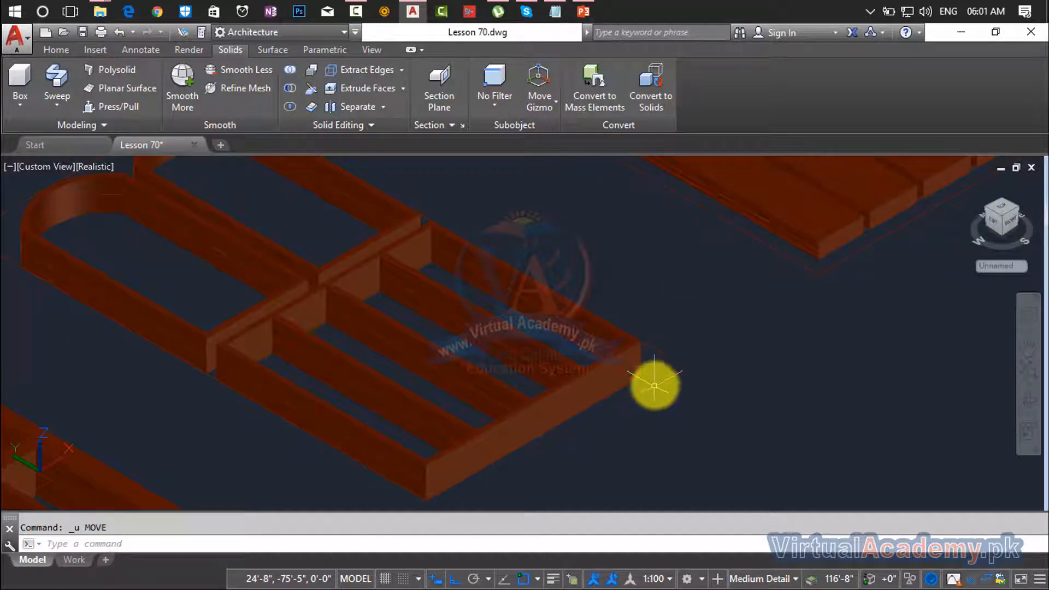
scroll(644, 369, "up", 3)
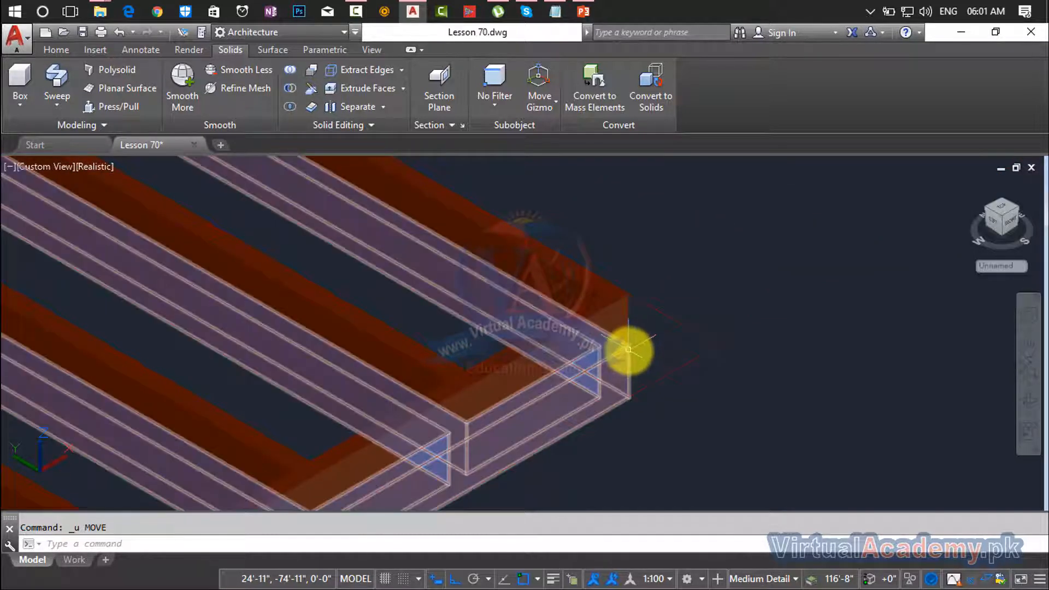
scroll(710, 343, "up", 2)
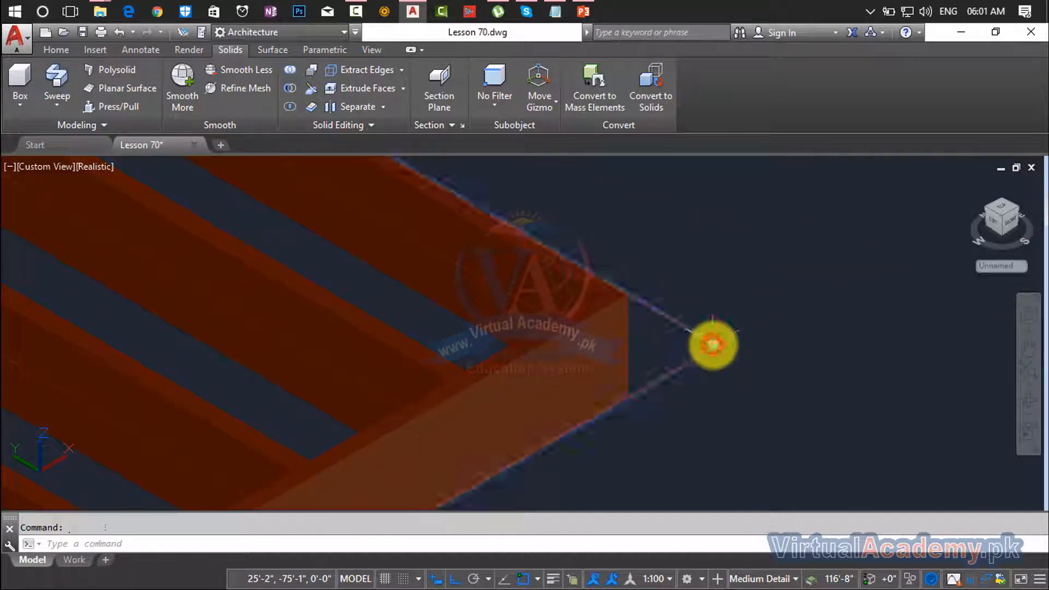
scroll(712, 344, "down", 3)
scroll(714, 359, "down", 2)
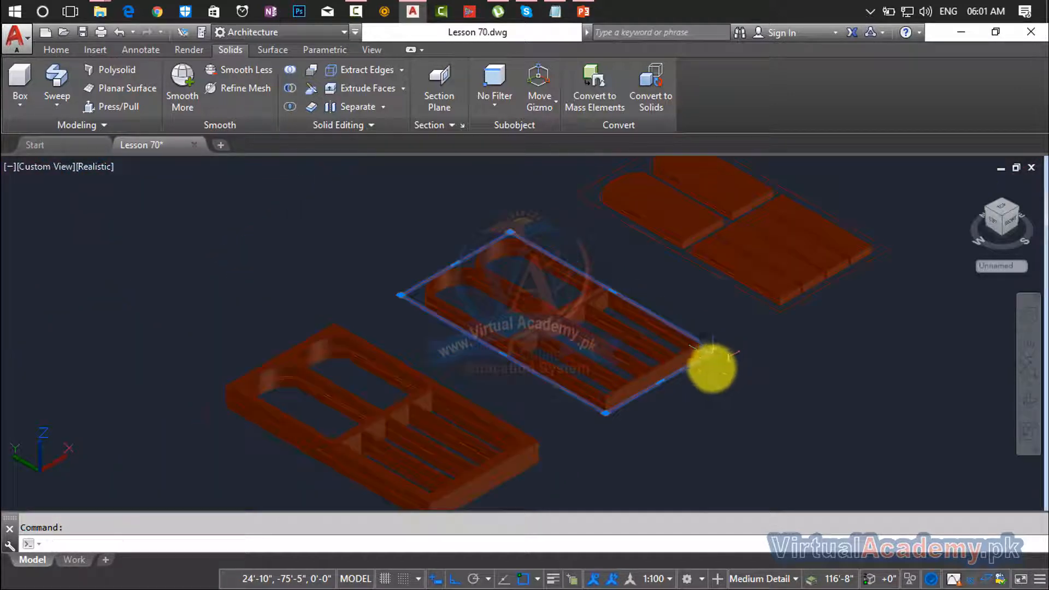
middle_click_drag(711, 363, 629, 416, "shift")
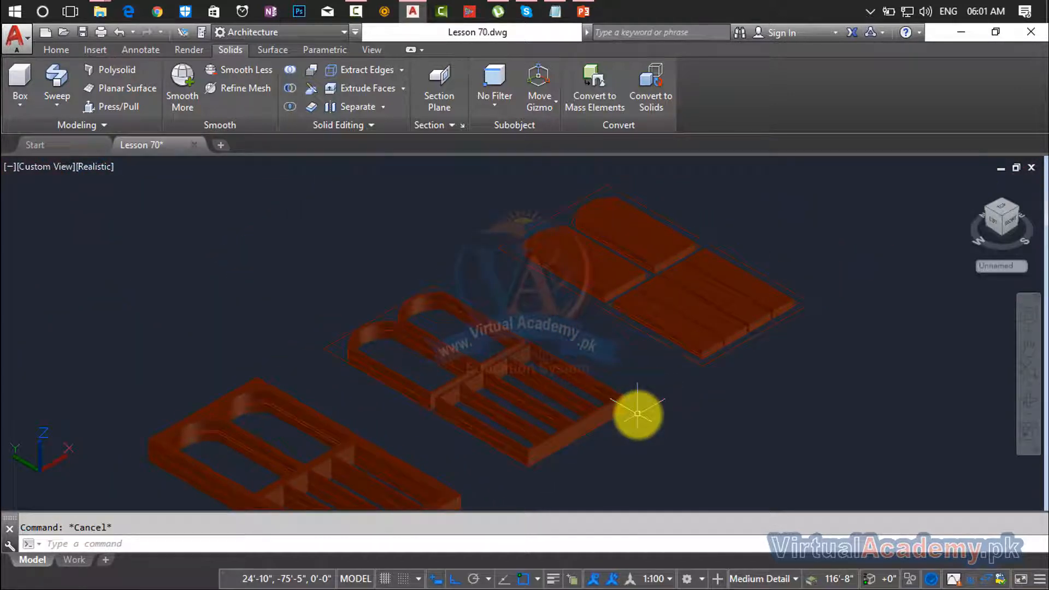
key("Return")
left_click(818, 265)
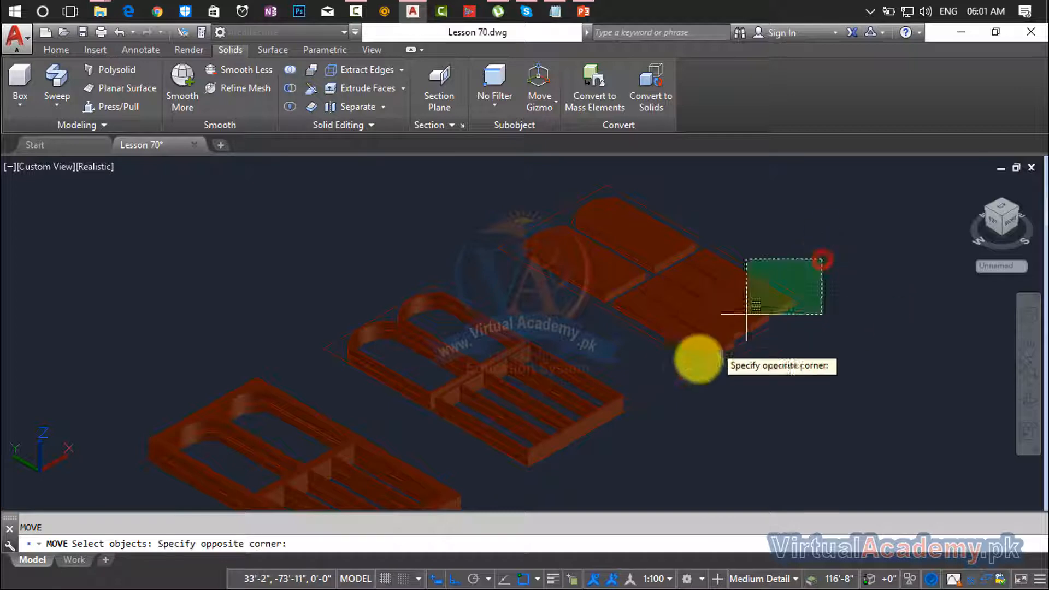
left_click(674, 377)
key("Return")
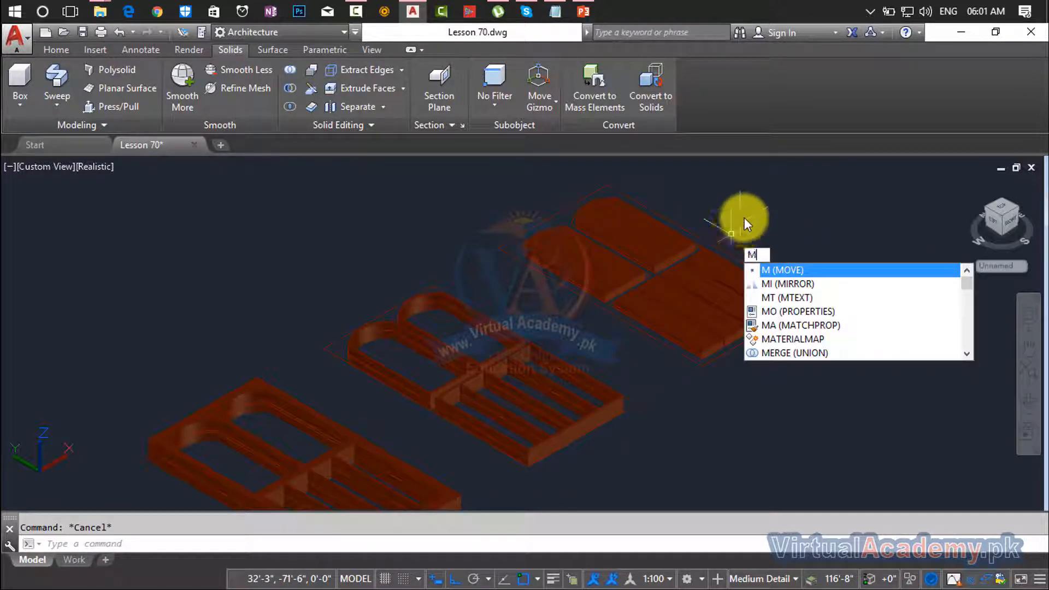
Move the panel set with its outline from the outline's front-right corner to the matching outline corner of the middle slatted frame.
key("Return")
left_click(743, 217)
left_click(566, 311)
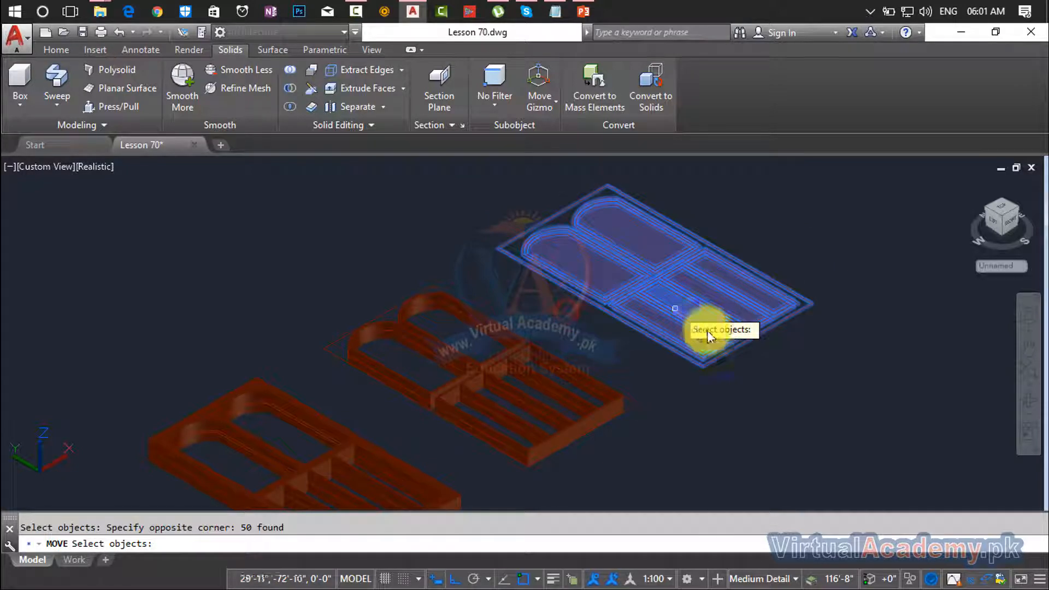
key("Return")
scroll(809, 306, "up", 4)
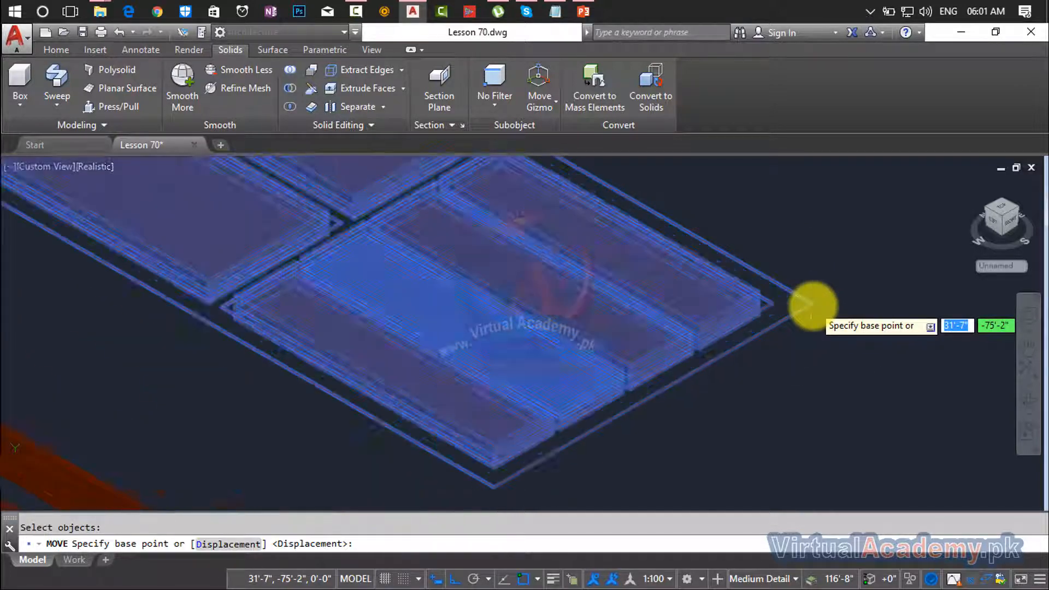
left_click(817, 307)
scroll(680, 425, "down", 2)
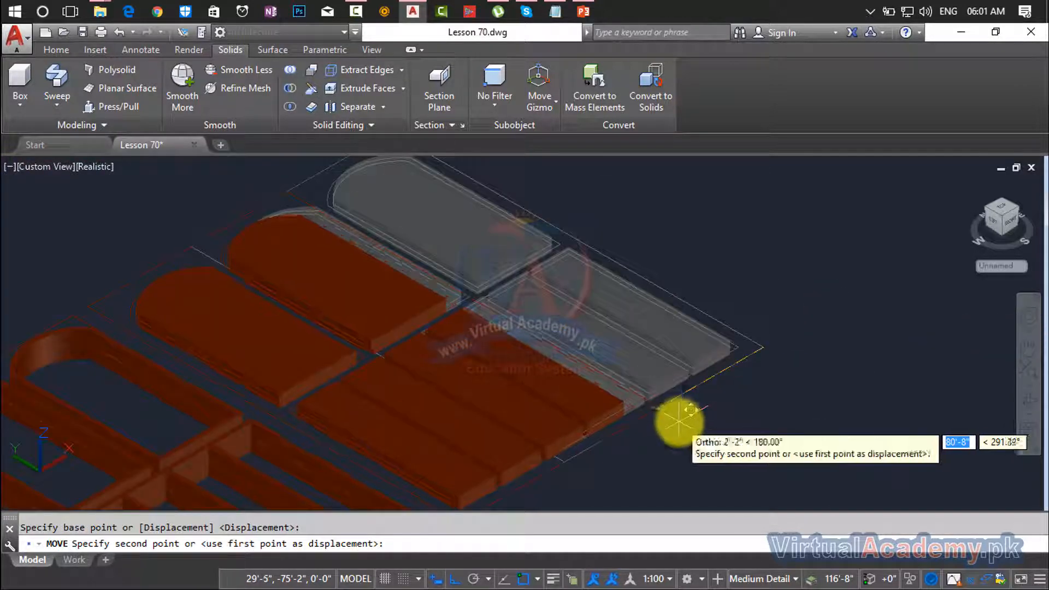
middle_click_drag(680, 421, 908, 208)
scroll(798, 312, "down", 3)
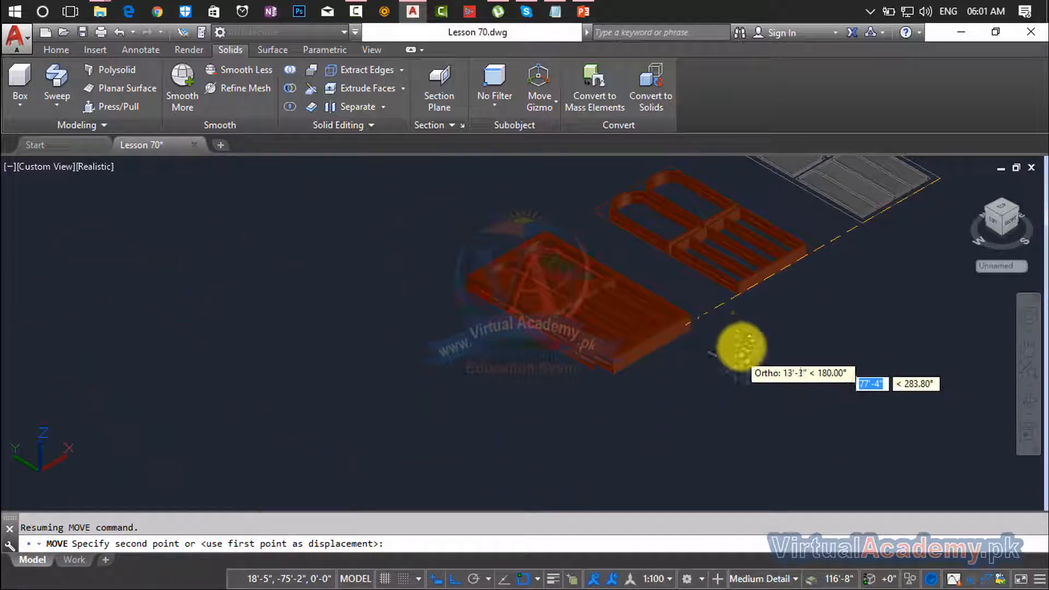
middle_click_drag(754, 321, 654, 434)
scroll(676, 398, "up", 5)
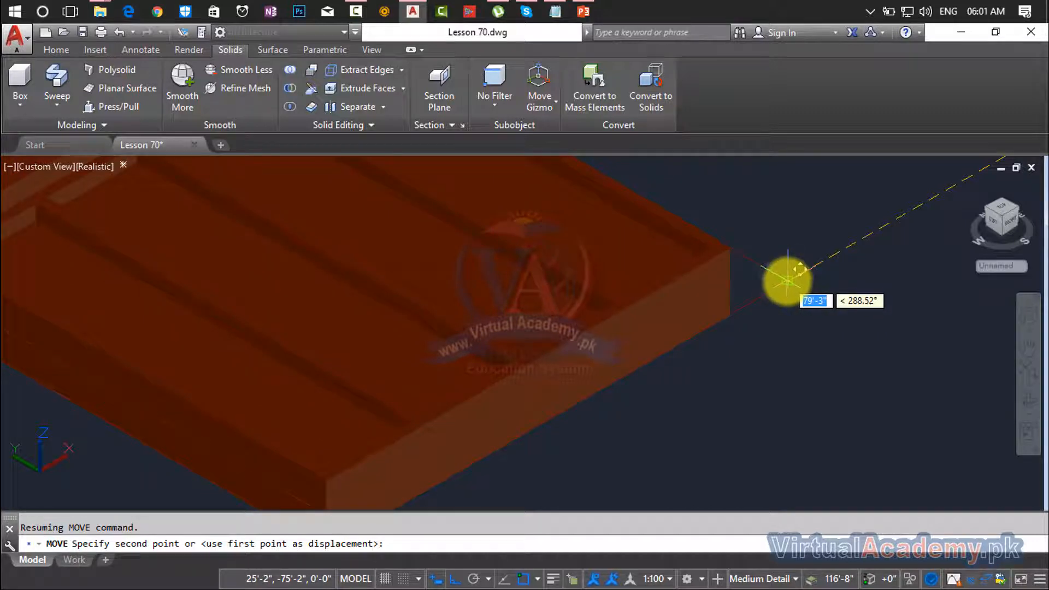
scroll(787, 280, "down", 6)
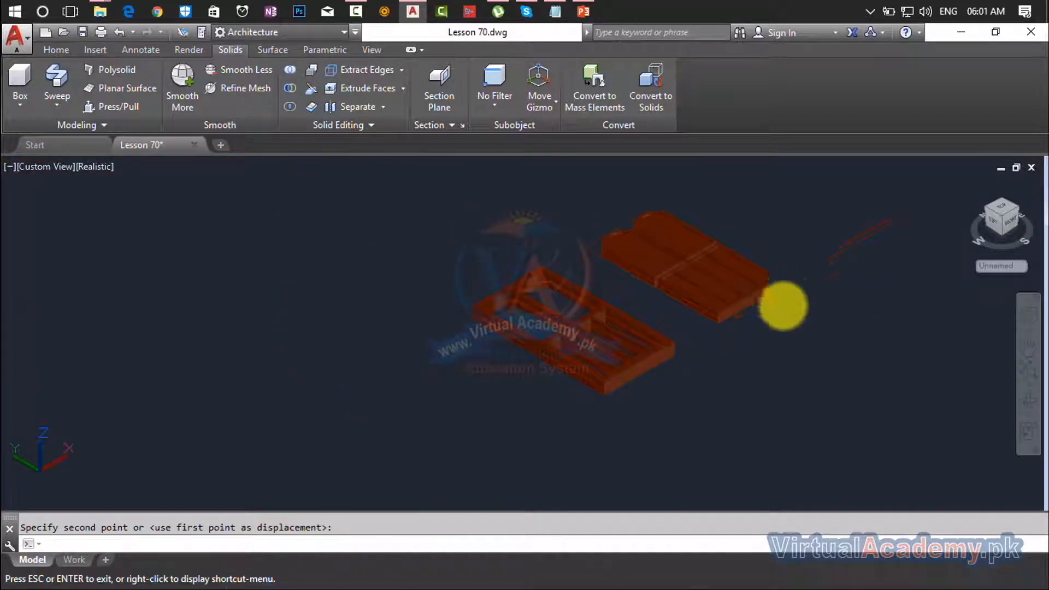
left_click(740, 312)
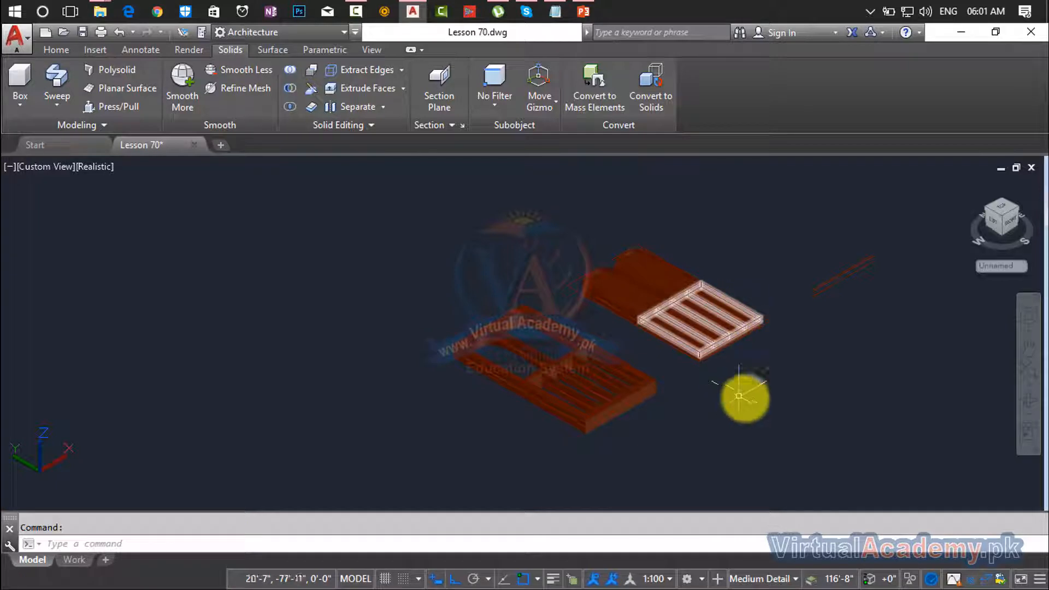
key("Escape")
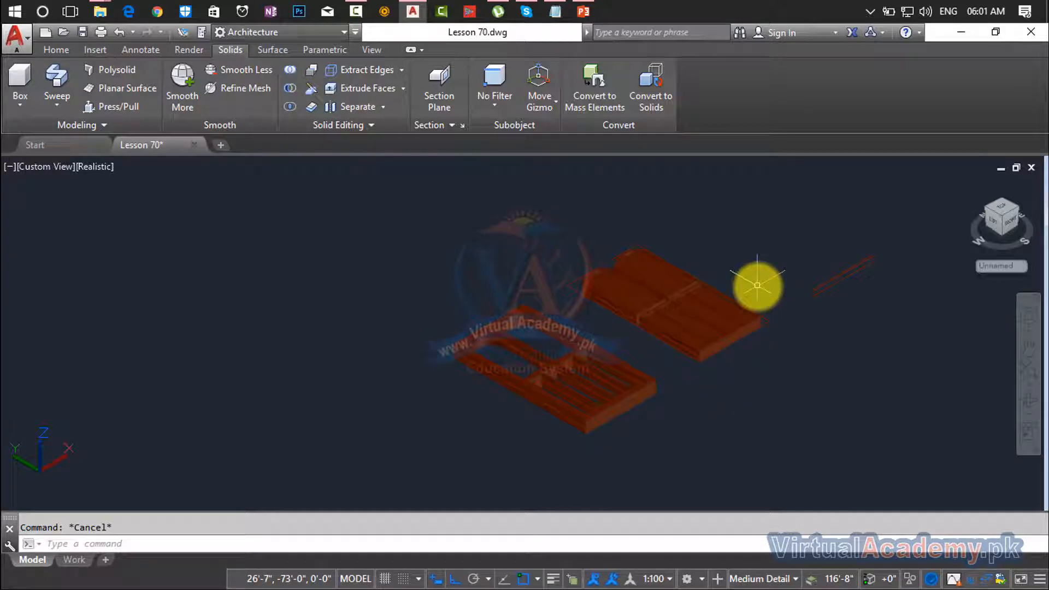
Move the combined panels, slatted frame and outlines from the outline's front-right corner onto the matching corner edge of the thick frame.
key("Return")
left_click(762, 279)
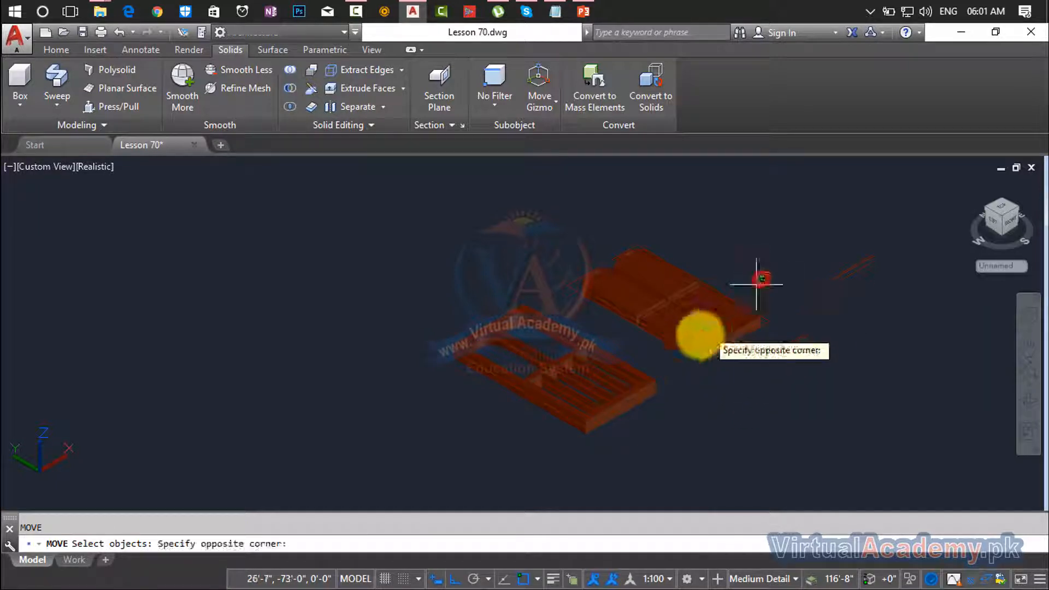
left_click(634, 350)
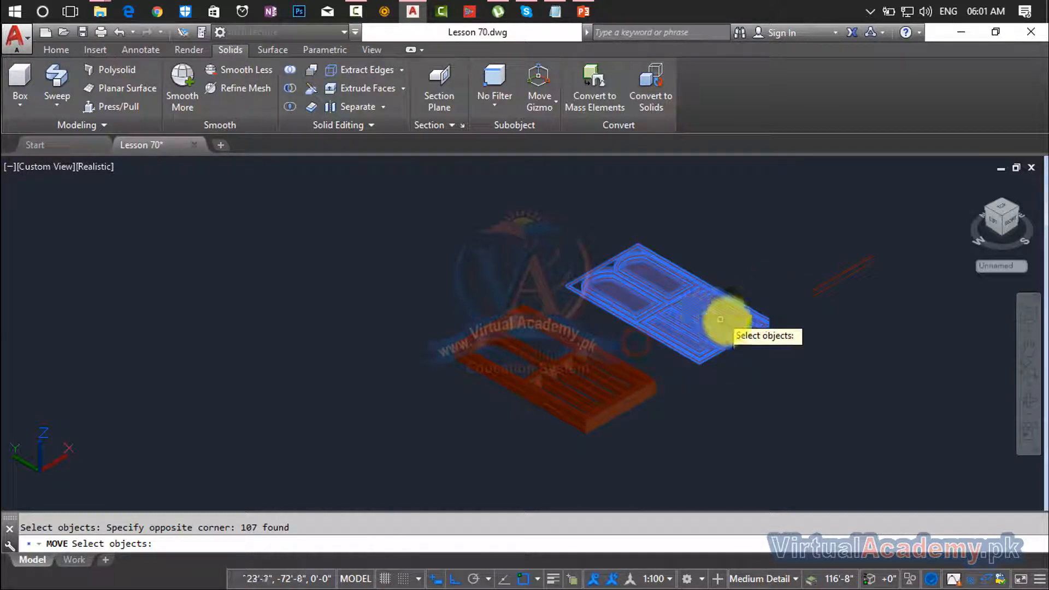
key("Return")
scroll(762, 333, "up", 6)
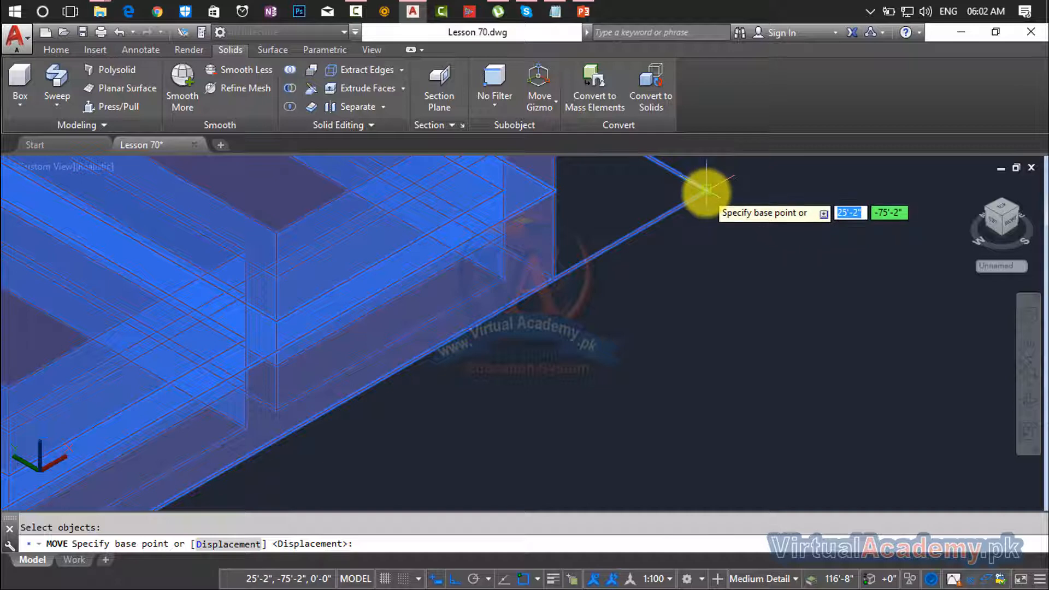
left_click(707, 190)
scroll(710, 206, "down", 5)
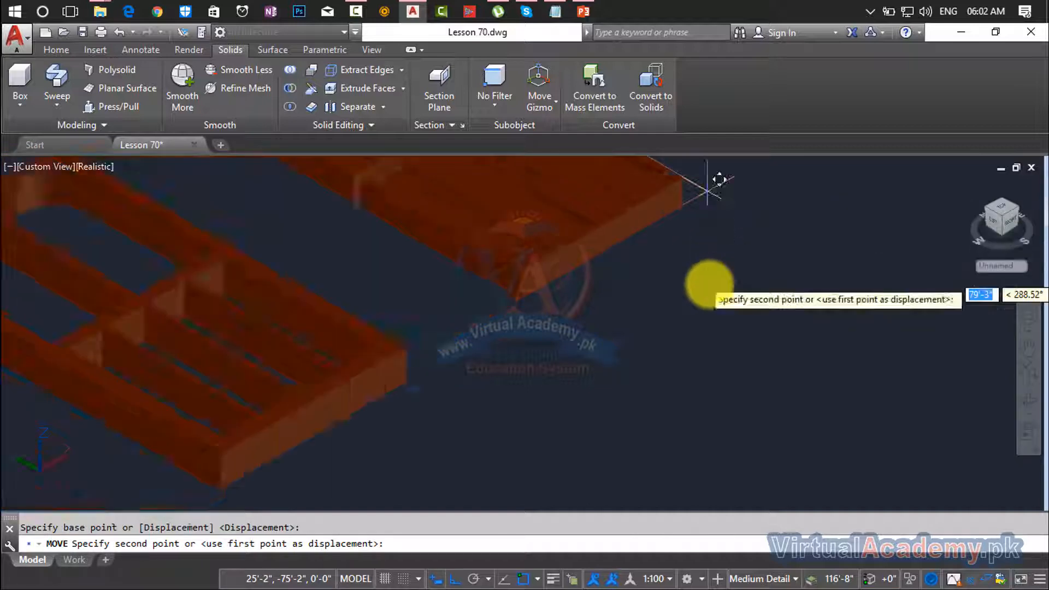
middle_click_drag(725, 285, 616, 347, "shift")
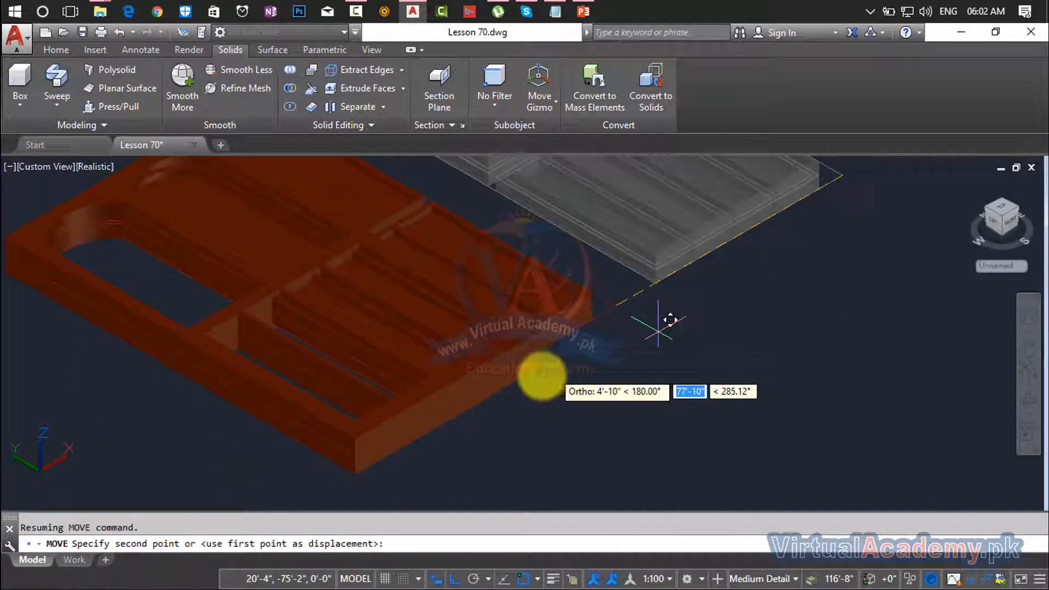
scroll(527, 377, "up", 2)
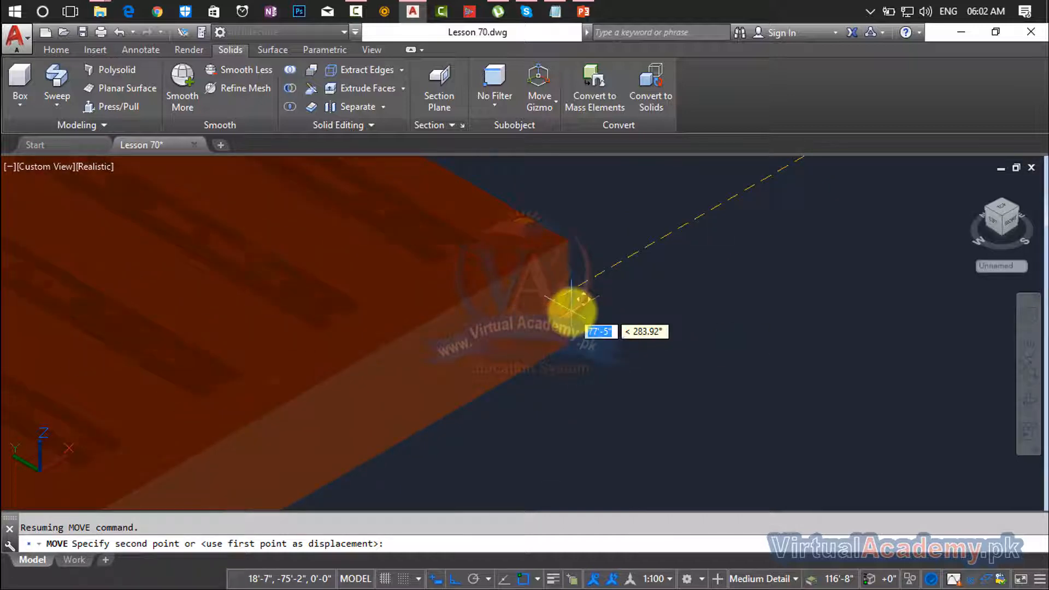
scroll(571, 307, "up", 4)
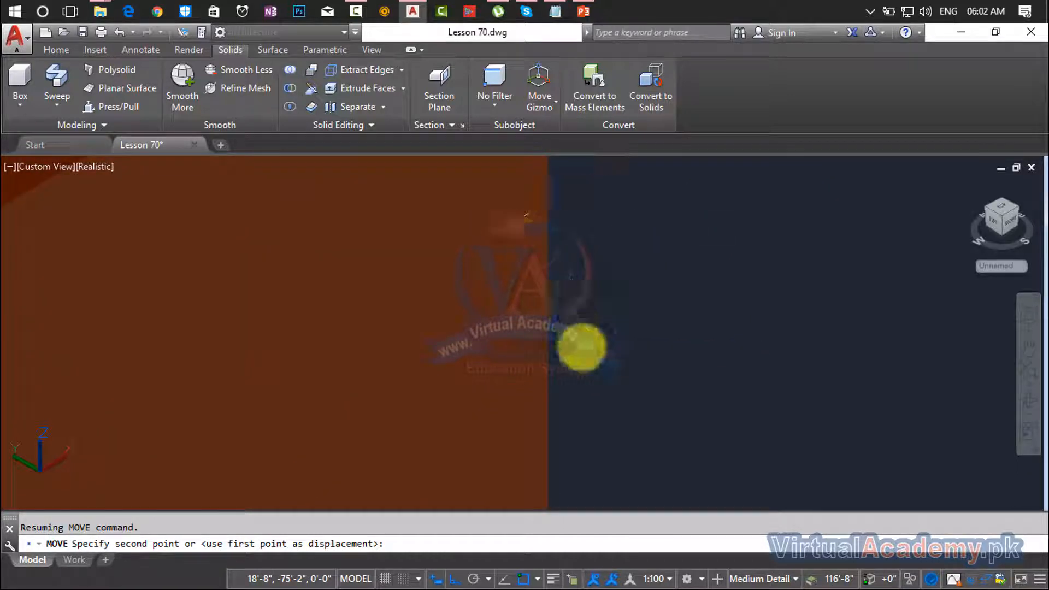
scroll(580, 372, "down", 1)
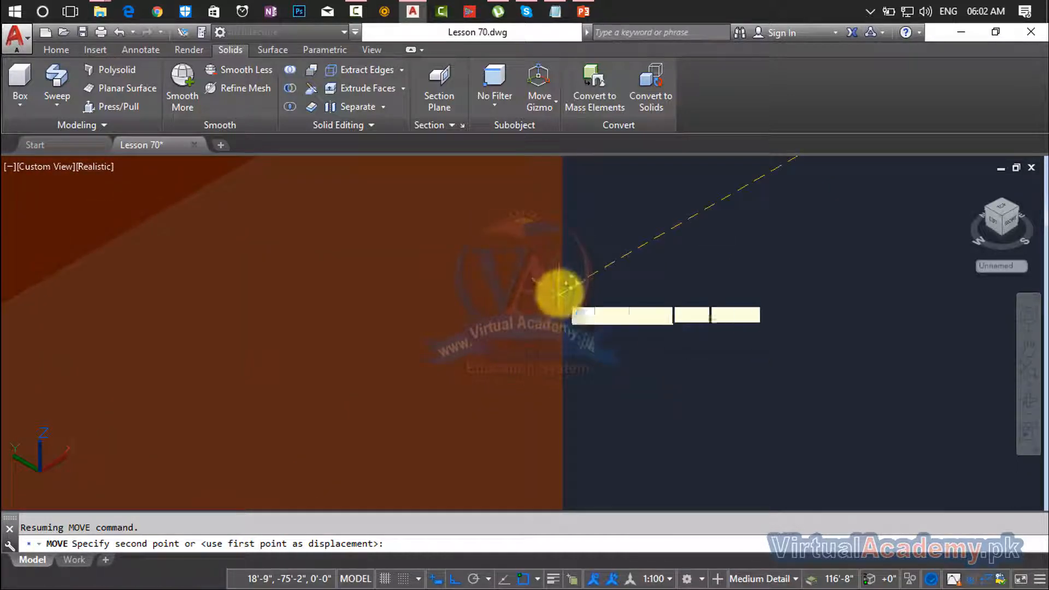
left_click(563, 292)
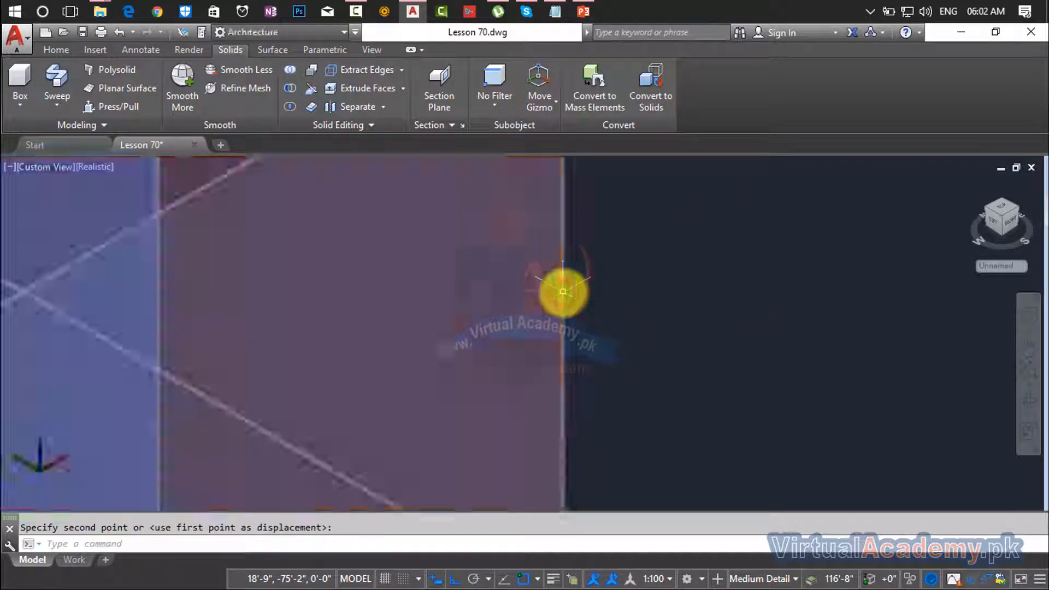
Start a fillet on the thick frame's rear arched opening, selecting its outer straight top edge and its arc.
scroll(579, 311, "down", 5)
middle_click_drag(593, 328, 709, 439)
scroll(508, 316, "up", 8)
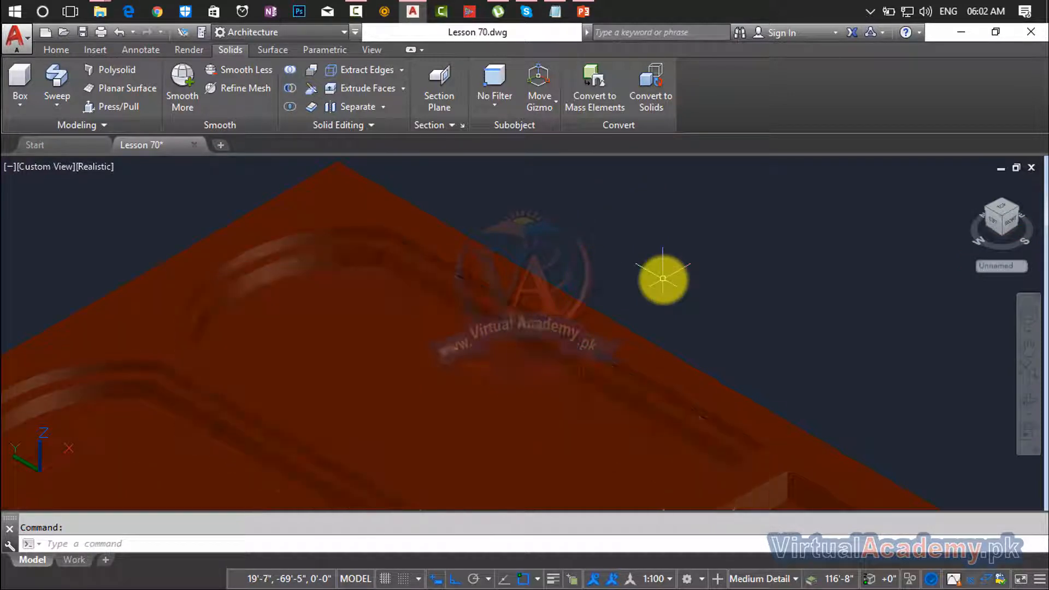
scroll(500, 294, "up", 4)
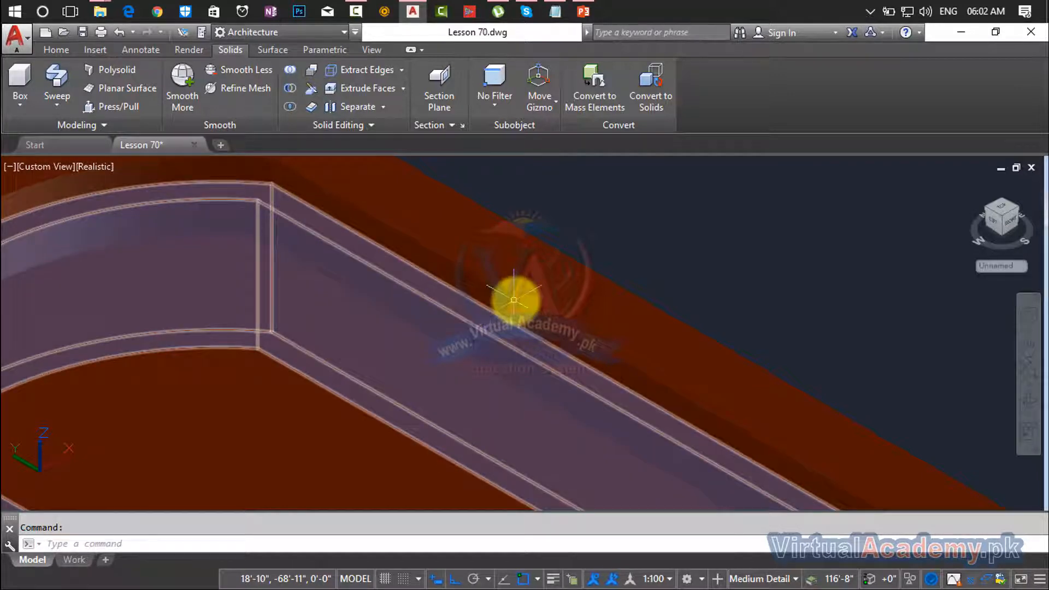
middle_click_drag(590, 230, 655, 264)
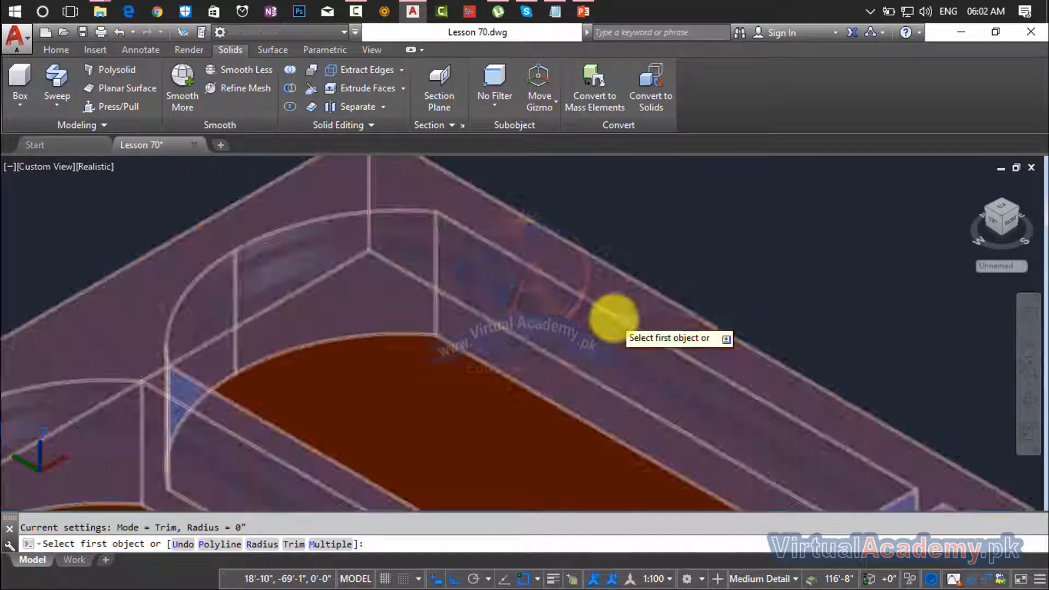
left_click(615, 311)
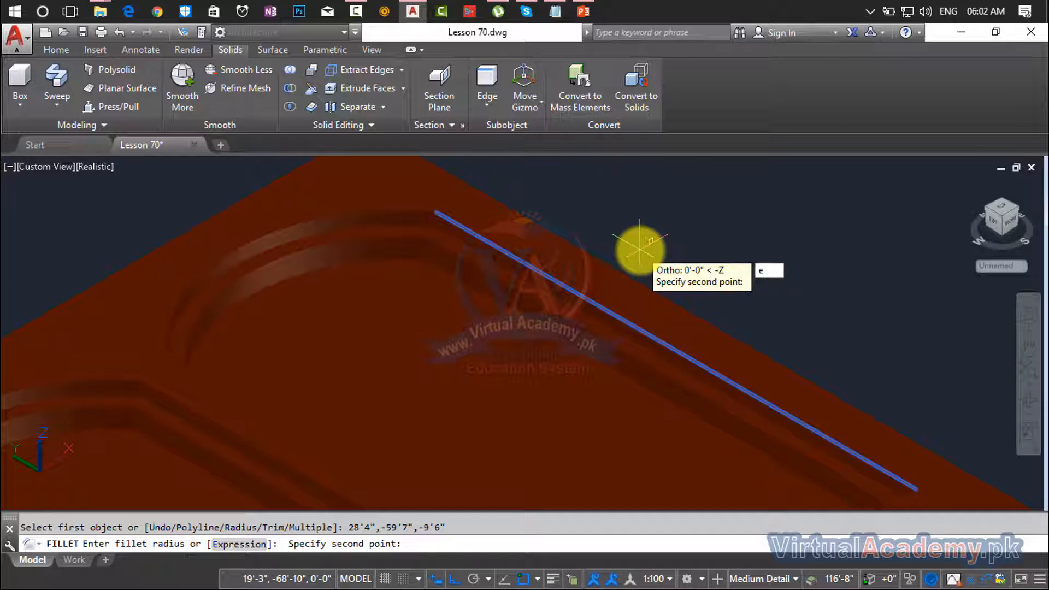
key("Return")
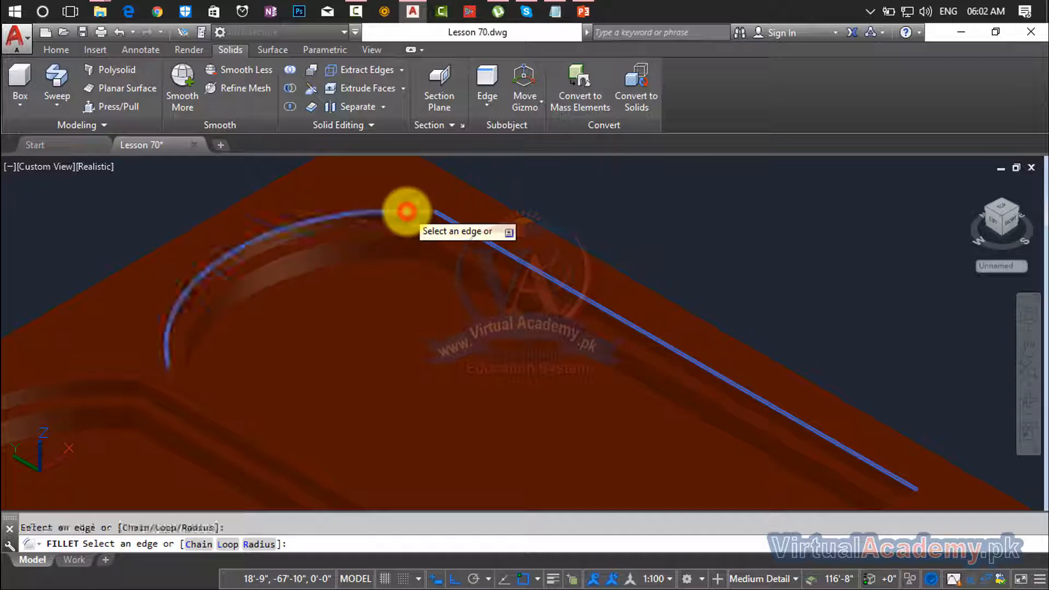
left_click(406, 211)
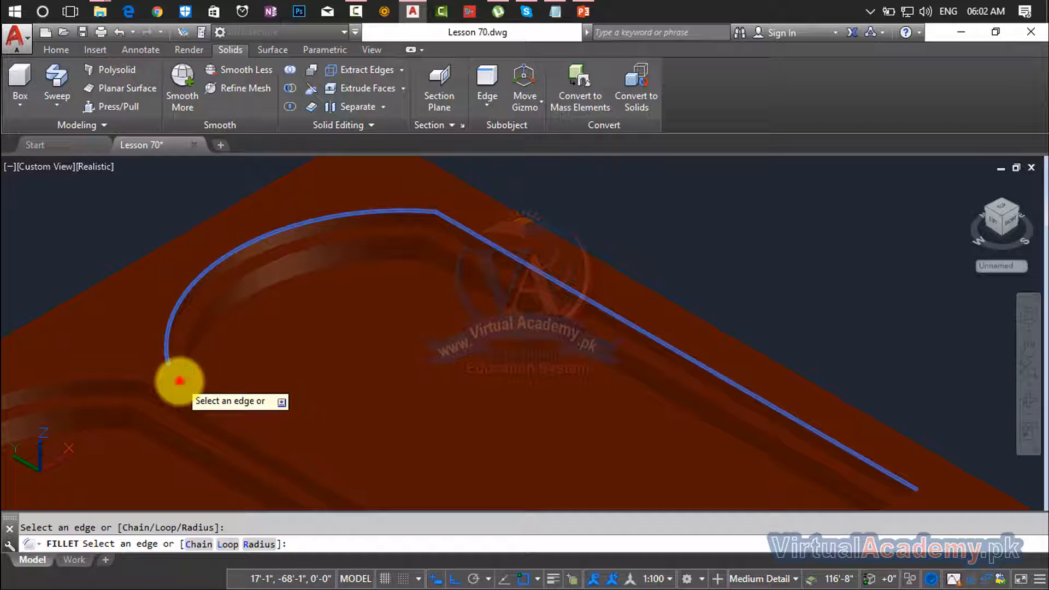
Add the rear arched opening's inner straight top edge and its short straight end edge to the fillet selection.
middle_click_drag(217, 378, 129, 363, "shift")
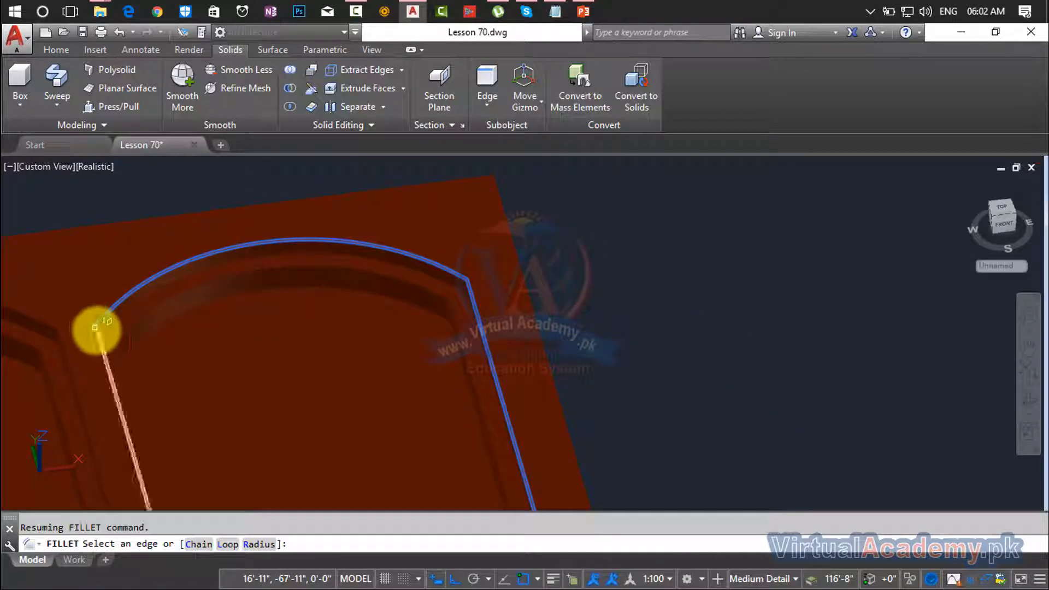
scroll(129, 371, "down", 4)
middle_click_drag(206, 403, 283, 225)
scroll(328, 377, "up", 3)
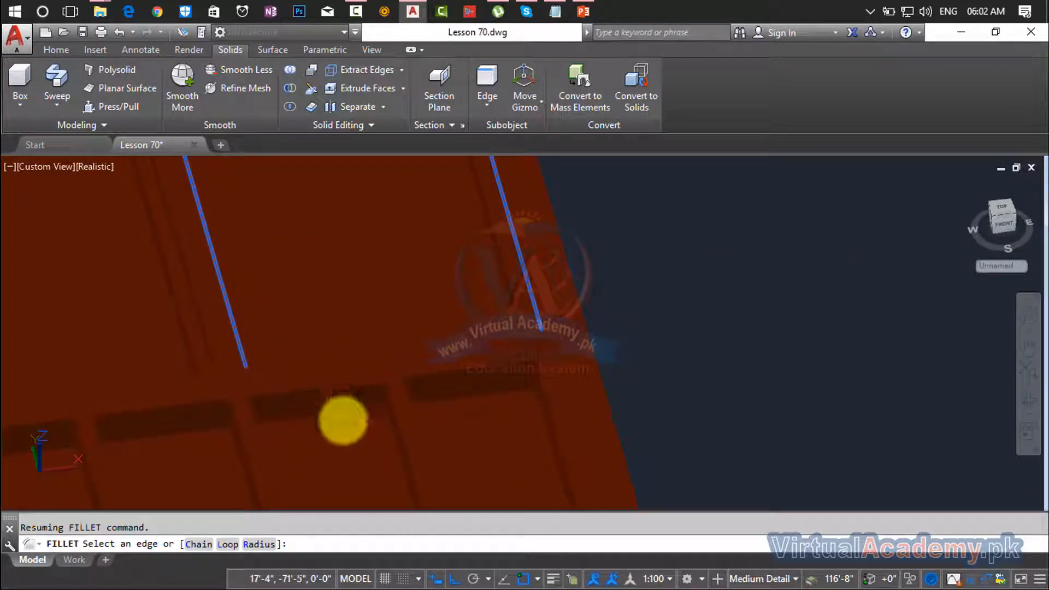
middle_click_drag(343, 419, 374, 499, "shift")
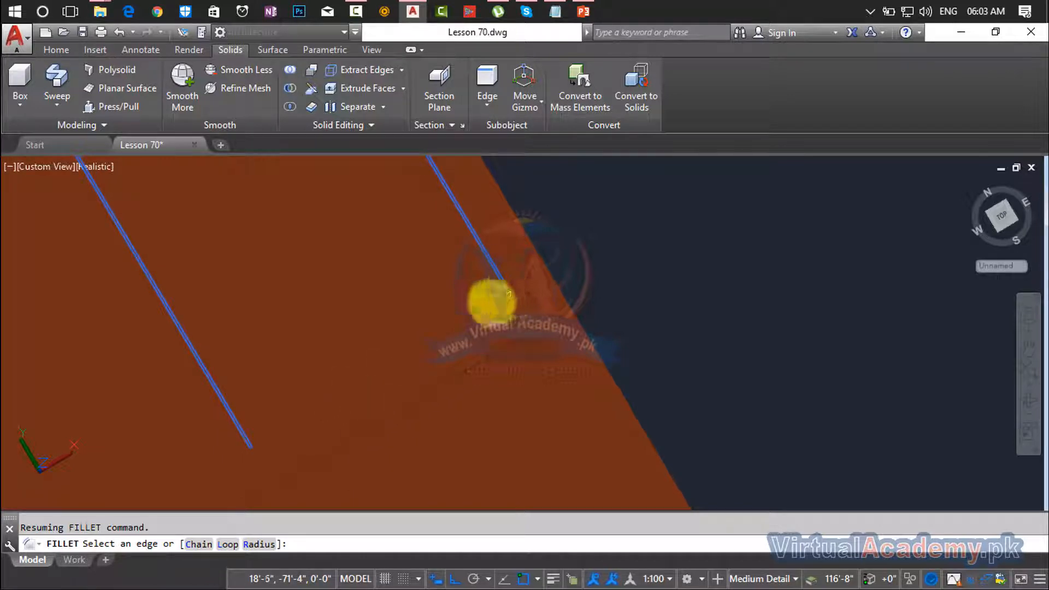
left_click(481, 358)
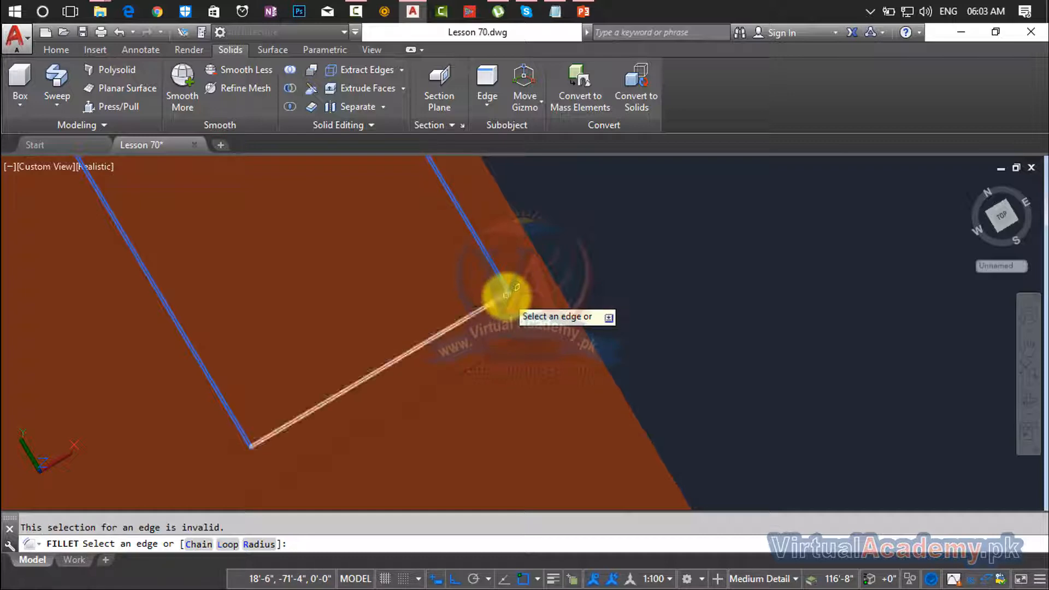
Check that the rear arched opening's edge loop is fully selected and apply the fillet to it.
scroll(556, 274, "down", 4)
middle_click_drag(555, 274, 606, 413)
scroll(456, 240, "up", 5)
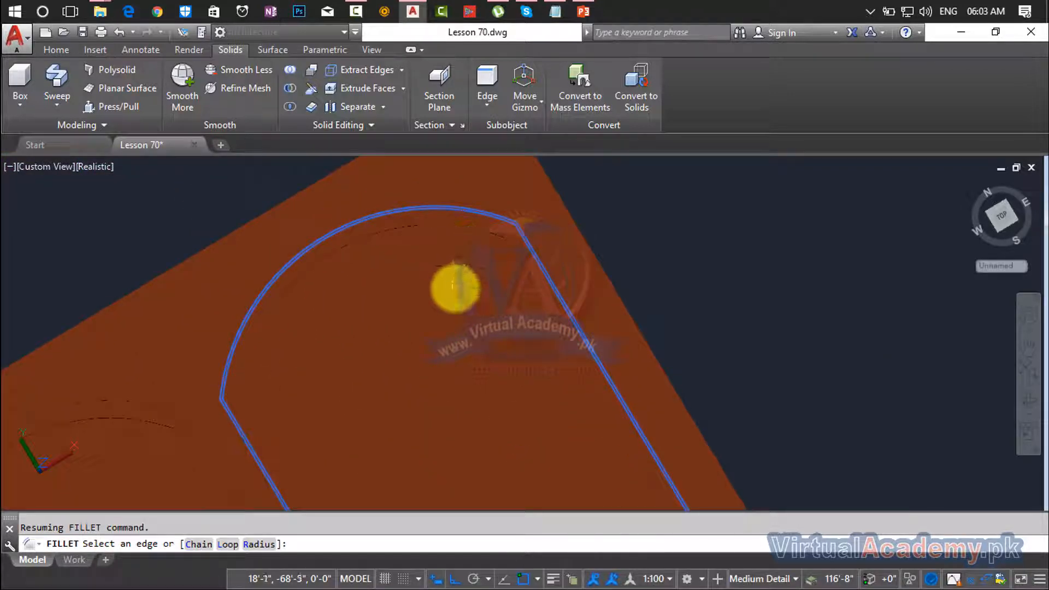
middle_click_drag(455, 288, 483, 325, "shift")
scroll(477, 194, "up", 4)
scroll(438, 311, "up", 3)
scroll(559, 257, "up", 2)
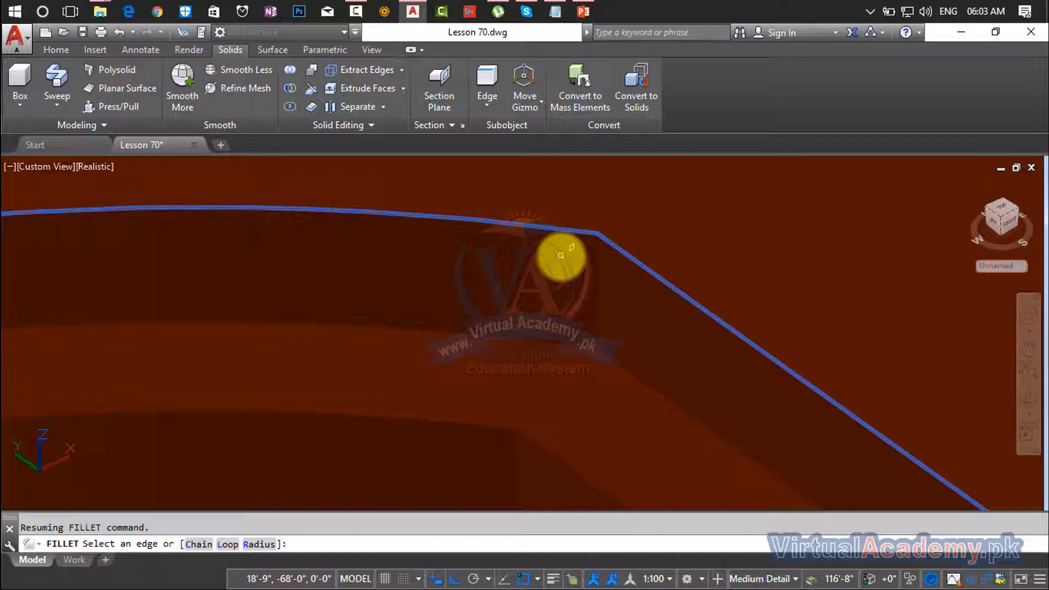
left_click(561, 256)
key("Return")
key("Return")
scroll(560, 255, "down", 2)
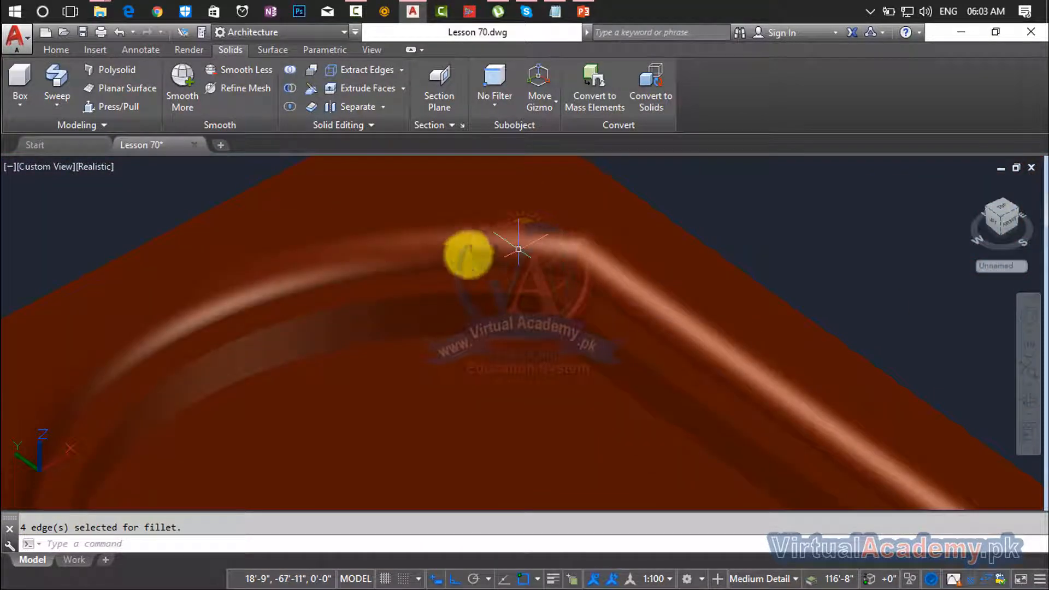
Start a 1" fillet on the other arched opening of the thick frame, selecting its inner straight top edge and its arc.
middle_click_drag(257, 298, 339, 224, "shift")
scroll(627, 413, "down", 2)
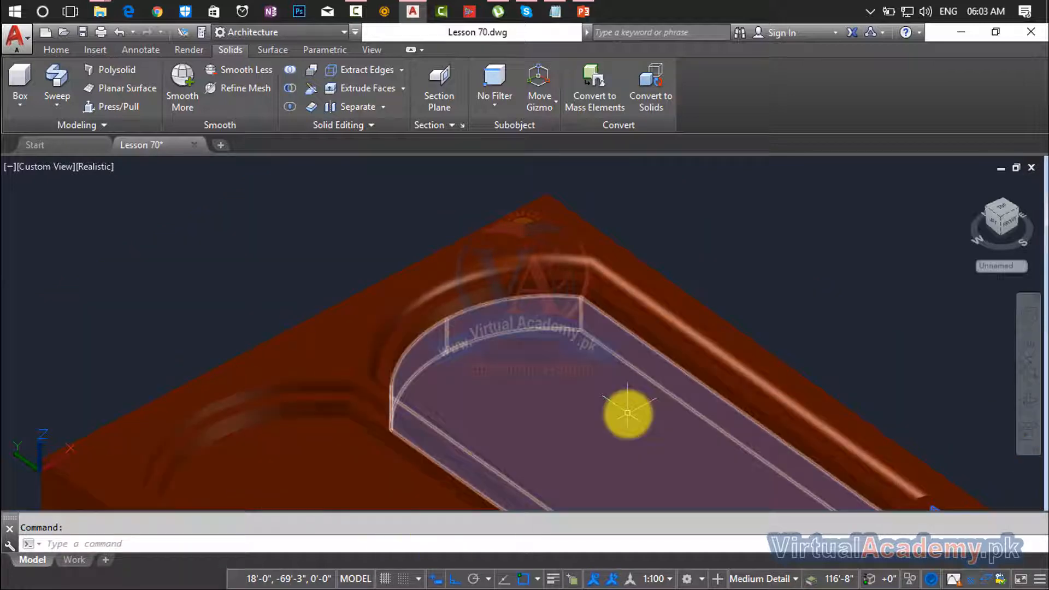
middle_click_drag(627, 413, 569, 372, "shift")
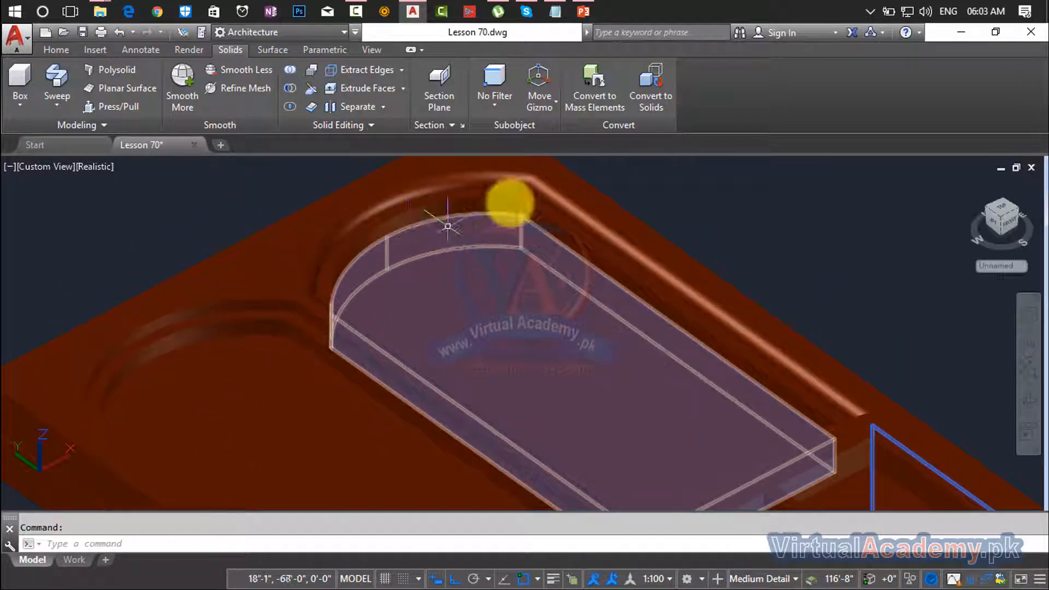
middle_click_drag(721, 316, 874, 297, "shift")
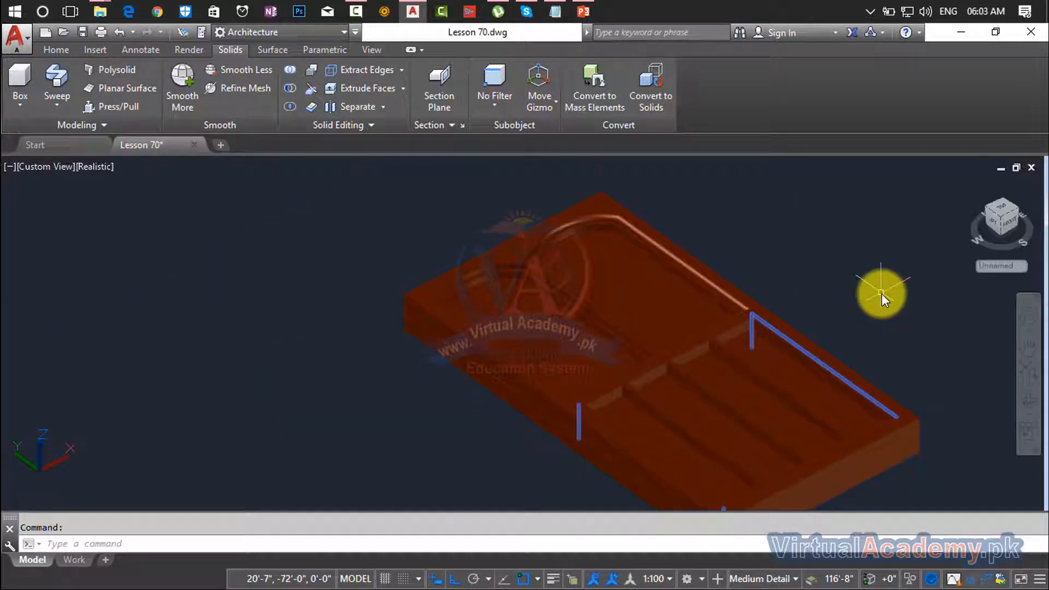
scroll(499, 268, "up", 8)
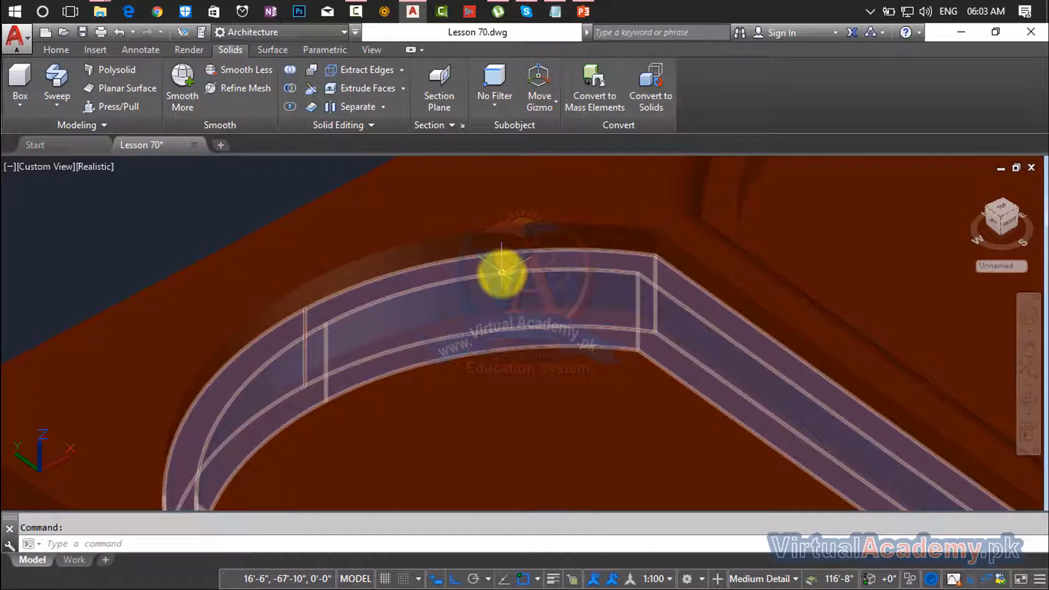
type("f")
key("Return")
left_click(702, 266)
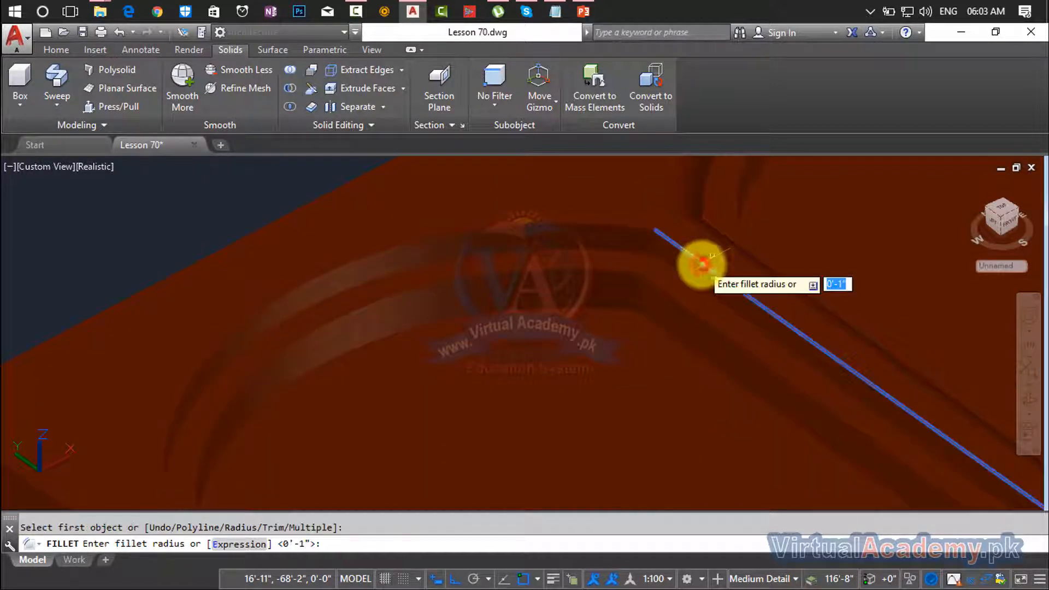
key("Return")
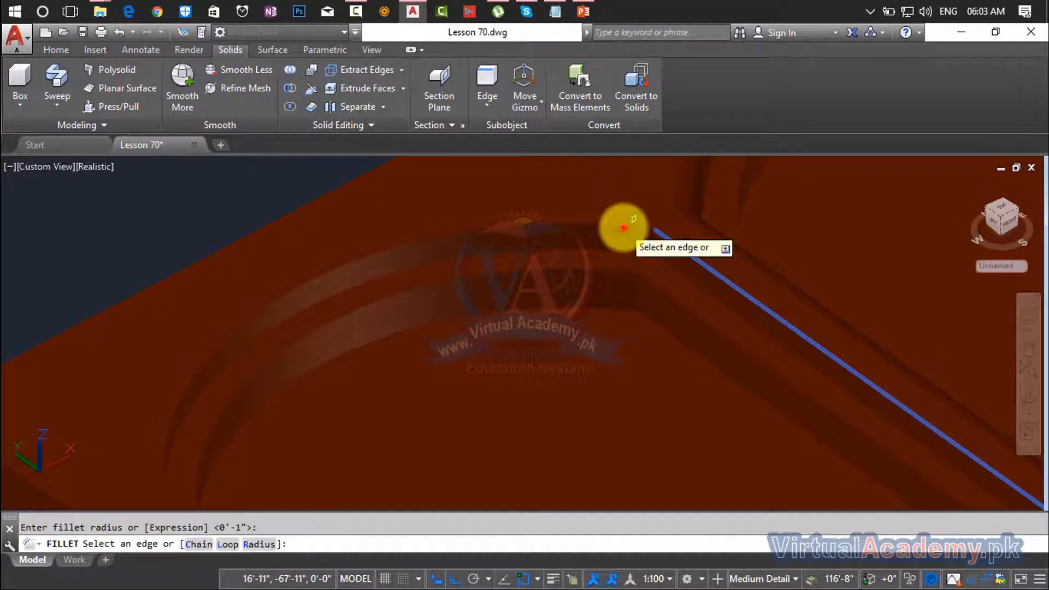
left_click(624, 228)
scroll(344, 343, "down", 2)
middle_click_drag(345, 348, 402, 226)
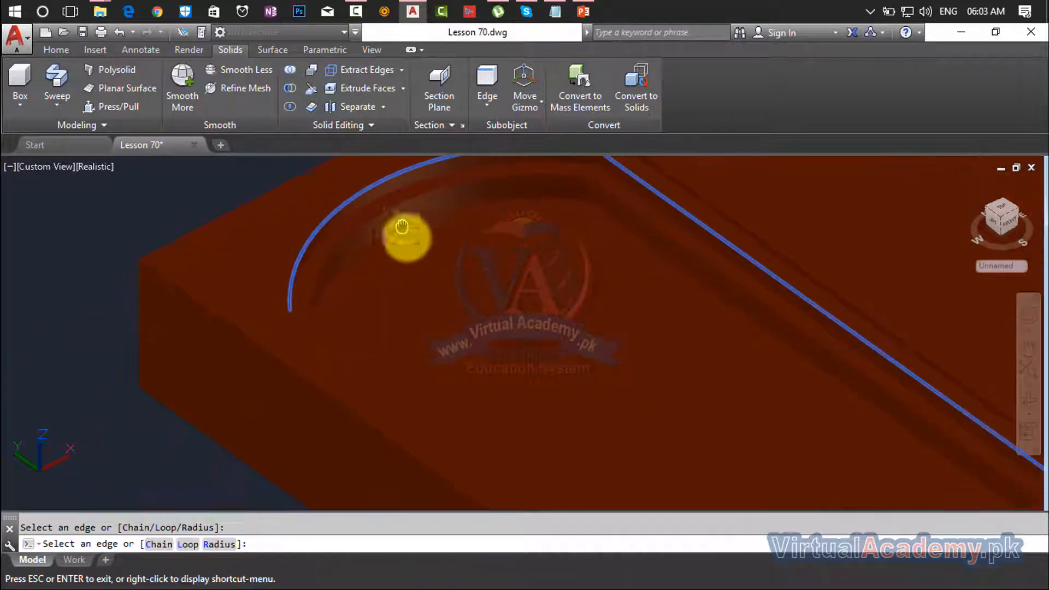
Add the second arched opening's outer straight edge and short end edge to the selection and apply the fillet.
middle_click_drag(445, 344, 263, 288, "shift")
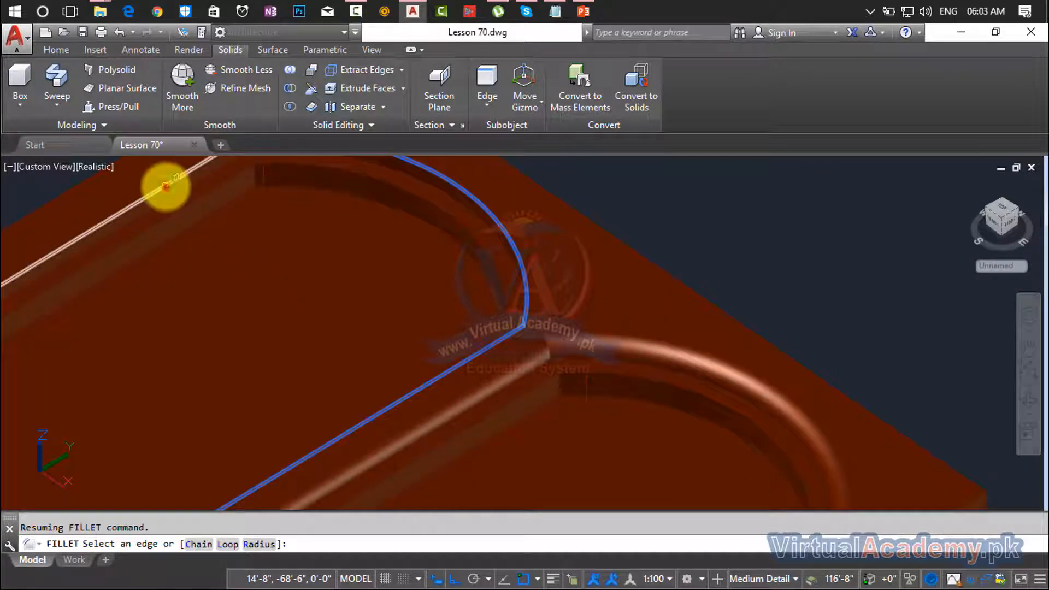
scroll(172, 199, "down", 5)
middle_click_drag(204, 244, 417, 227)
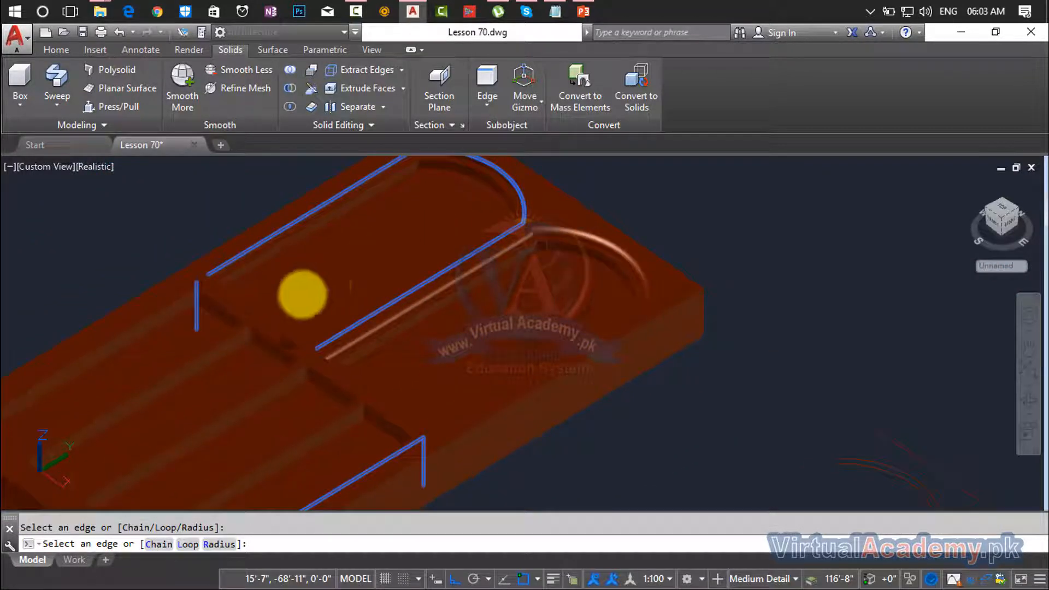
scroll(269, 301, "up", 3)
scroll(281, 293, "up", 3)
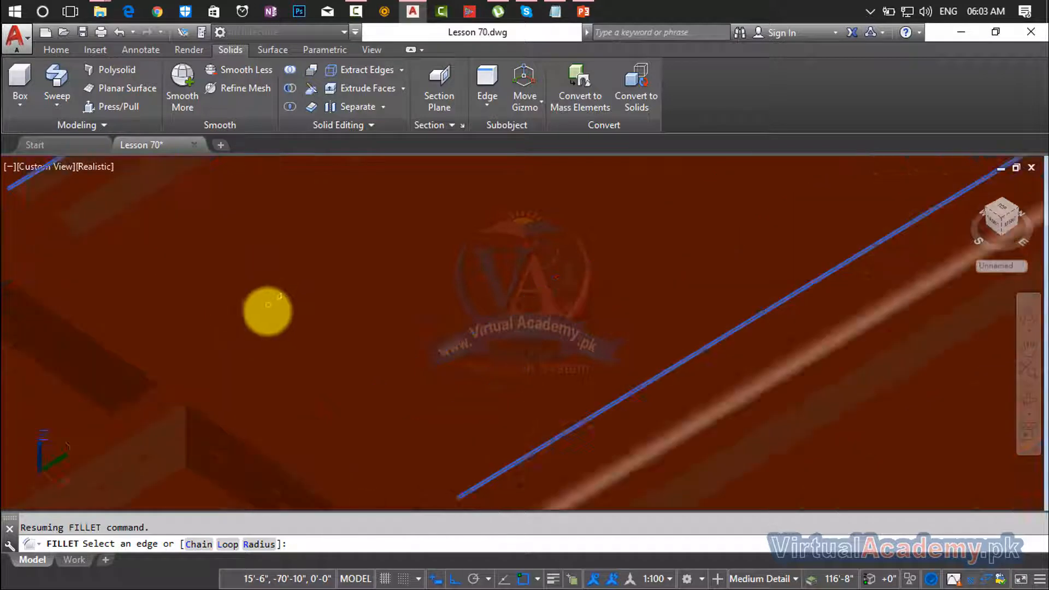
middle_click_drag(386, 335, 312, 393, "shift")
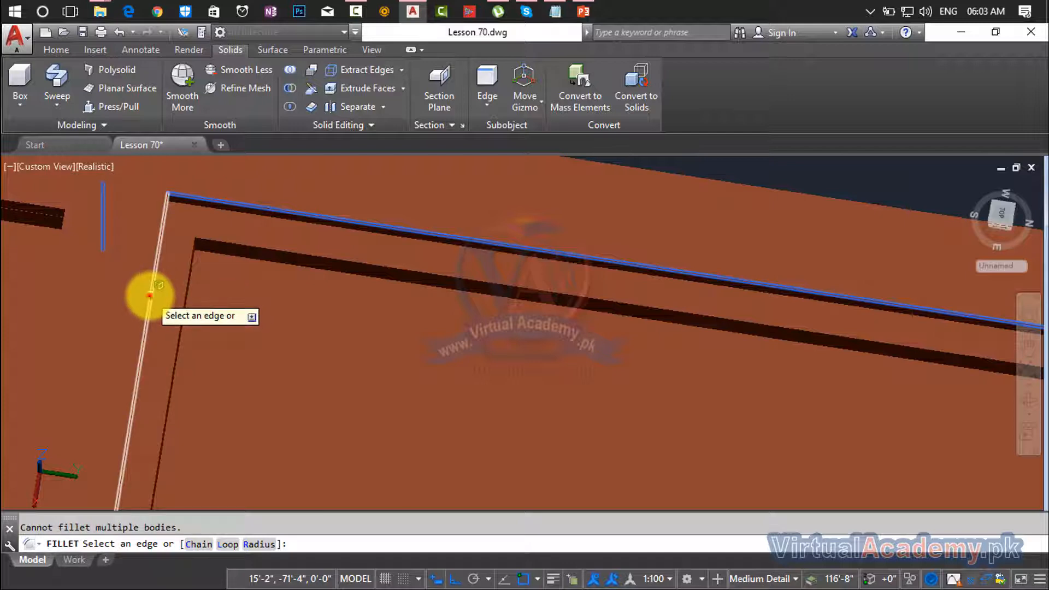
scroll(164, 290, "down", 2)
middle_click_drag(224, 310, 360, 299)
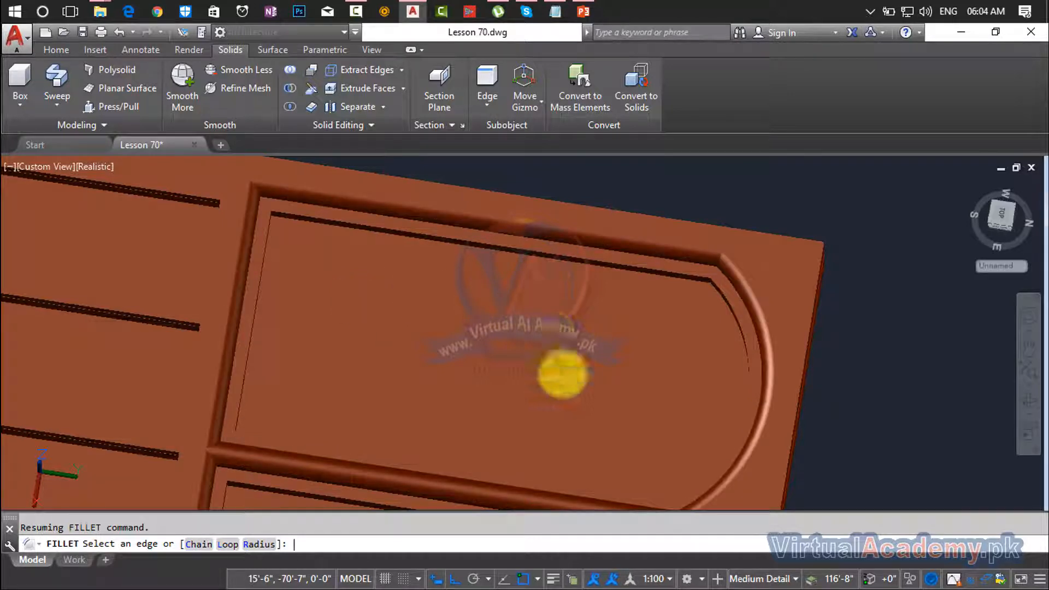
scroll(578, 262, "down", 6)
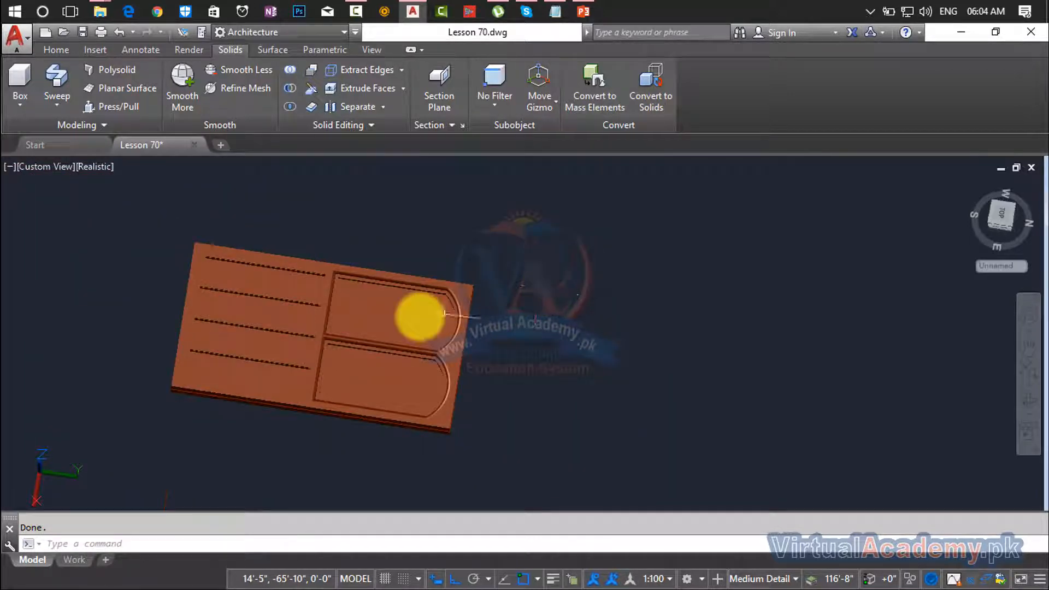
Examine the assembled door from the underside and from the side, comparing its back face with the filleted openings.
middle_click_drag(414, 373, 254, 104, "shift")
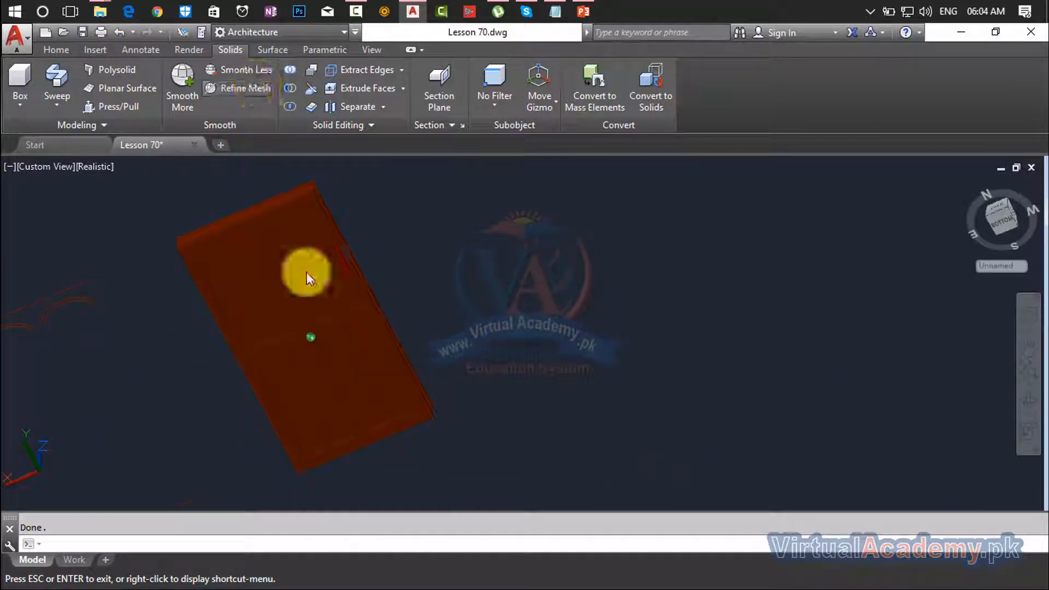
middle_click_drag(314, 331, 317, 381)
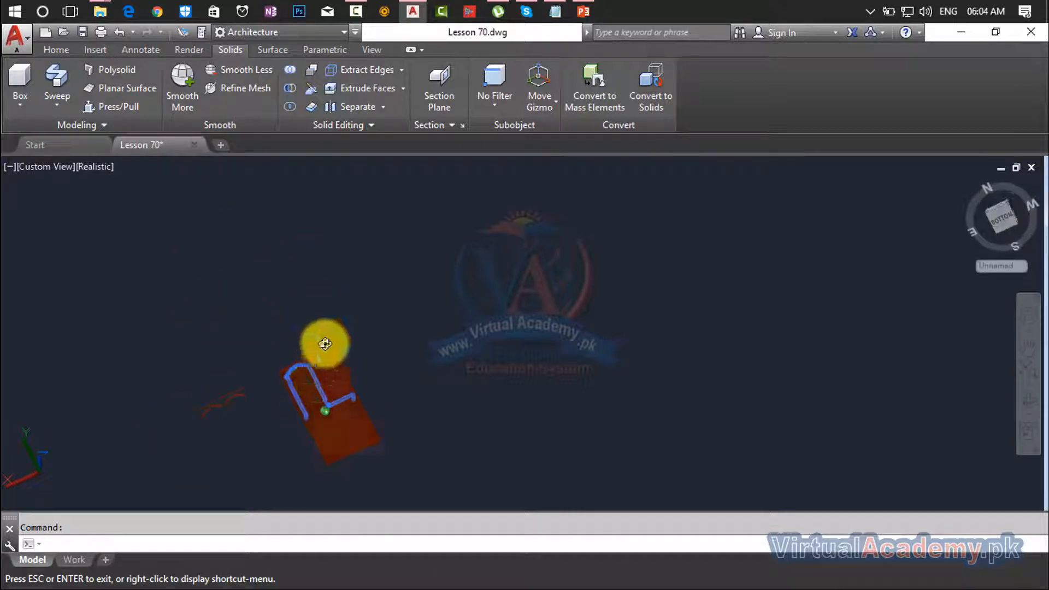
middle_click_drag(325, 344, 339, 381, "shift")
scroll(317, 346, "up", 6)
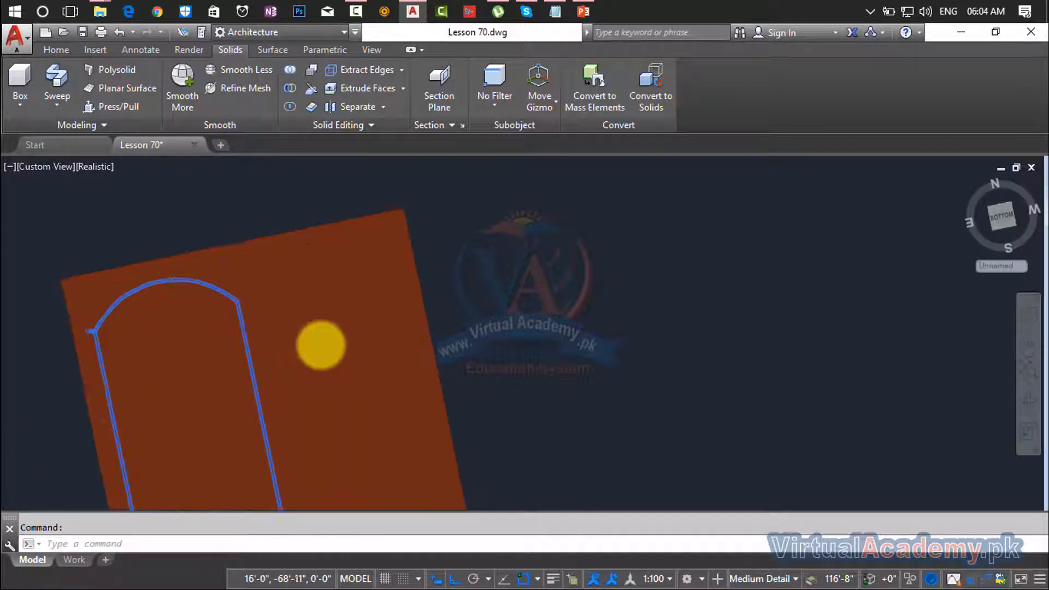
scroll(321, 346, "up", 3)
scroll(321, 344, "down", 5)
middle_click_drag(323, 335, 492, 424, "shift")
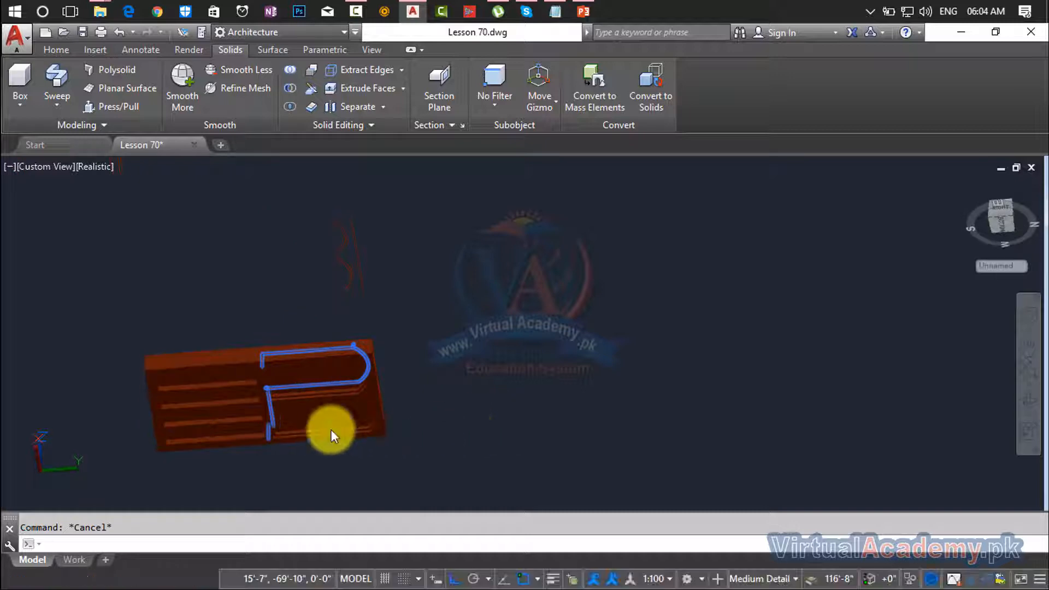
scroll(339, 420, "down", 4)
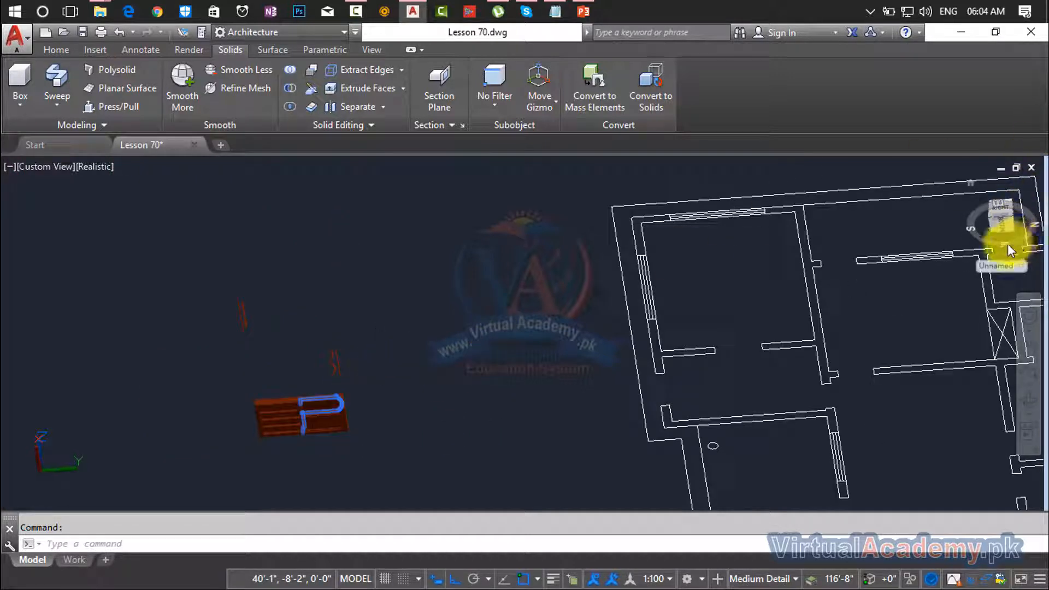
Restore the home isometric view and refresh the display by switching the visual style to 2D Wireframe and back to Realistic.
left_click(973, 183)
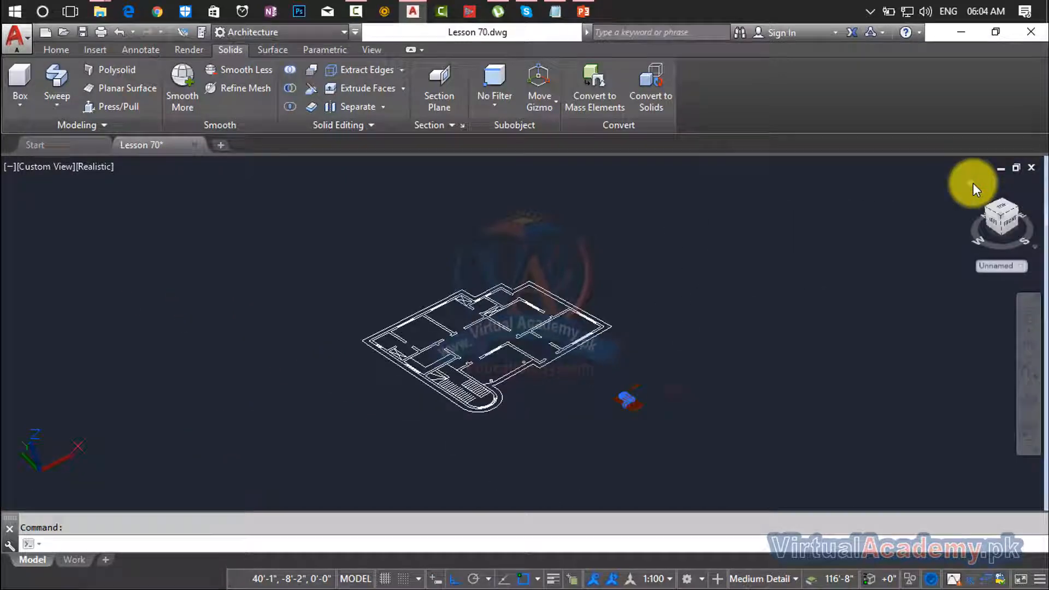
scroll(630, 398, "up", 4)
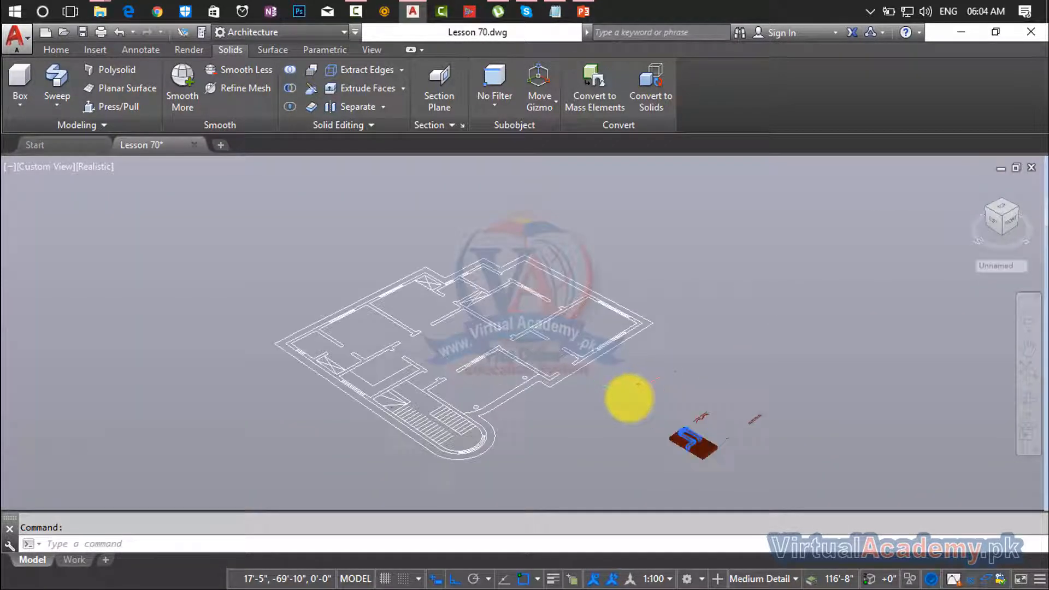
key("Escape")
scroll(522, 335, "down", 2)
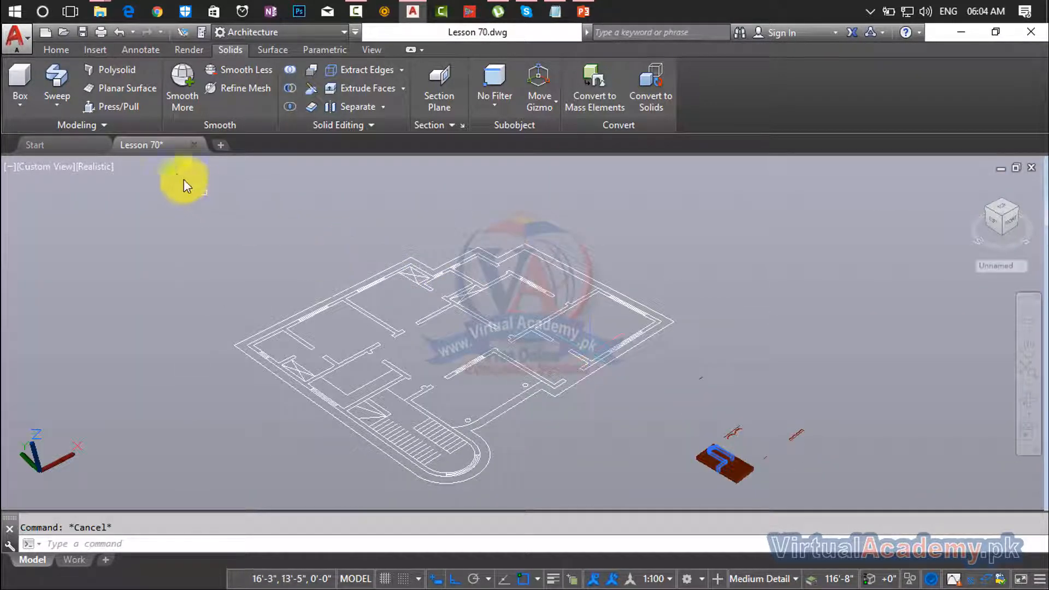
left_click(88, 167)
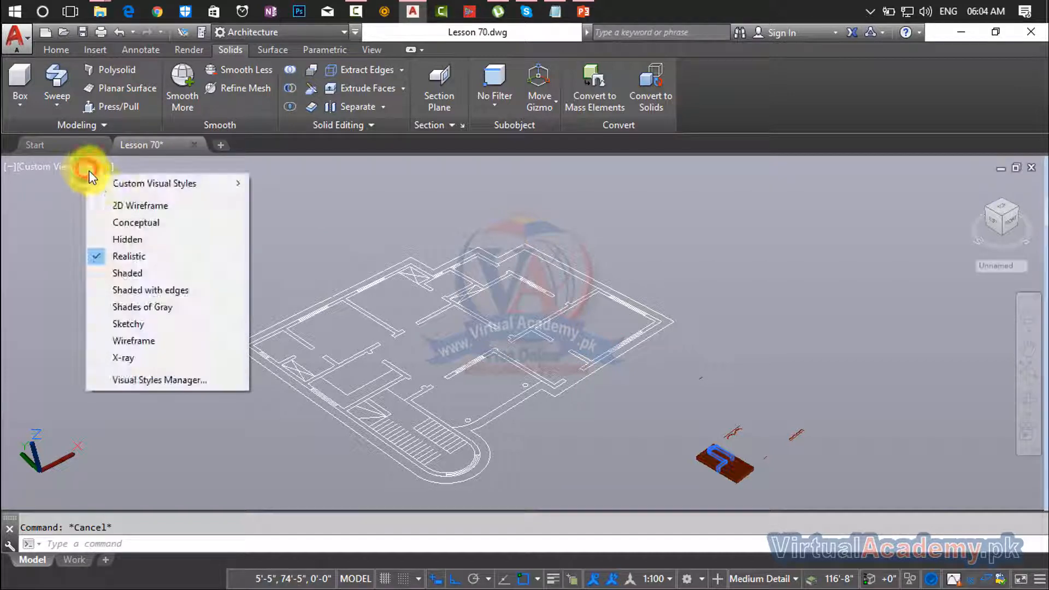
left_click(108, 205)
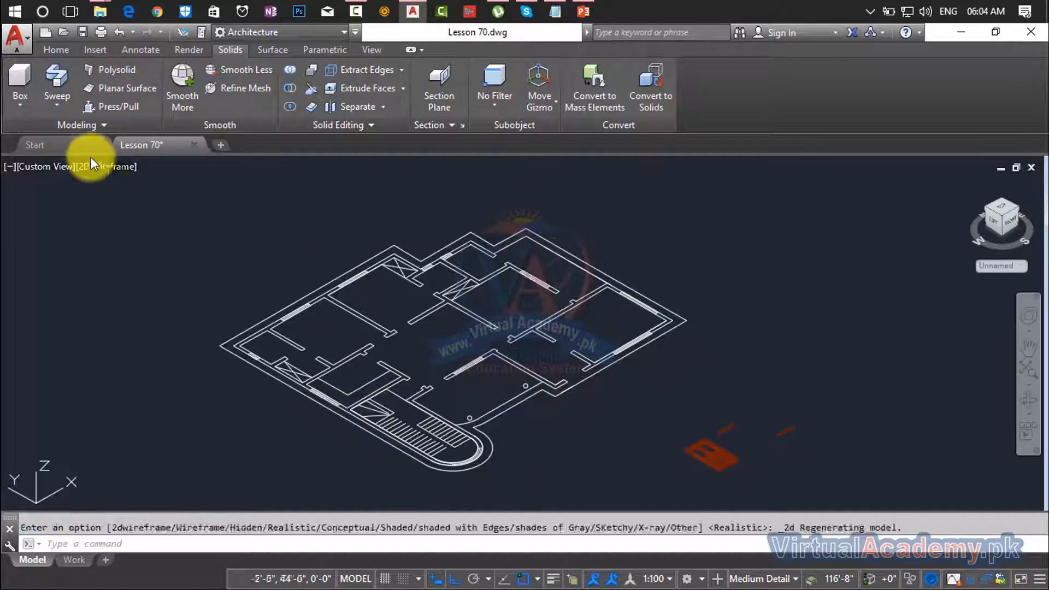
left_click(90, 165)
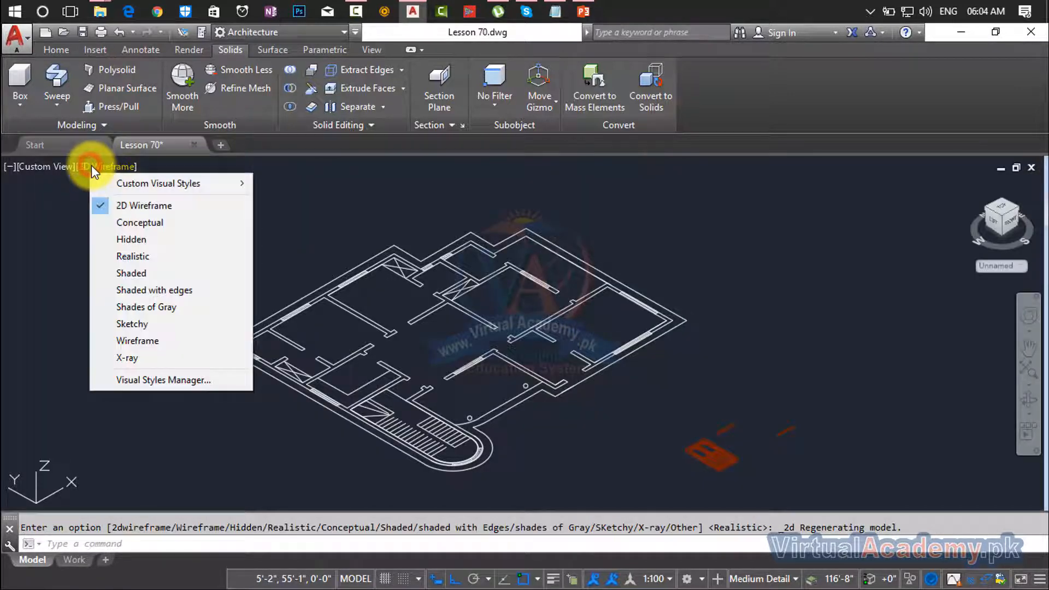
left_click(129, 255)
scroll(726, 433, "up", 8)
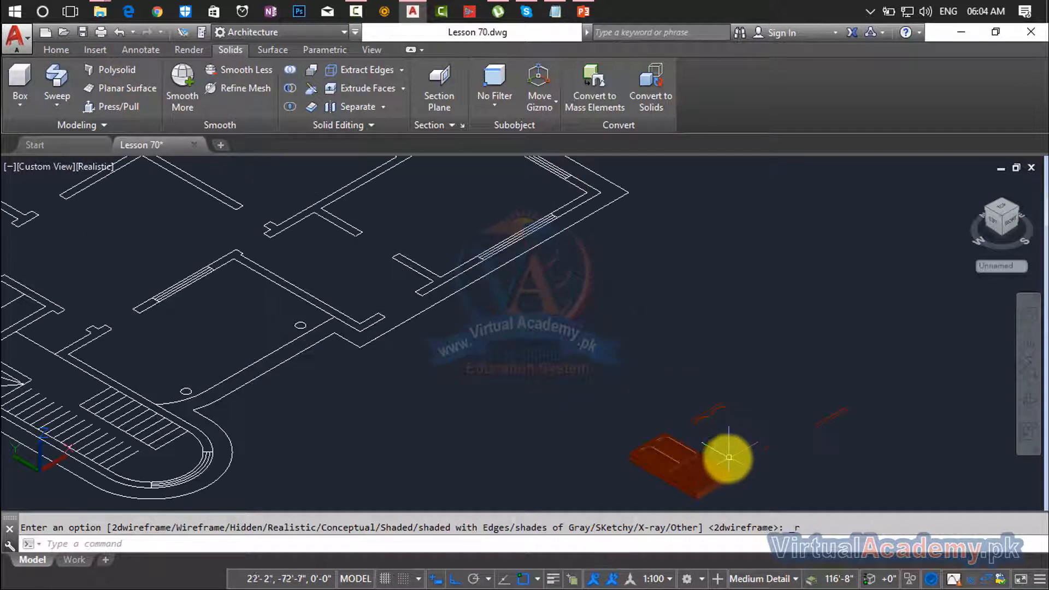
middle_click_drag(622, 459, 573, 274, "shift")
scroll(579, 314, "up", 4)
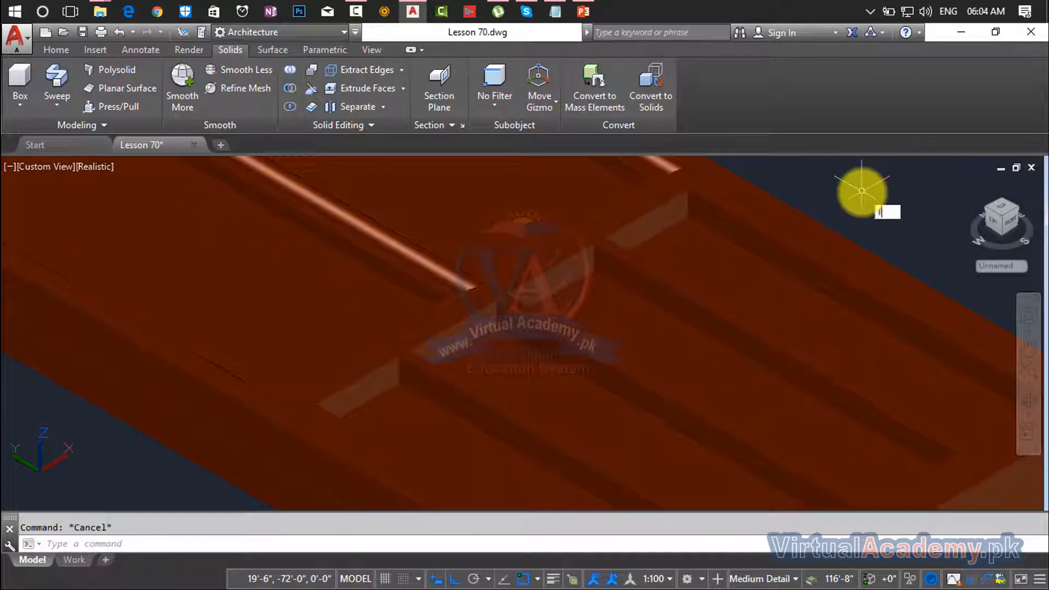
type("f")
key("Return")
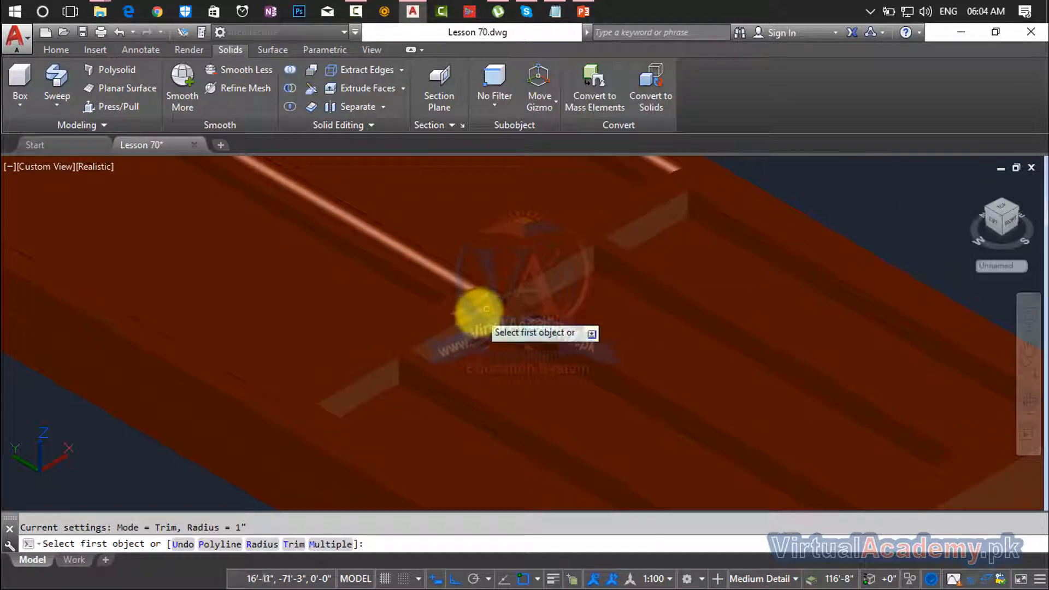
left_click(473, 309)
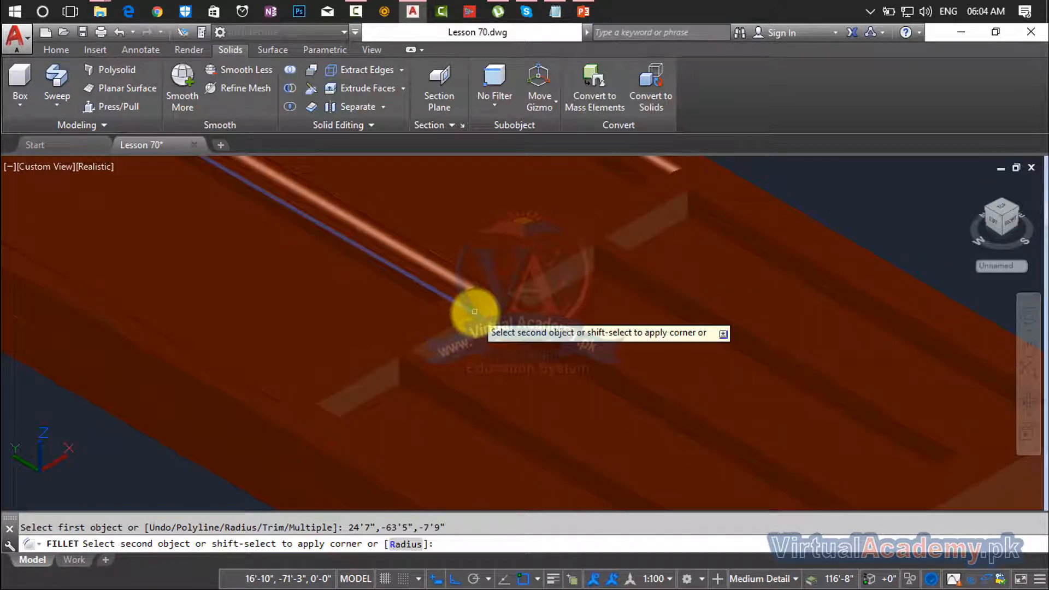
key("Escape")
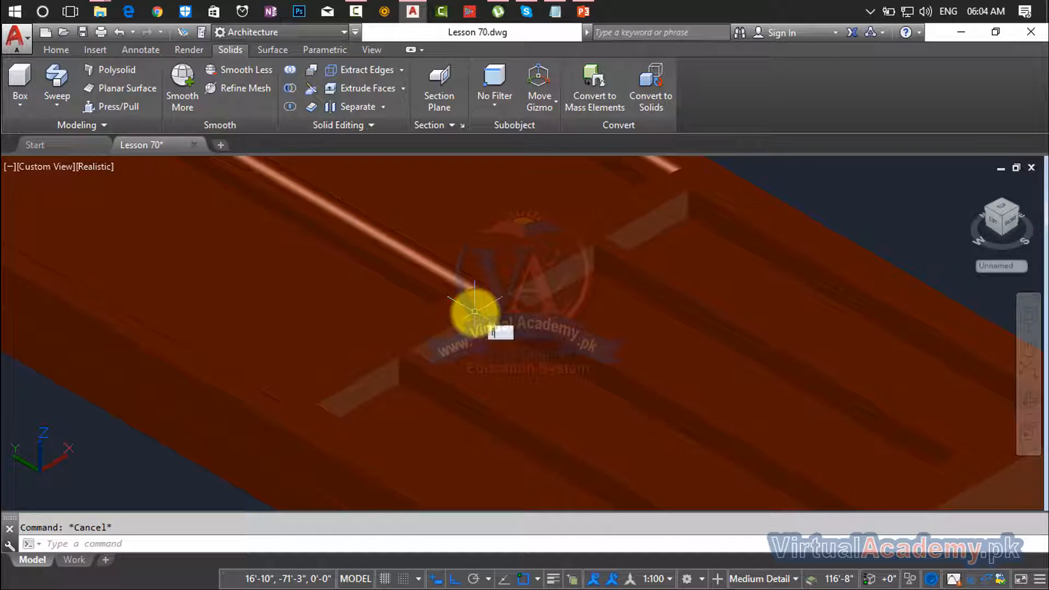
Fillet the two long outer edges of the slatted section's opening in the thick frame with a 1" radius.
key("Return")
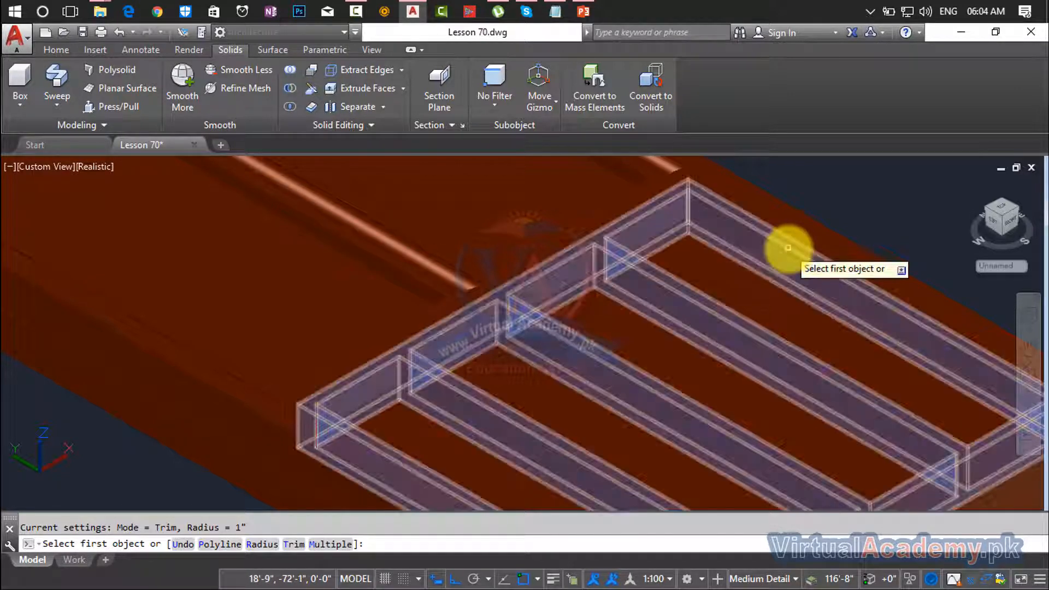
left_click(788, 248)
key("Return")
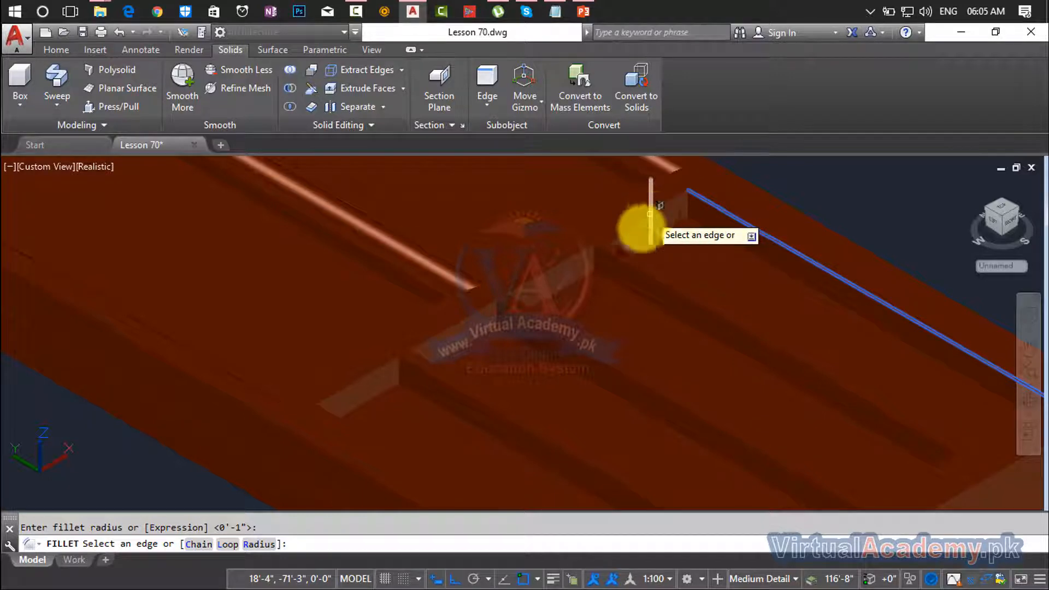
middle_click_drag(356, 417, 359, 329)
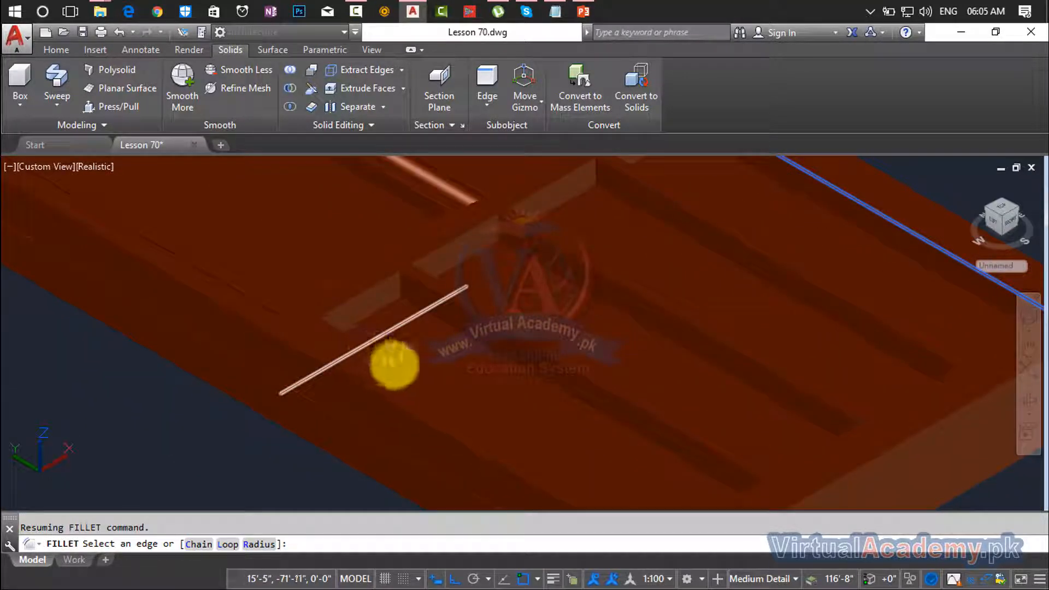
middle_click_drag(393, 368, 258, 344, "shift")
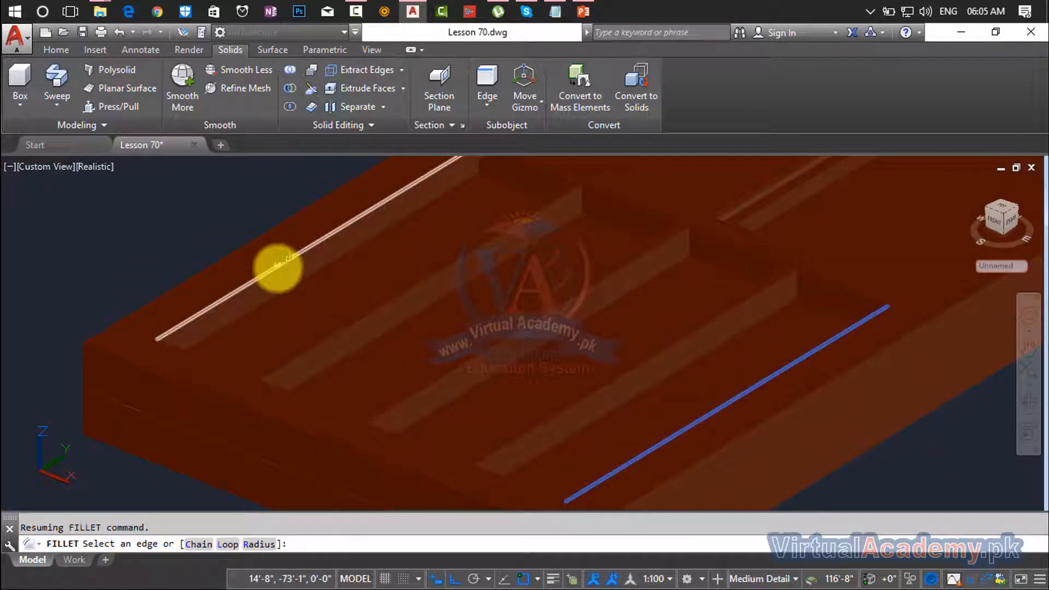
key("Return")
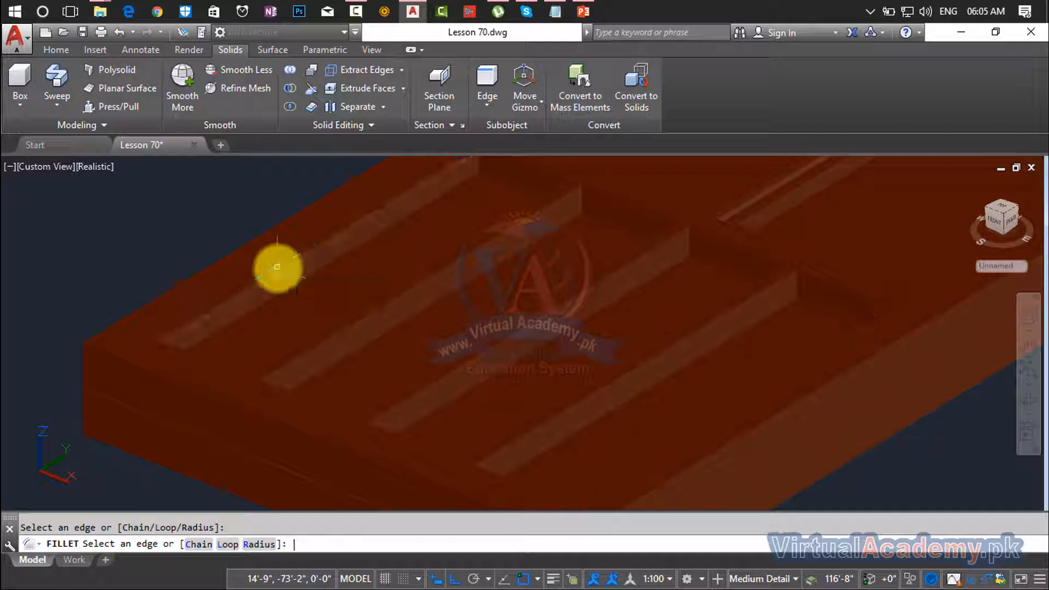
Start a 1" fillet on three short end edges of the slatted section's openings, along the middle rail.
middle_click_drag(309, 299, 300, 404)
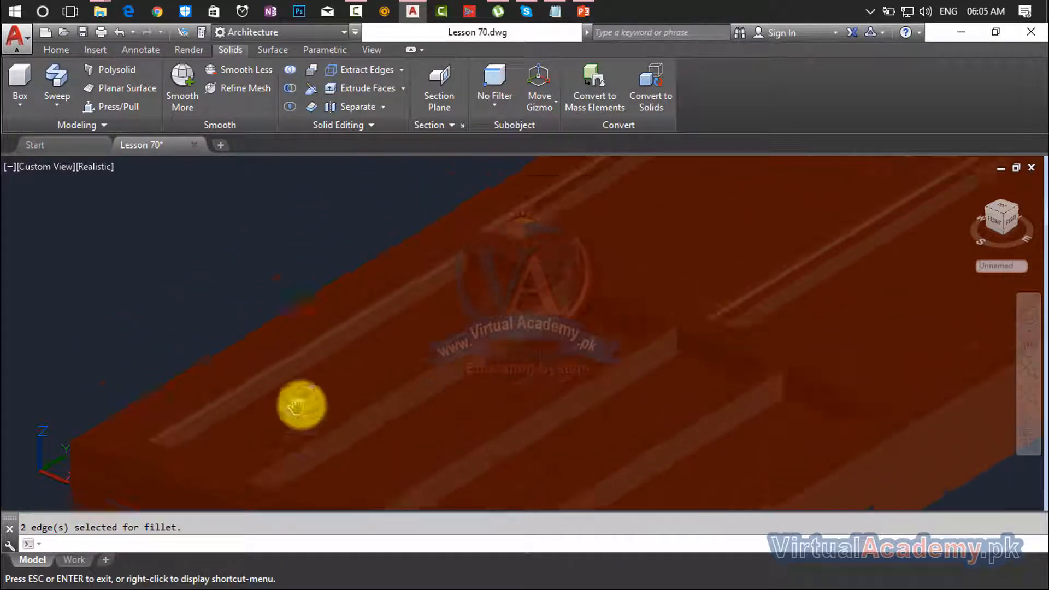
scroll(513, 264, "up", 2)
key("Return")
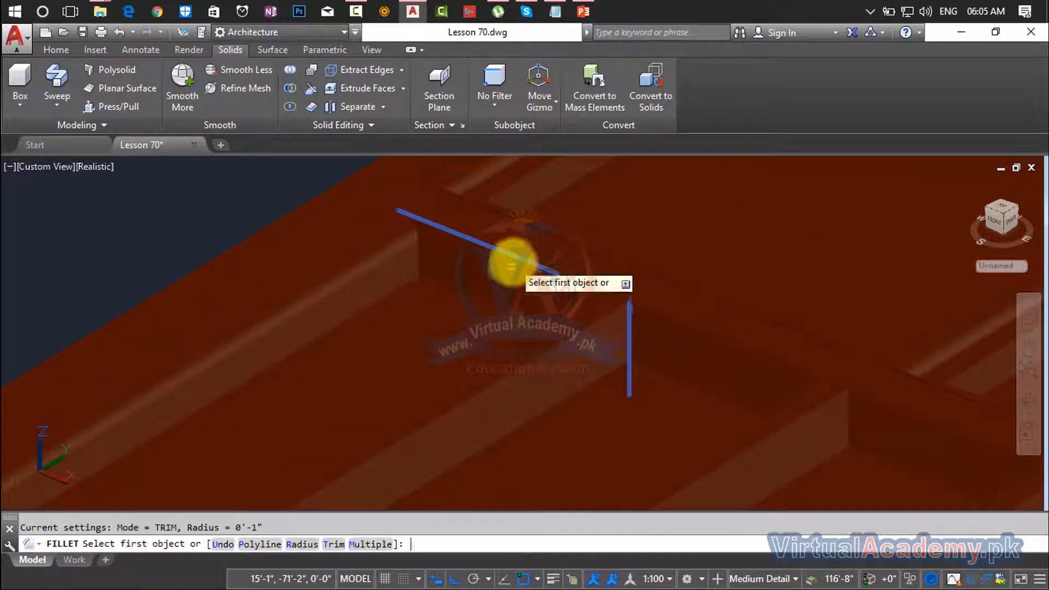
type("r")
key("Return")
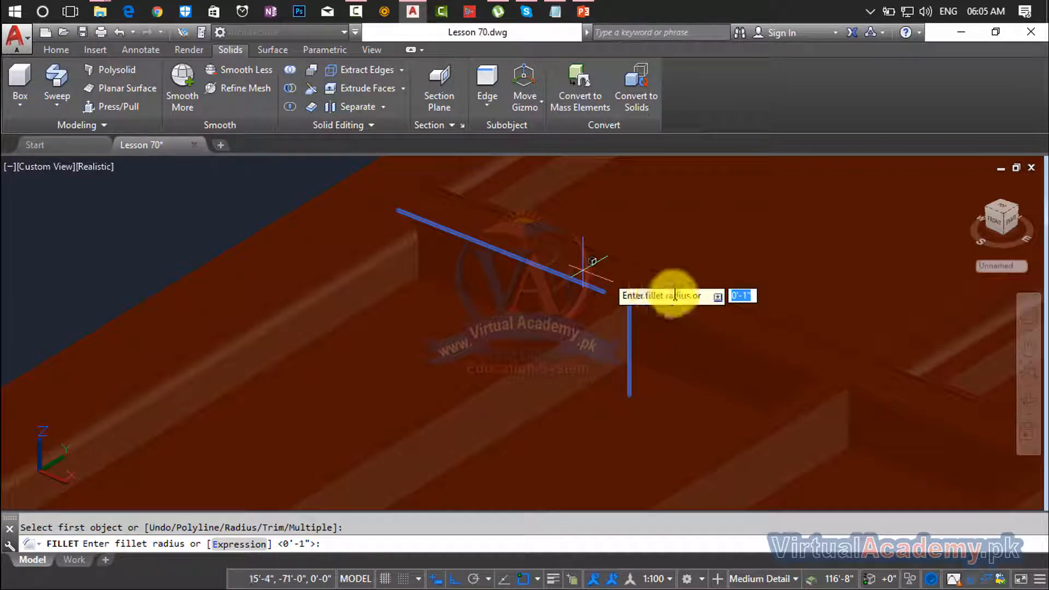
key("Return")
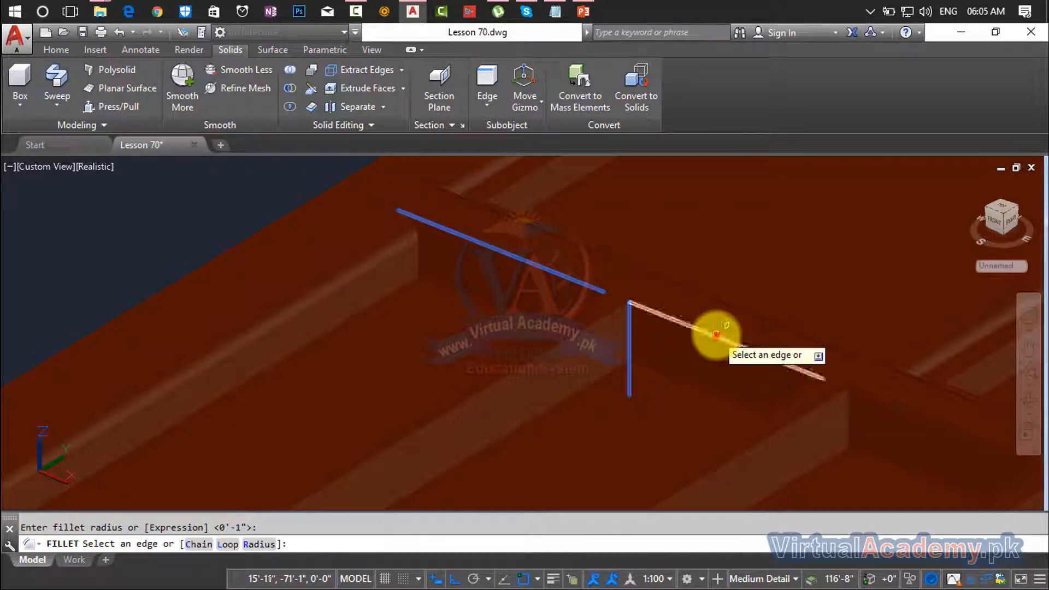
left_click(716, 334)
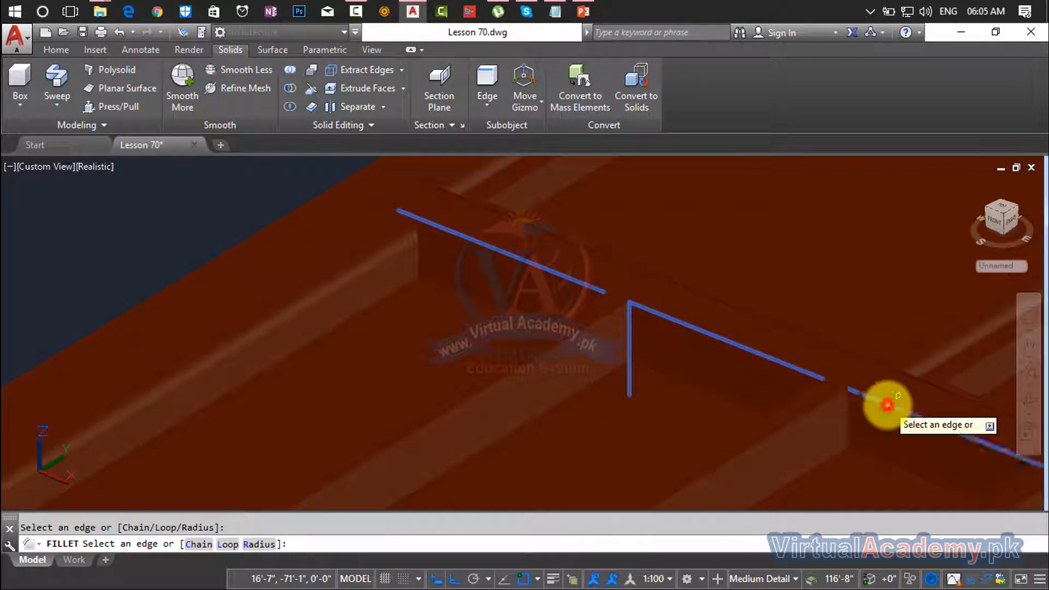
left_click(887, 405)
Add the fourth short end edge along the middle rail to the selection and apply the fillet.
scroll(886, 404, "down", 4)
middle_click_drag(885, 405, 537, 289)
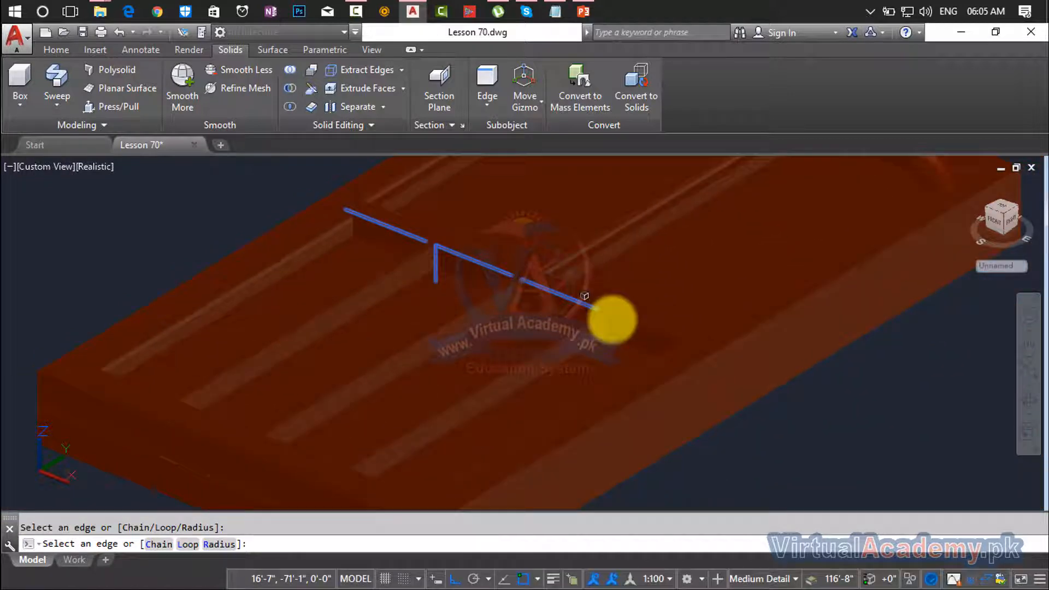
scroll(612, 320, "up", 2)
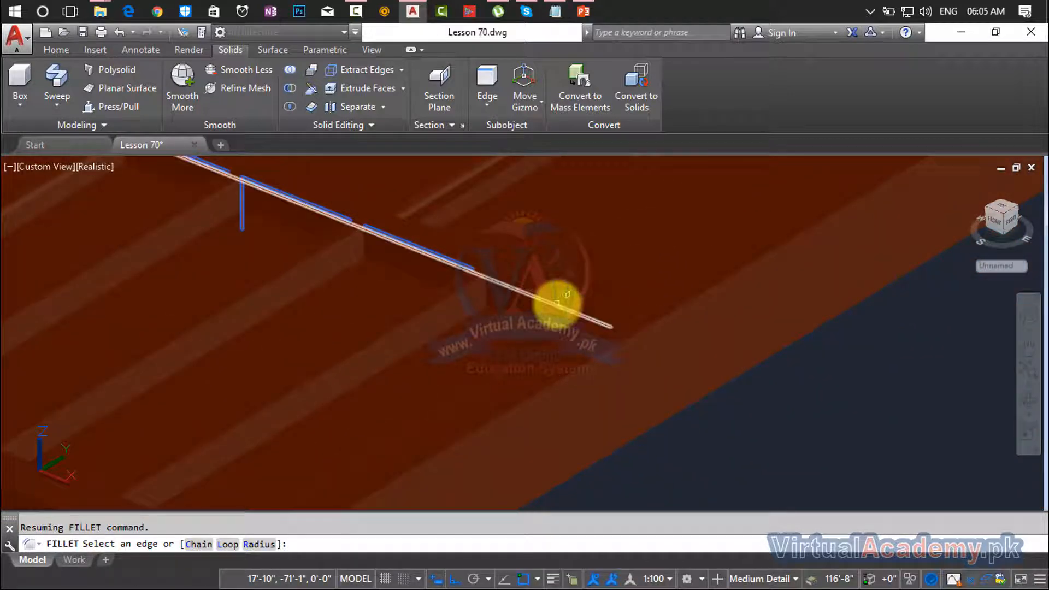
left_click(556, 301)
key("Return")
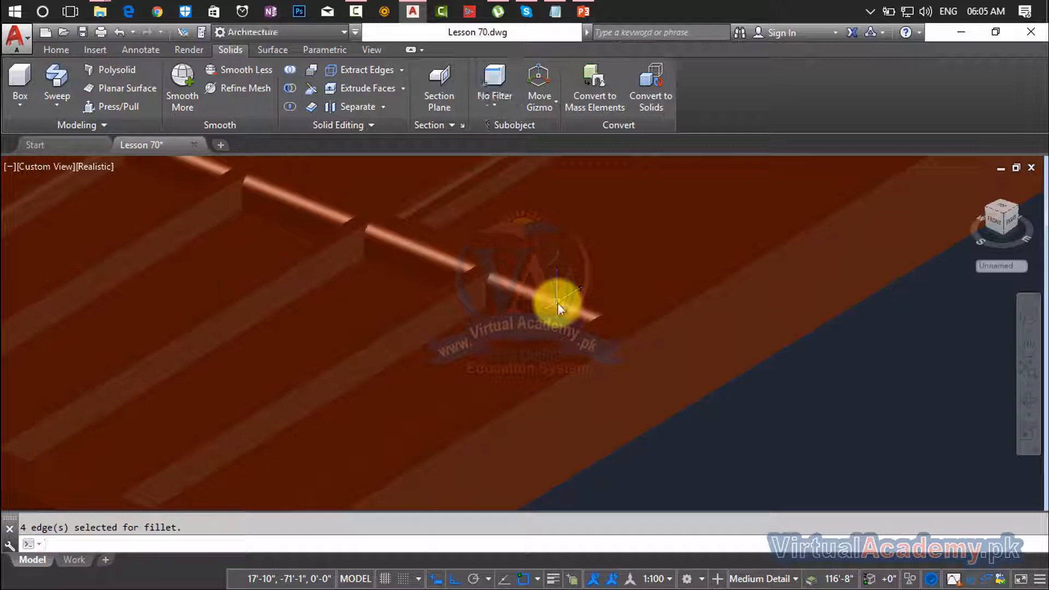
Examine the door's slatted end from the opposite side, using Zoom All to find the model again when it leaves the view.
scroll(555, 302, "down", 4)
middle_click_drag(563, 321, 563, 339)
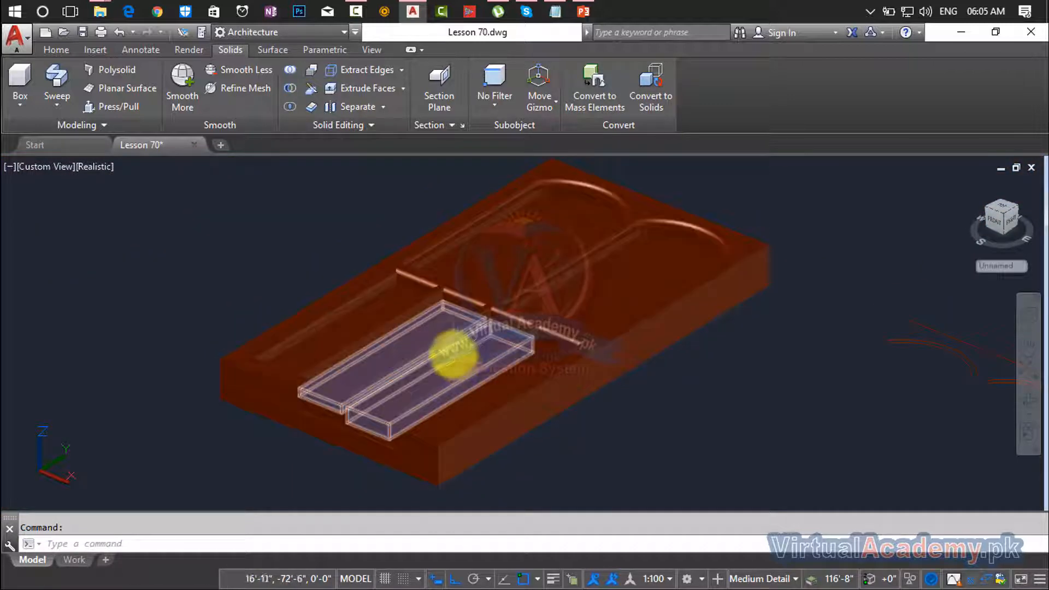
middle_click_drag(451, 351, 274, 346, "shift")
scroll(334, 240, "up", 6)
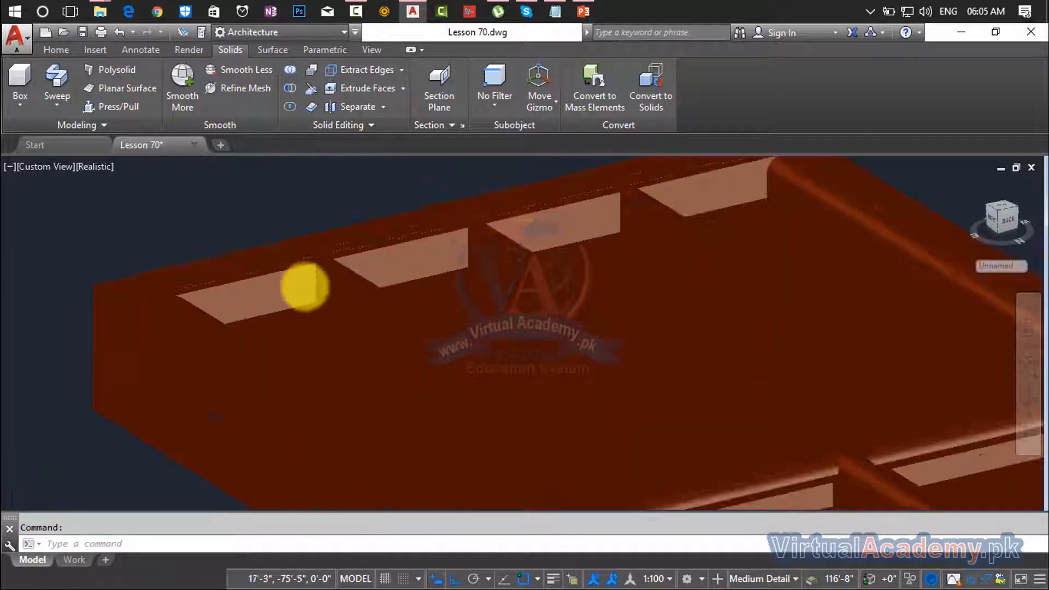
middle_click_drag(482, 342, 566, 346, "shift")
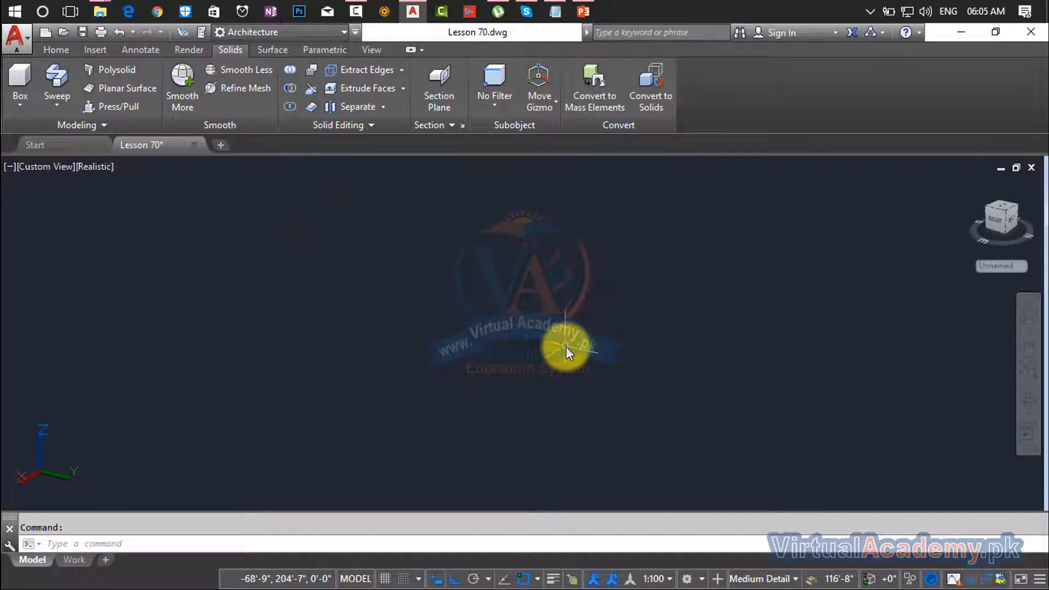
type("z")
key("Return")
type("a")
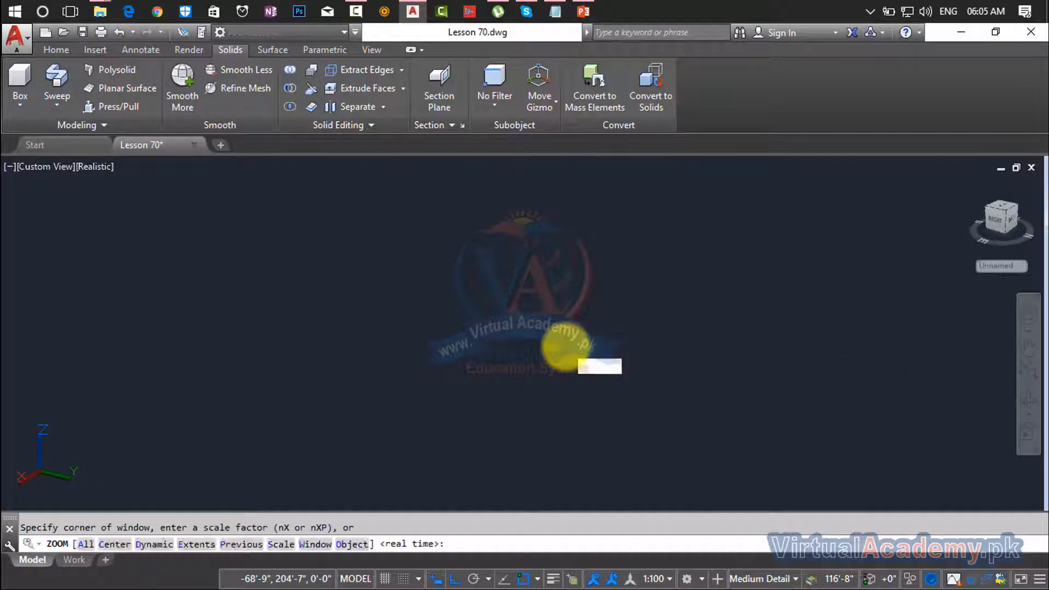
key("Return")
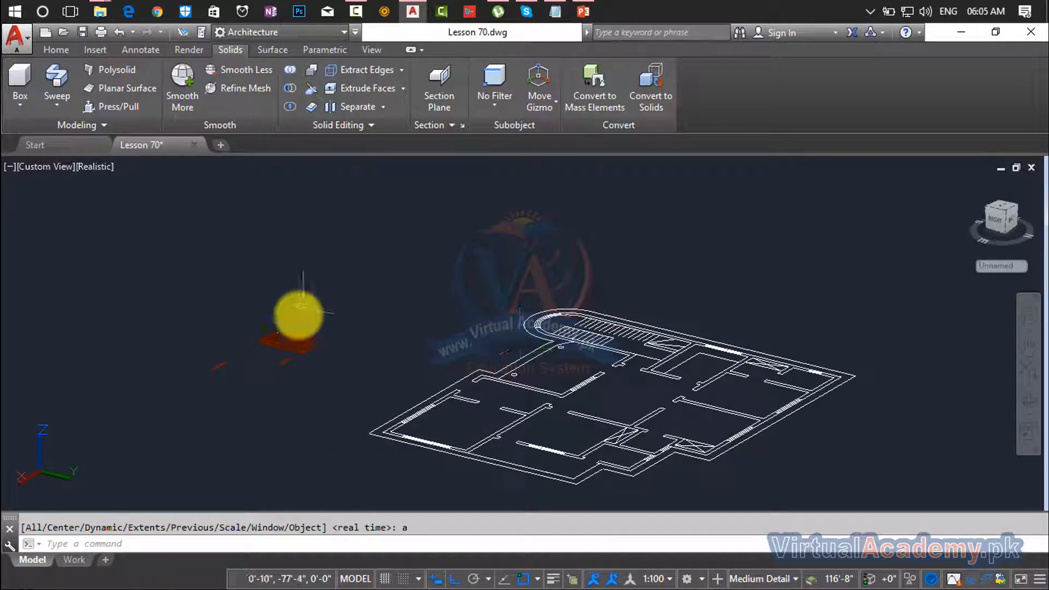
scroll(281, 344, "up", 8)
middle_click_drag(227, 304, 463, 419)
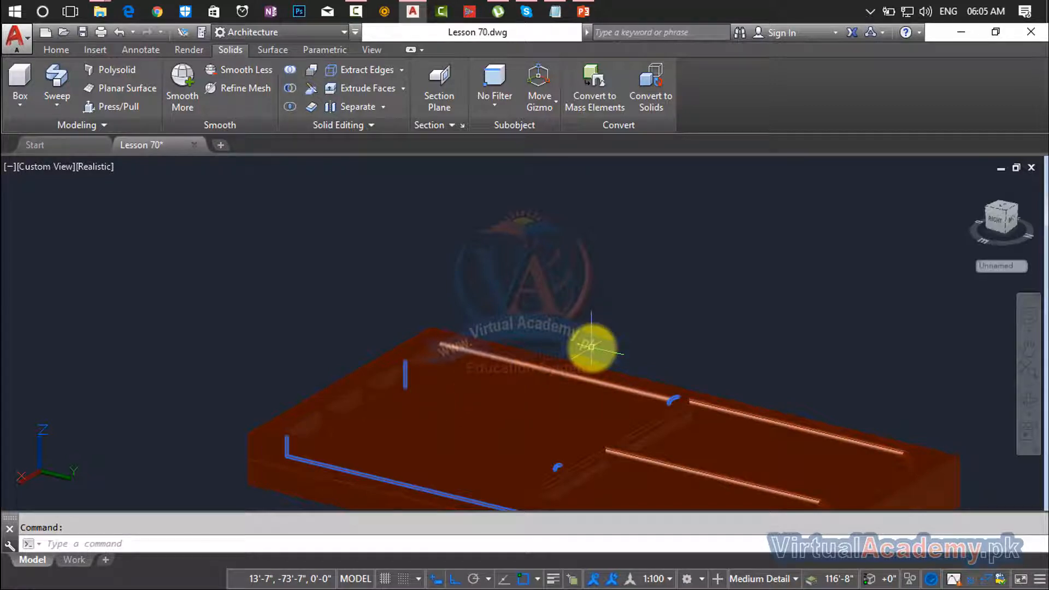
scroll(591, 346, "down", 3)
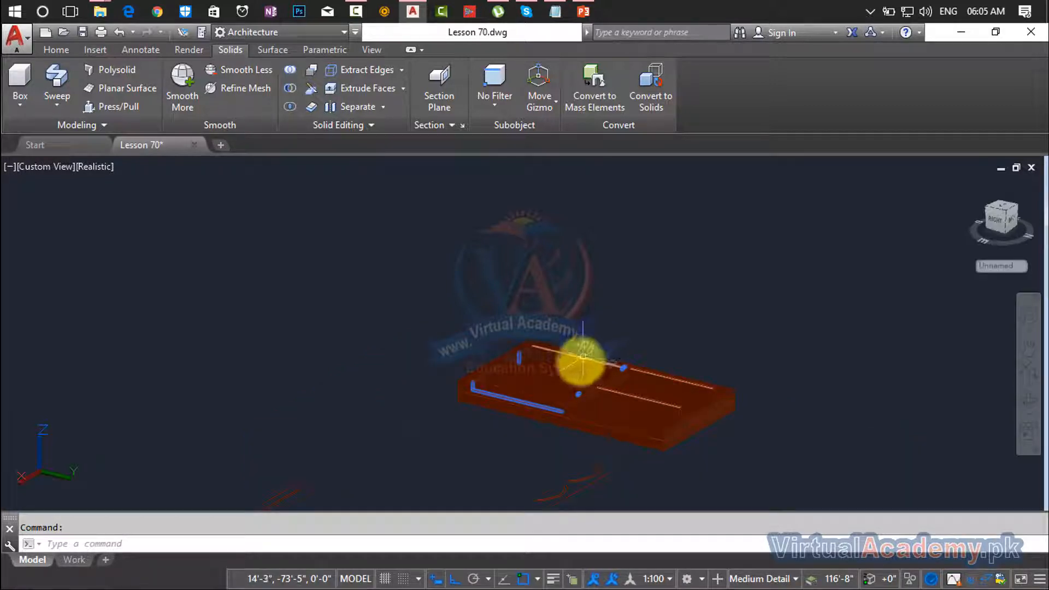
left_click(582, 358)
scroll(582, 367, "down", 2)
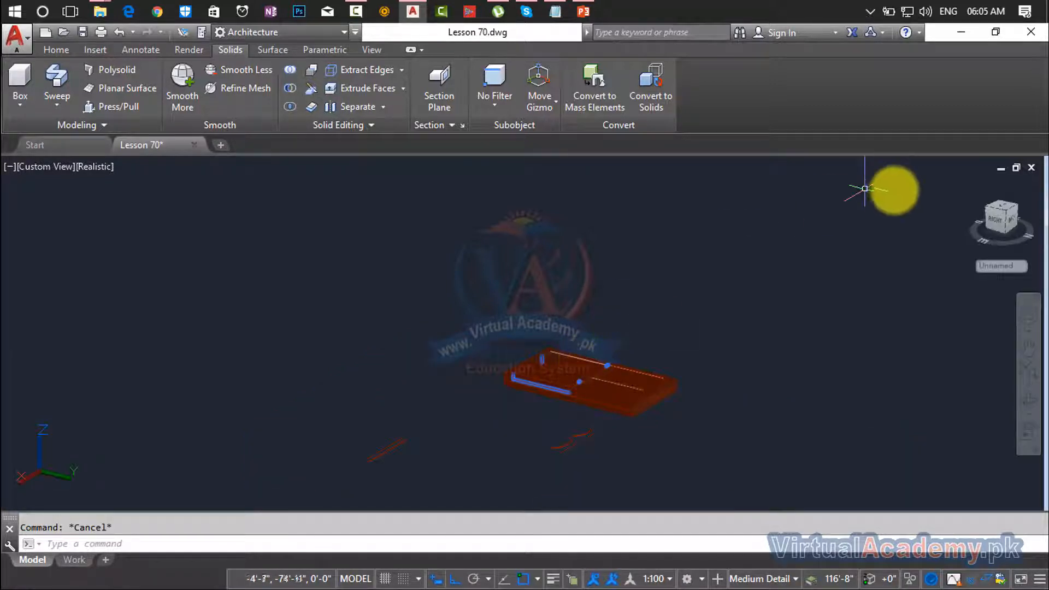
Restore the home isometric view and return to the assembled door beside the floor plan.
left_click(974, 185)
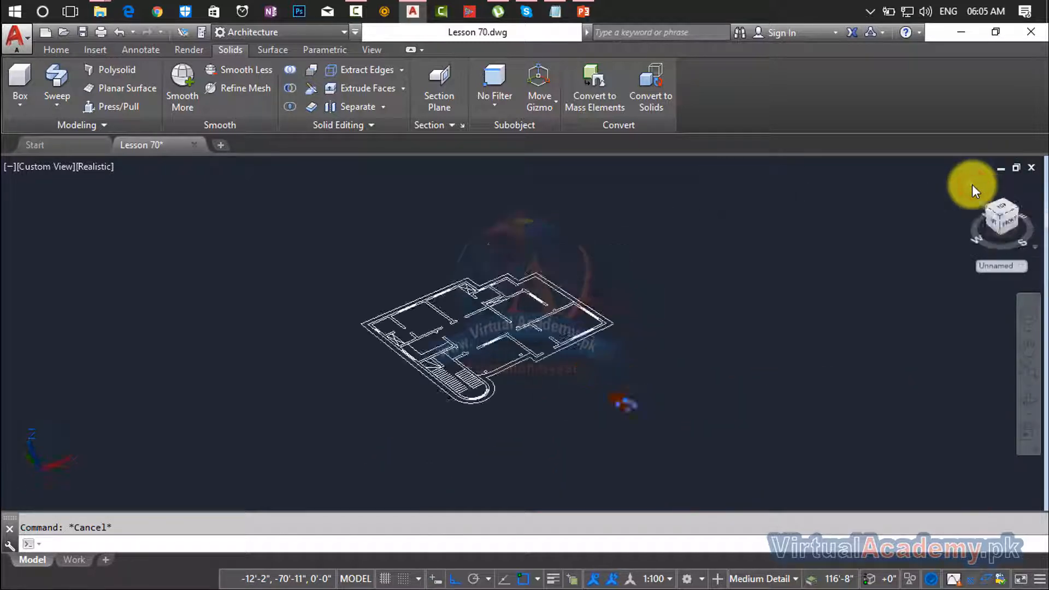
scroll(621, 408, "up", 4)
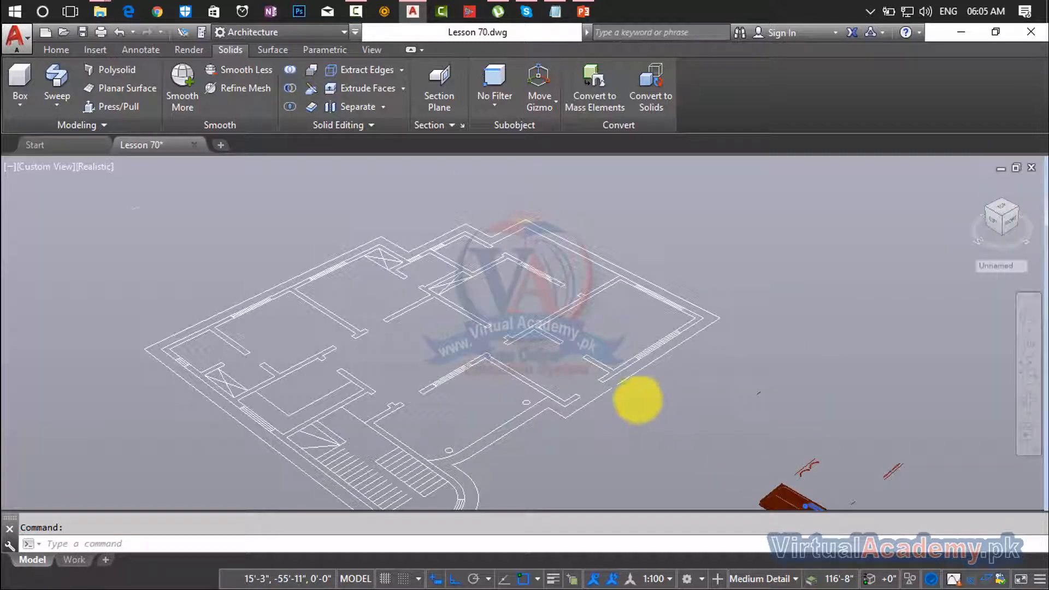
middle_click_drag(638, 400, 457, 182)
scroll(630, 293, "up", 2)
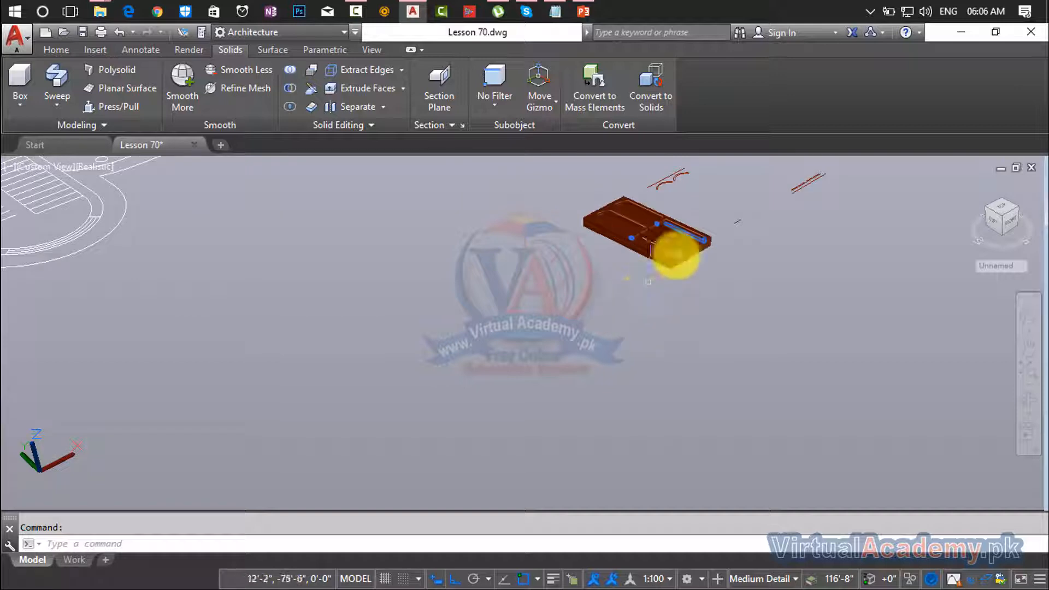
middle_click_drag(676, 255, 585, 316)
scroll(591, 314, "up", 3)
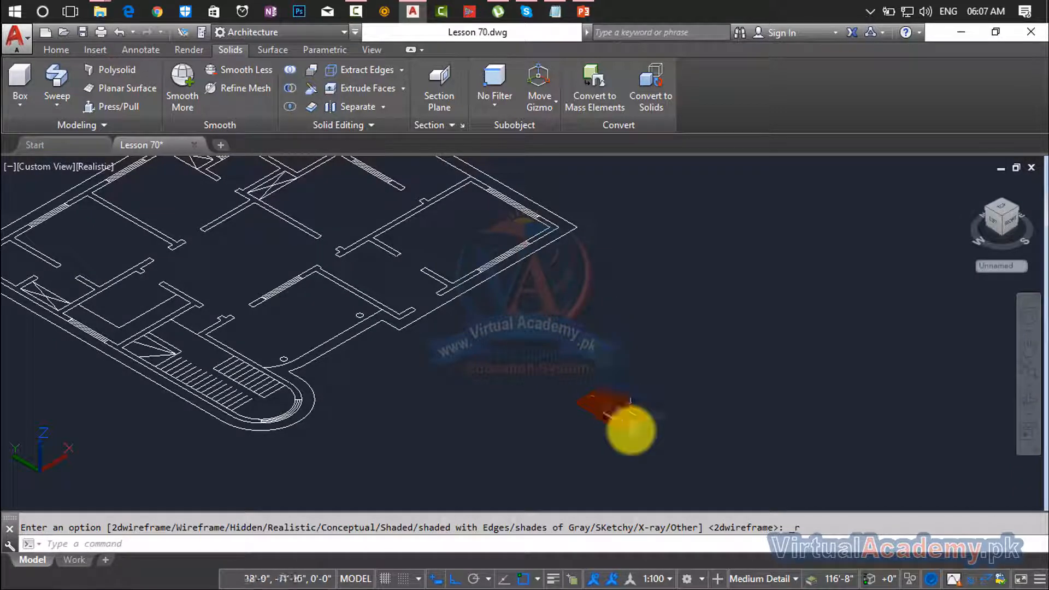
Rotate the whole door 90° in 3D about its bottom short edge so that it stands upright.
scroll(630, 427, "up", 2)
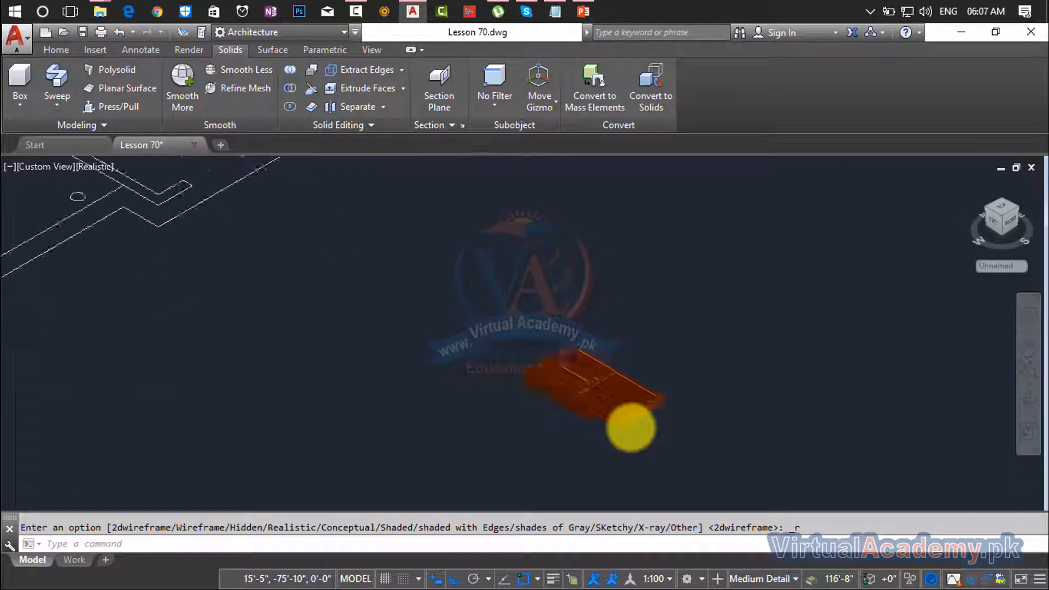
scroll(628, 419, "up", 3)
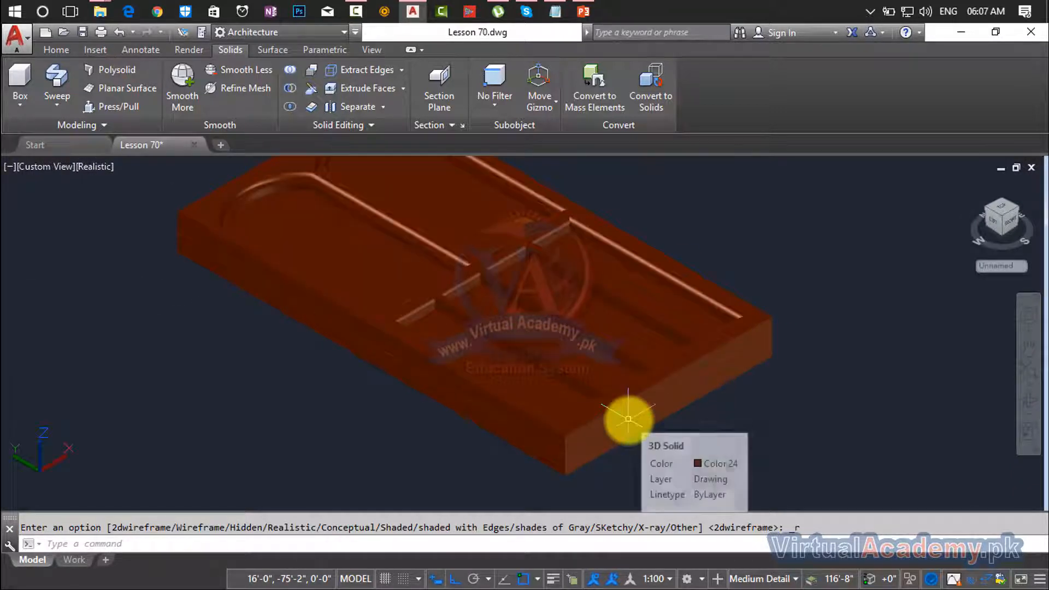
type("RO")
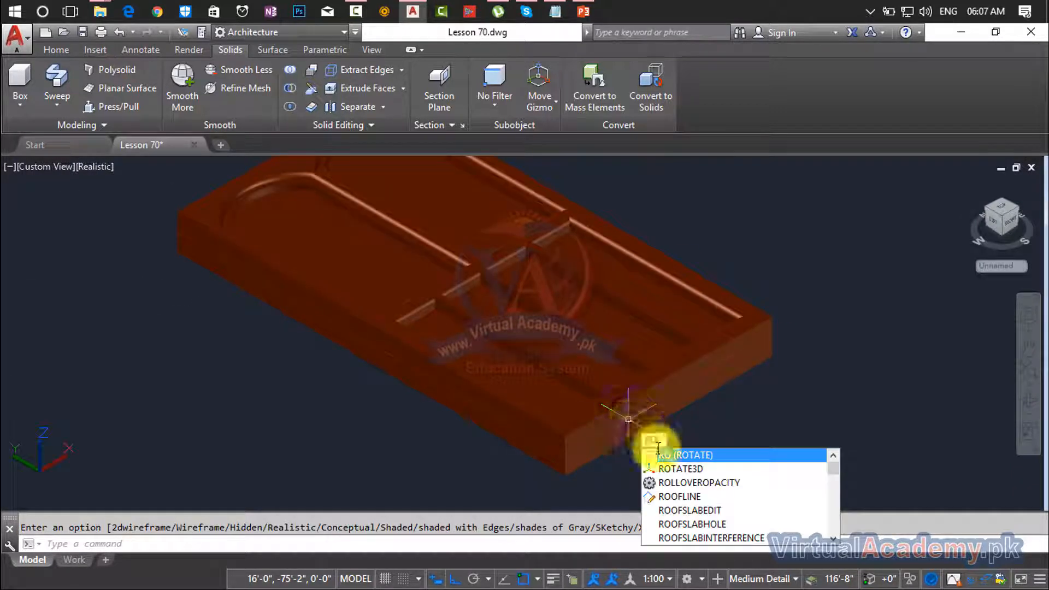
left_click(664, 468)
scroll(663, 467, "down", 5)
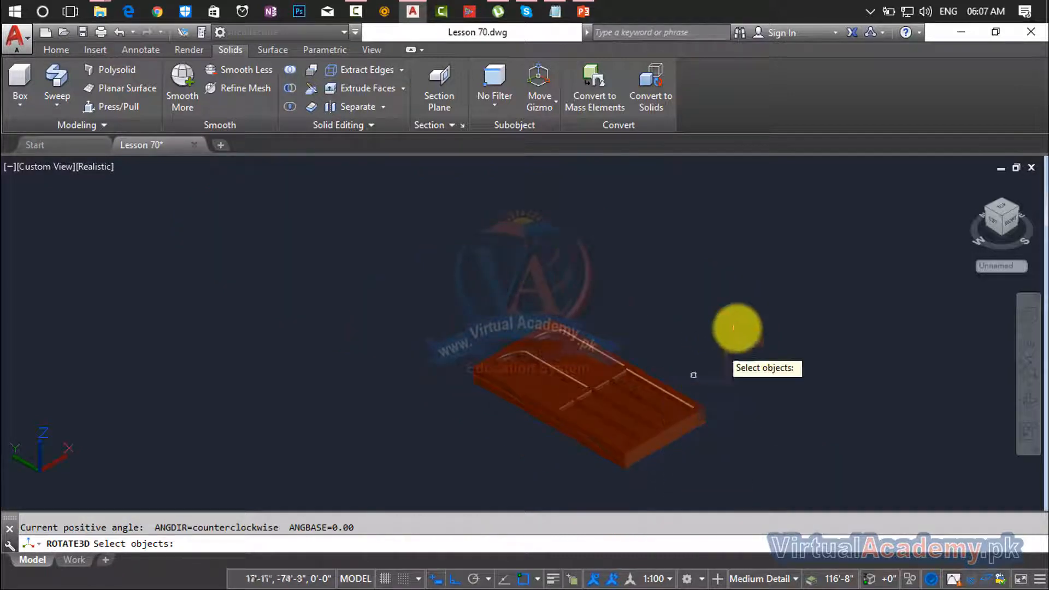
left_click(749, 306)
left_click(454, 476)
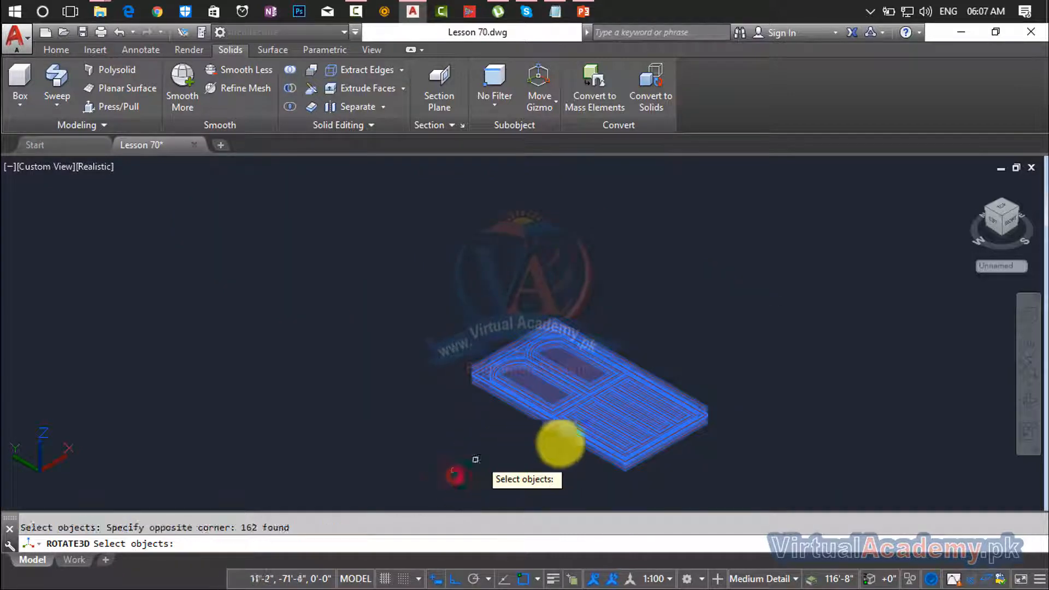
key("Return")
left_click(664, 459)
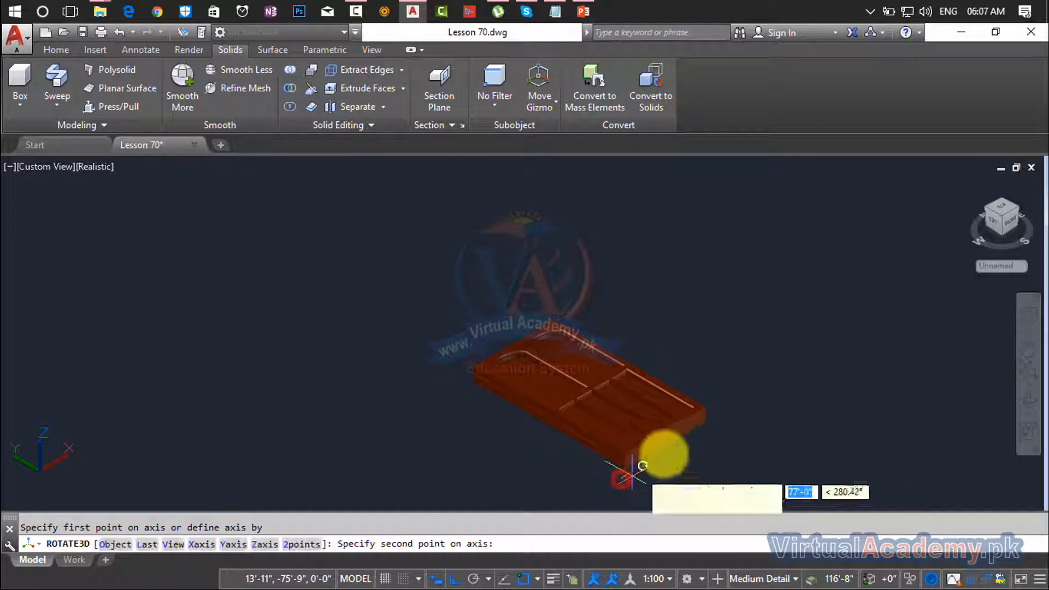
left_click(804, 382)
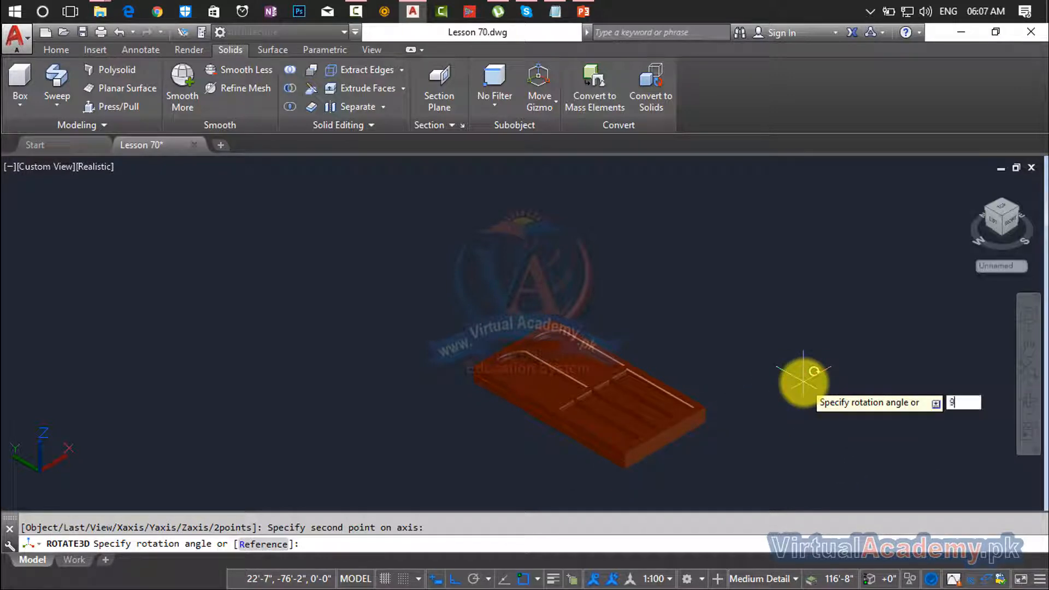
key("Return")
scroll(726, 352, "down", 3)
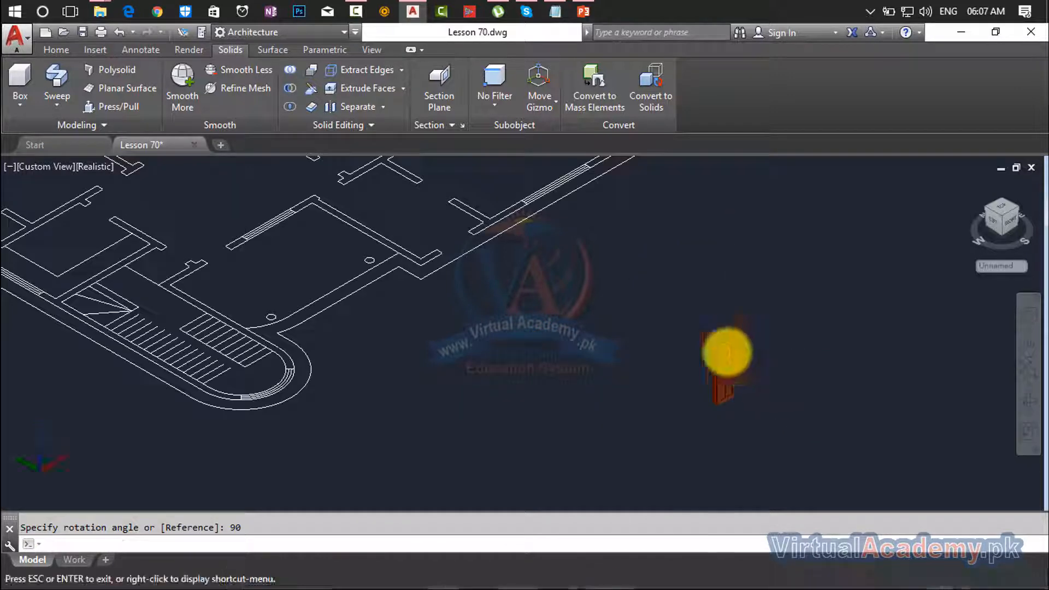
type("M")
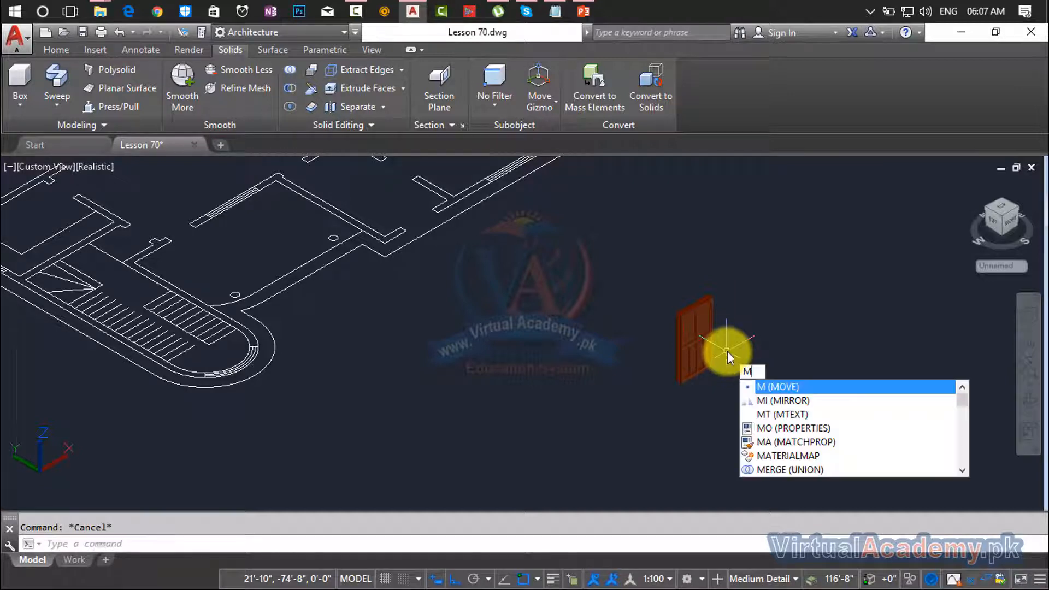
key("Return")
left_click(760, 299)
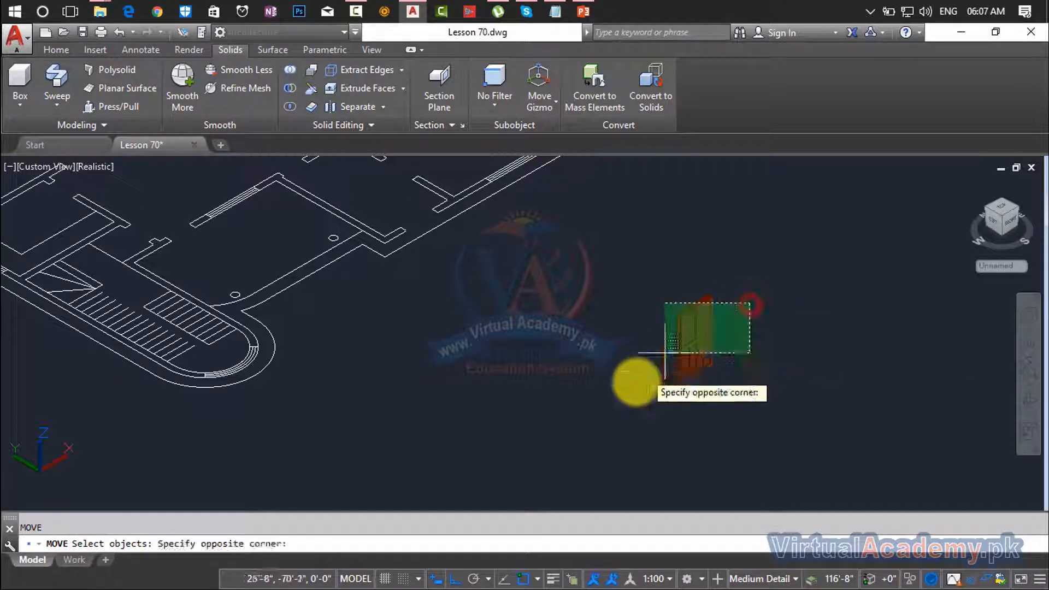
left_click(666, 389)
key("Return")
scroll(679, 396, "up", 6)
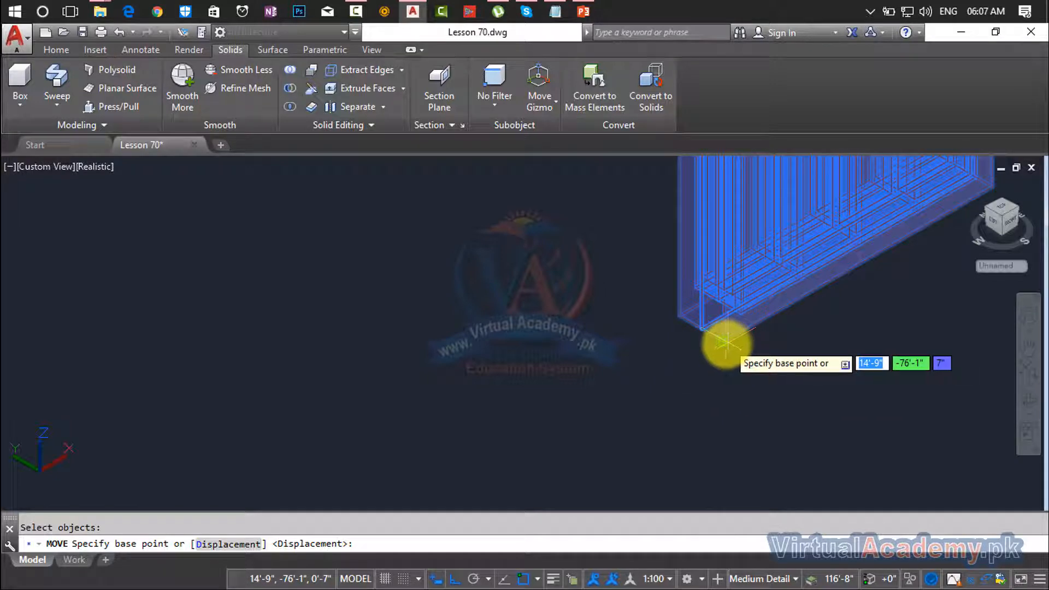
left_click(724, 343)
scroll(723, 345, "down", 5)
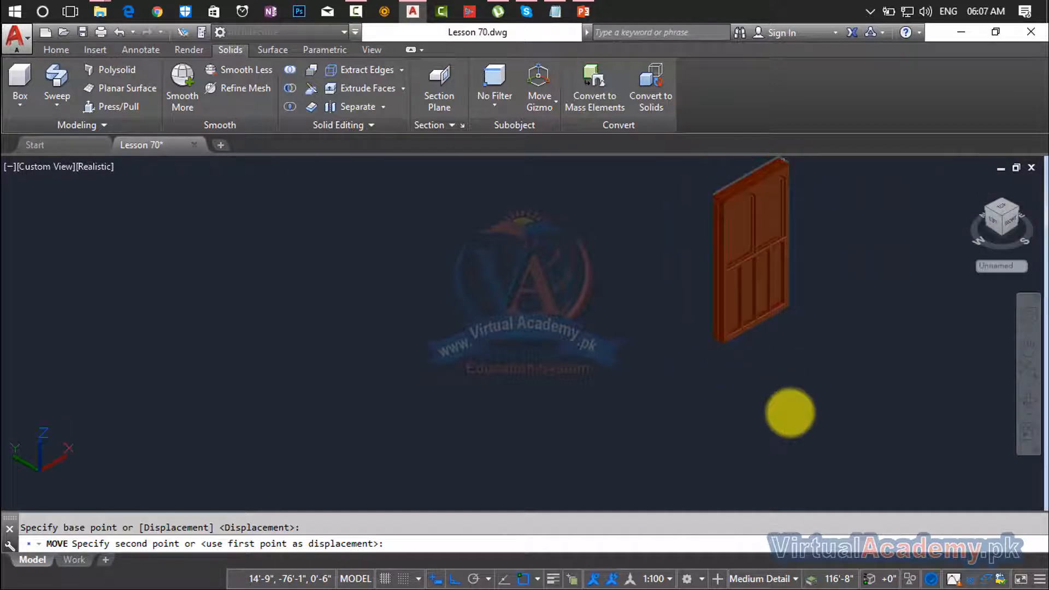
middle_click_drag(725, 344, 648, 386)
scroll(596, 330, "down", 5)
scroll(499, 297, "up", 5)
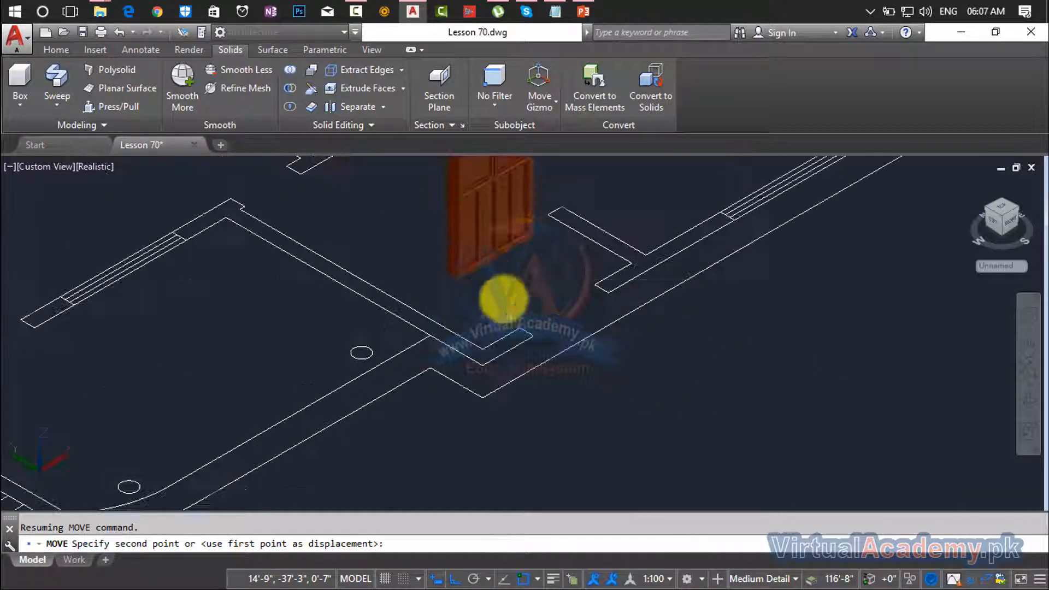
scroll(530, 346, "up", 5)
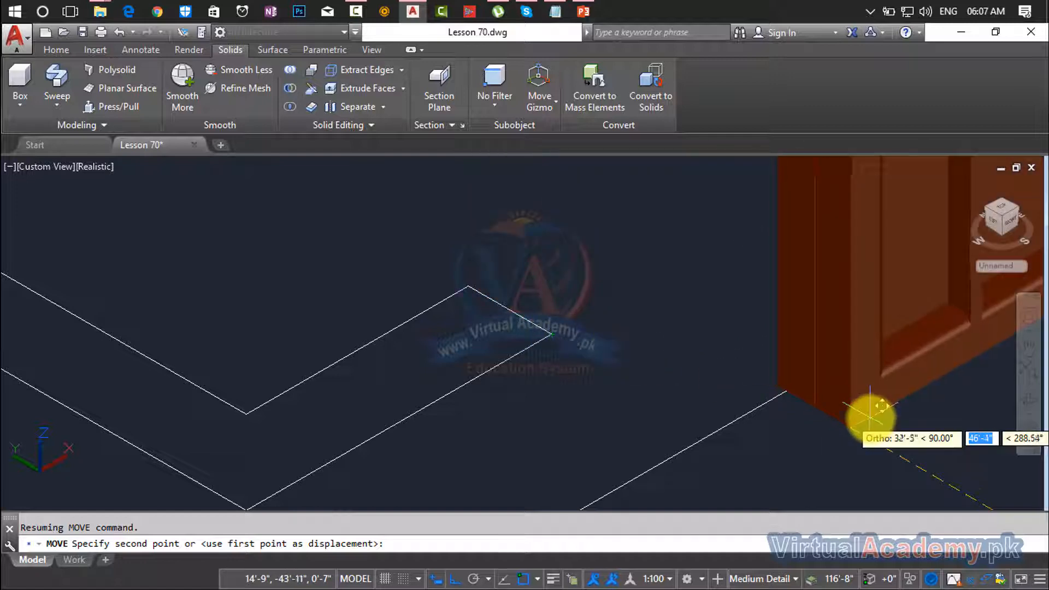
scroll(871, 418, "down", 3)
scroll(872, 418, "down", 3)
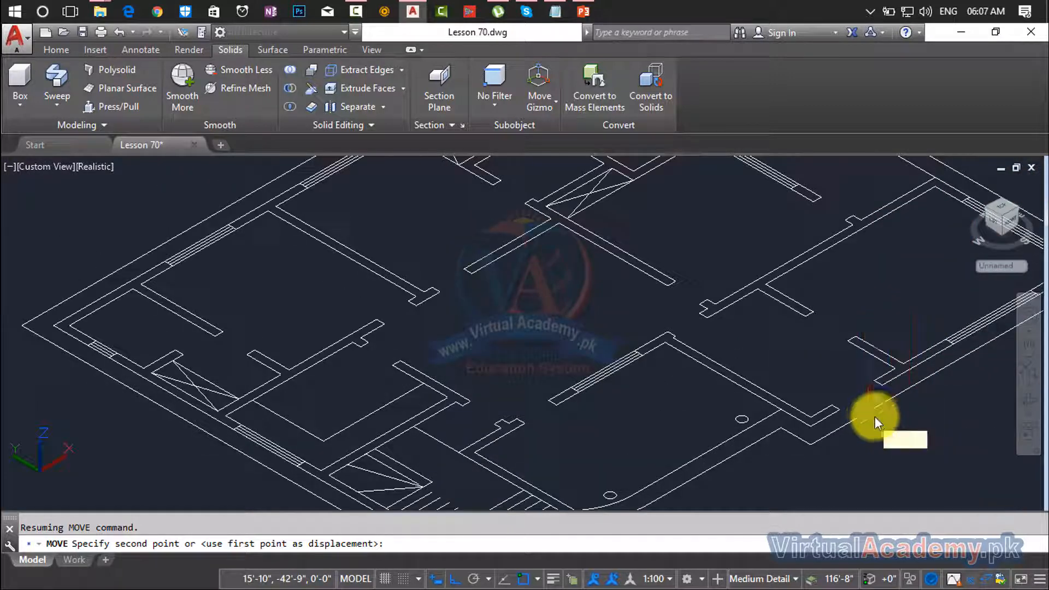
key("Escape")
scroll(871, 417, "down", 5)
middle_click_drag(740, 356, 725, 356)
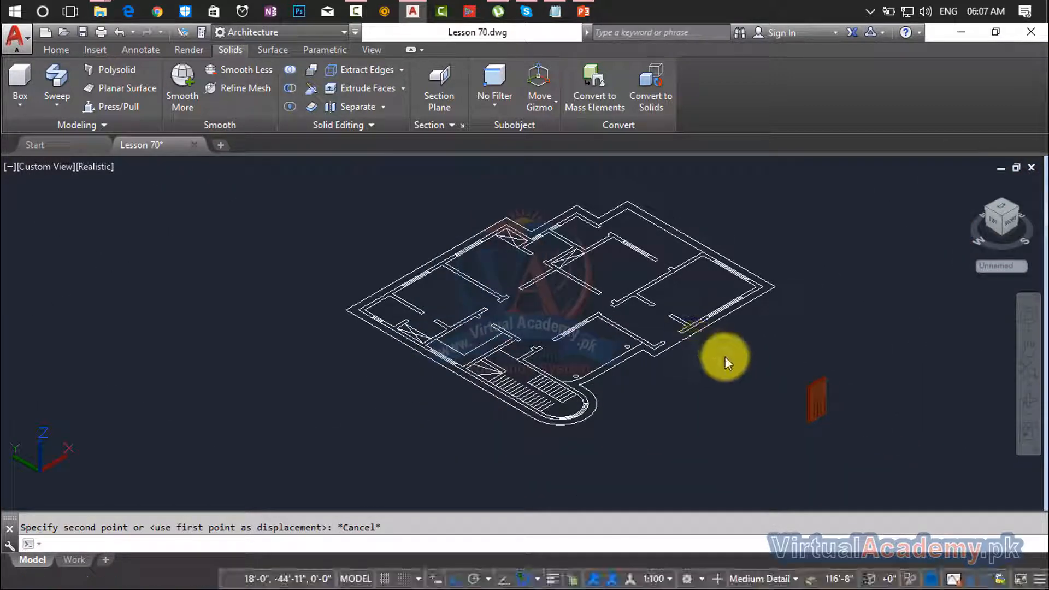
Move the upright door from the midpoint of its bottom side edge to the midpoint of the wall end at the floor plan's entrance opening.
type("m")
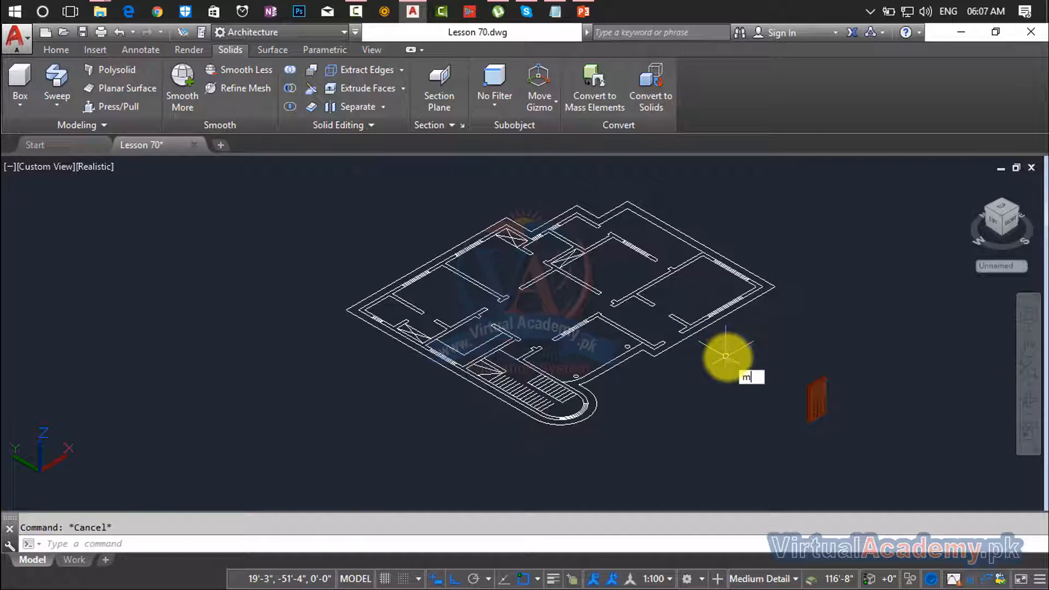
key("Return")
left_click(884, 301)
left_click(798, 428)
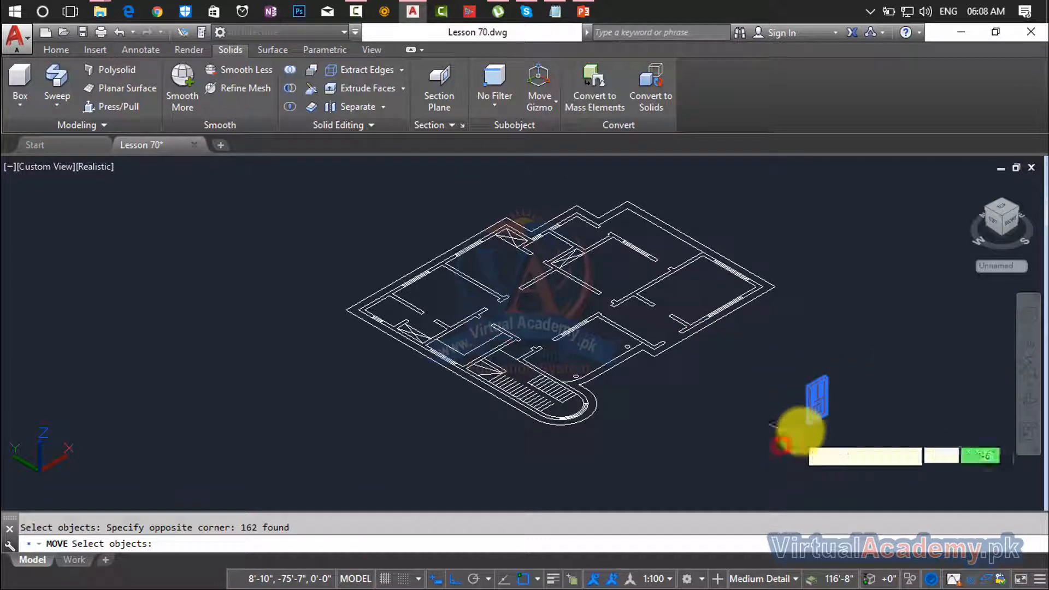
key("Return")
scroll(803, 429, "up", 4)
scroll(828, 399, "up", 5)
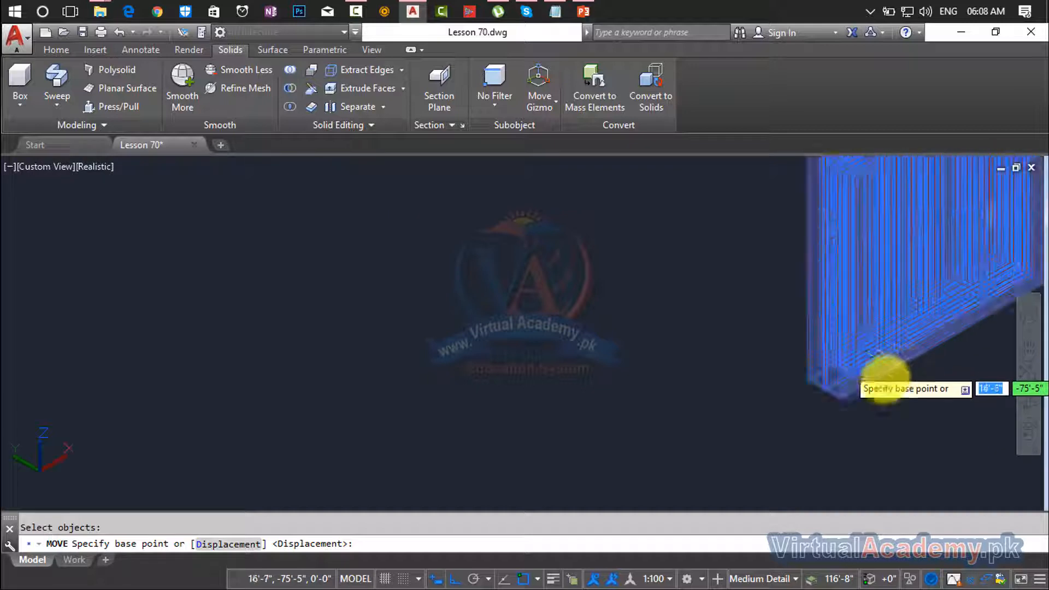
left_click(825, 392)
scroll(825, 392, "down", 5)
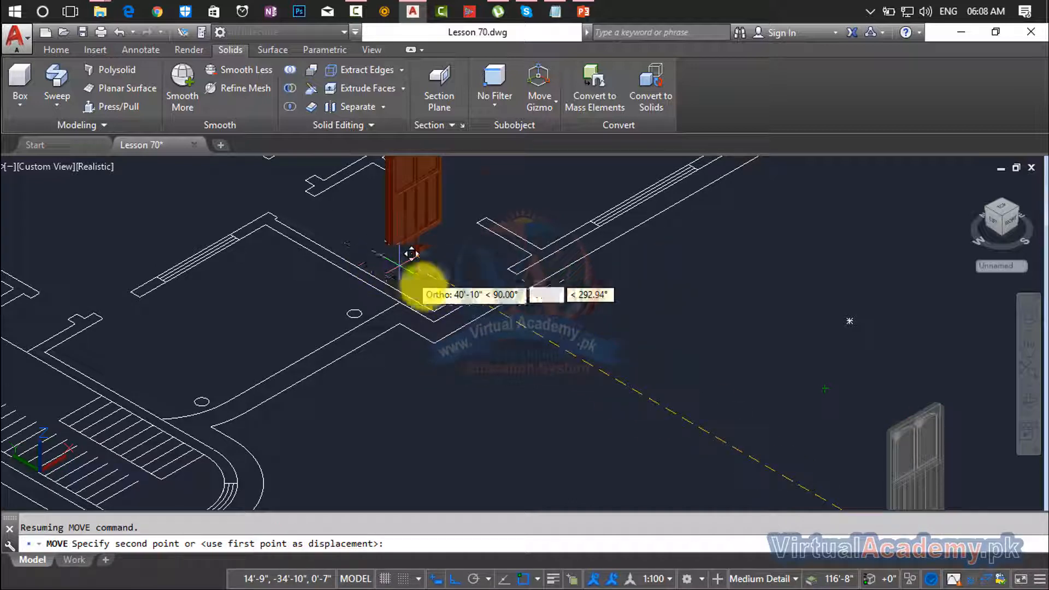
scroll(452, 303, "up", 5)
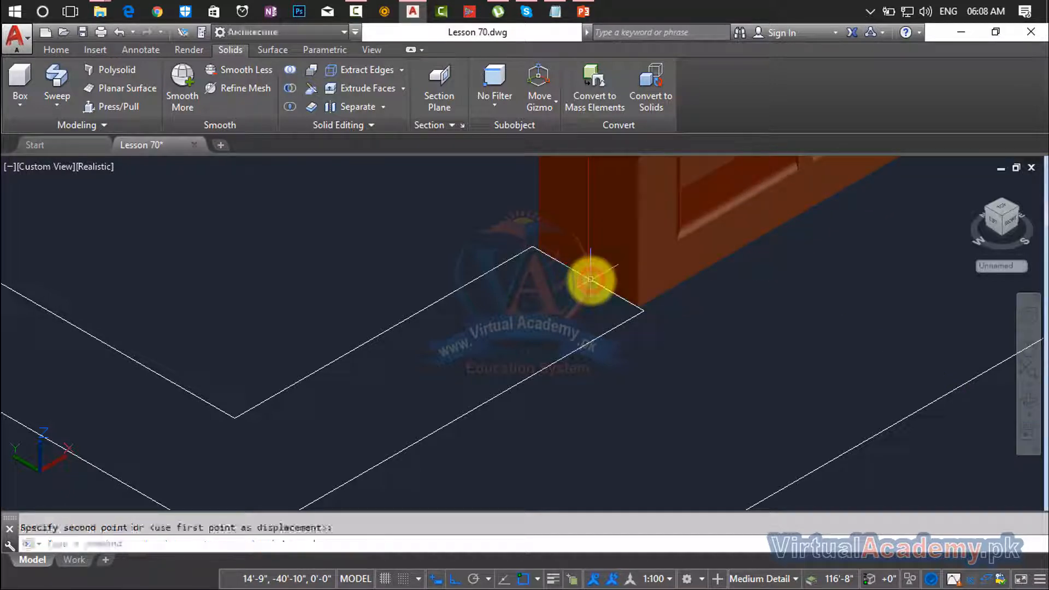
scroll(590, 281, "down", 4)
middle_click_drag(543, 347, 449, 439)
left_click(450, 438)
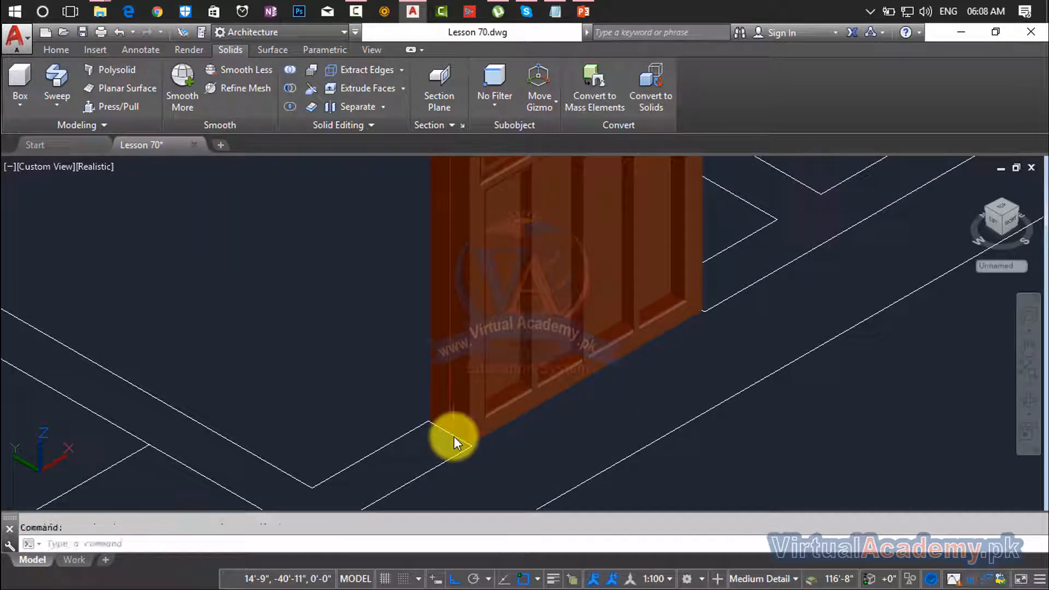
scroll(466, 427, "down", 2)
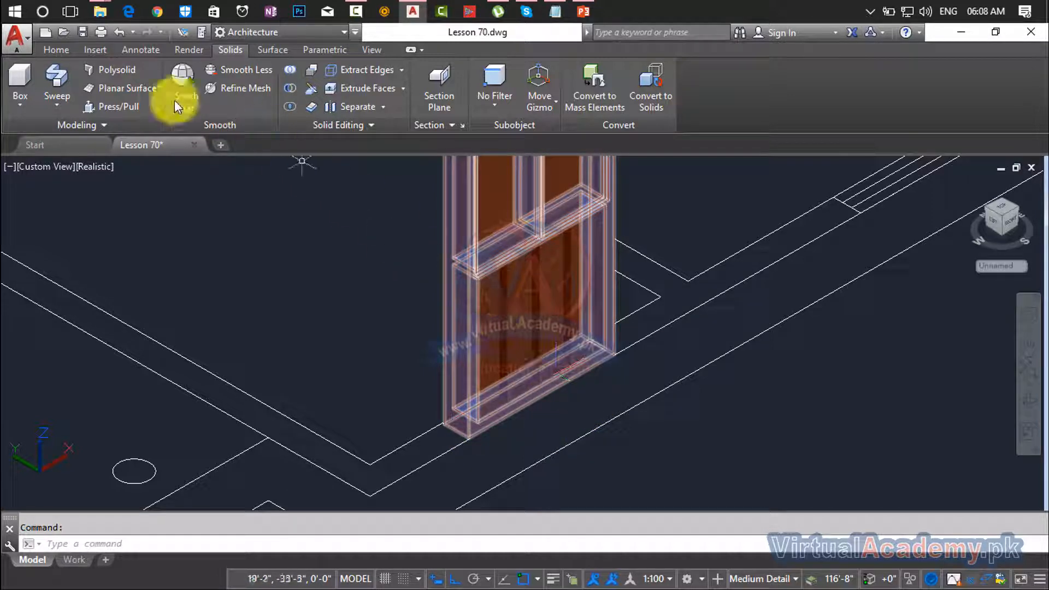
Try to press/pull the front face of the door frame outward by about 6'-2".
left_click(123, 106)
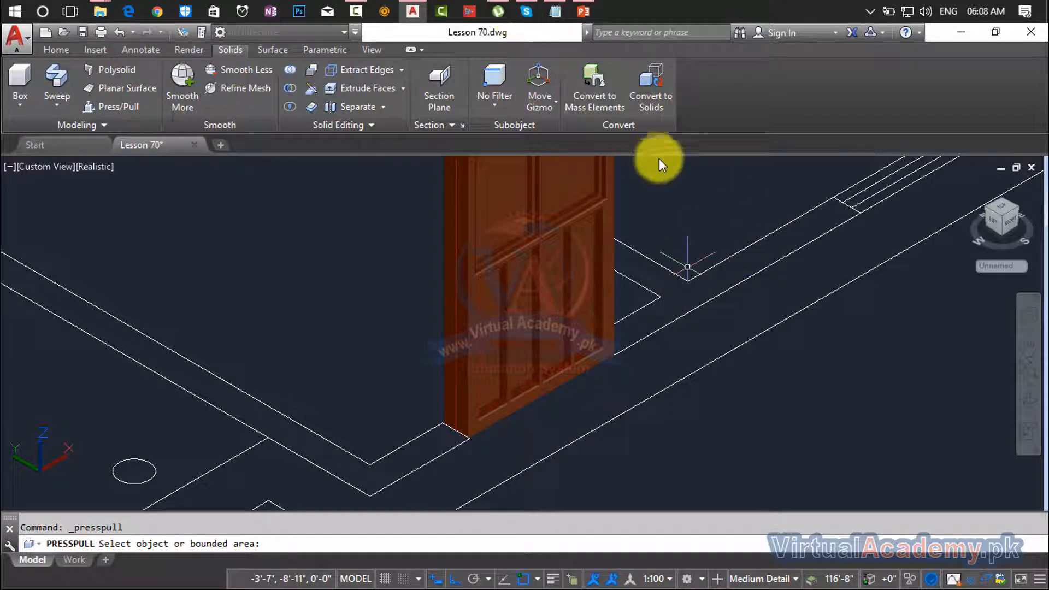
scroll(686, 268, "down", 2)
key("Escape")
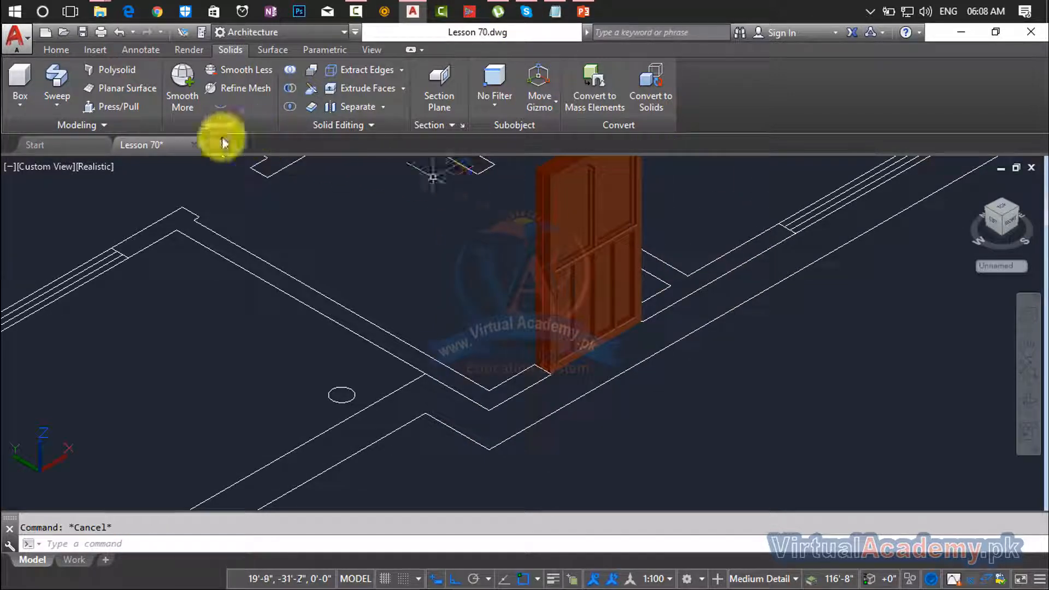
left_click(139, 108)
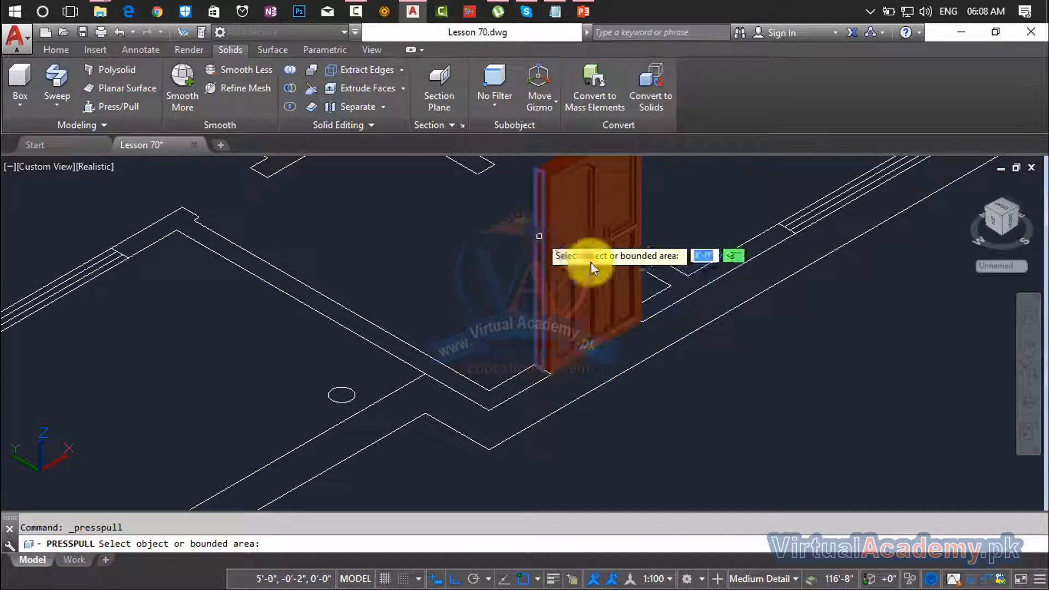
scroll(625, 322, "up", 6)
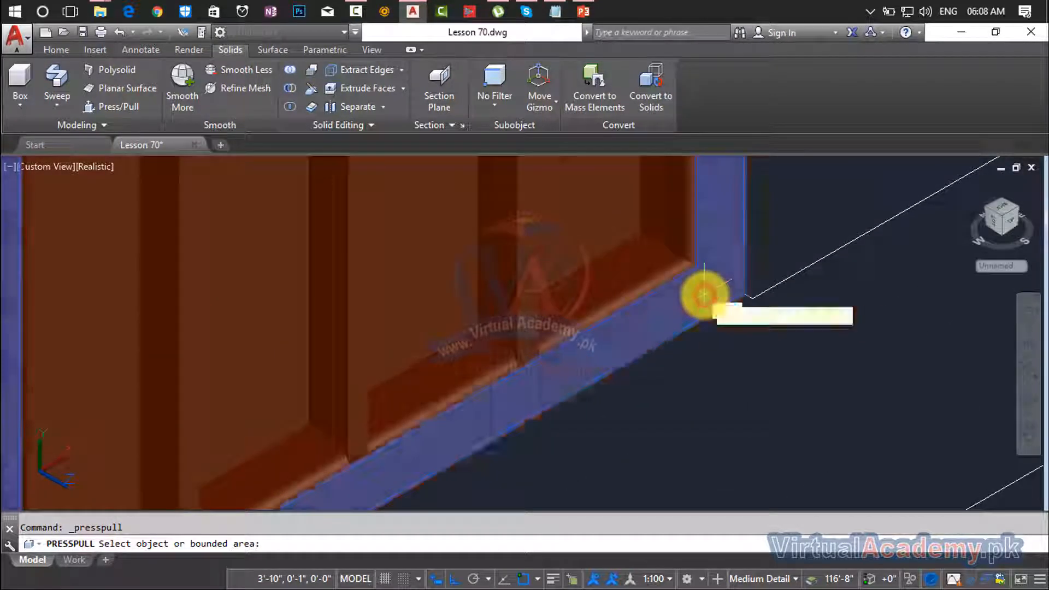
left_click(704, 296)
scroll(704, 296, "down", 6)
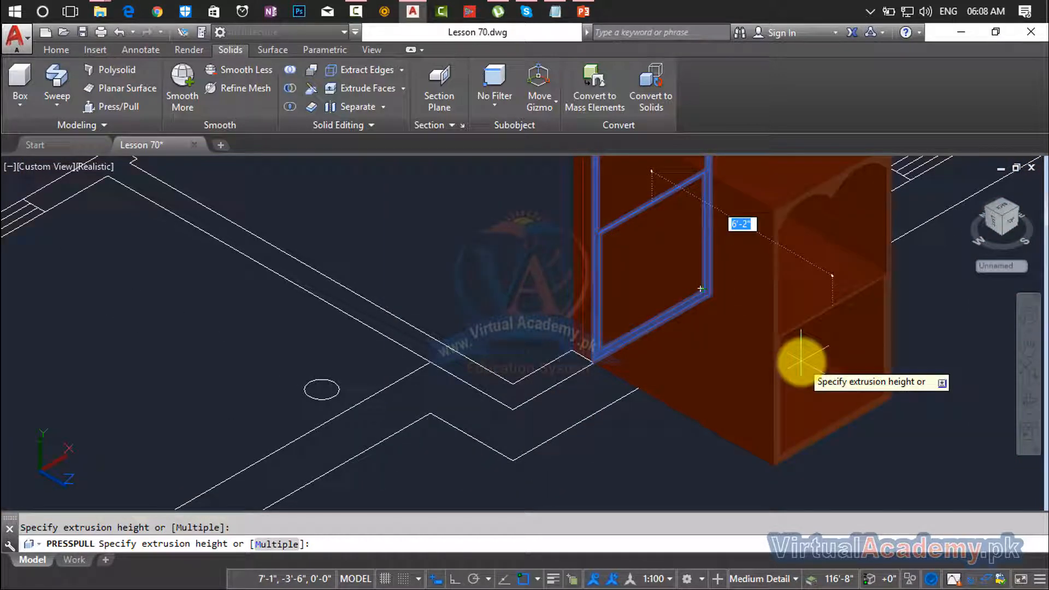
scroll(801, 360, "down", 3)
left_click(801, 360)
scroll(801, 361, "down", 3)
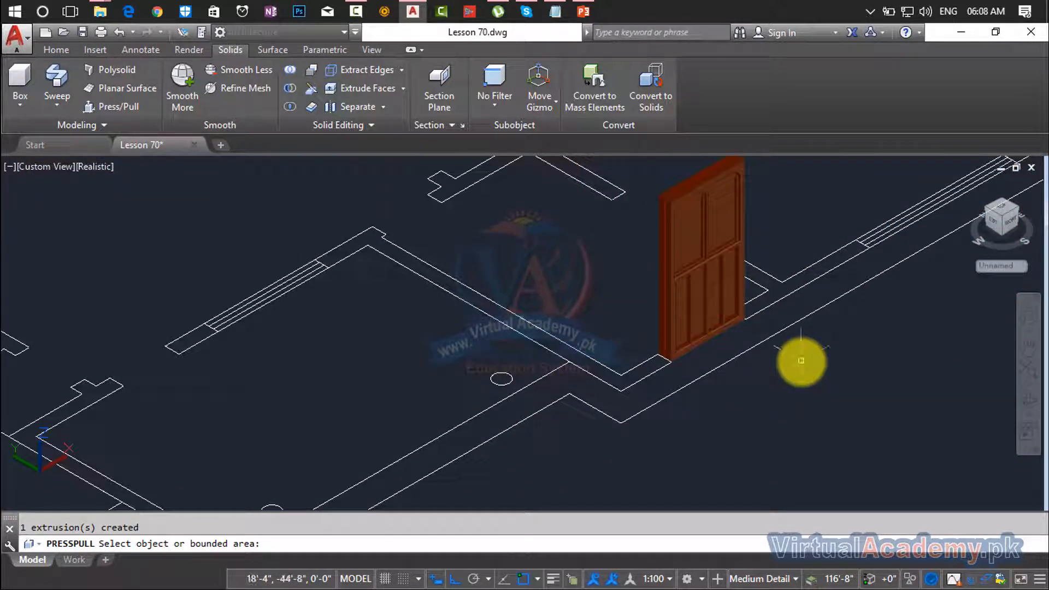
Try to extrude the two column circles beside the curved entrance wall to a height of 10'-7".
scroll(802, 361, "down", 3)
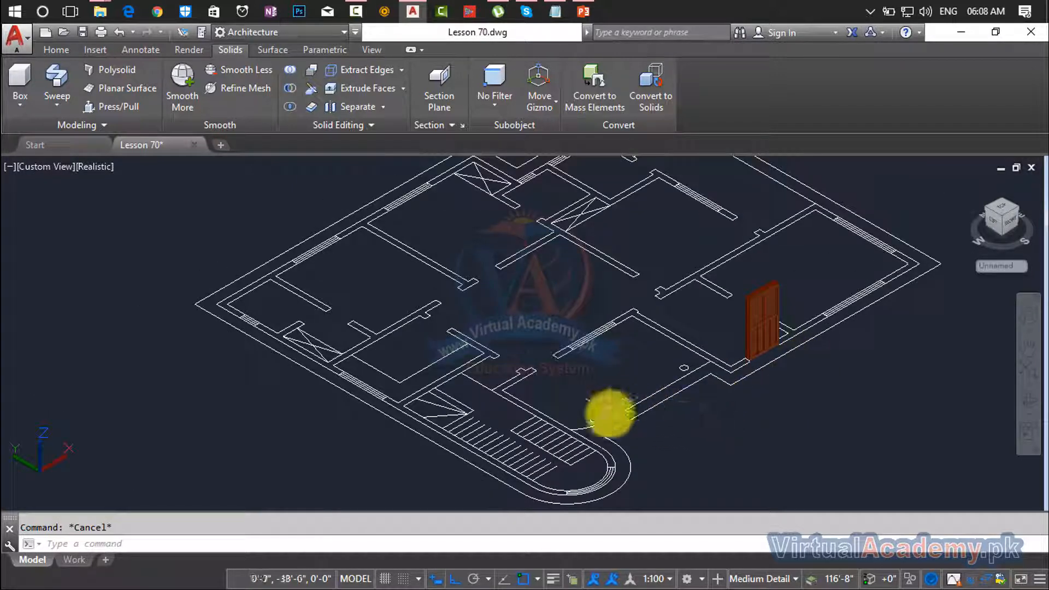
scroll(606, 418, "up", 3)
scroll(605, 419, "up", 4)
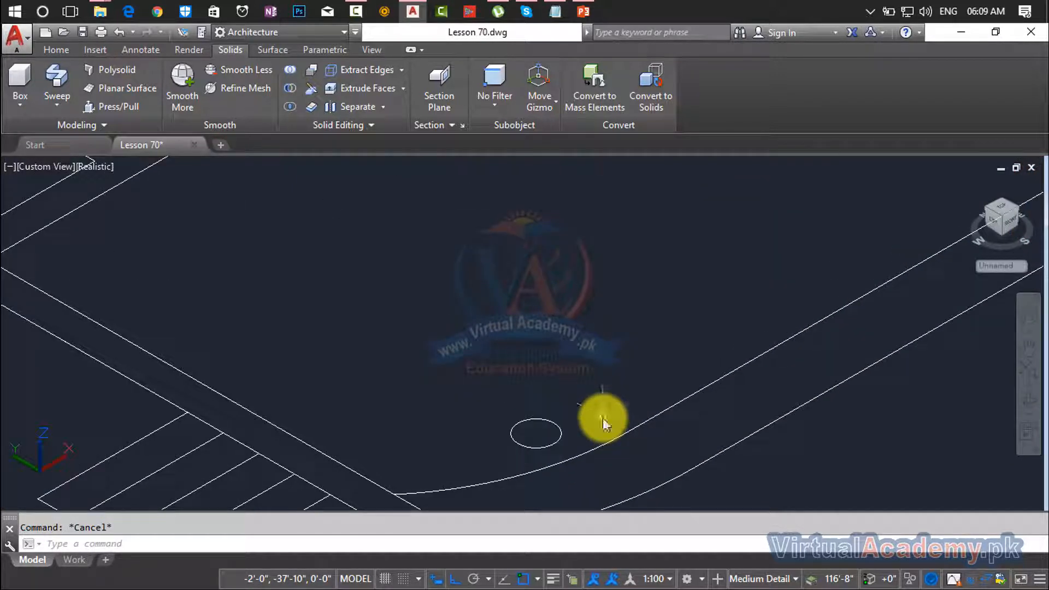
type("t")
key("Return")
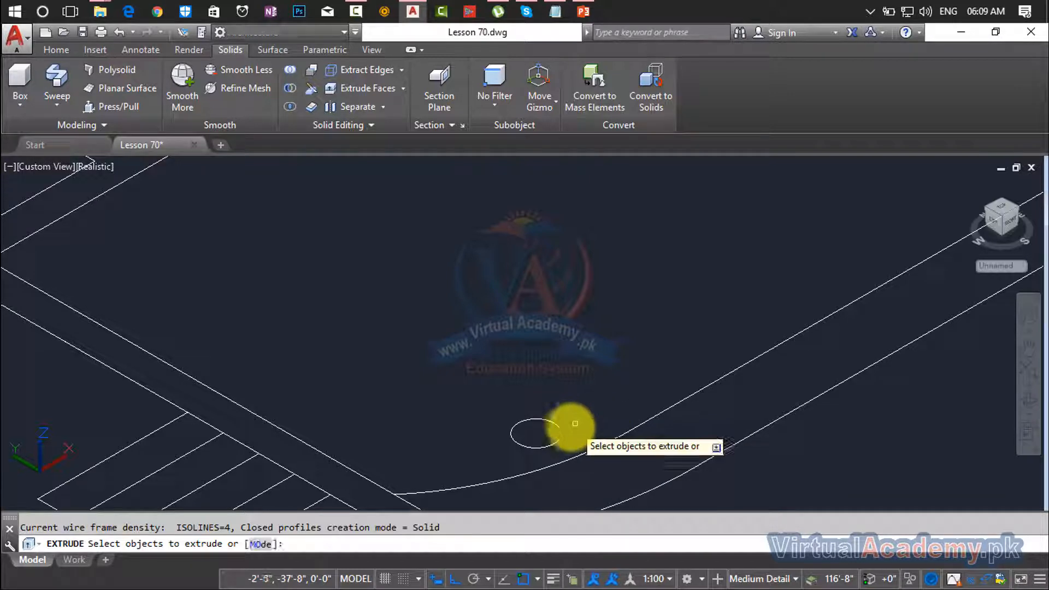
left_click(562, 433)
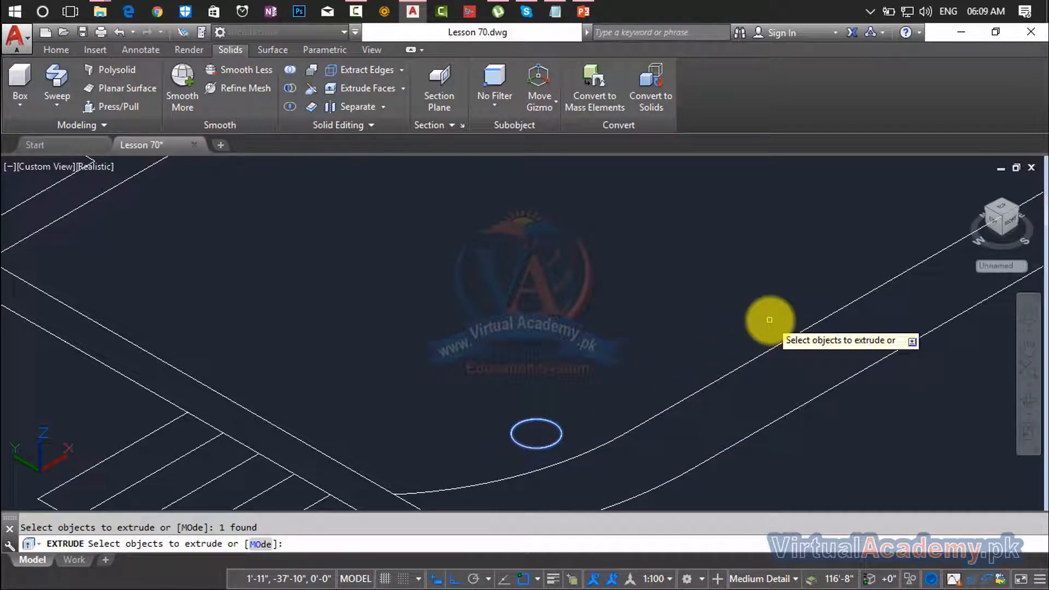
middle_click_drag(755, 330, 584, 453)
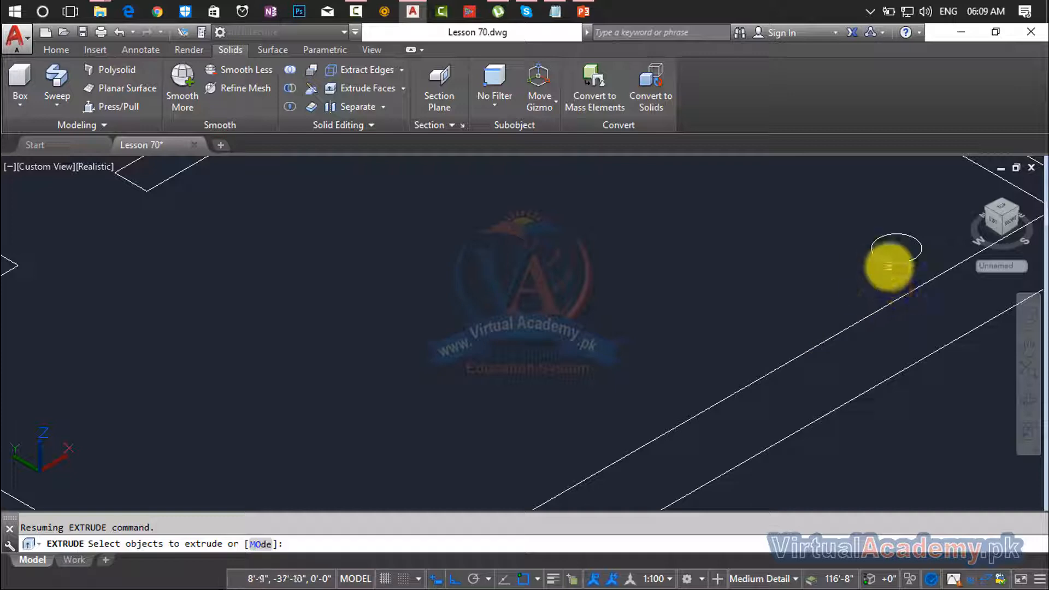
left_click(886, 261)
key("Return")
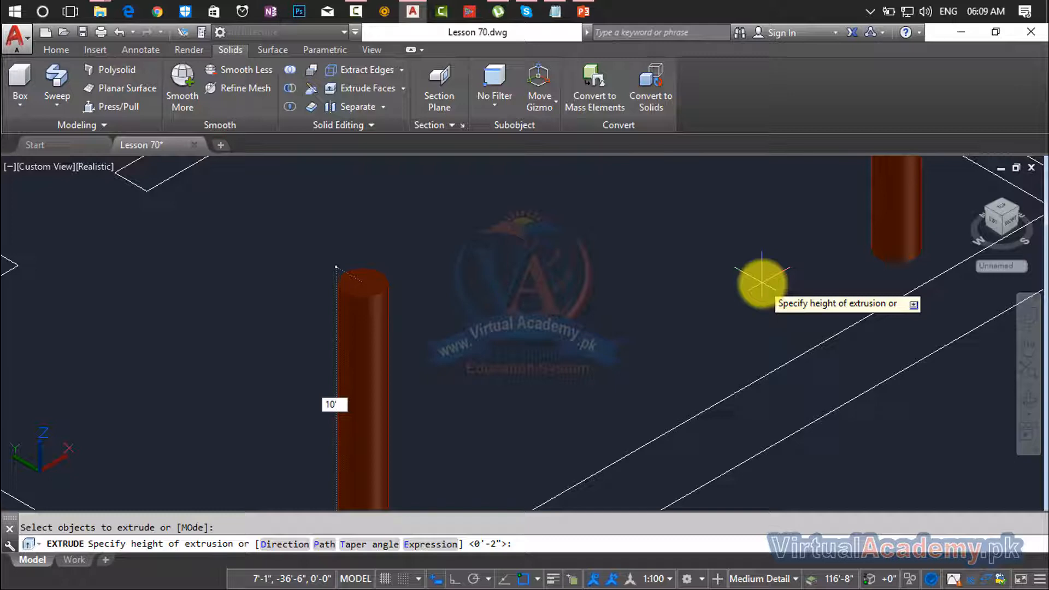
key("Return")
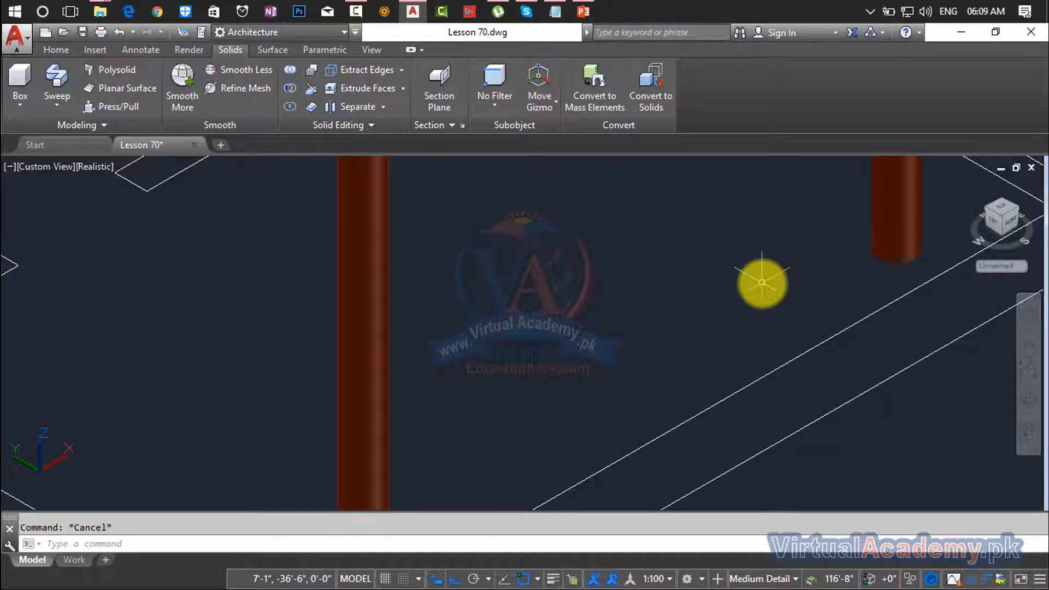
key("ctrl+z")
Extrude both column circles on the open side of the floor plan to a height of 10'7".
scroll(760, 289, "down", 3)
middle_click_drag(749, 293, 707, 310)
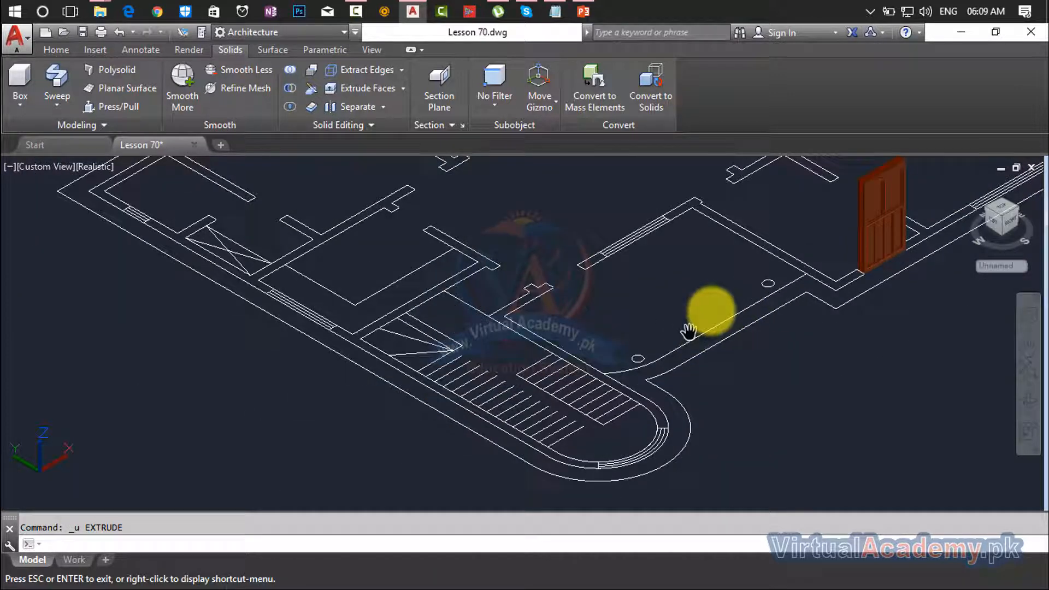
scroll(716, 307, "up", 1)
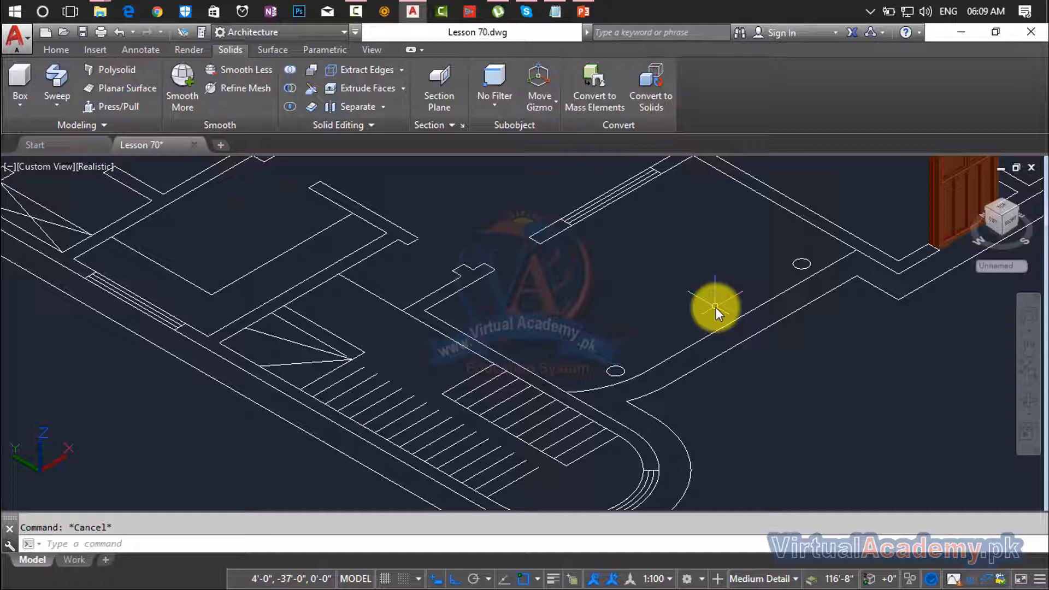
type("ext")
key("Return")
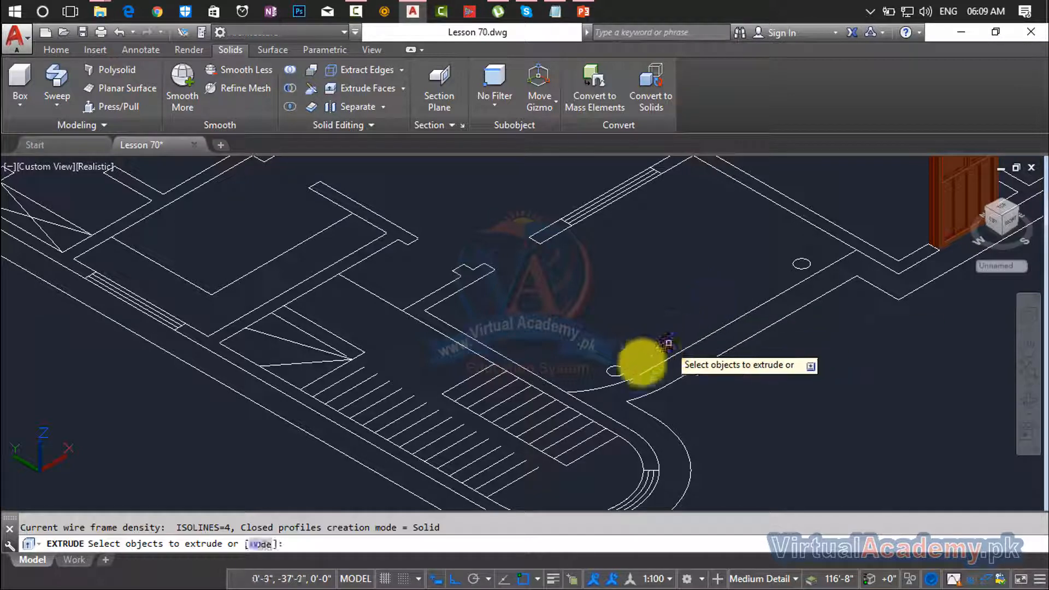
left_click(616, 371)
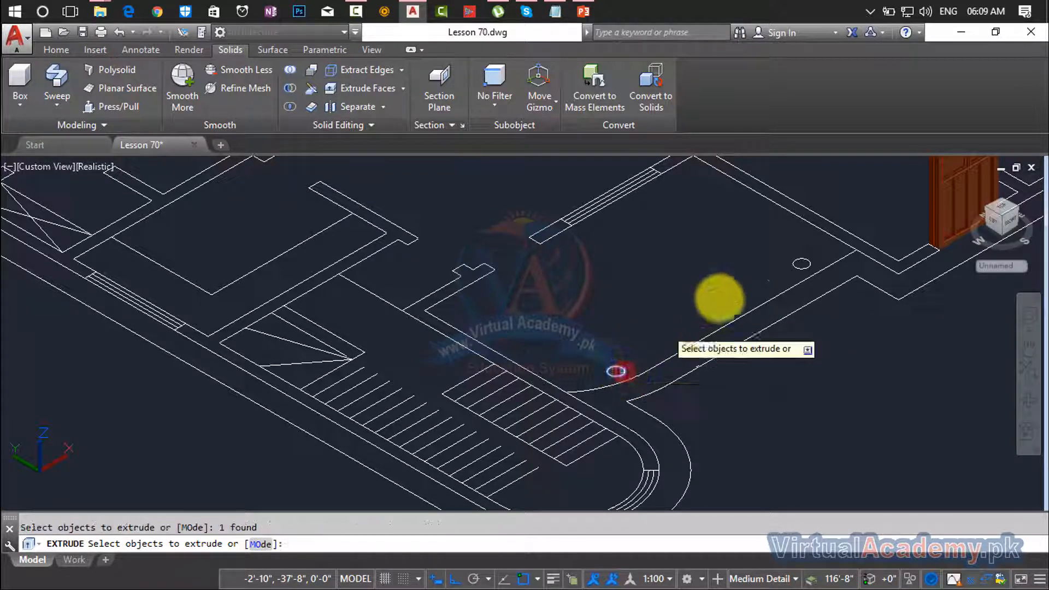
left_click(787, 268)
key("Return")
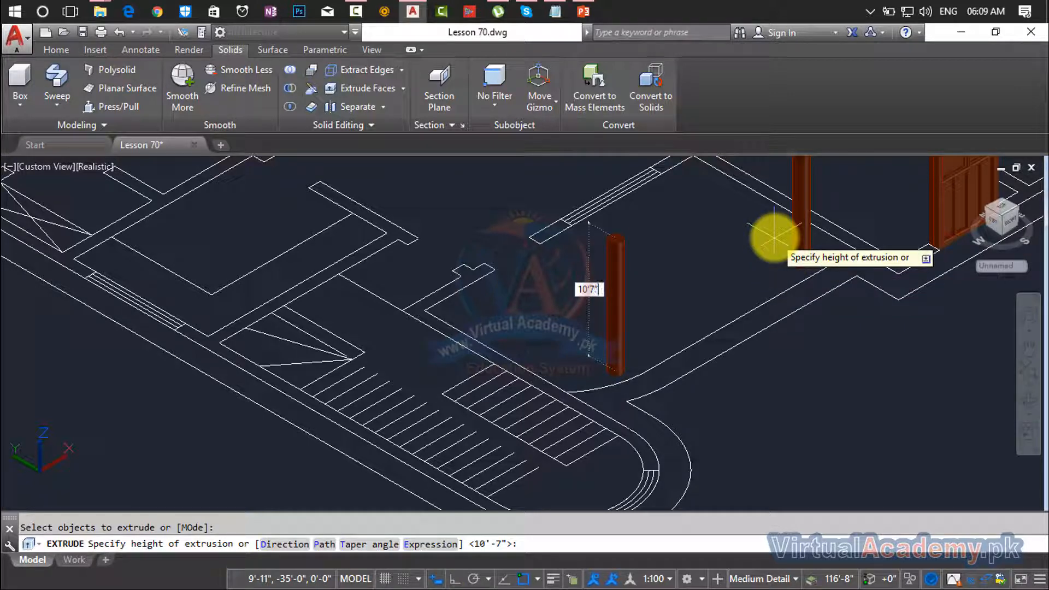
left_click(775, 237)
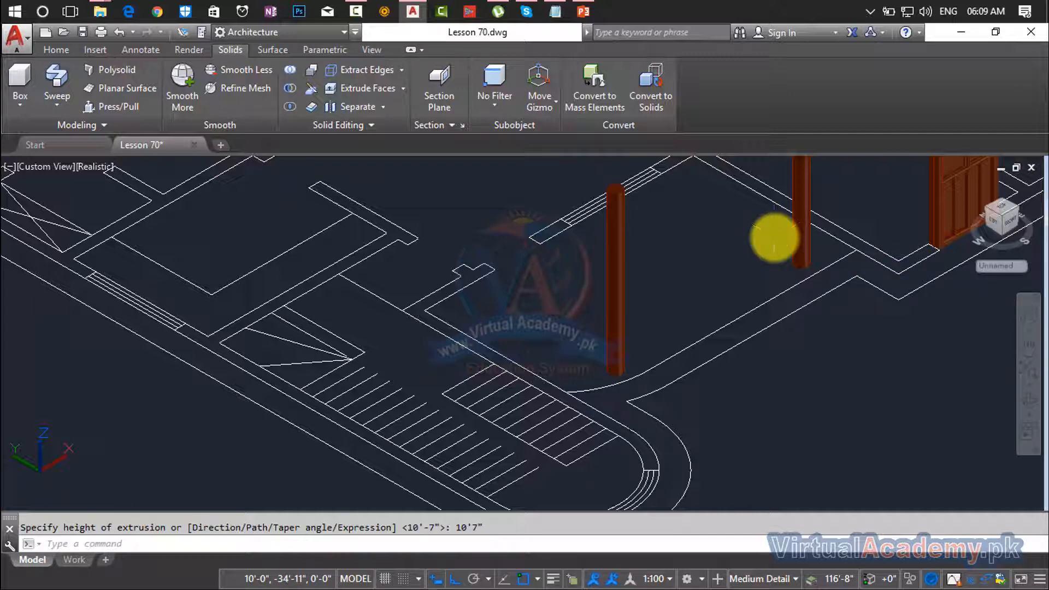
Assign the two extruded columns to the Roof layer.
key("Escape")
scroll(700, 215, "down", 2)
middle_click_drag(701, 214, 667, 265)
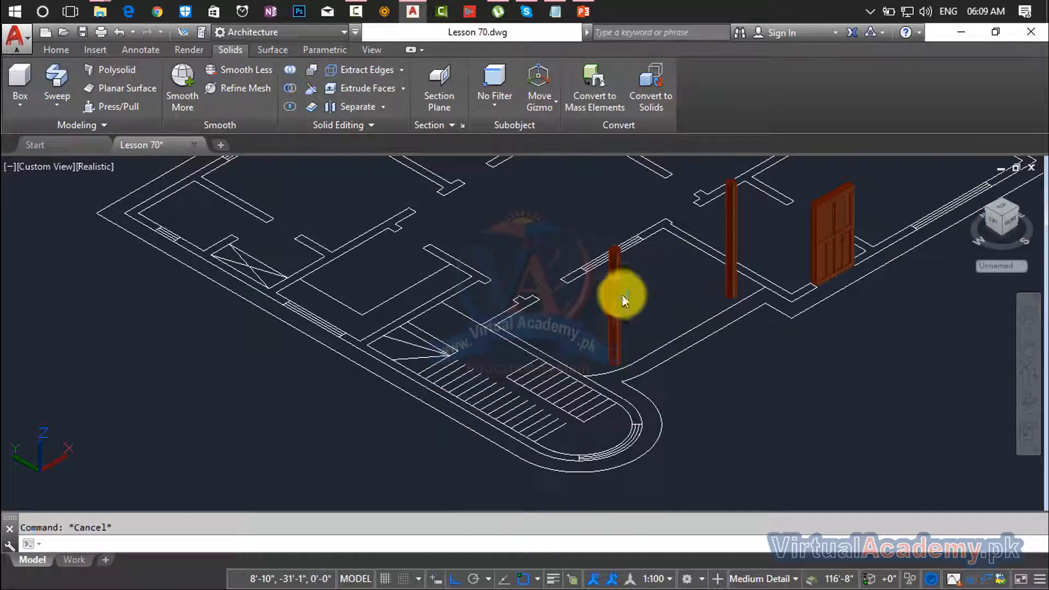
left_click(615, 301)
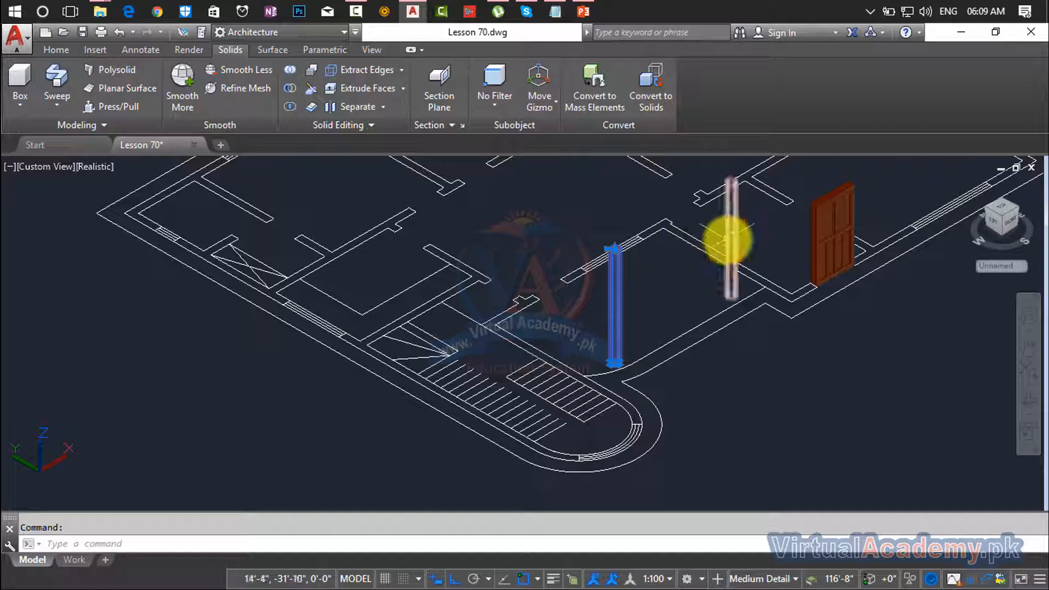
left_click(727, 239)
left_click(58, 54)
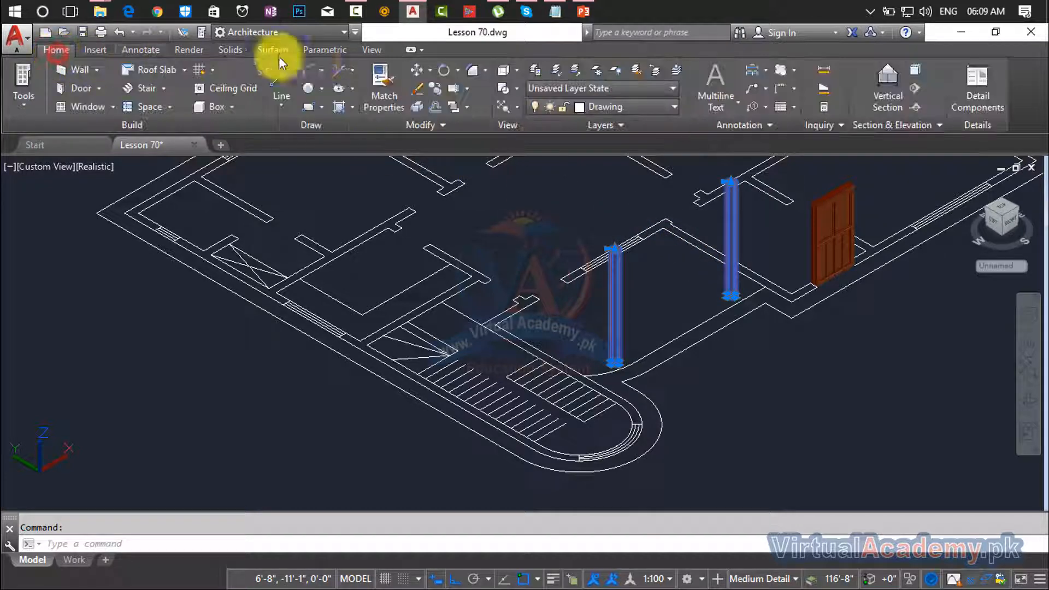
left_click(604, 106)
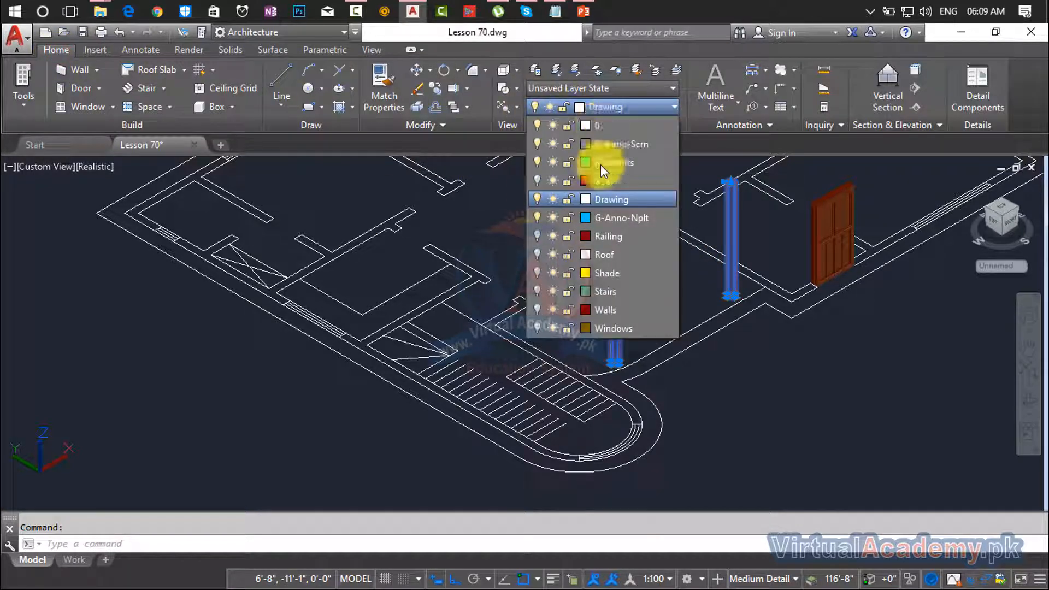
left_click(595, 238)
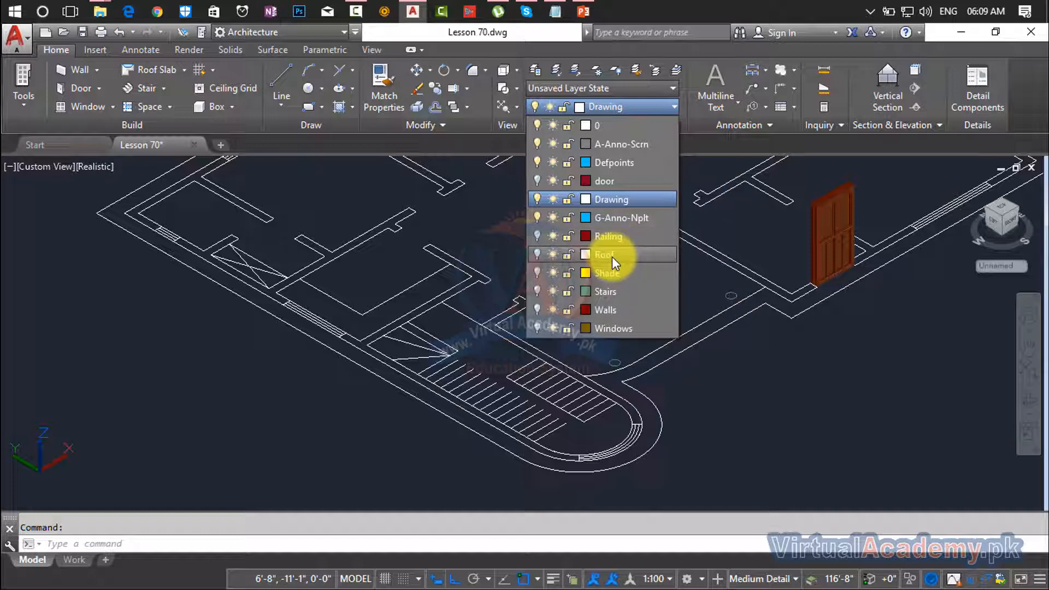
left_click(612, 256)
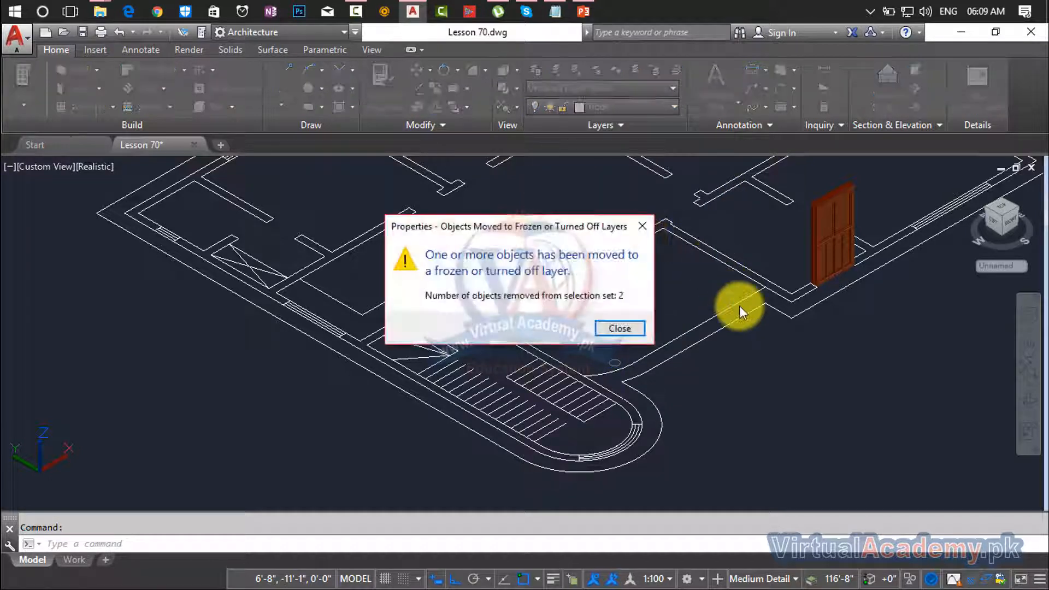
left_click(618, 331)
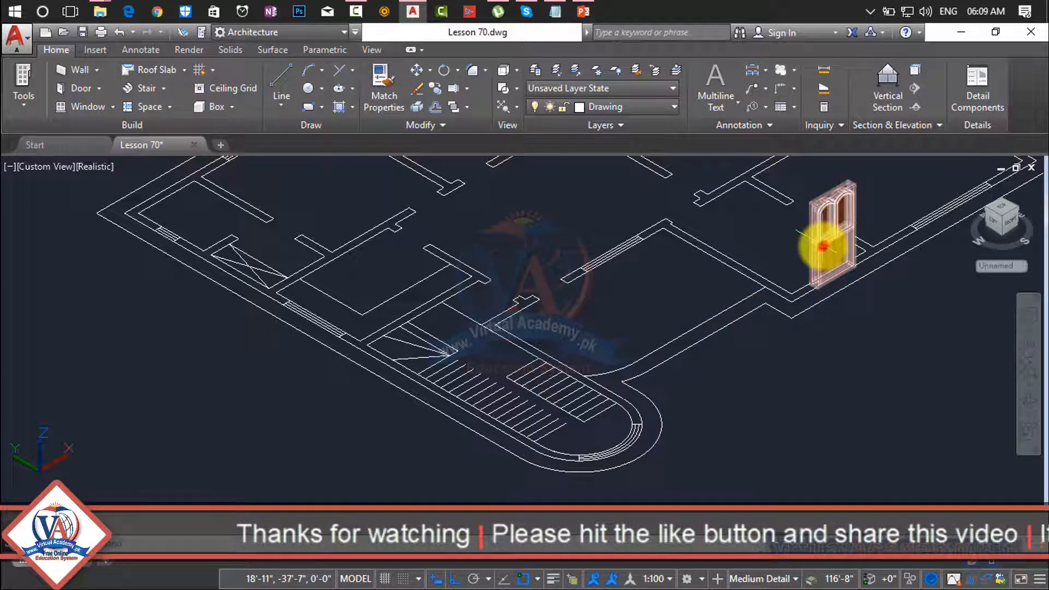
Select all the parts of the upright panelled door at the entrance opening.
left_click(823, 247)
scroll(831, 257, "up", 2)
scroll(813, 290, "down", 4)
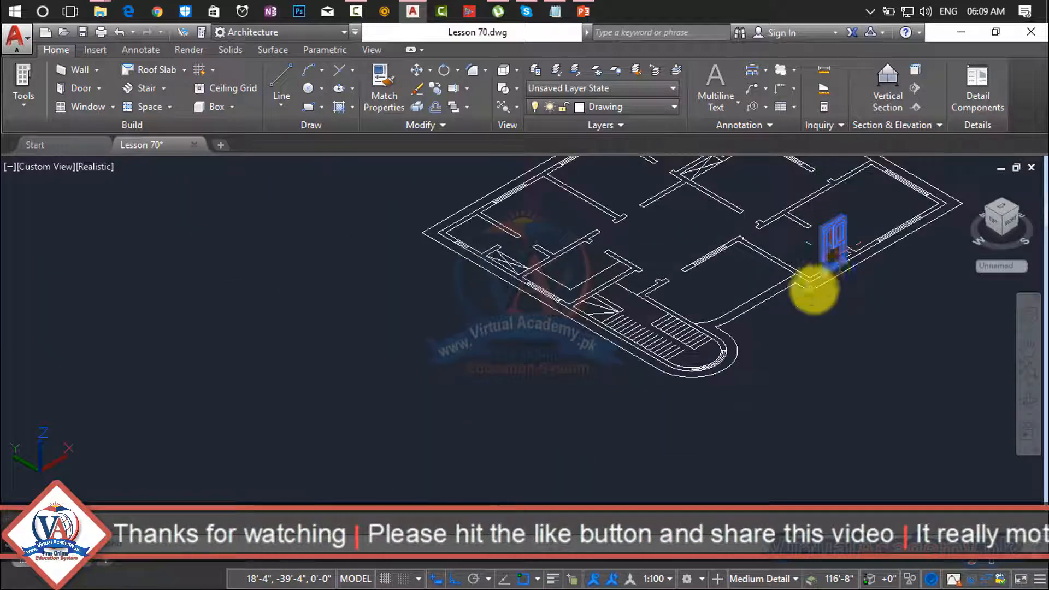
scroll(813, 290, "up", 5)
left_click(856, 192)
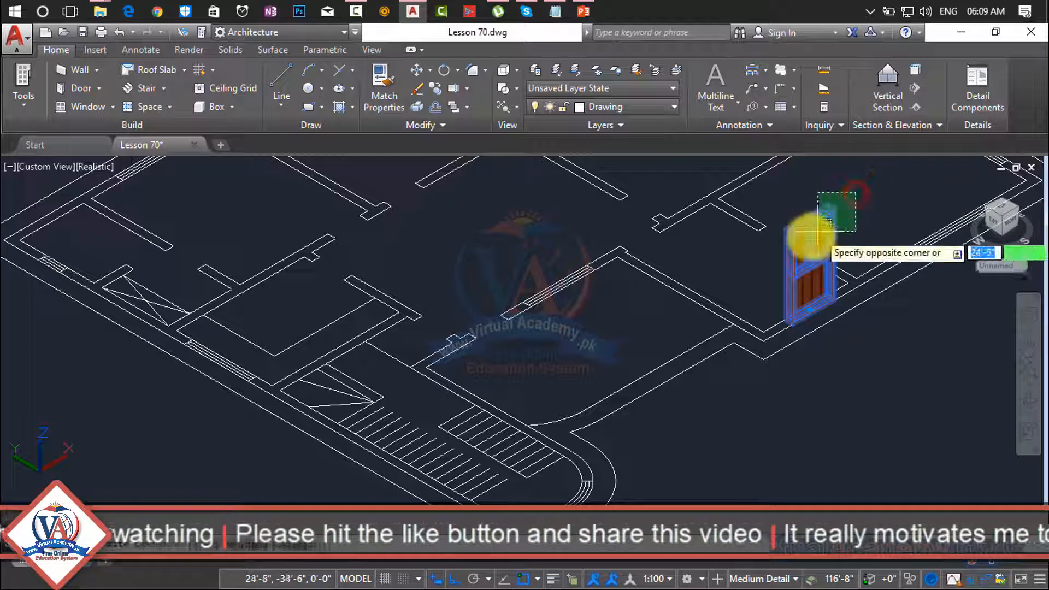
left_click(792, 241)
scroll(817, 289, "up", 3)
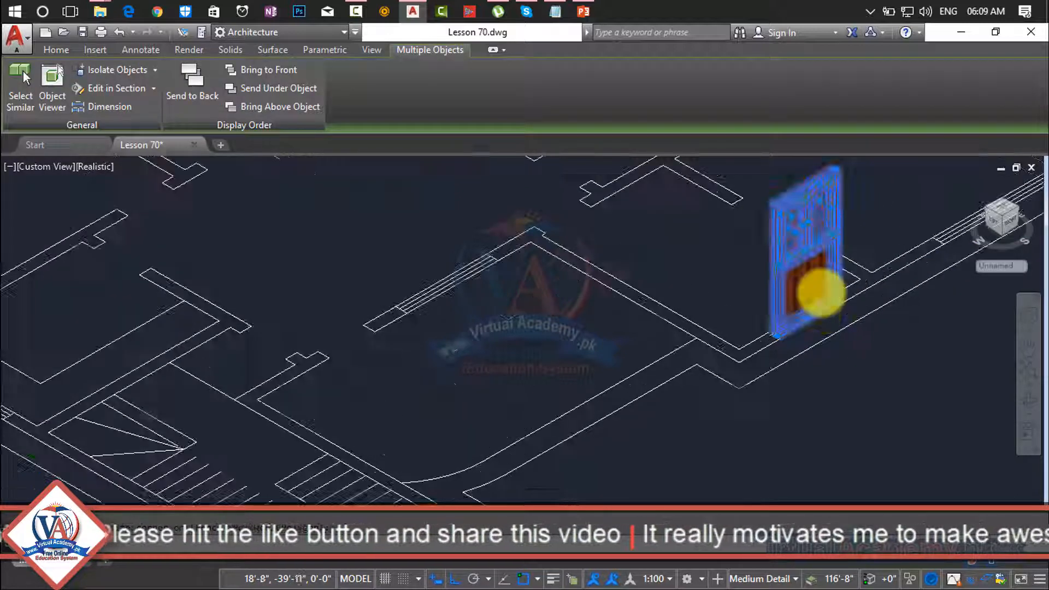
scroll(819, 293, "up", 2)
left_click(878, 239)
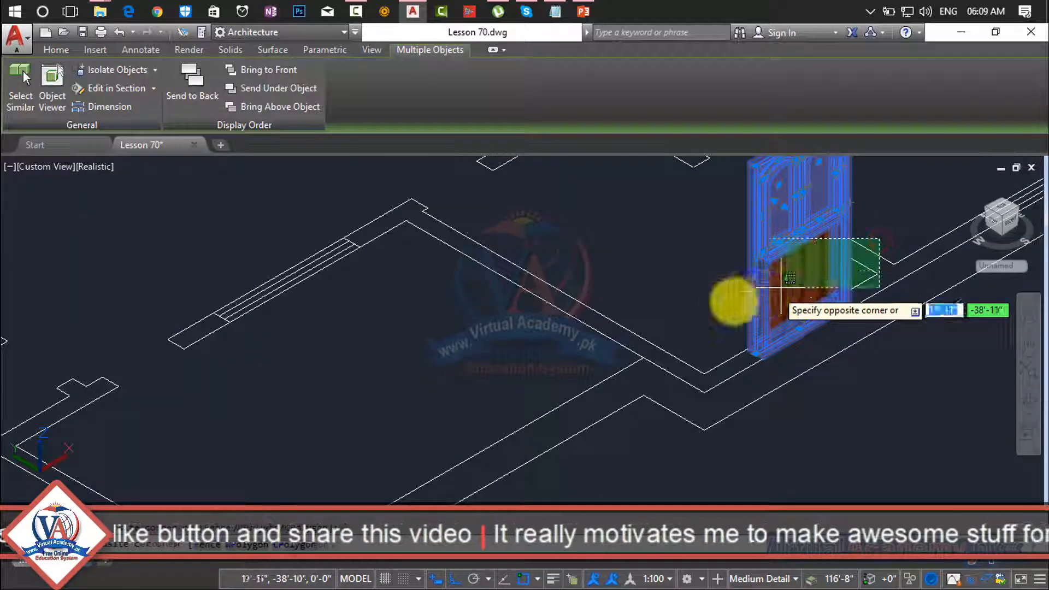
left_click(722, 304)
scroll(741, 298, "down", 4)
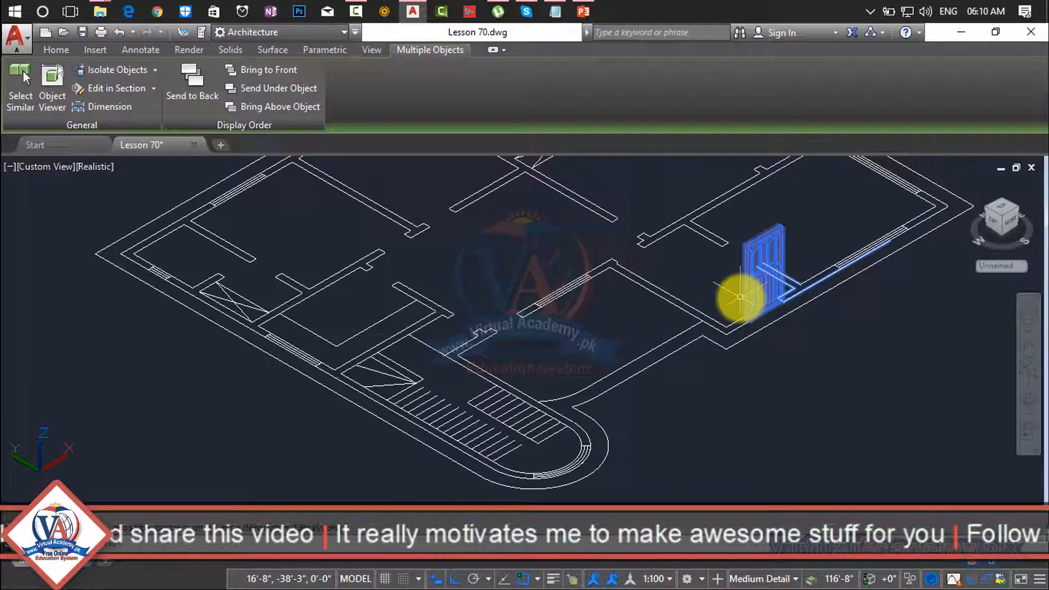